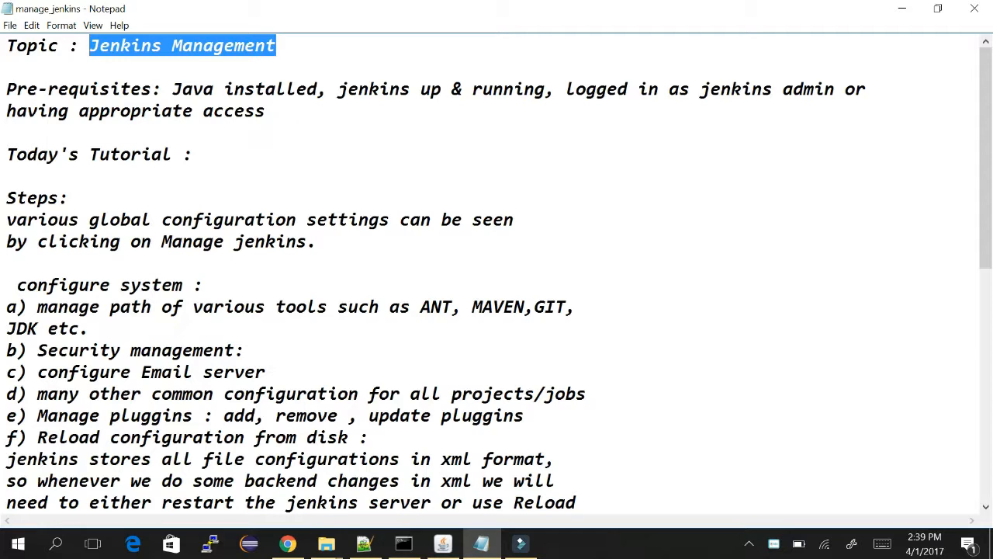
Scroll through the tutorial notes and highlight the Pre-requisites line.
key(Down)
key(Down)
key(Down)
key(Down)
key(Down)
key(Down)
key(Down)
key(Down)
key(Down)
key(Down)
key(Down)
key(Down)
key(Down)
key(Down)
key(Down)
key(Down)
key(Down)
key(Down)
key(Down)
key(Down)
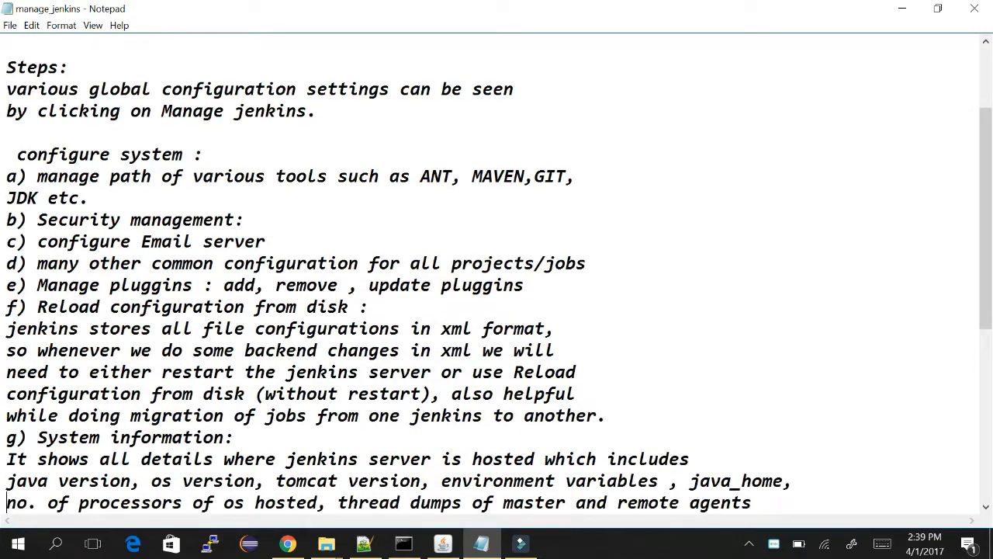
key(Down)
key(Down)
key(Down)
key(Down)
key(Down)
key(Down)
key(Down)
key(Down)
key(Down)
key(Down)
key(Down)
key(Down)
key(Down)
key(Down)
key(Down)
key(Down)
key(Down)
key(Up)
key(Up)
key(Up)
key(Up)
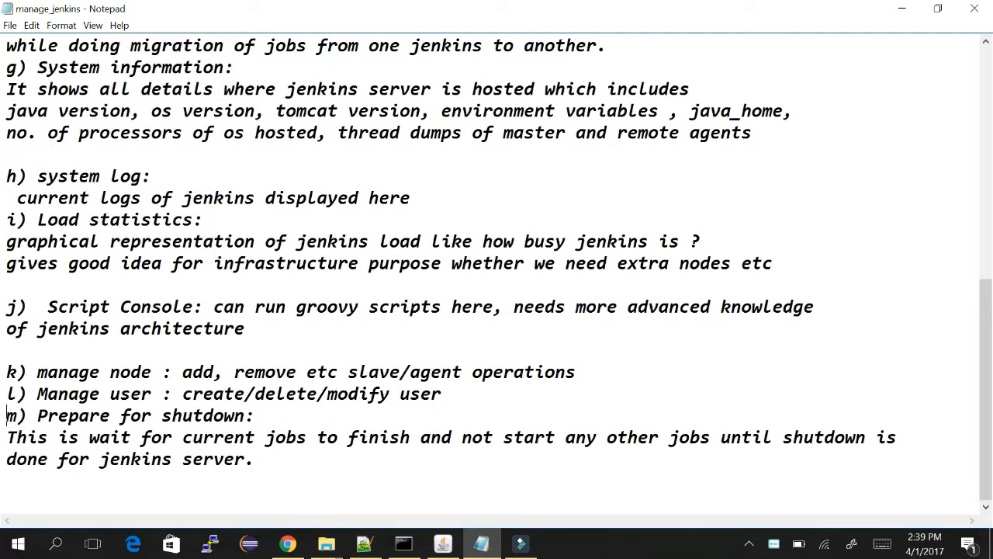
key(Up)
key(Up)
key(Up)
key(Up)
key(Up)
key(Up)
key(Up)
key(Up)
key(Up)
key(Up)
key(Up)
key(Up)
key(Up)
key(Up)
key(Up)
key(Up)
key(Up)
key(Up)
key(Up)
key(Up)
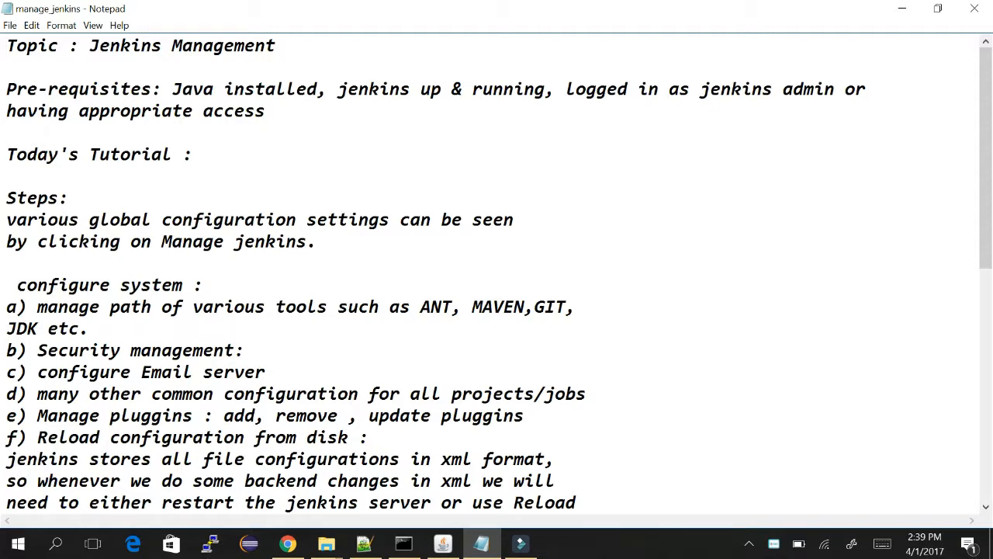
drag(8, 87, 265, 111)
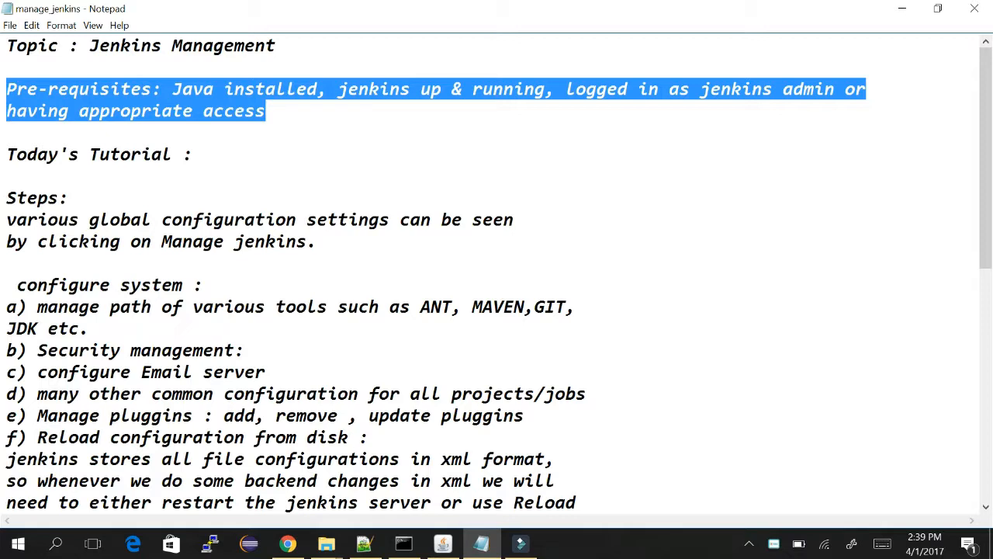
click(337, 89)
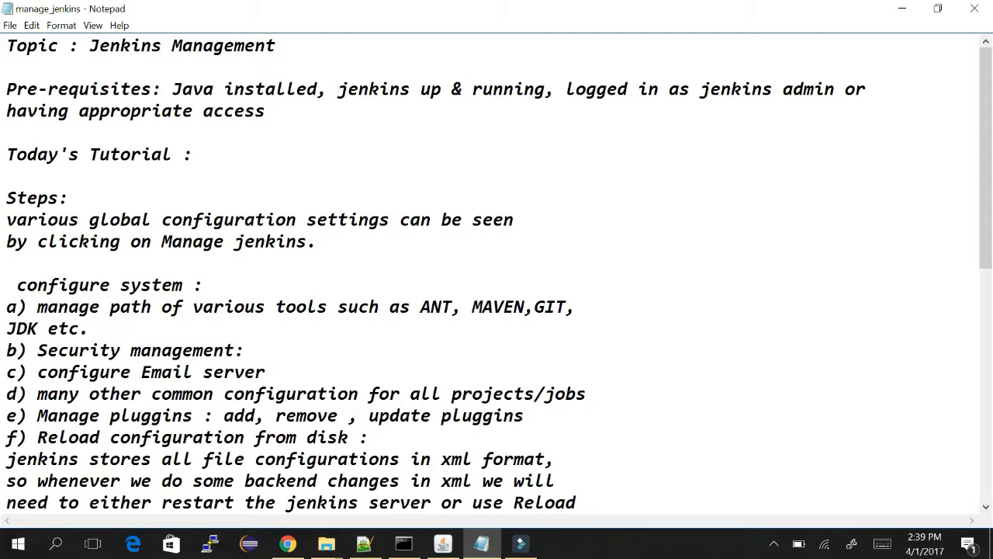
Highlight the prerequisites list, the Today's Tutorial heading and the Manage Jenkins step in the notes.
drag(172, 89, 265, 111)
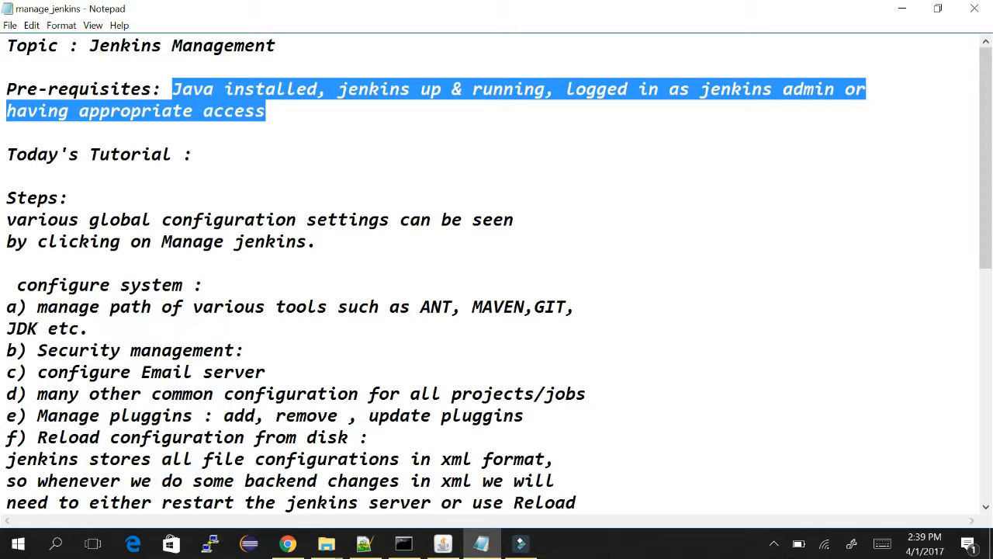
click(289, 112)
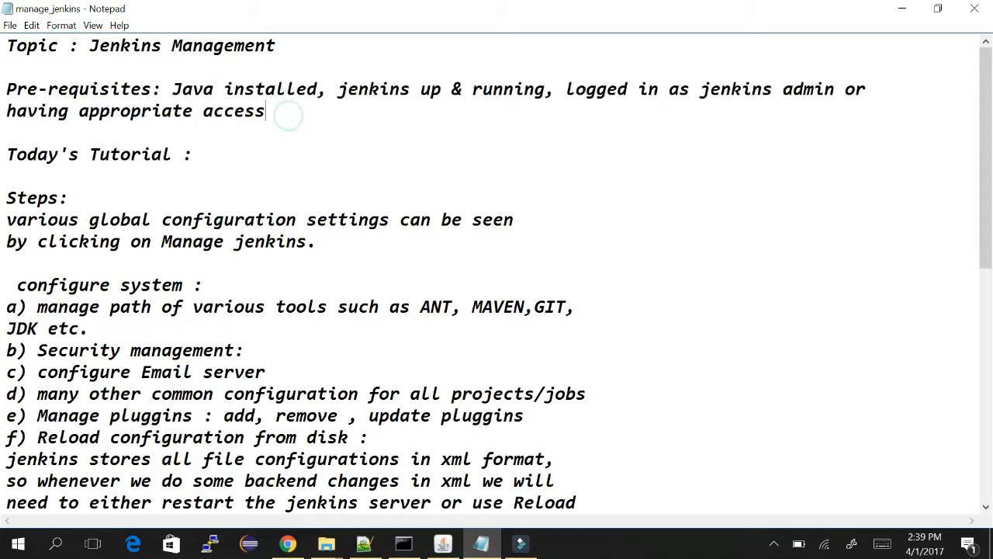
drag(289, 113, 173, 88)
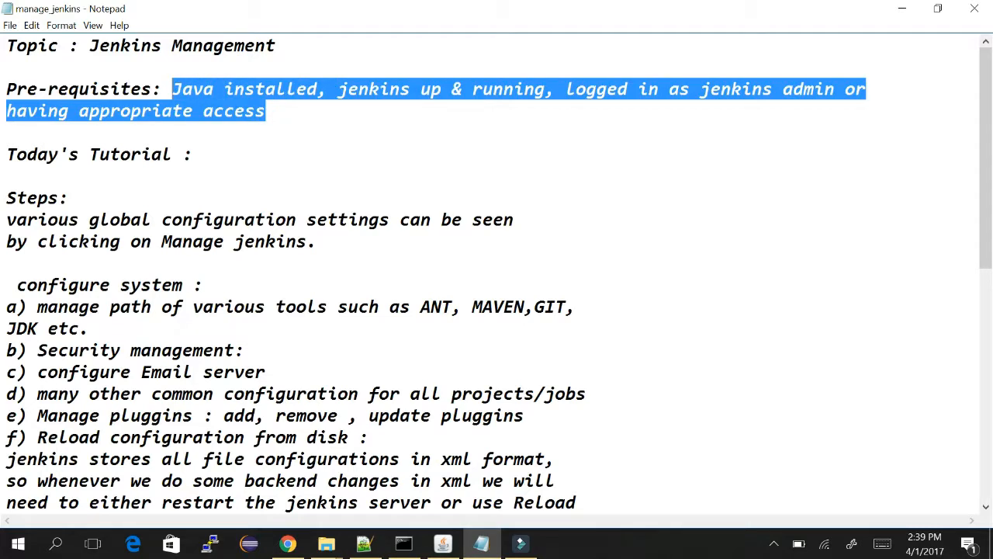
click(191, 155)
drag(243, 162, 6, 154)
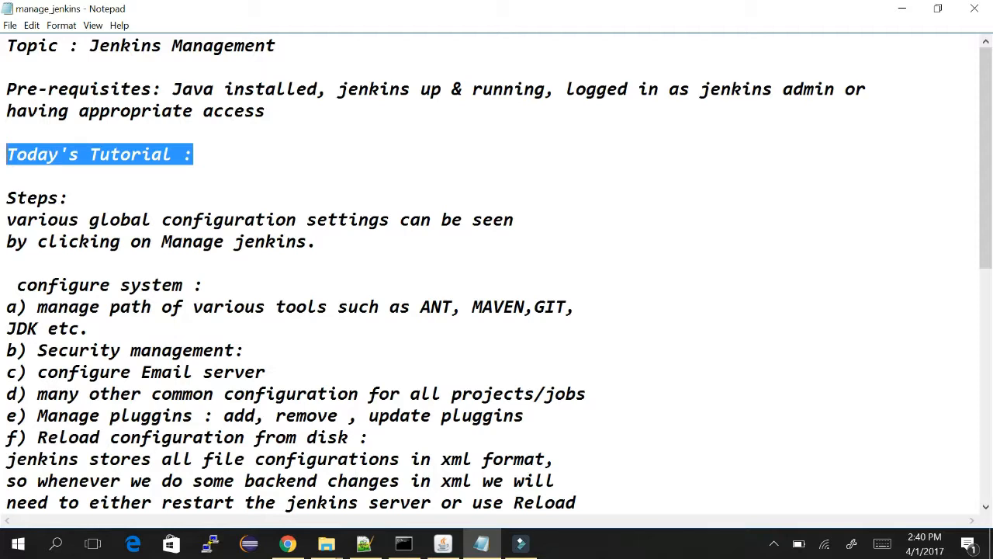
double_click(244, 241)
drag(6, 219, 317, 241)
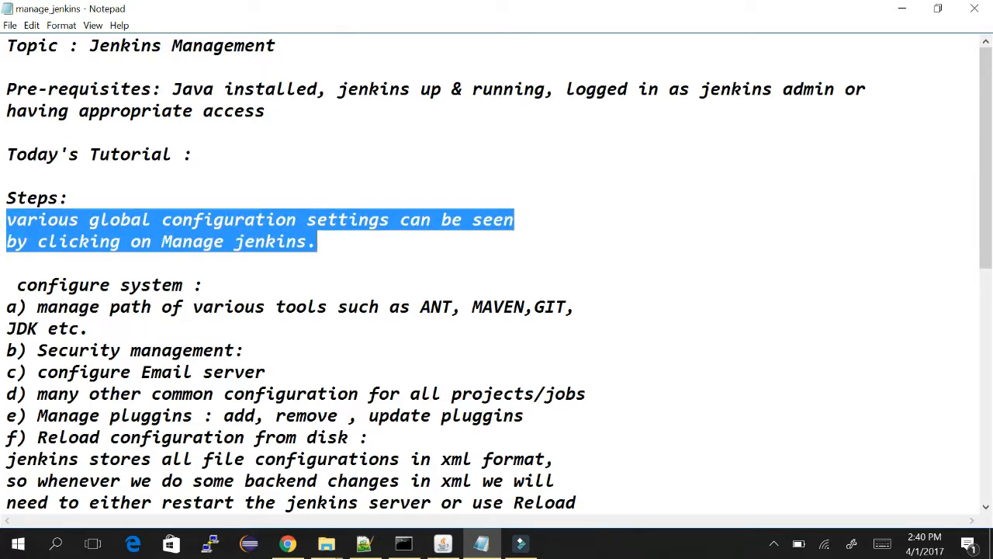
Switch to Chrome, reload the Jenkins dashboard and log in with the user name and password.
key(alt+Tab)
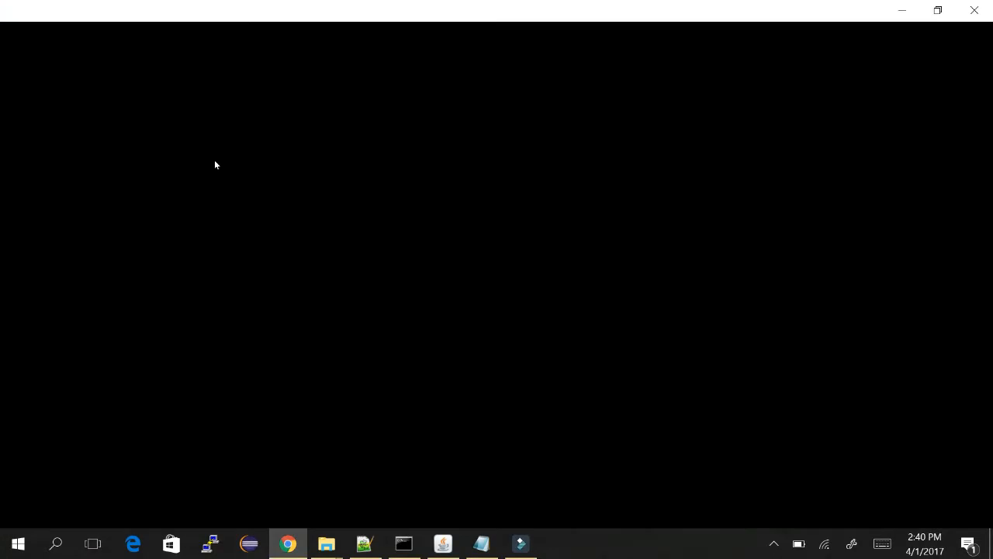
key(alt+Tab)
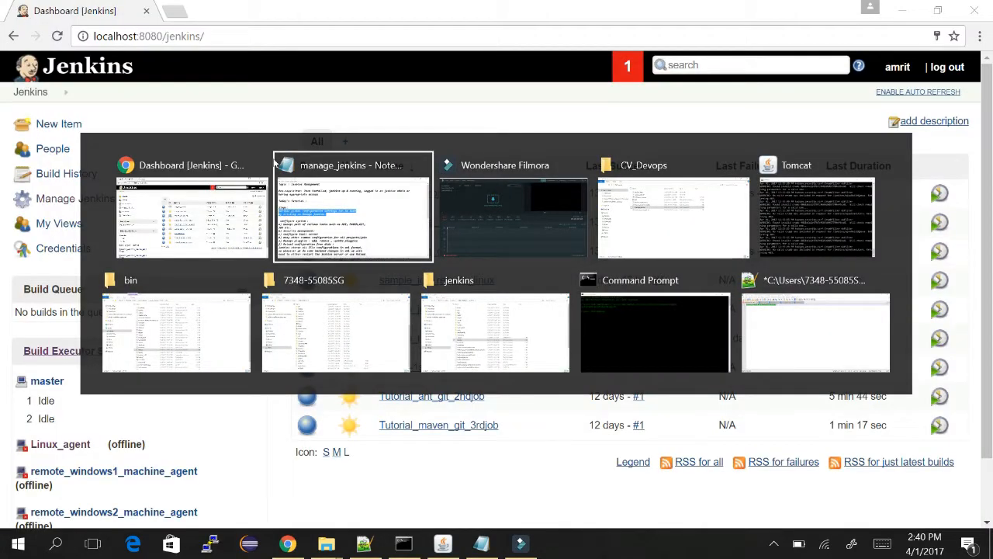
key(alt+Tab)
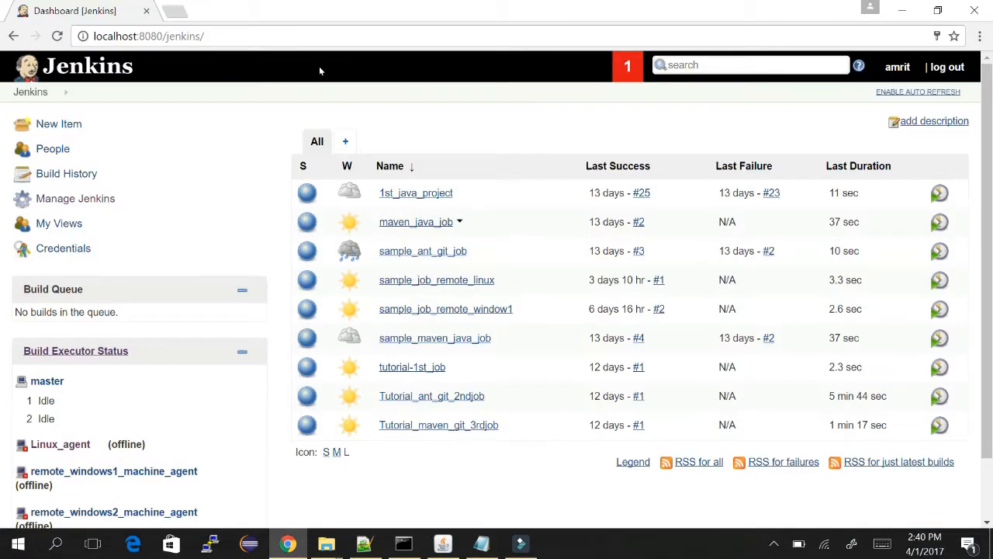
click(57, 36)
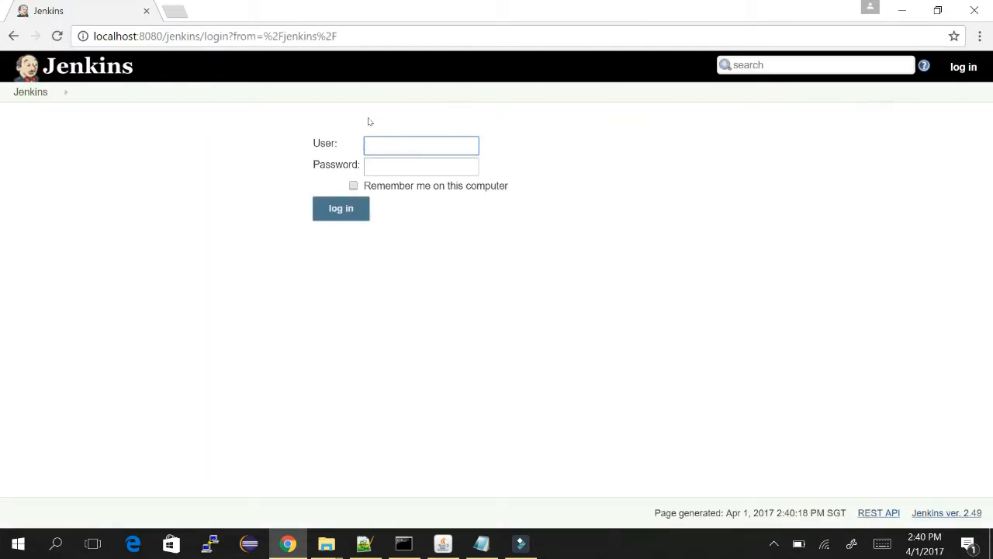
text(amrit)
key(Tab)
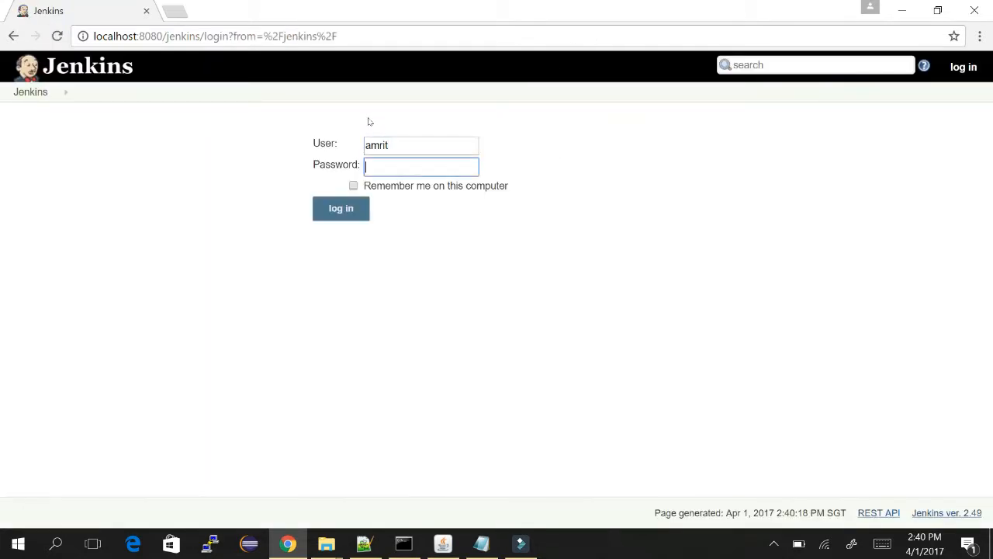
text(•••••)
key(Return)
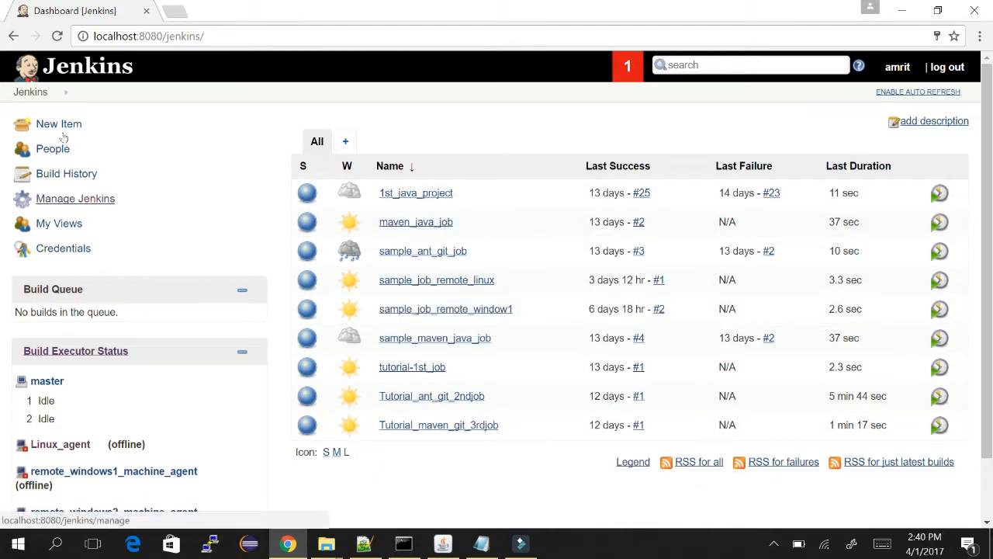
Open Manage Jenkins and scroll through its list of configuration areas.
click(93, 199)
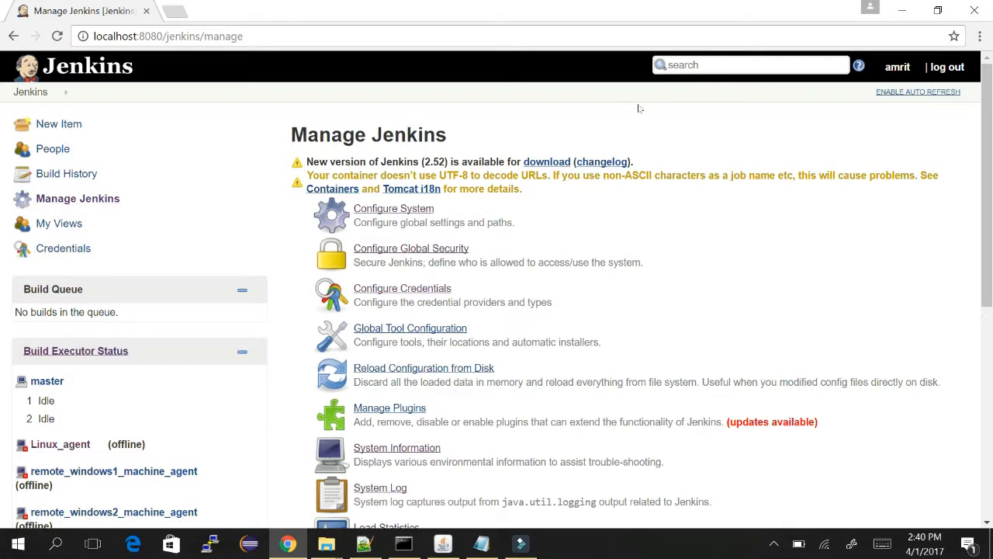
scroll(658, 187, down, 5)
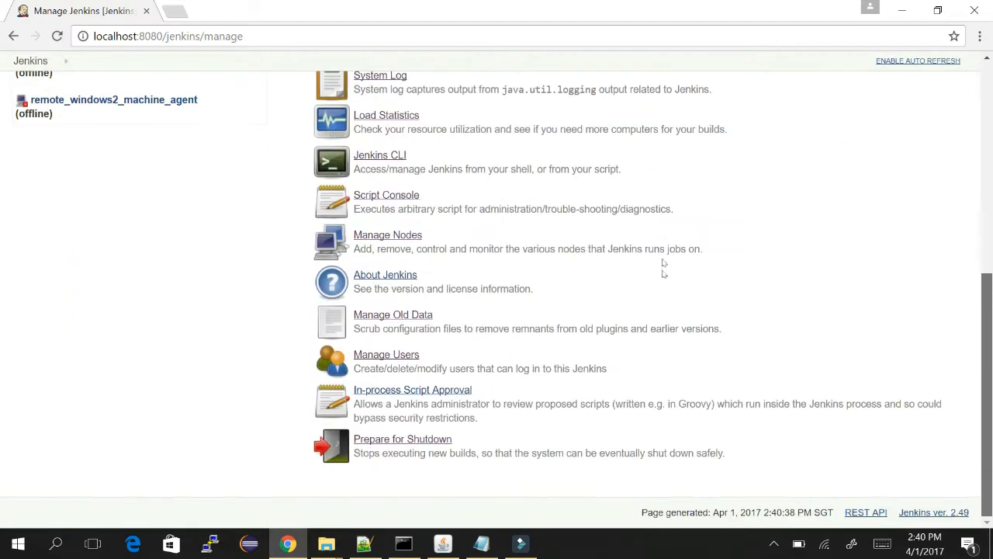
scroll(659, 233, up, 5)
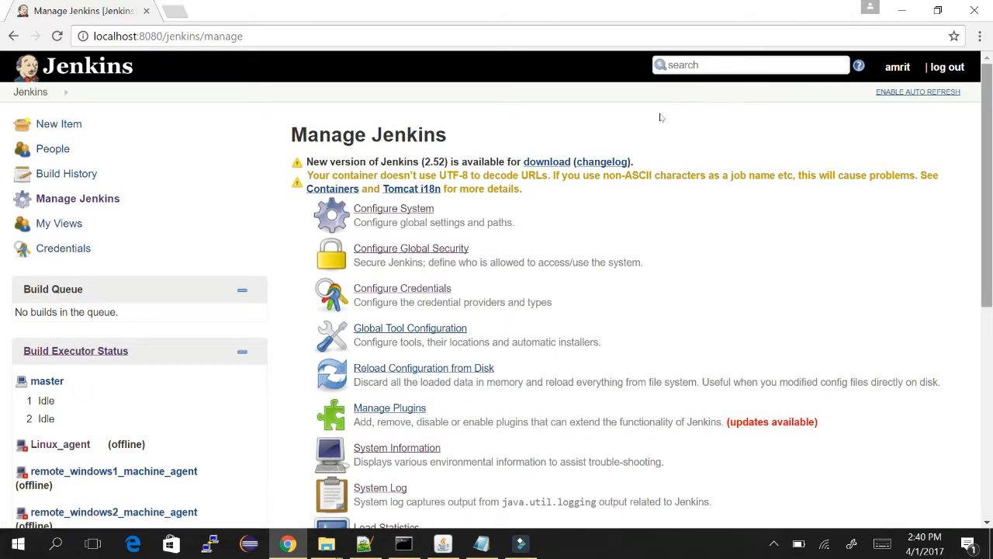
scroll(662, 132, down, 1)
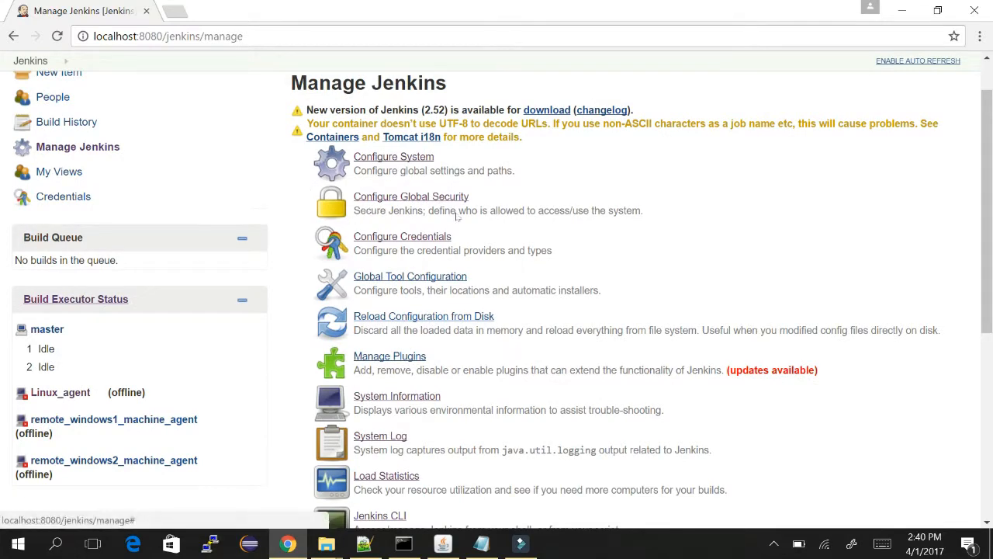
scroll(660, 141, down, 4)
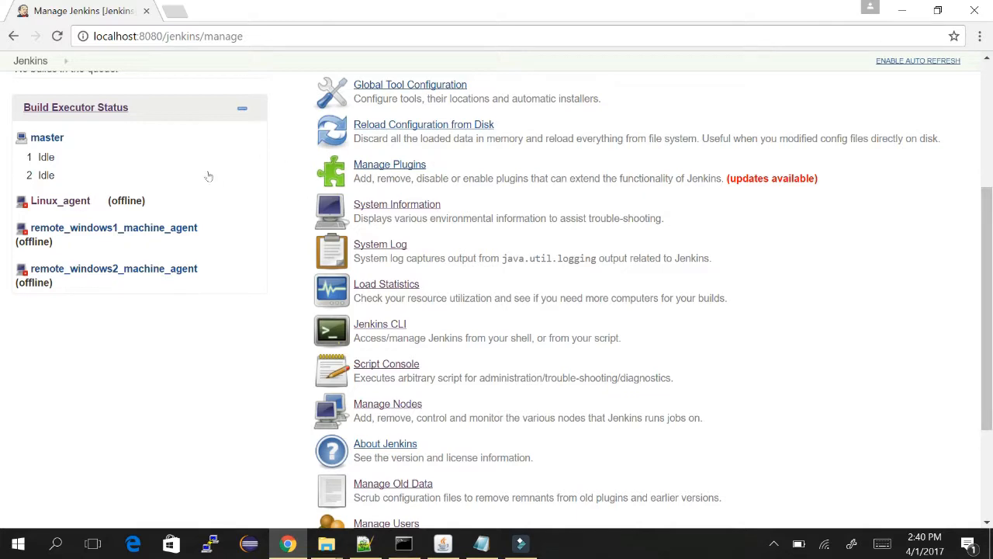
scroll(660, 264, down, 3)
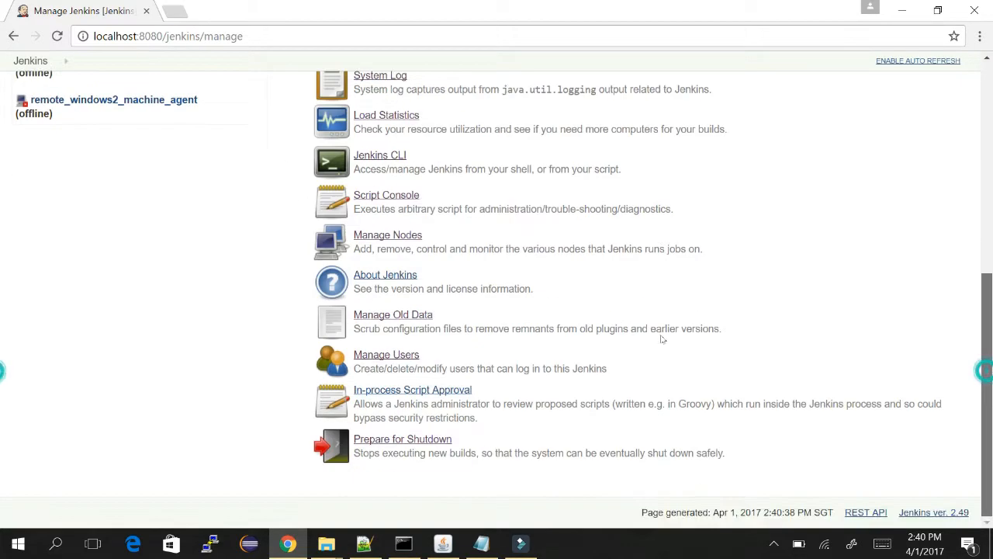
scroll(662, 339, up, 7)
Clear the highlight in the tutorial notes and return to the Manage Jenkins page.
key(alt+Tab)
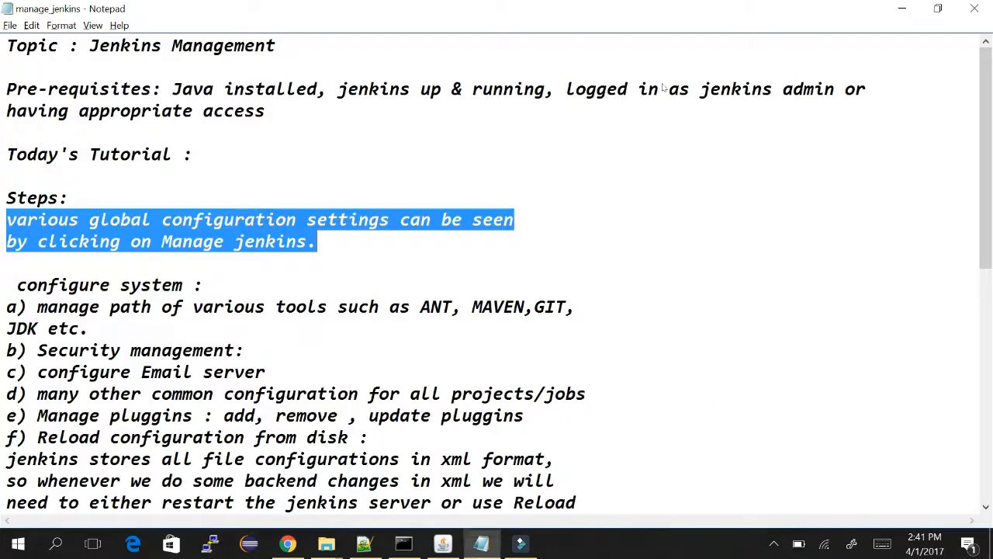
click(118, 324)
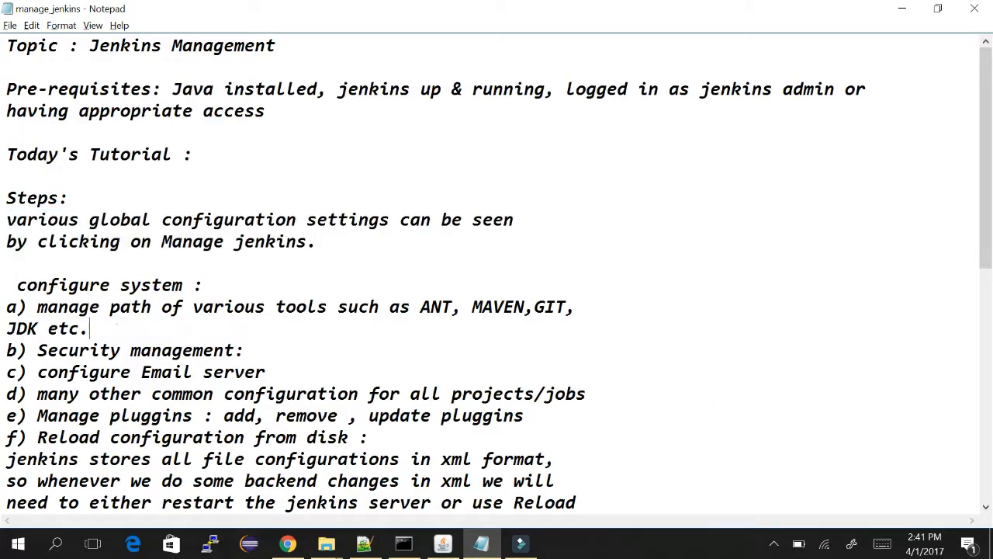
key(alt+Tab)
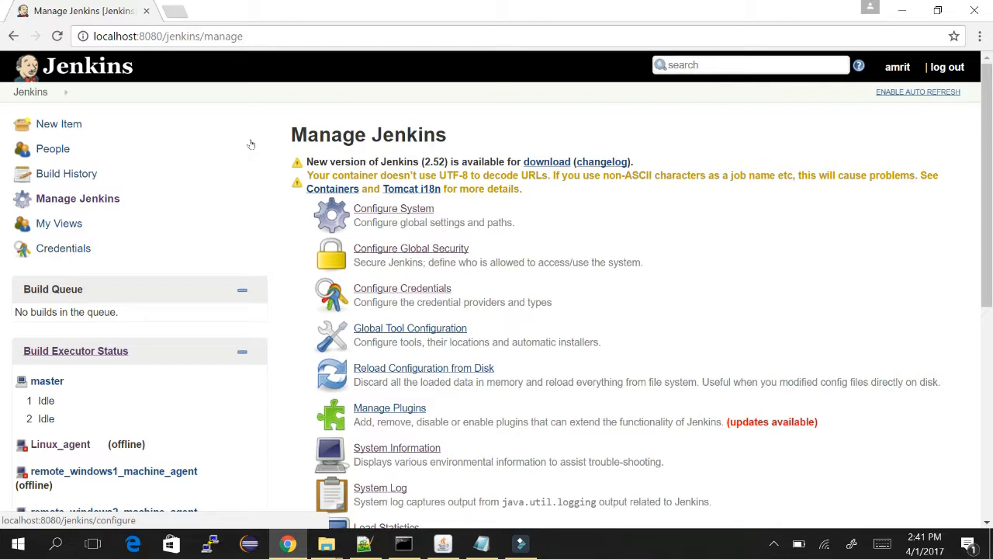
Scroll Configure System down to E-mail Notification and back, then select the Home directory path.
click(377, 209)
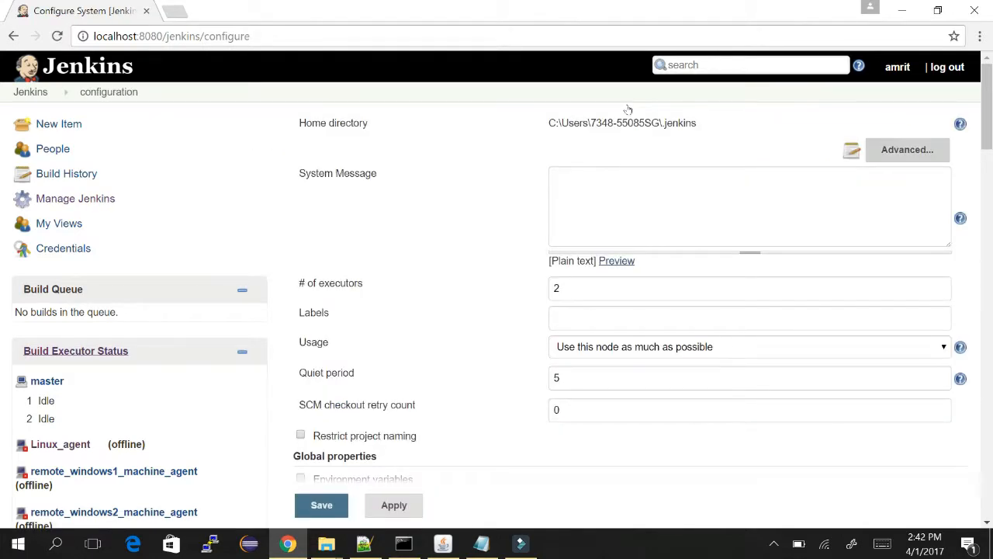
scroll(664, 139, down, 2)
scroll(664, 138, down, 20)
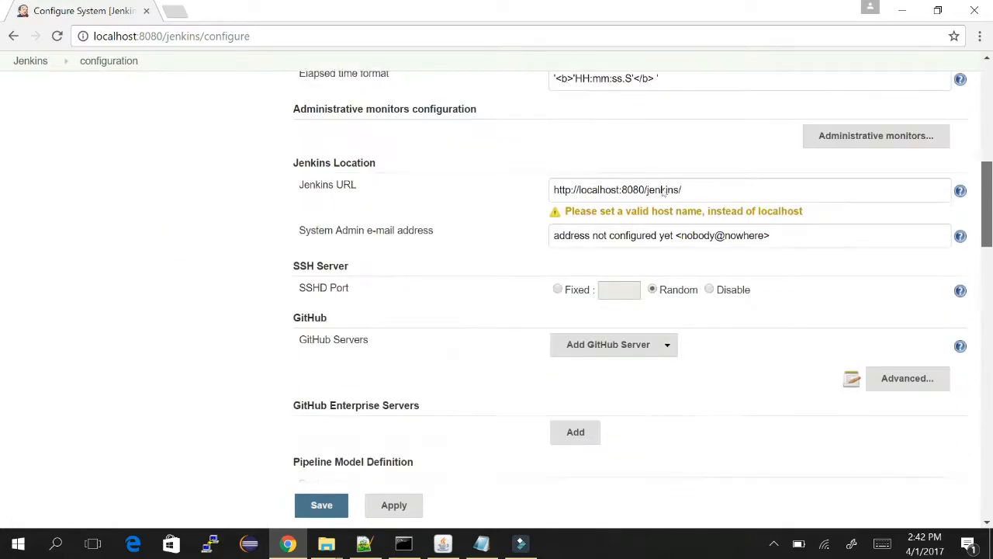
scroll(657, 332, down, 3)
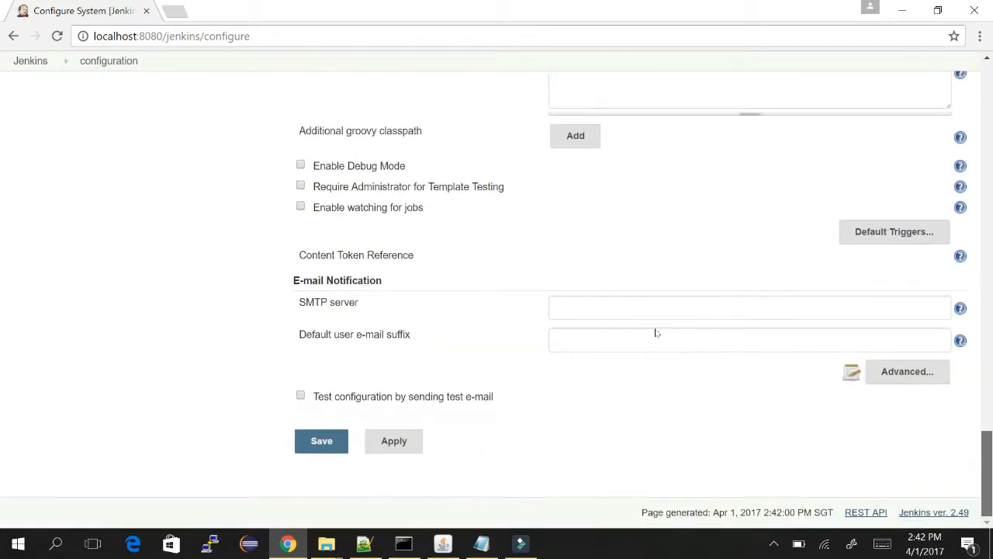
scroll(661, 195, up, 20)
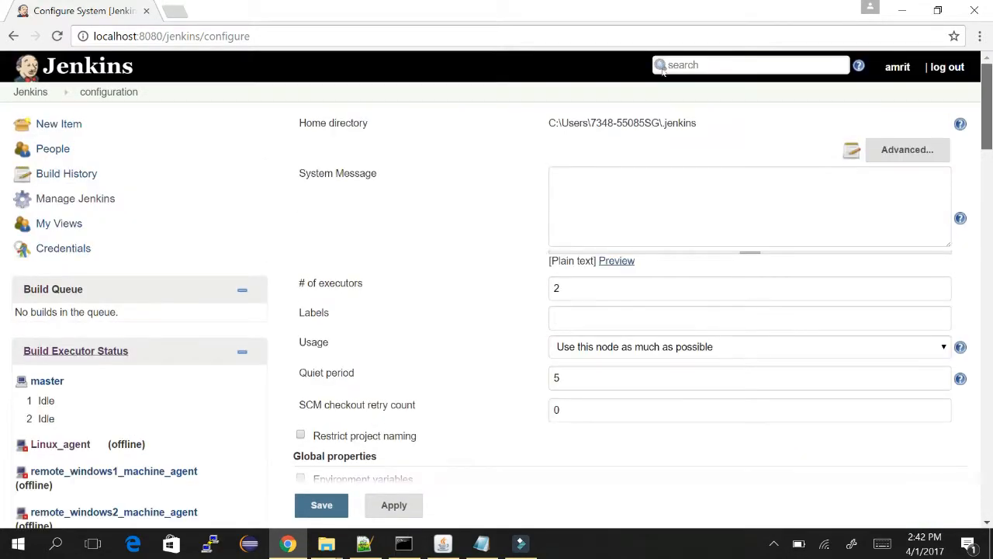
scroll(662, 69, down, 20)
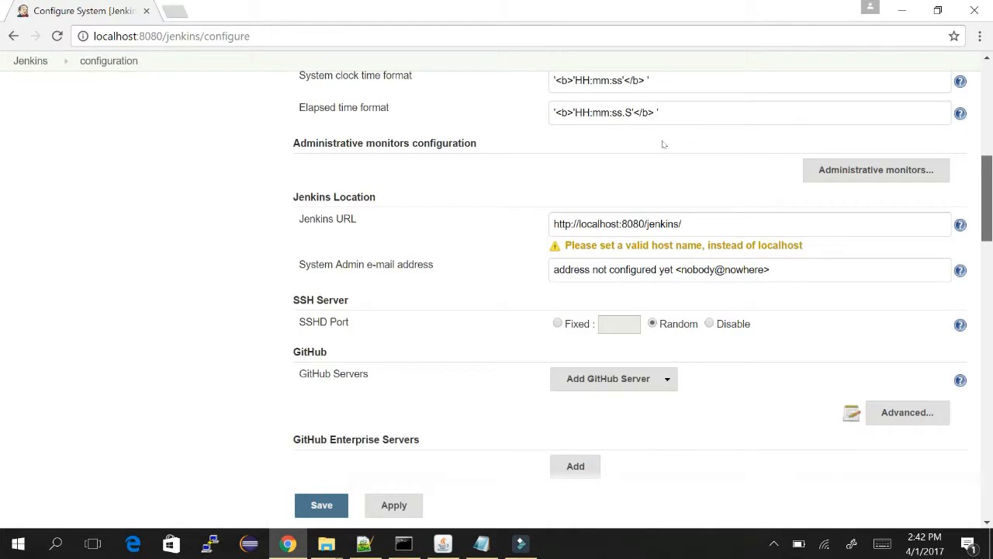
scroll(660, 304, down, 10)
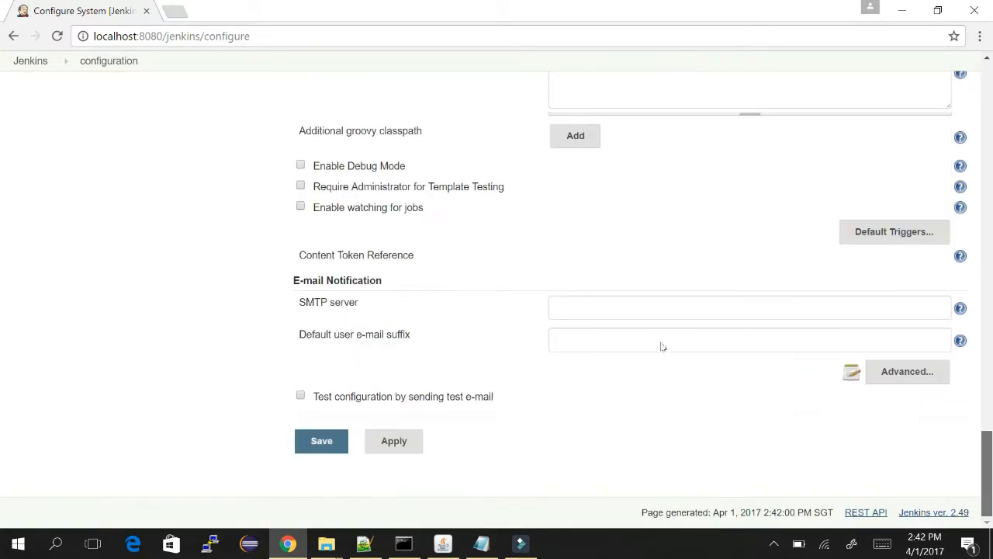
scroll(661, 188, up, 20)
scroll(663, 110, up, 10)
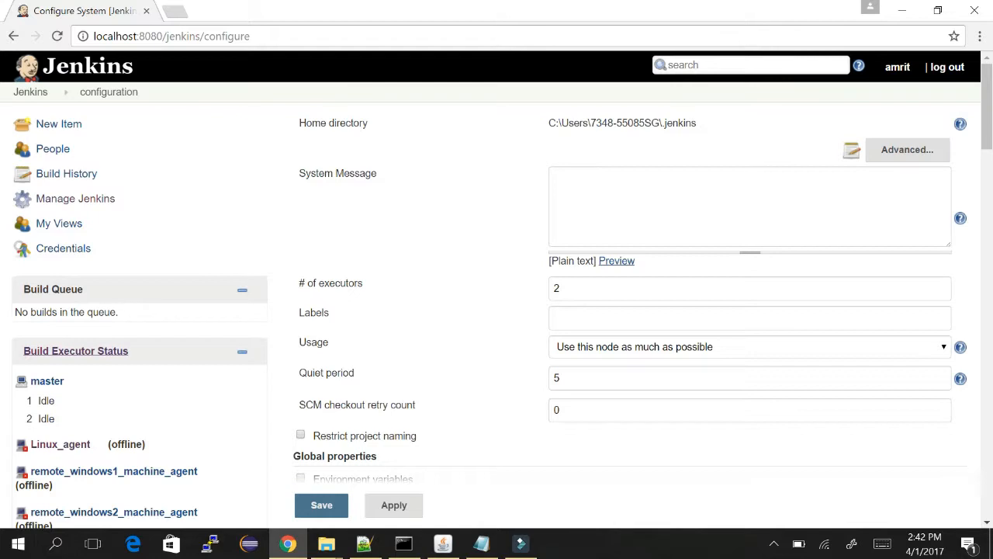
drag(548, 123, 697, 123)
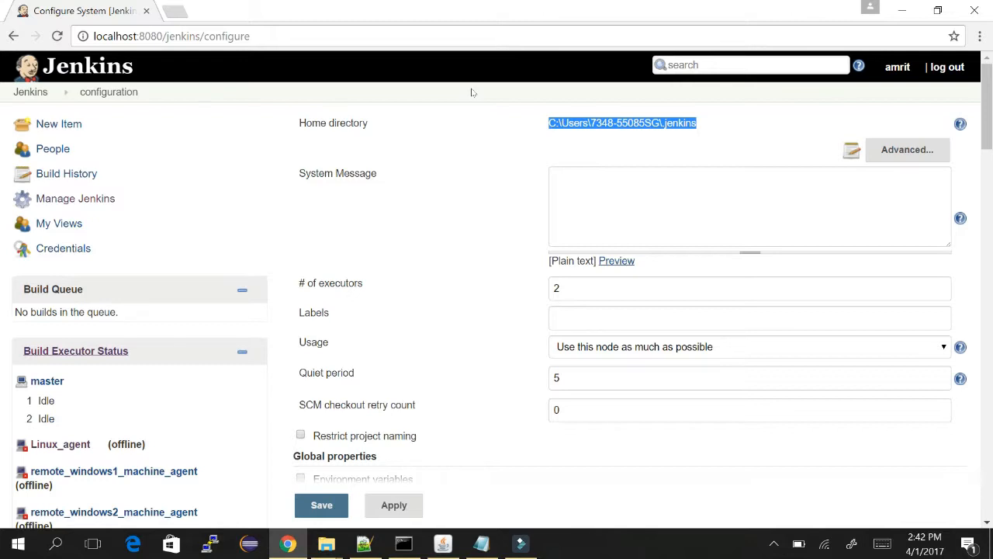
Open the .jenkins folder via Win+R, trimming the pasted config.xml path and removing the stray quote.
key(super+r)
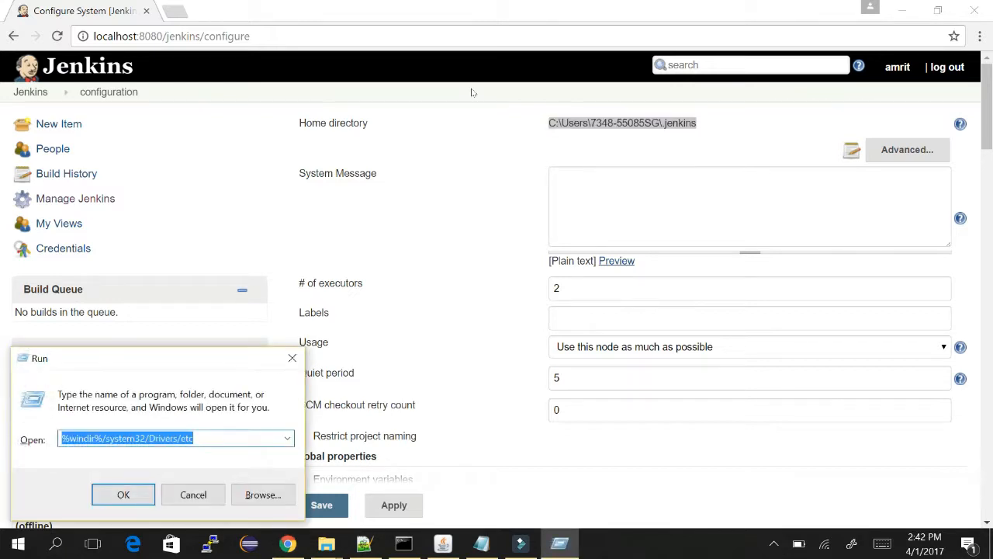
text(C:\Users\7348-55085SG\working.jenkins\config.xml)
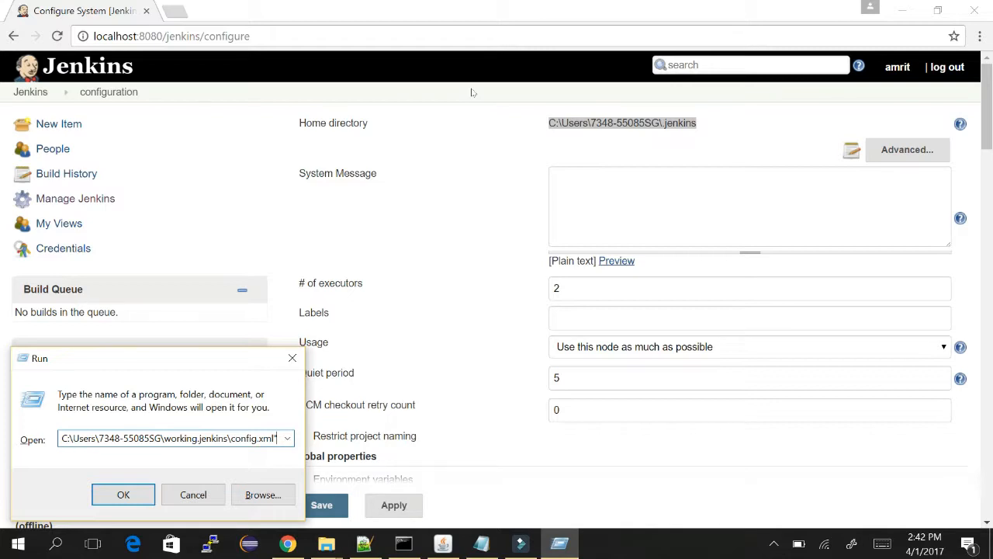
key(BackSpace)
key(BackSpace)
key(BackSpace)
key(BackSpace)
key(BackSpace)
key(BackSpace)
key(BackSpace)
key(BackSpace)
key(BackSpace)
key(BackSpace)
key(BackSpace)
key(BackSpace)
key(BackSpace)
key(BackSpace)
key(BackSpace)
key(BackSpace)
key(BackSpace)
key(BackSpace)
key(BackSpace)
key(BackSpace)
key(BackSpace)
key(BackSpace)
key(BackSpace)
key(BackSpace)
key(BackSpace)
key(BackSpace)
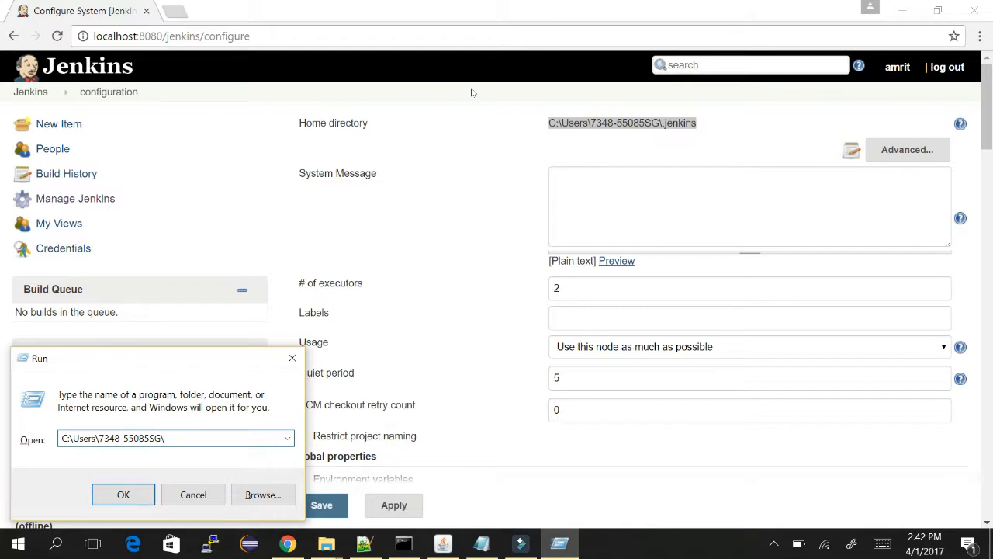
text(.jenkins)
key(Return)
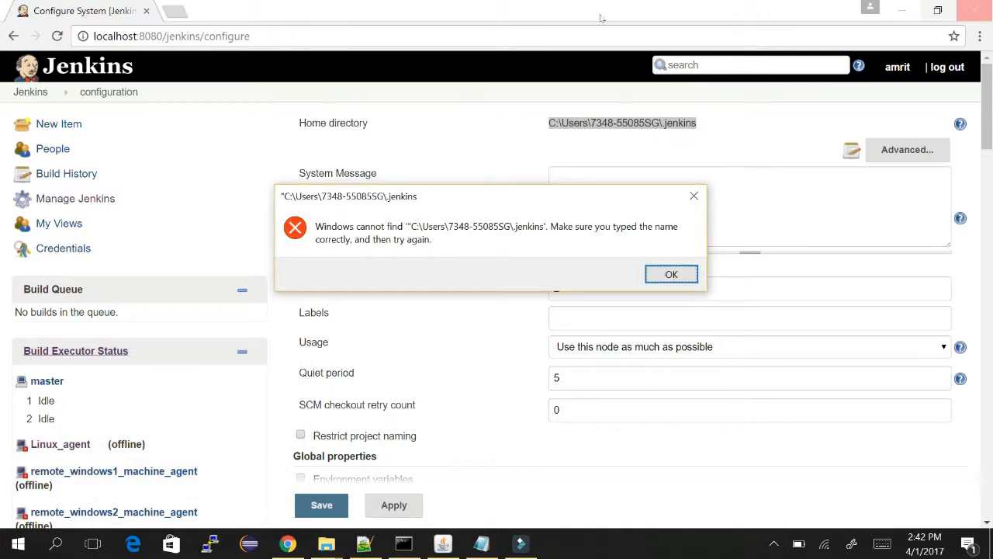
key(Return)
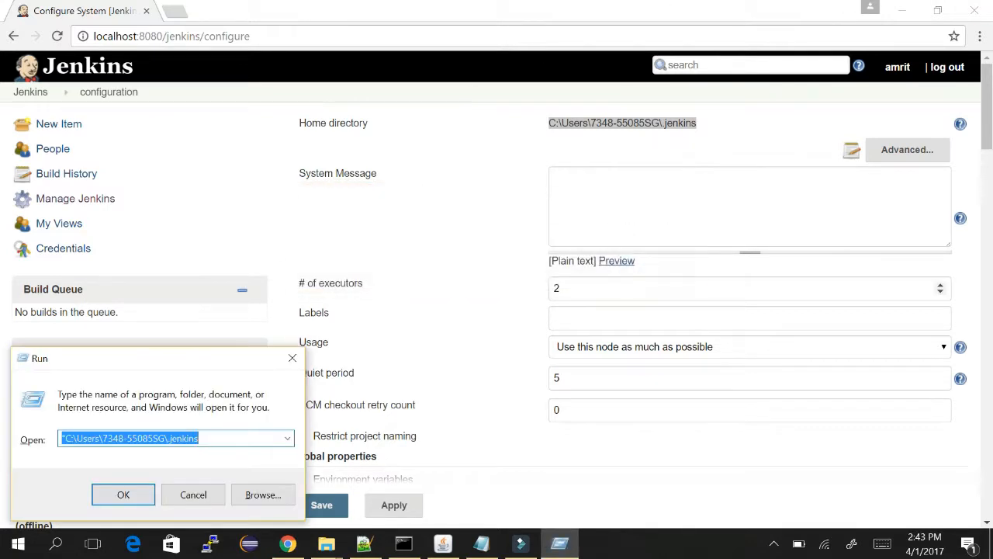
key(Left)
key(Left)
key(Left)
key(Left)
key(Left)
key(Left)
key(Left)
key(Left)
key(Left)
key(Left)
key(Left)
key(Left)
key(Left)
key(Left)
key(Left)
key(Left)
key(Left)
key(Left)
key(Left)
key(Left)
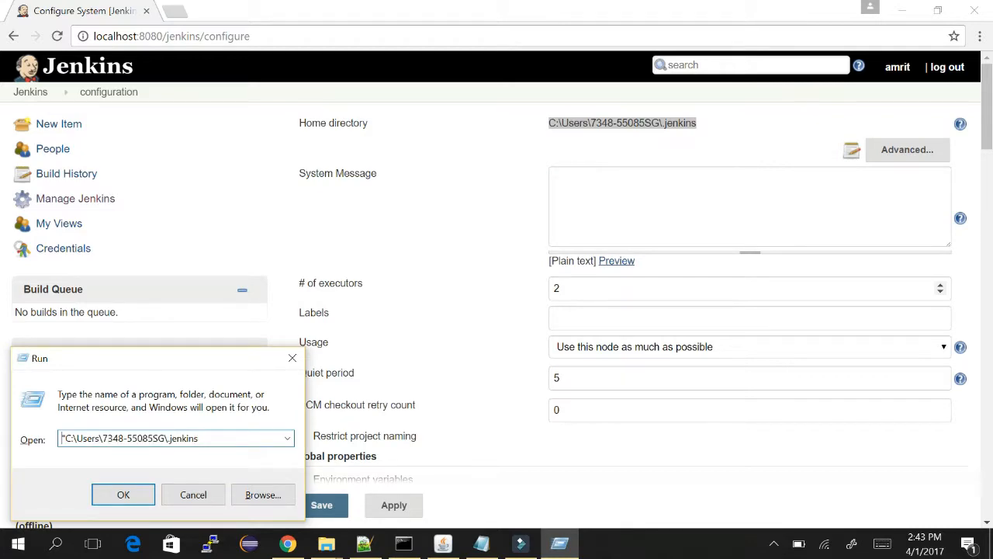
key(Return)
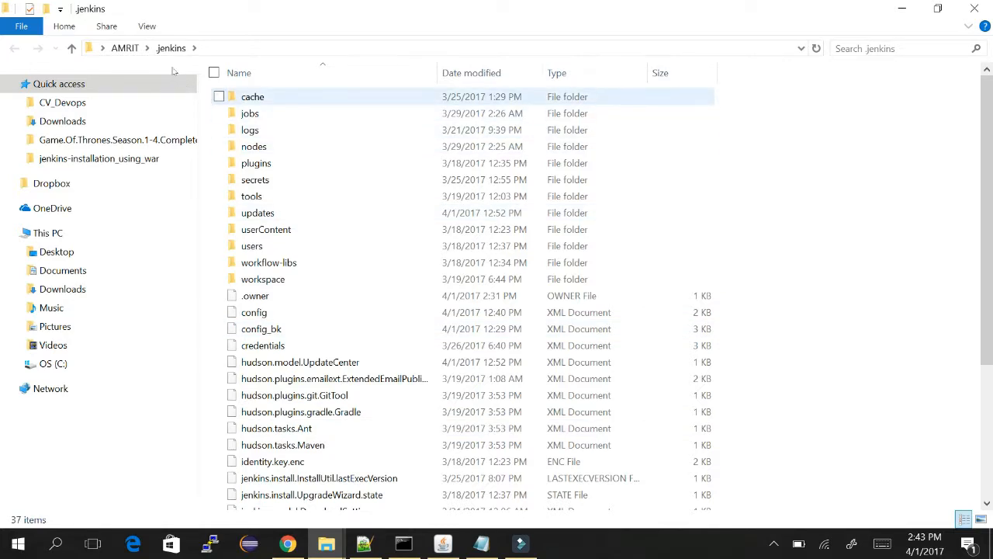
Peek into the cache folder, then browse jobs, glancing into 1st_java_project and sample_job_remote_window1.
key(Down)
key(Return)
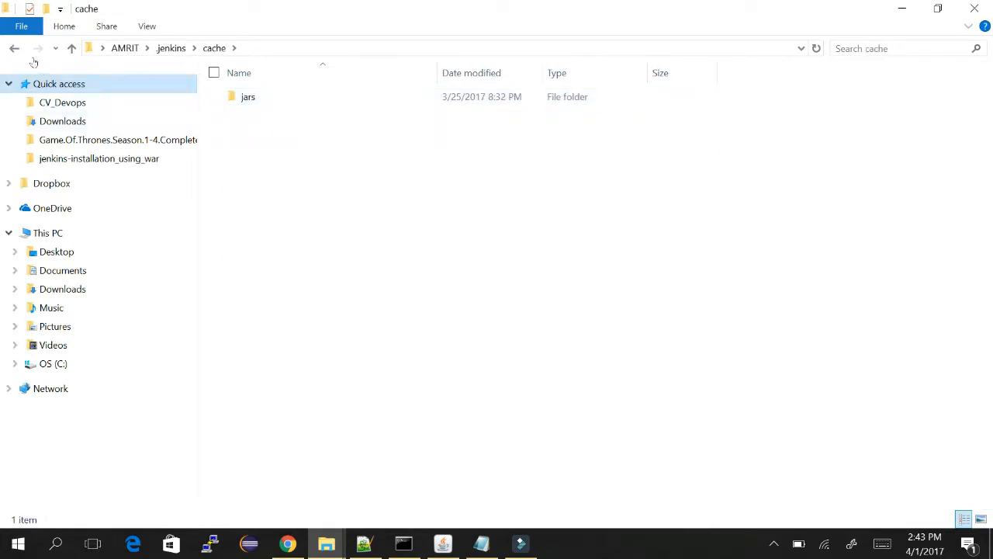
click(14, 48)
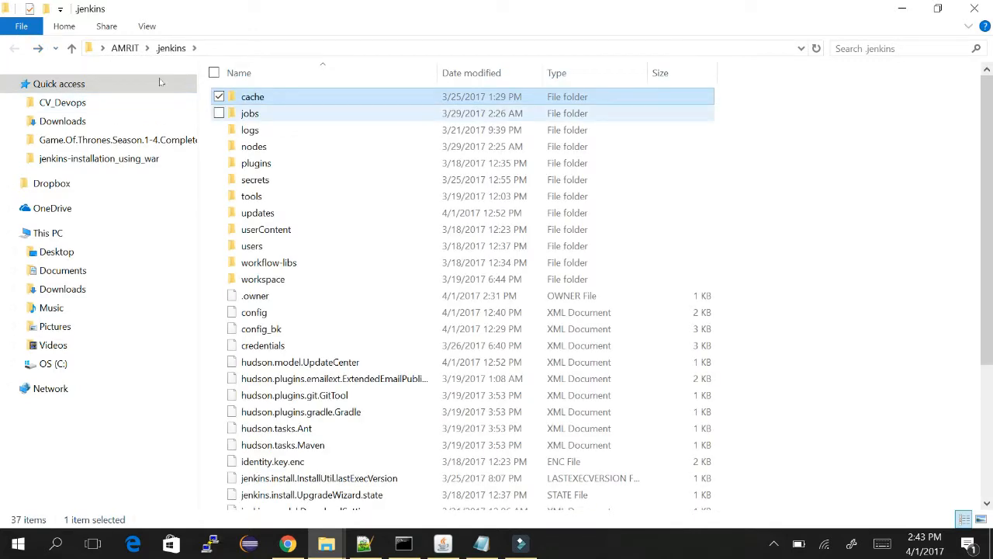
key(Down)
key(Return)
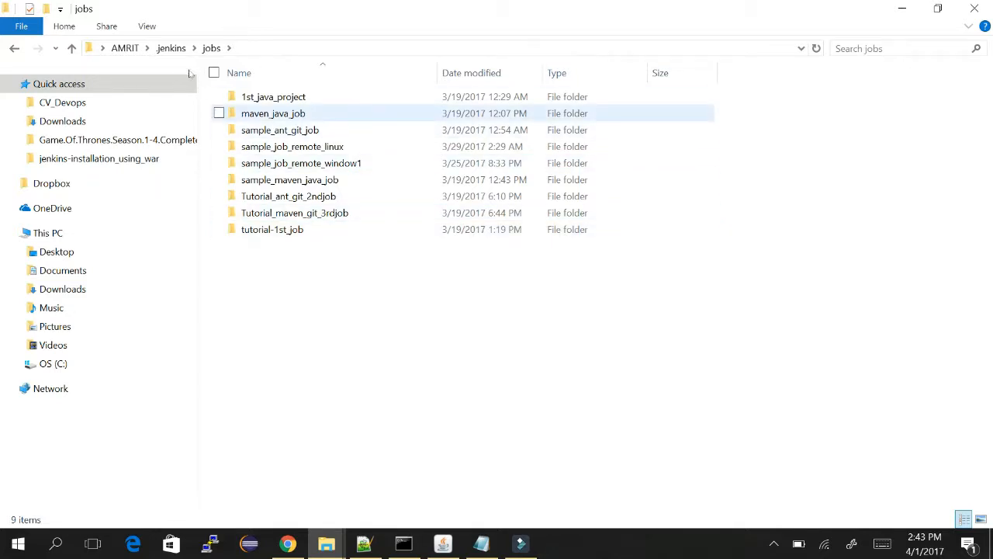
double_click(271, 97)
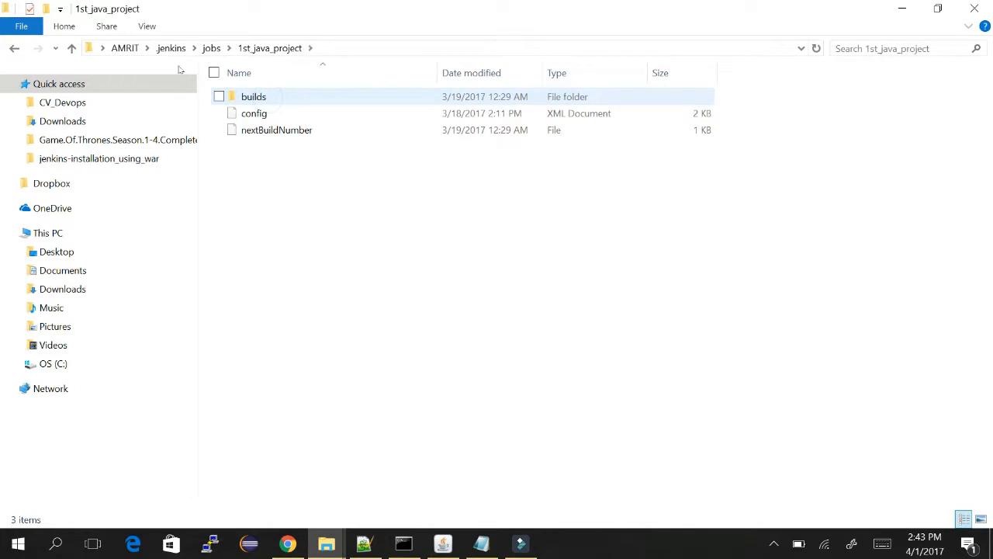
key(BackSpace)
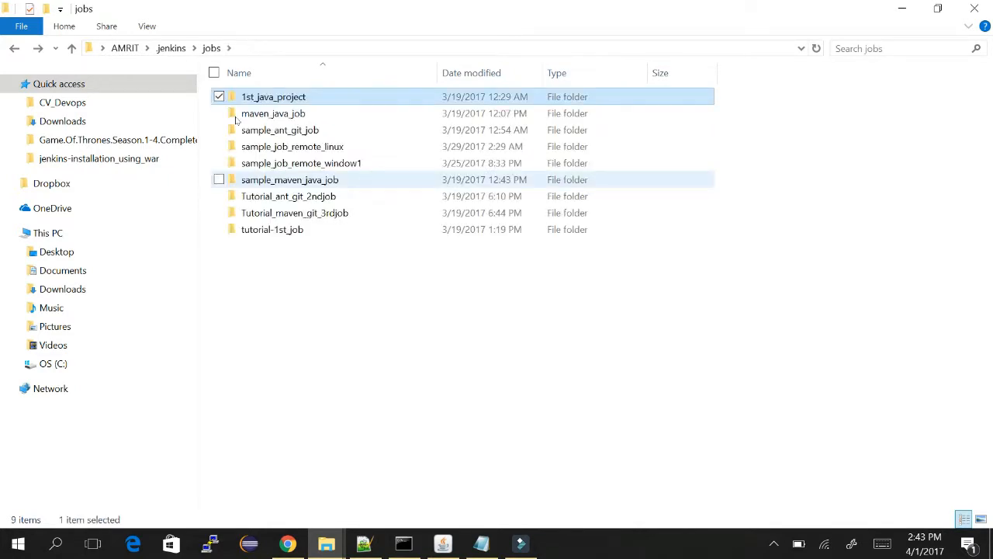
double_click(288, 158)
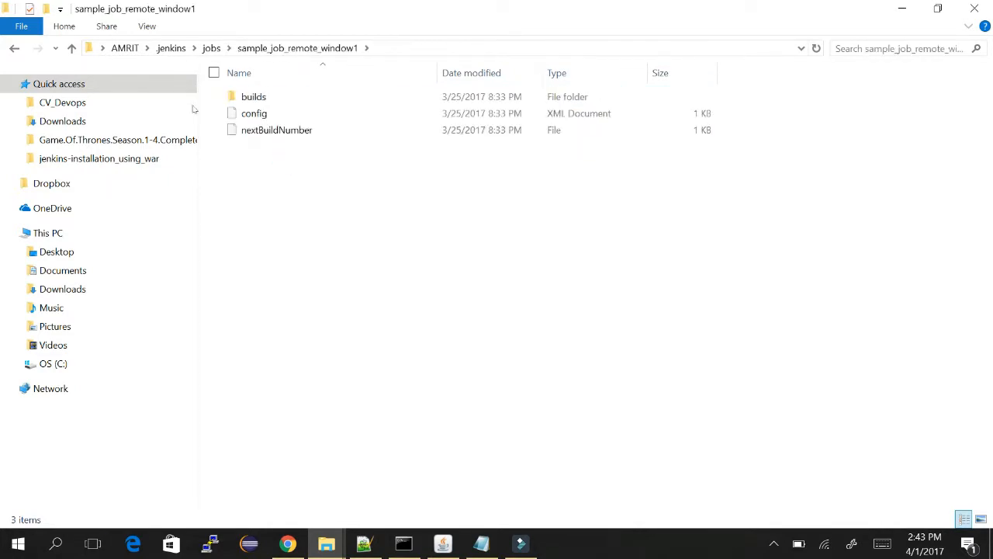
key(BackSpace)
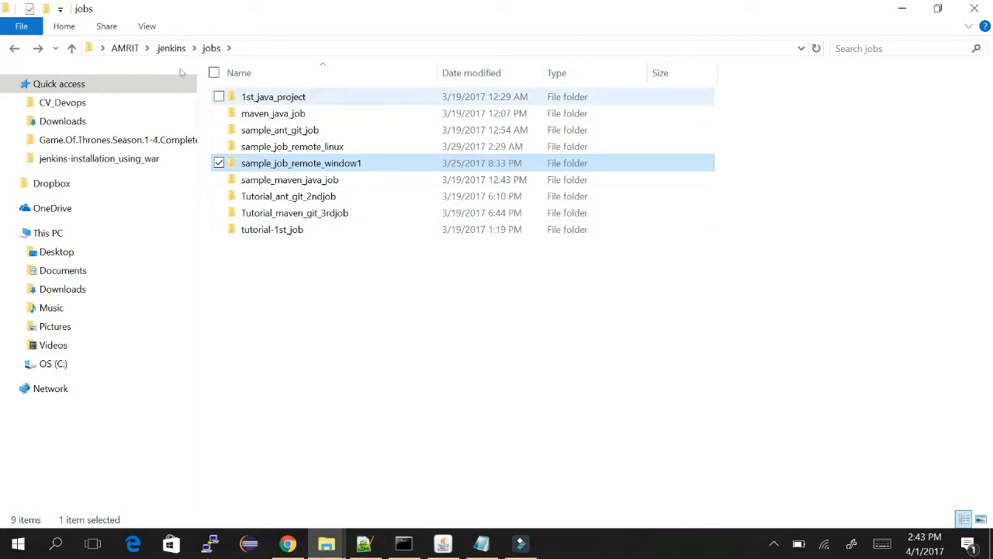
Open 1st_java_project > builds > 13 to show its build, changelog and log files.
double_click(264, 96)
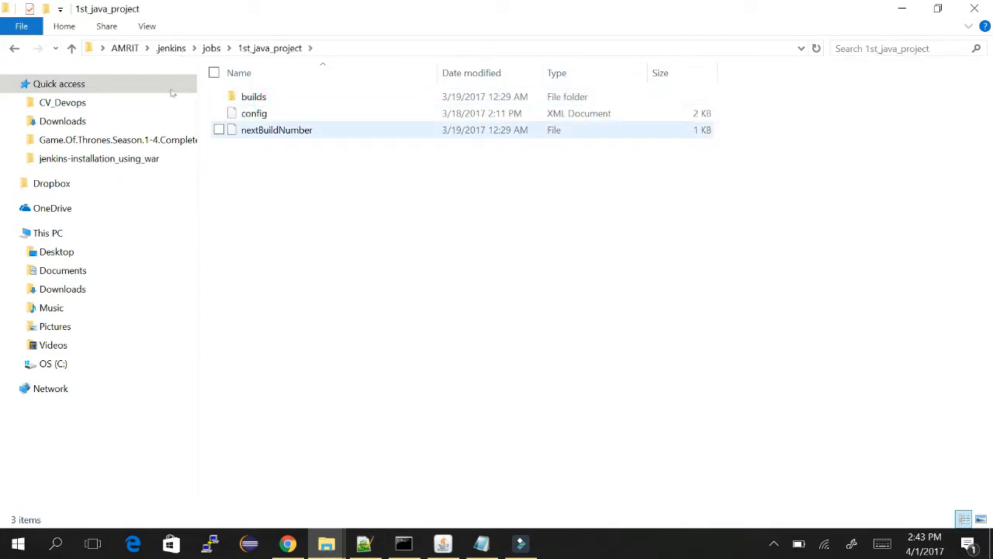
click(257, 97)
double_click(257, 96)
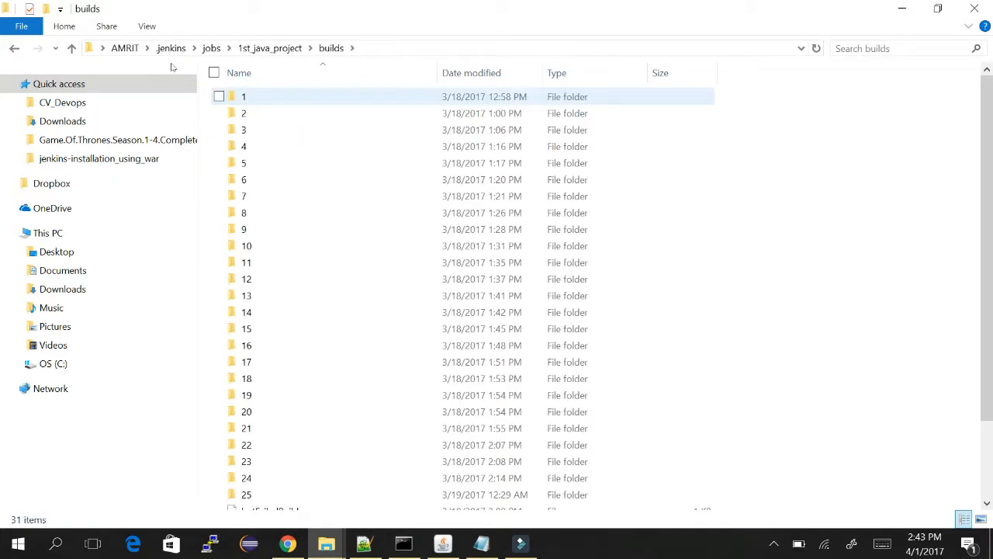
double_click(257, 294)
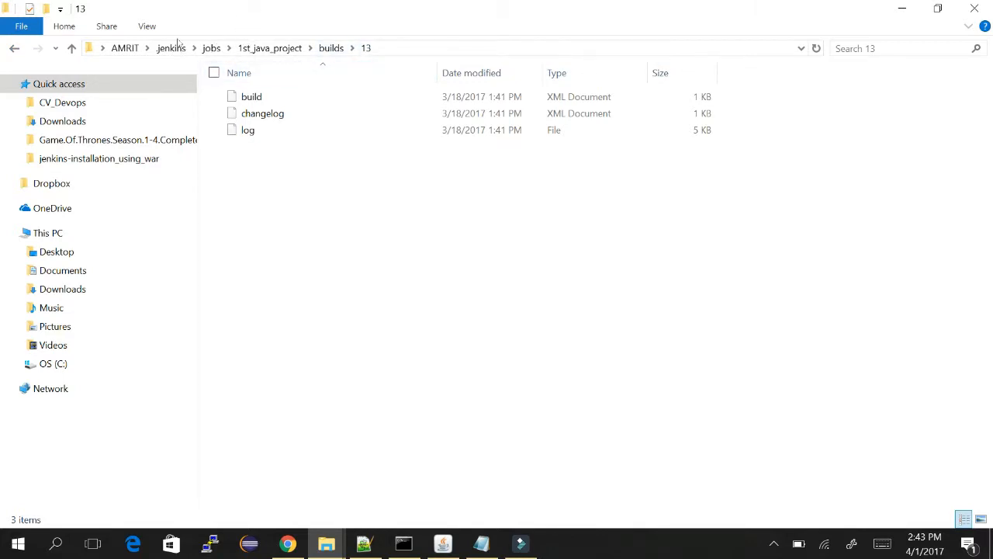
key(alt+Tab)
key(alt+Tab)
key(alt+Tab)
key(alt+Tab)
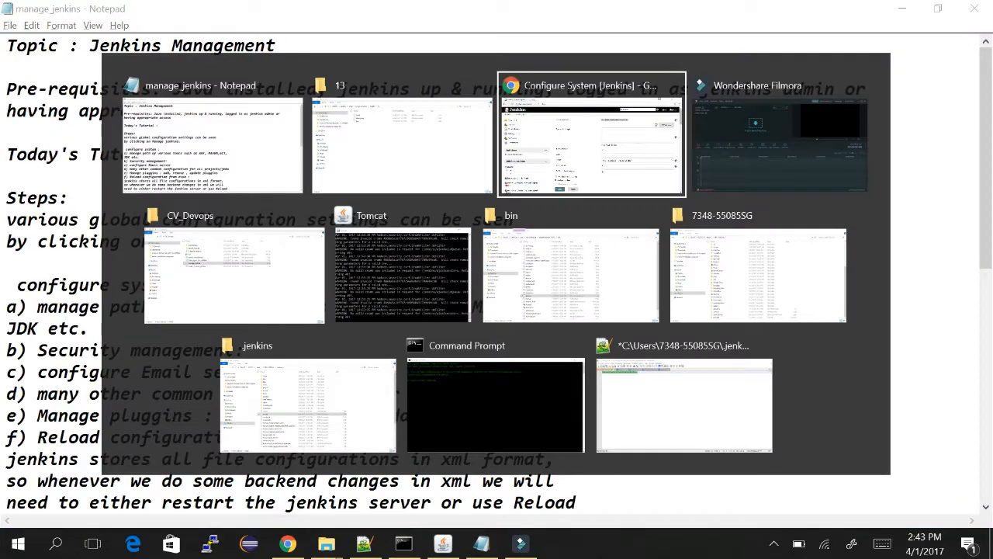
Open the dashboard in a new tab and view 1st_java_project build #13's Console Output.
right_click(24, 92)
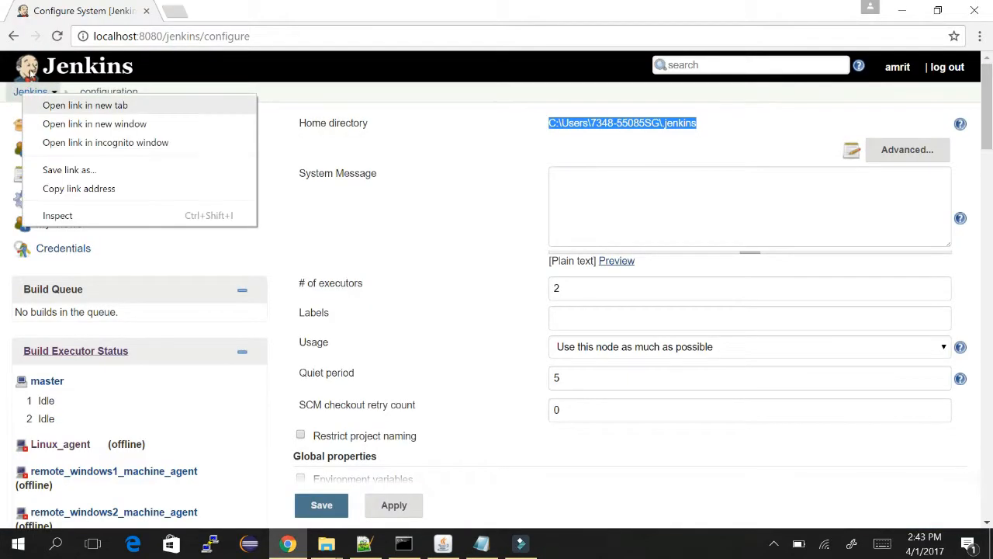
click(45, 104)
key(ctrl+Tab)
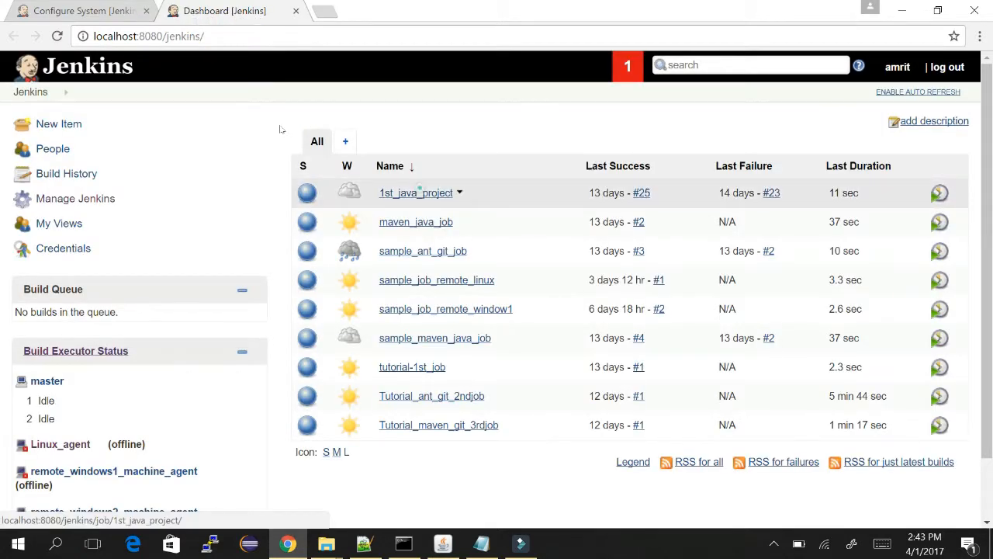
click(419, 191)
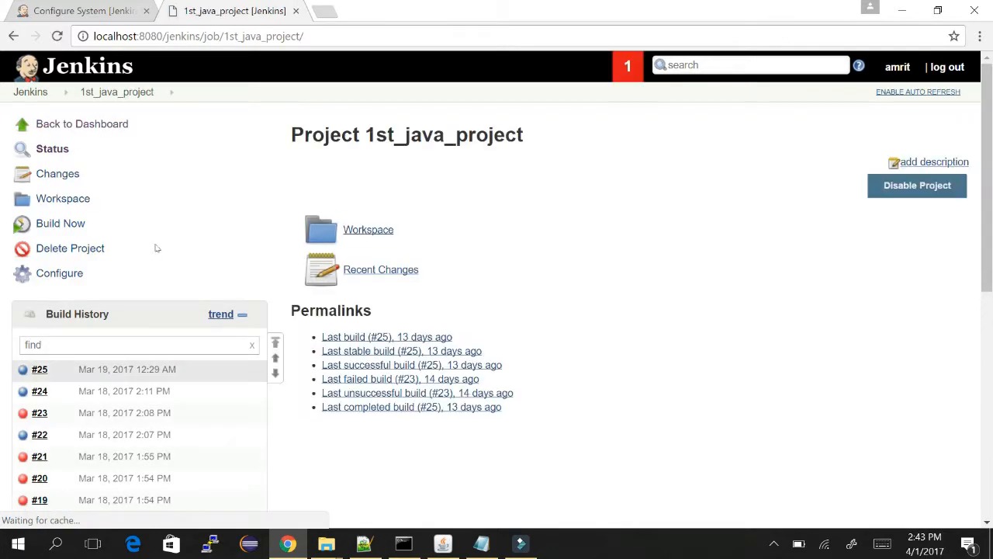
scroll(662, 140, down, 6)
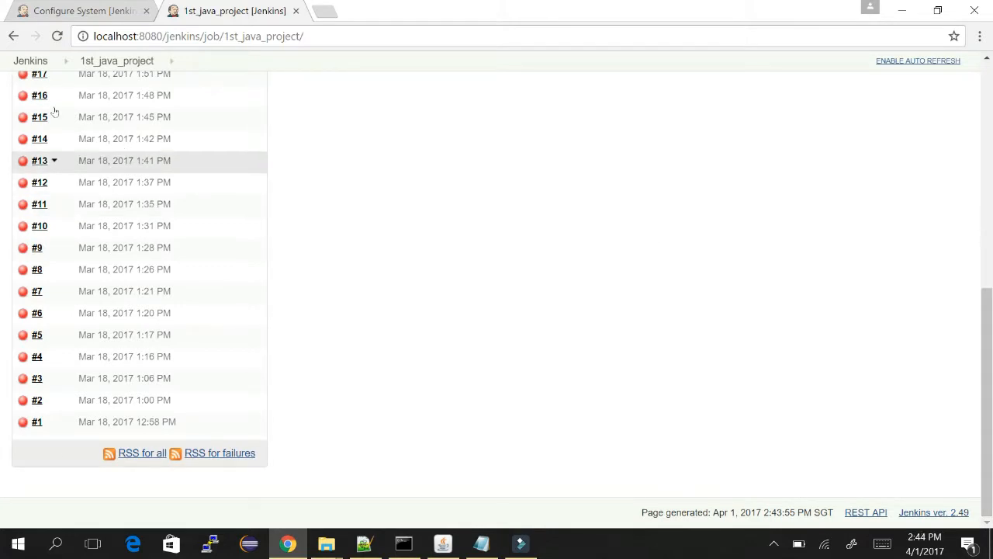
click(105, 159)
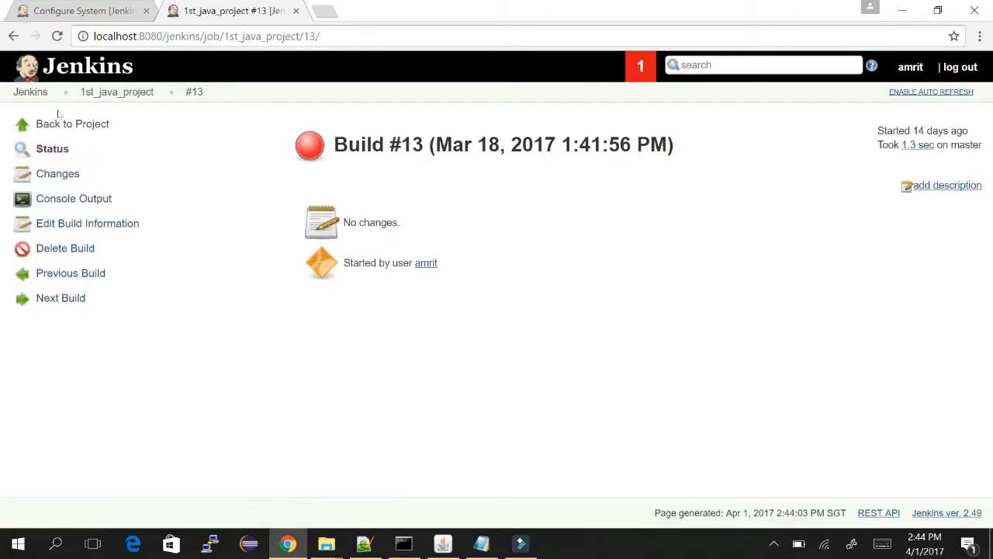
click(48, 199)
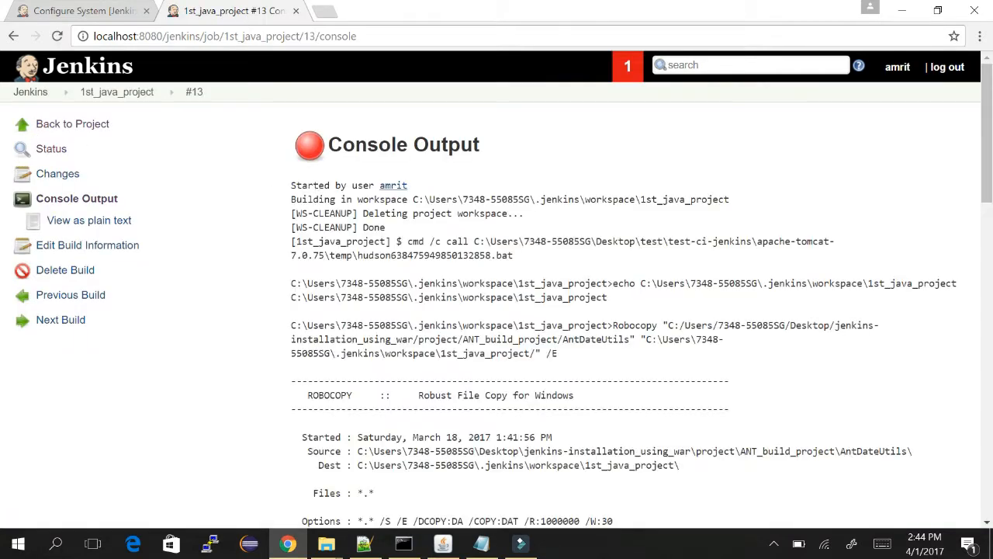
key(alt+Tab)
key(alt+Tab)
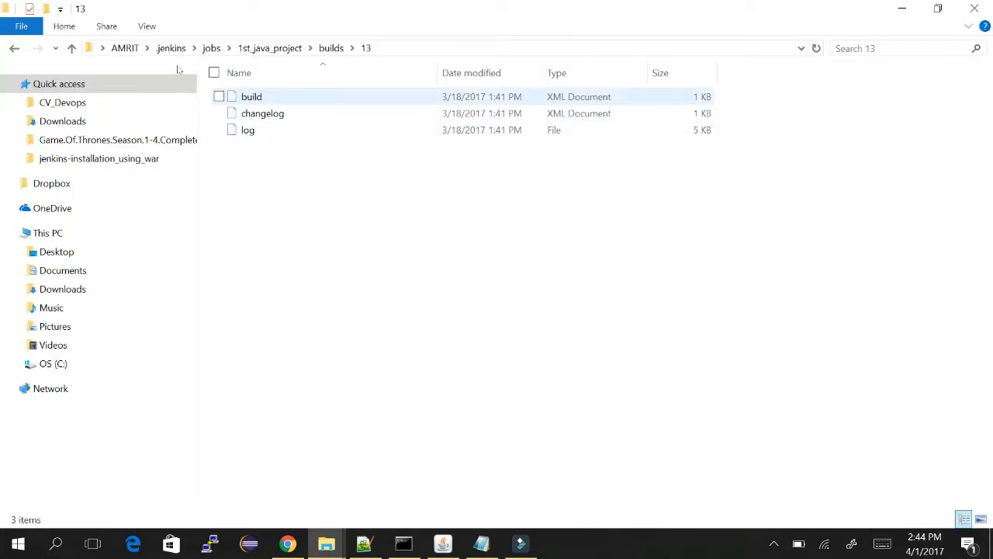
Open build 13's log file in Notepad, scroll through it, and close it.
double_click(260, 130)
click(439, 311)
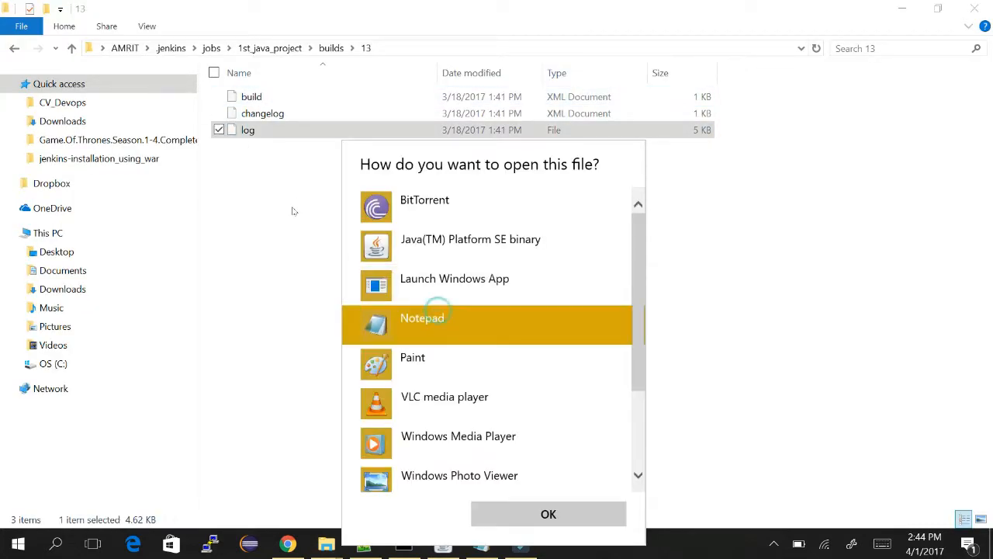
key(Return)
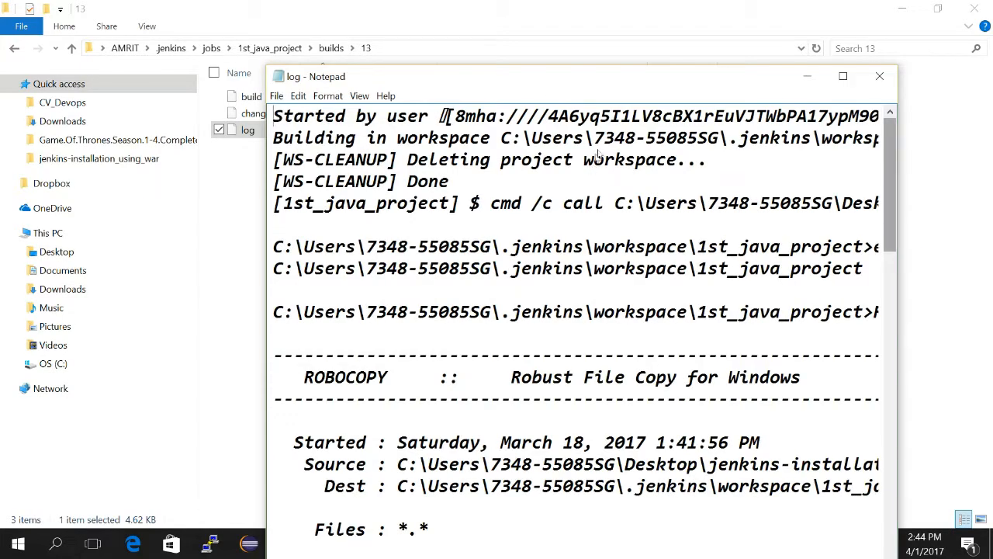
scroll(596, 163, down, 11)
scroll(593, 233, up, 12)
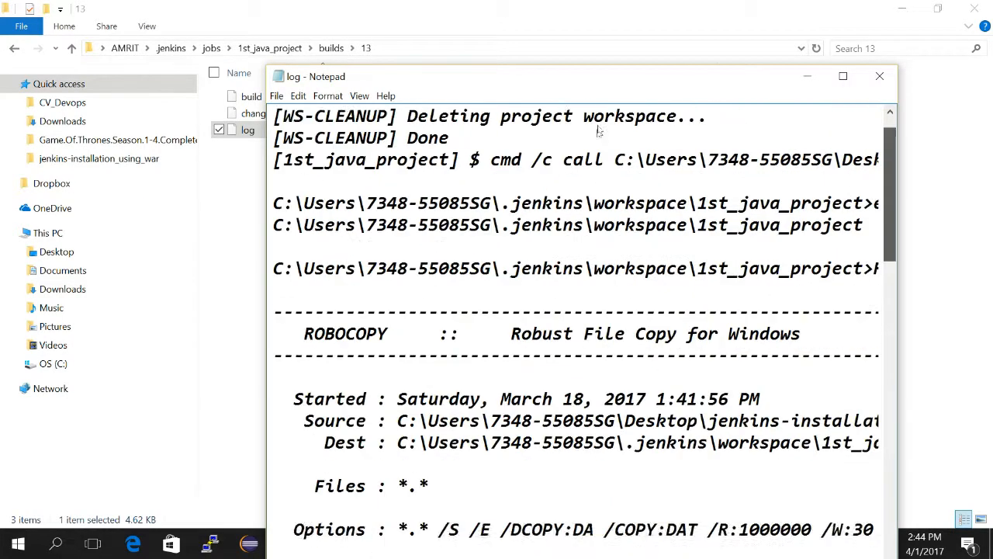
key(alt+F4)
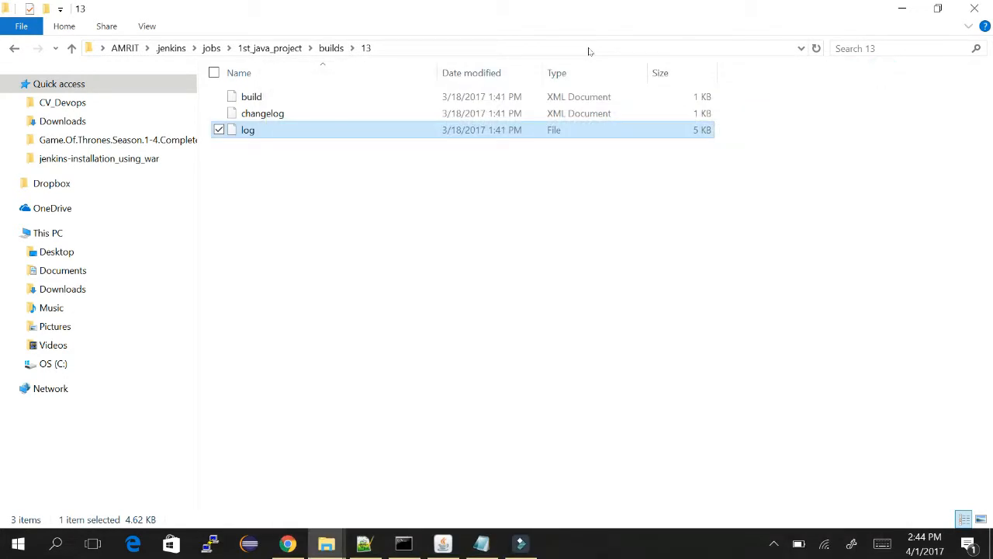
Glance at the console output, then climb the breadcrumbs from build 13 up to .jenkins.
key(alt+Tab)
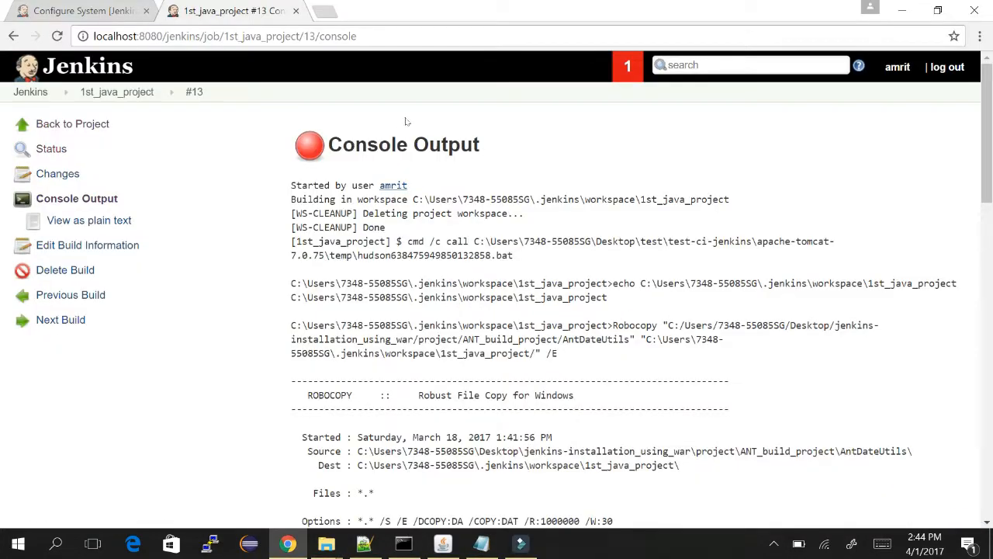
key(alt+Tab)
click(275, 48)
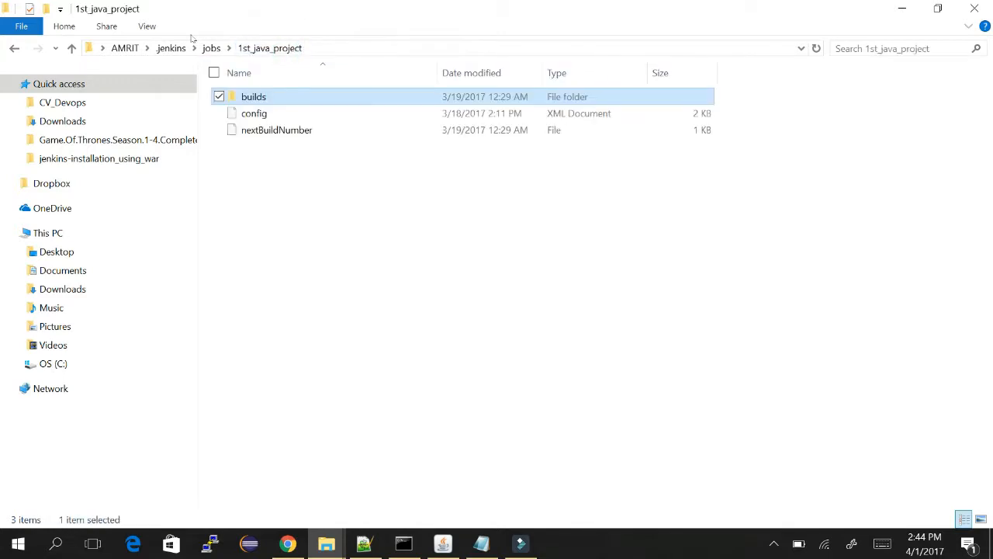
click(211, 48)
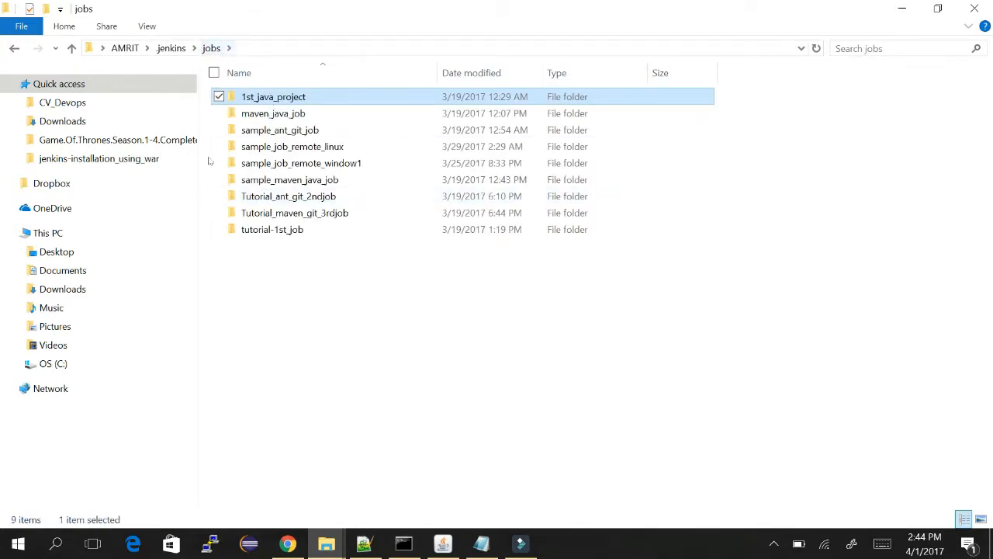
click(171, 48)
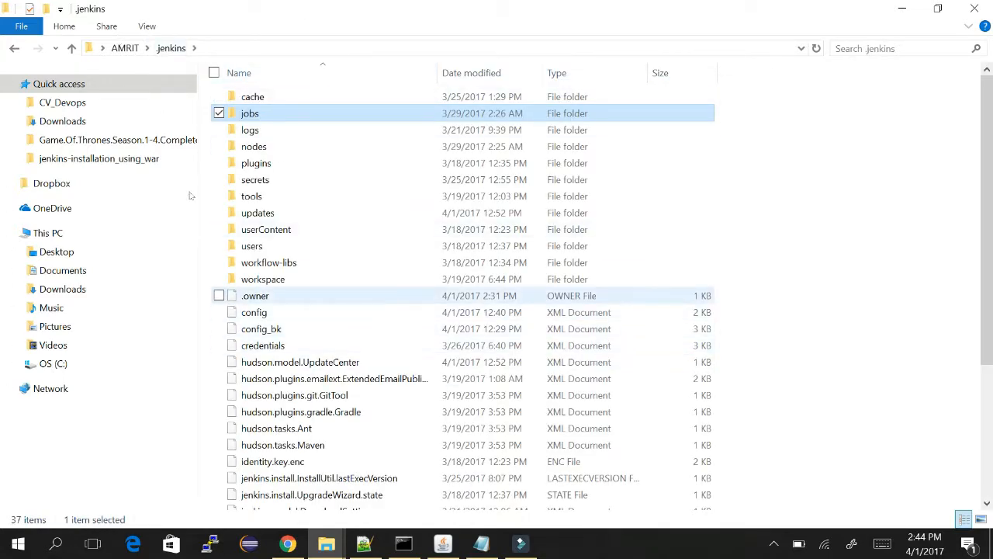
Browse the users folder and the single user's folder, then go back to .jenkins.
click(255, 313)
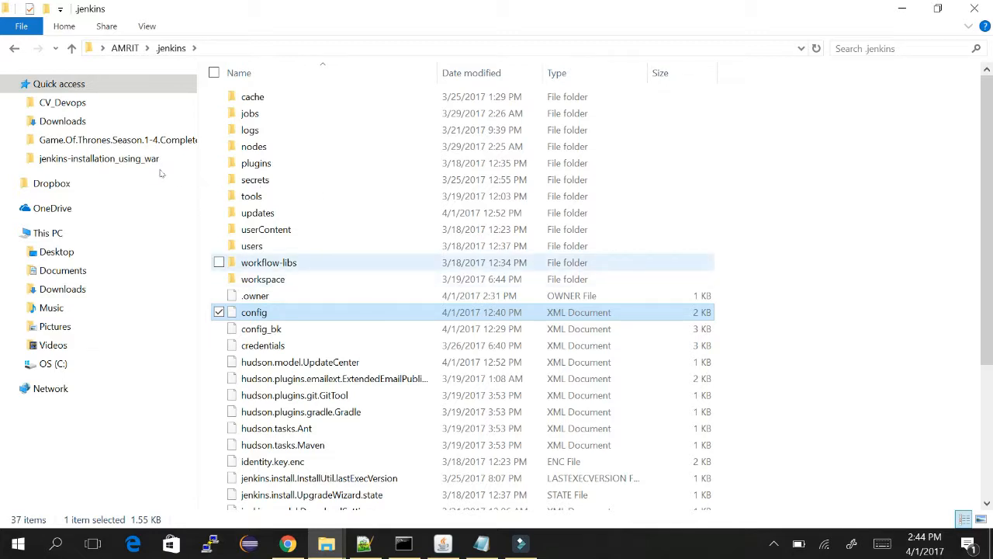
double_click(236, 248)
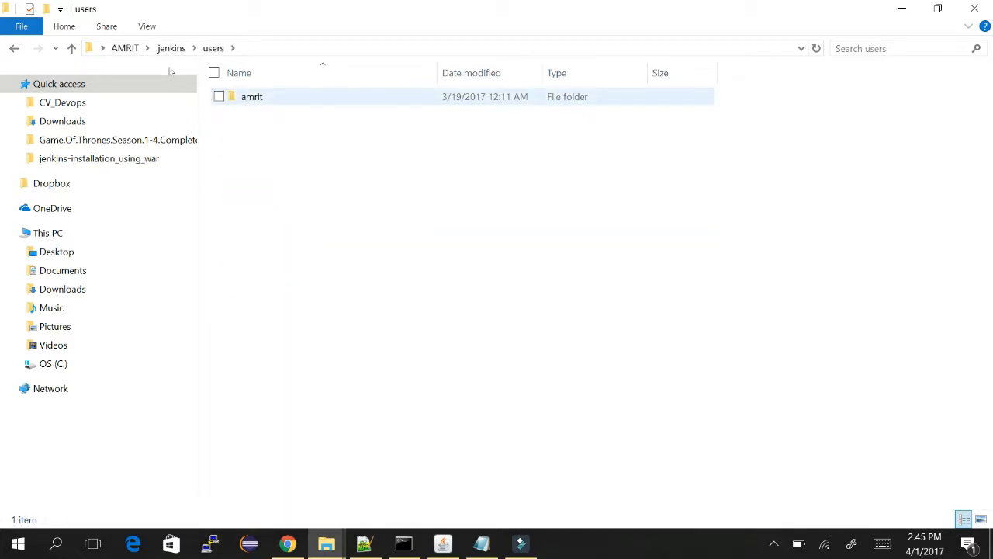
double_click(253, 98)
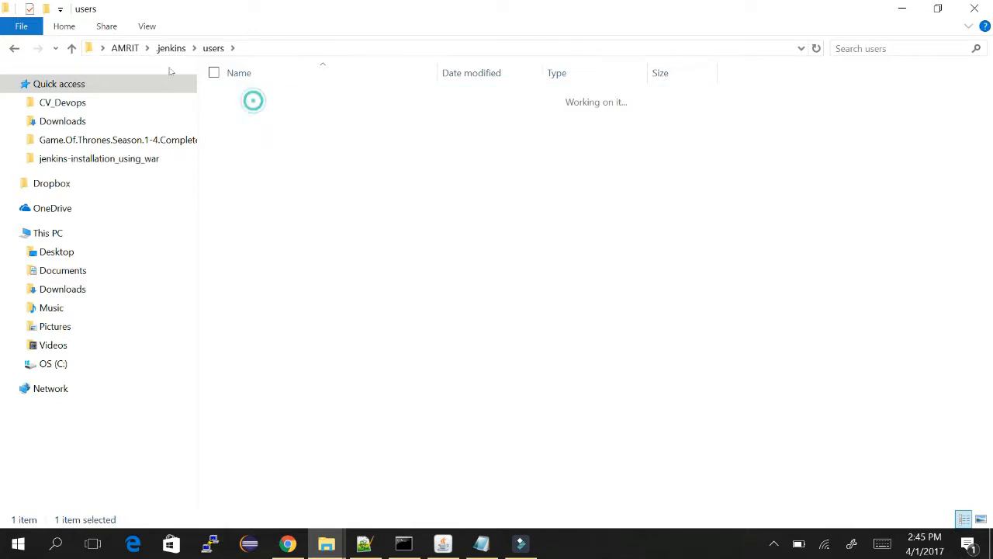
click(13, 48)
click(13, 47)
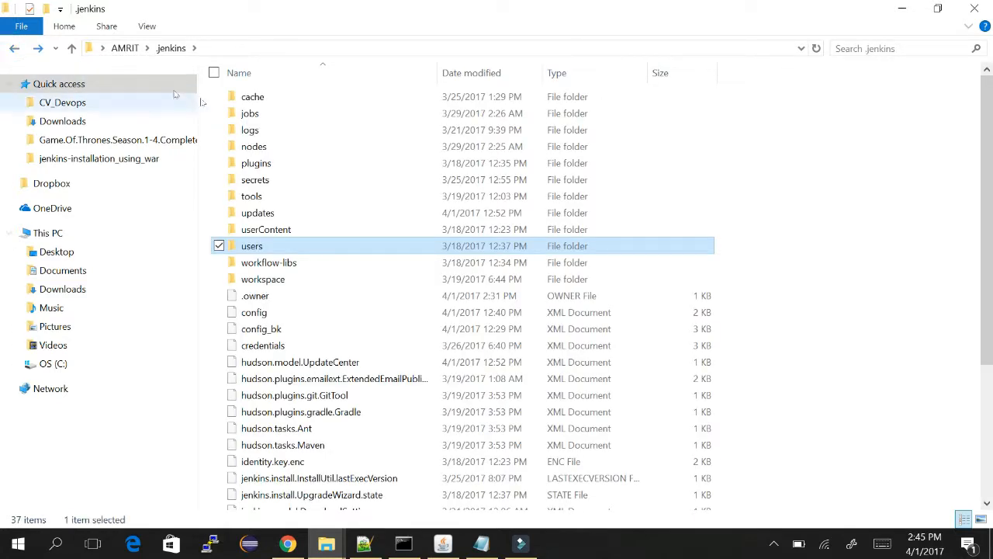
Look inside the secrets folder, return to .jenkins, and switch back to the console output.
double_click(276, 180)
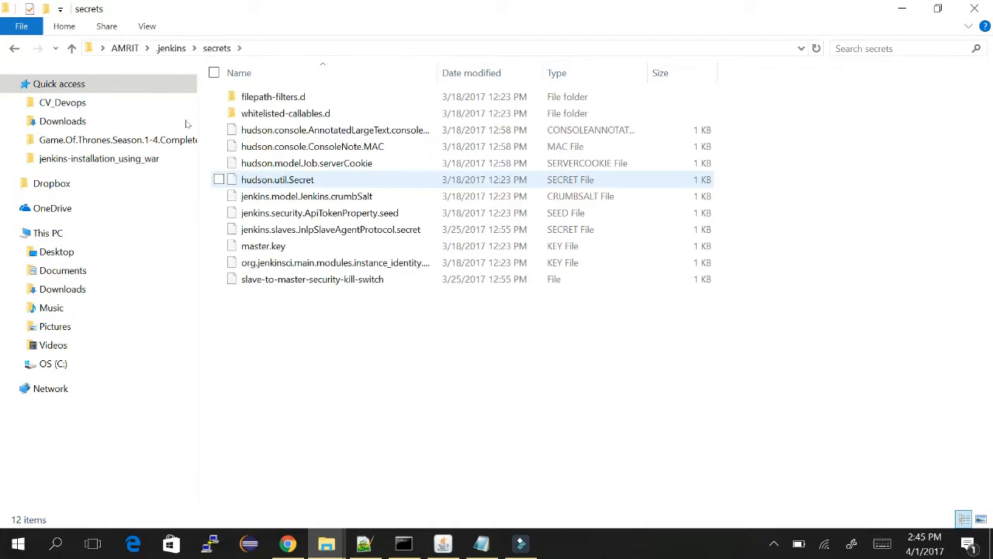
click(12, 44)
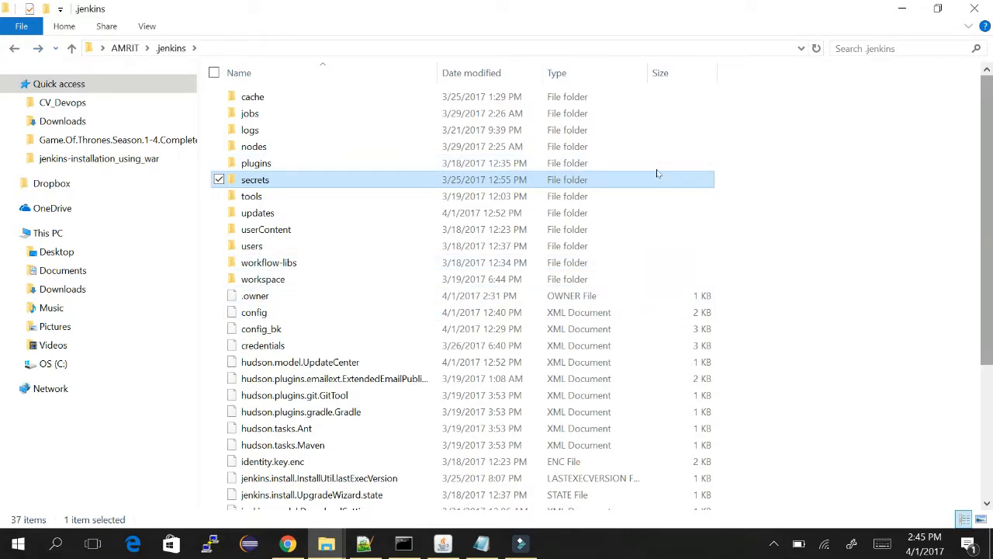
scroll(660, 311, down, 4)
scroll(660, 233, up, 4)
key(alt+Tab)
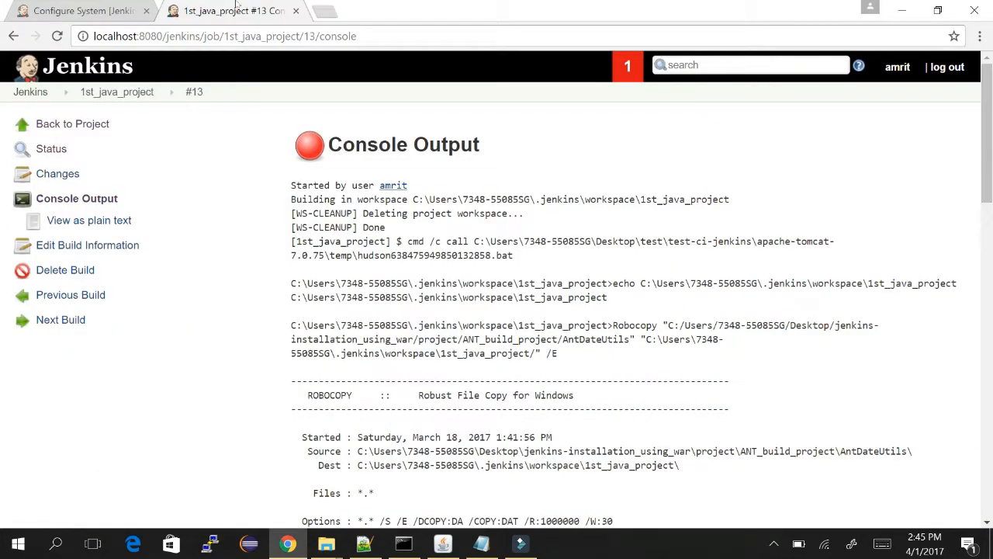
Return to the Configure System tab and show the help text for the System Message field.
click(54, 10)
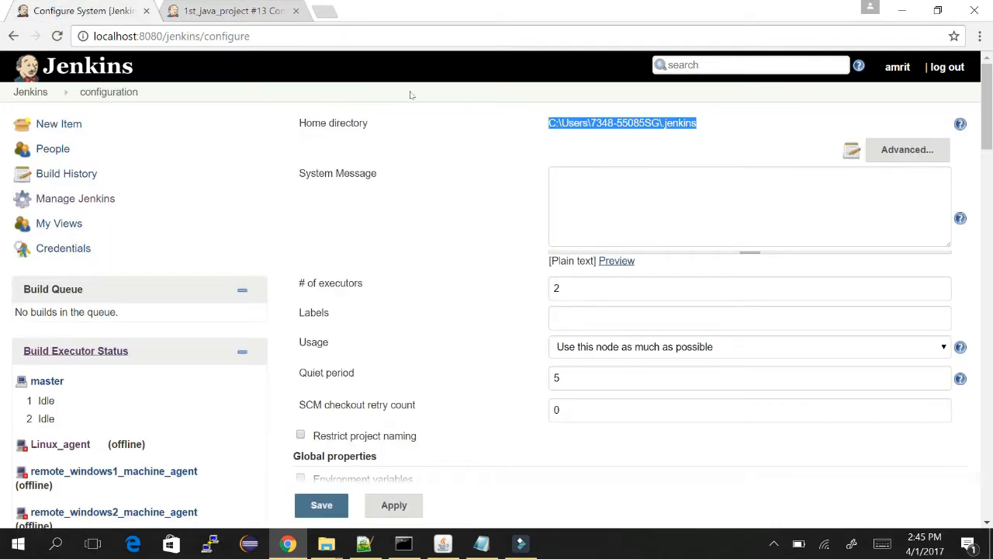
click(315, 156)
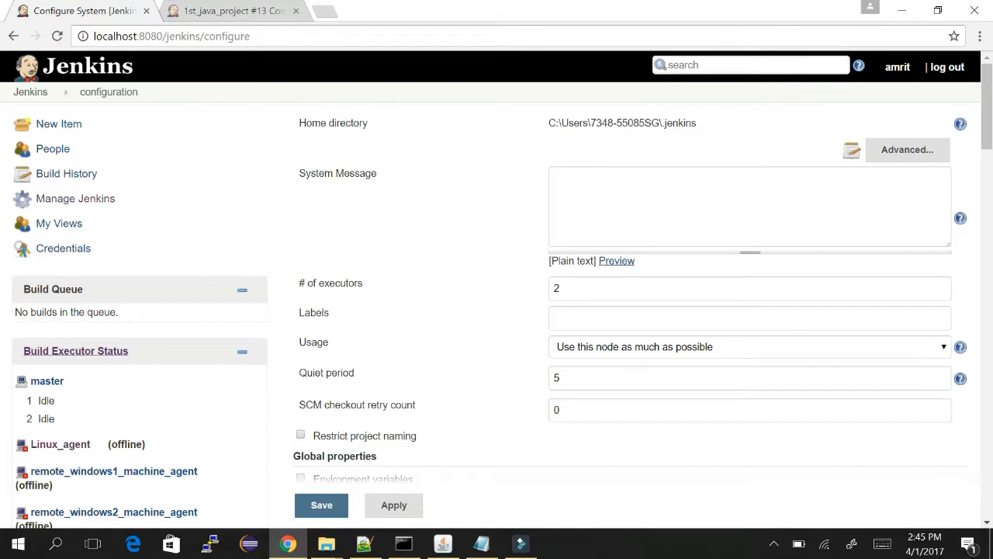
click(960, 218)
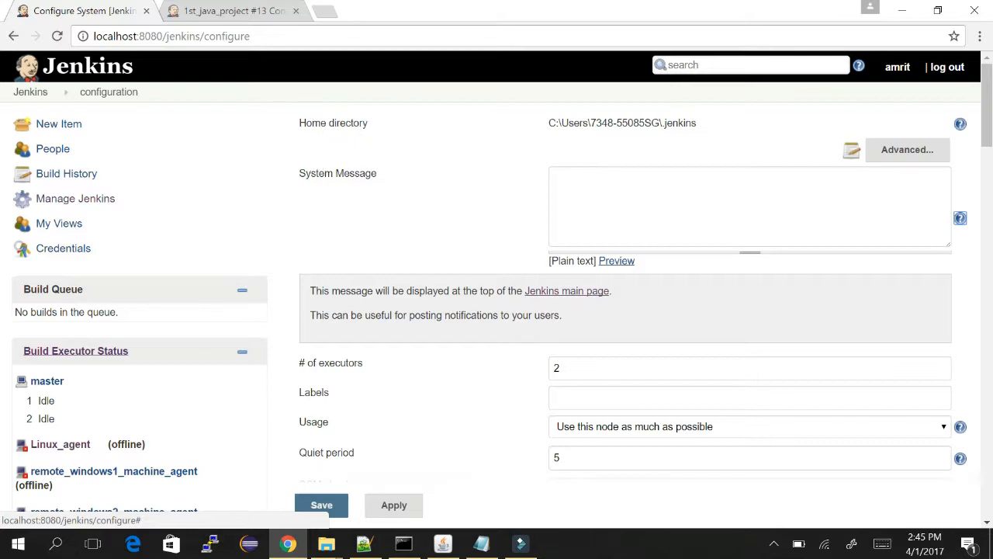
Enter 'Jenkins Tutorial page' as the System Message and expand the Advanced home directory settings.
drag(315, 291, 506, 291)
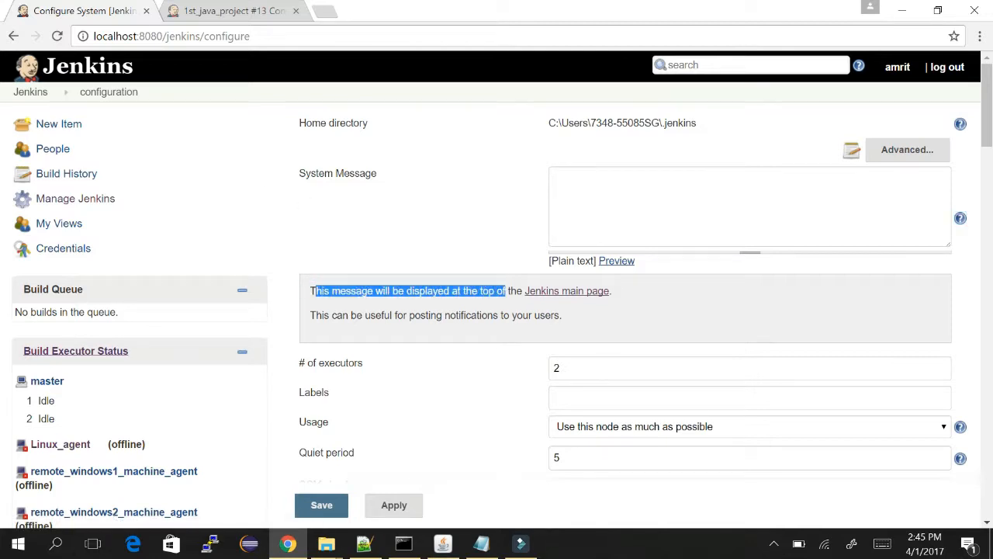
click(614, 204)
text(My)
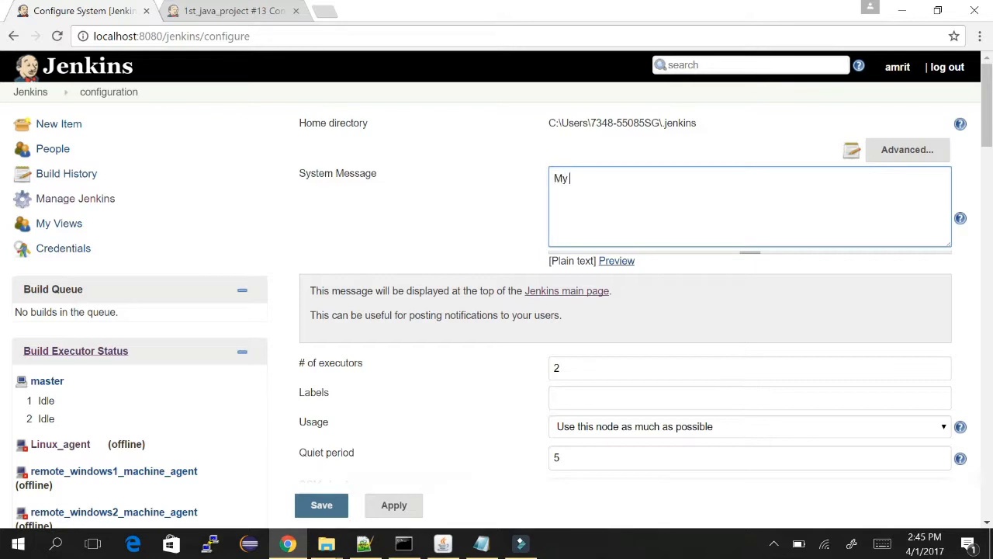
text( Jen)
text(,in)
key(BackSpace)
key(BackSpace)
key(BackSpace)
key(BackSpace)
key(BackSpace)
key(BackSpace)
key(BackSpace)
key(BackSpace)
key(BackSpace)
text(Amr)
key(BackSpace)
key(BackSpace)
text(T)
text(Jenkins)
key(BackSpace)
key(BackSpace)
text(Tutorial page)
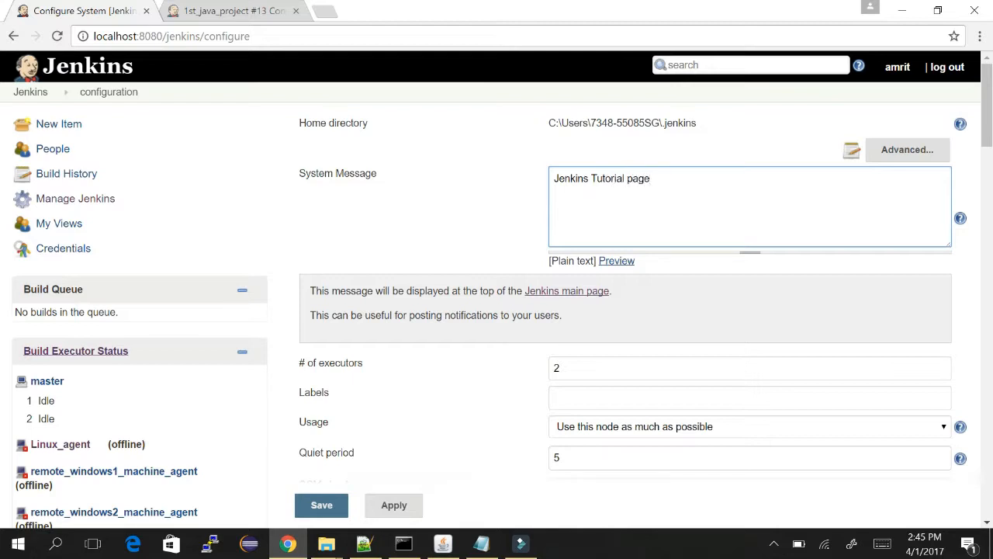
click(907, 148)
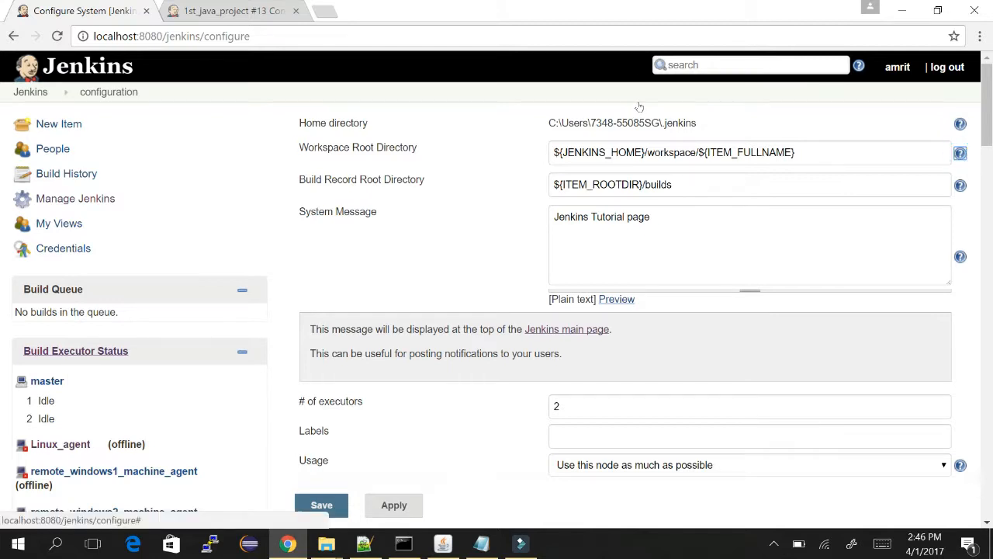
click(960, 153)
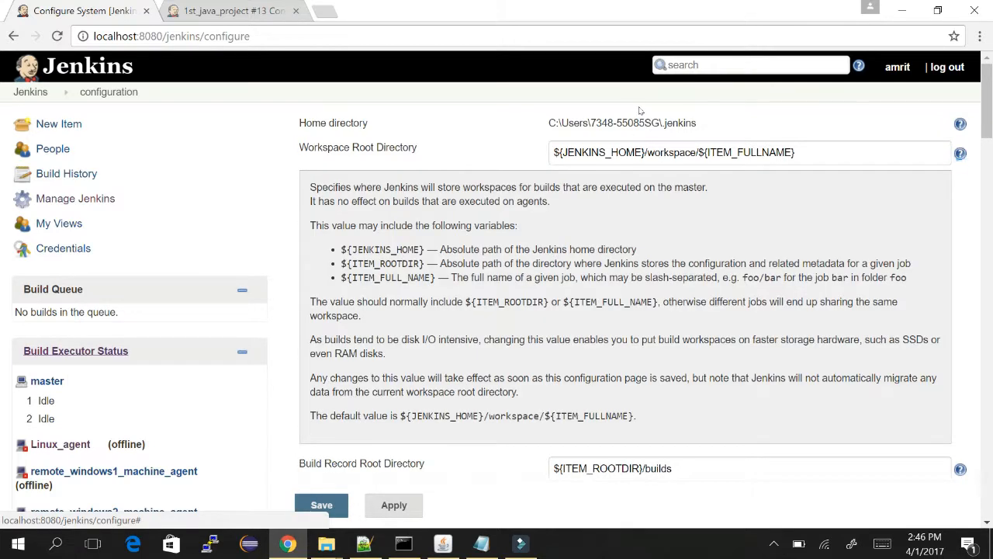
click(960, 153)
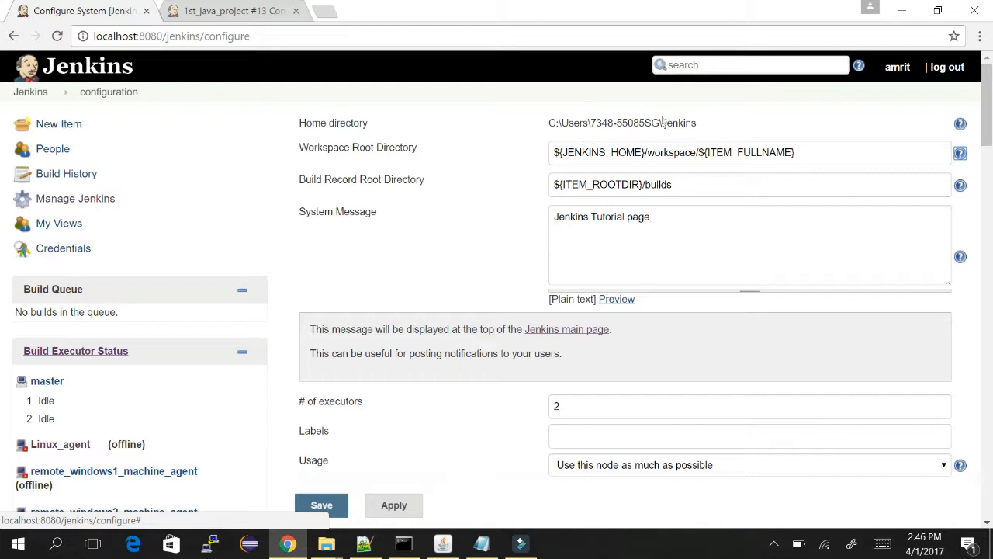
Review # of executors (2), Usage 'Use this node as much as possible' and Labels, leaving them unchanged.
scroll(661, 85, down, 2)
scroll(661, 87, down, 3)
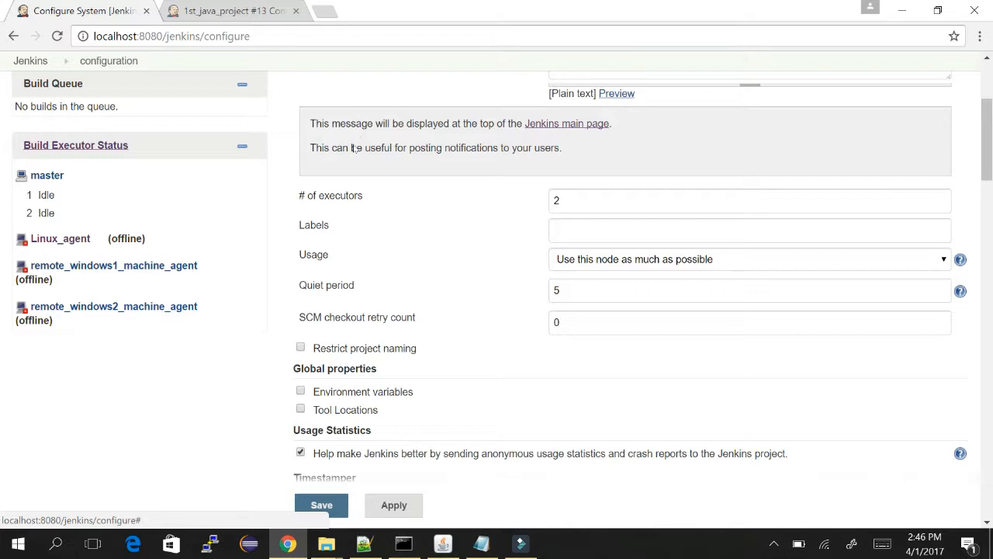
key(Tab)
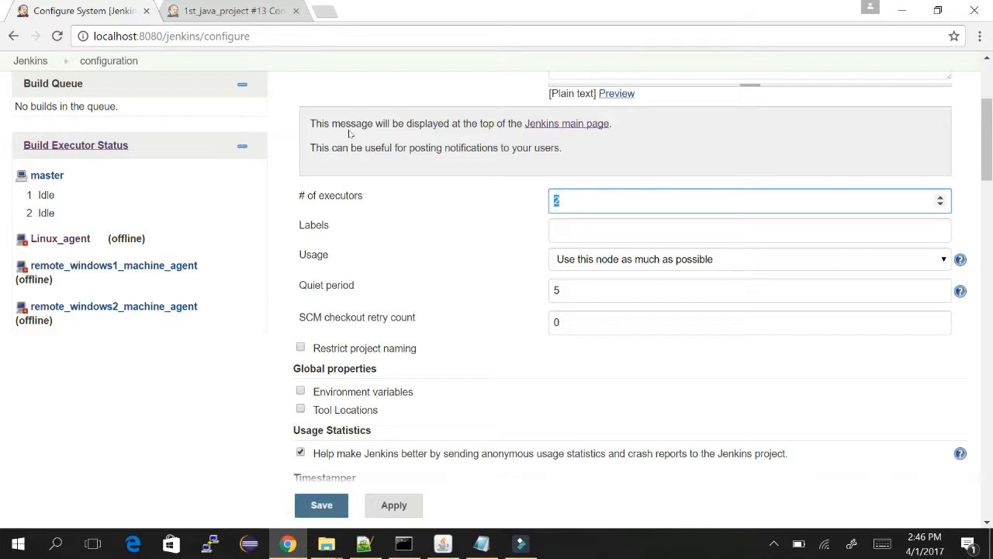
click(328, 140)
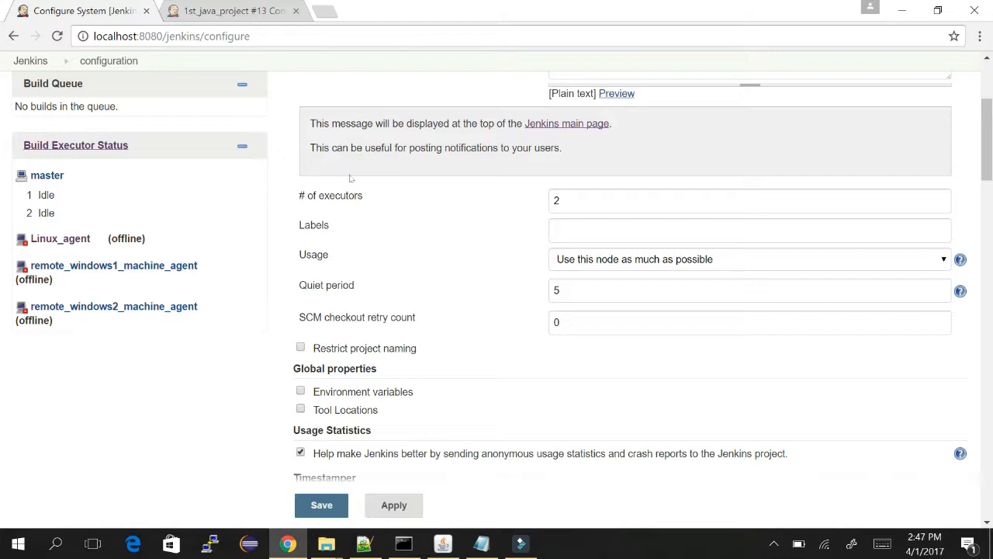
double_click(326, 256)
click(667, 260)
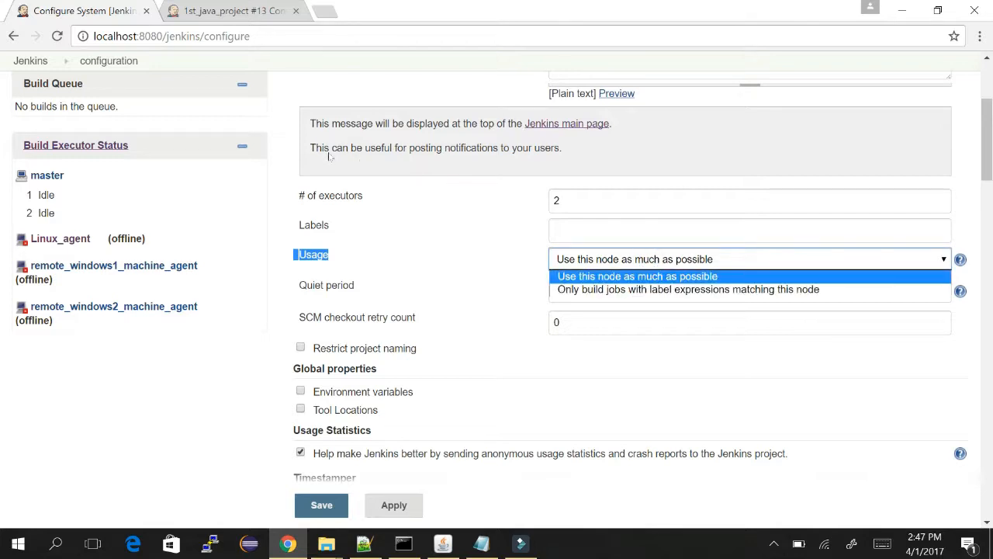
click(461, 227)
click(574, 228)
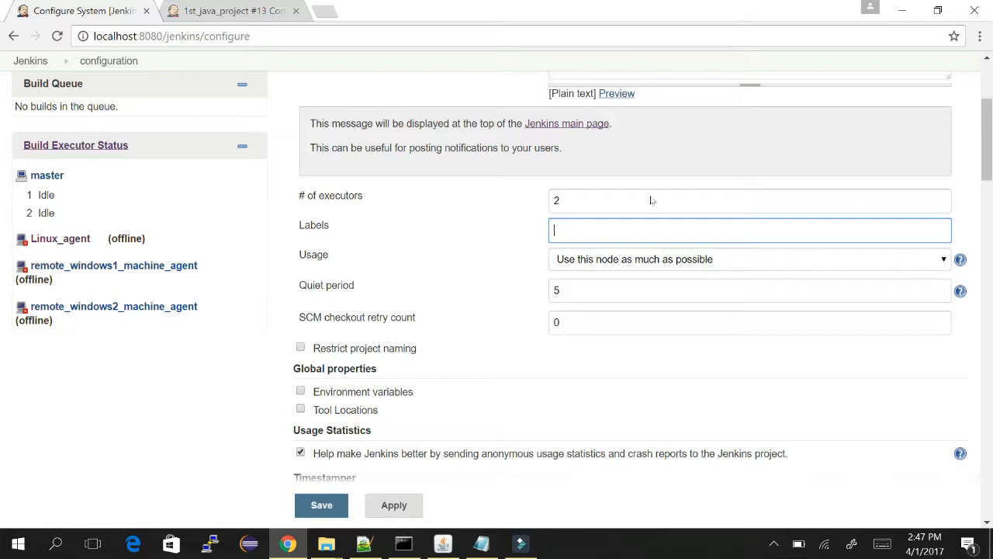
Read the Quiet period help explaining that queued builds wait so additional commits get included.
click(961, 291)
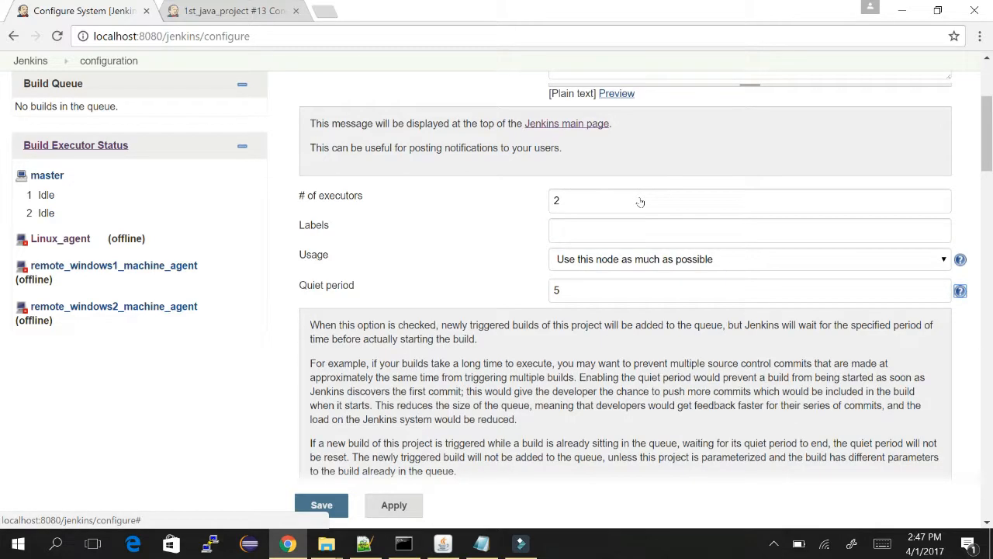
scroll(415, 242, down, 2)
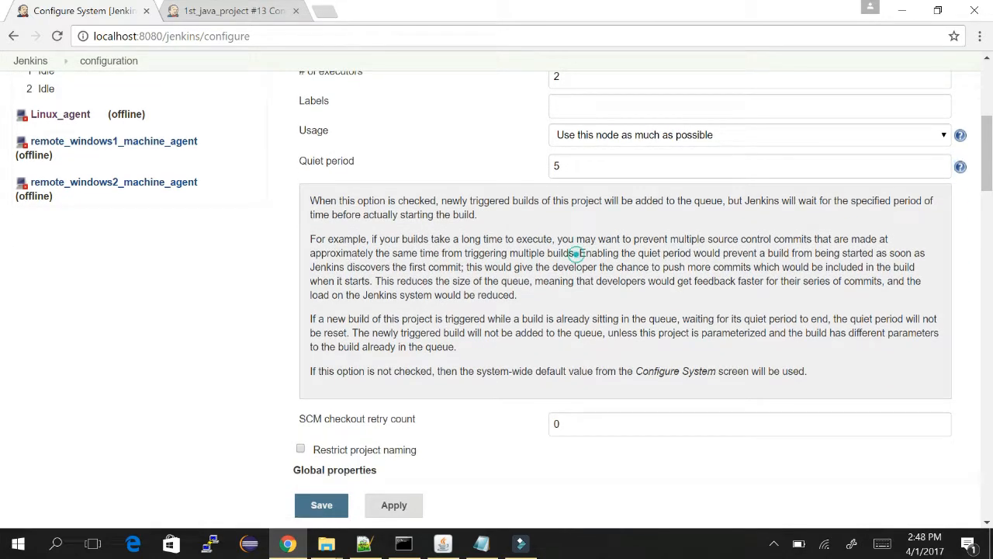
drag(576, 253, 464, 267)
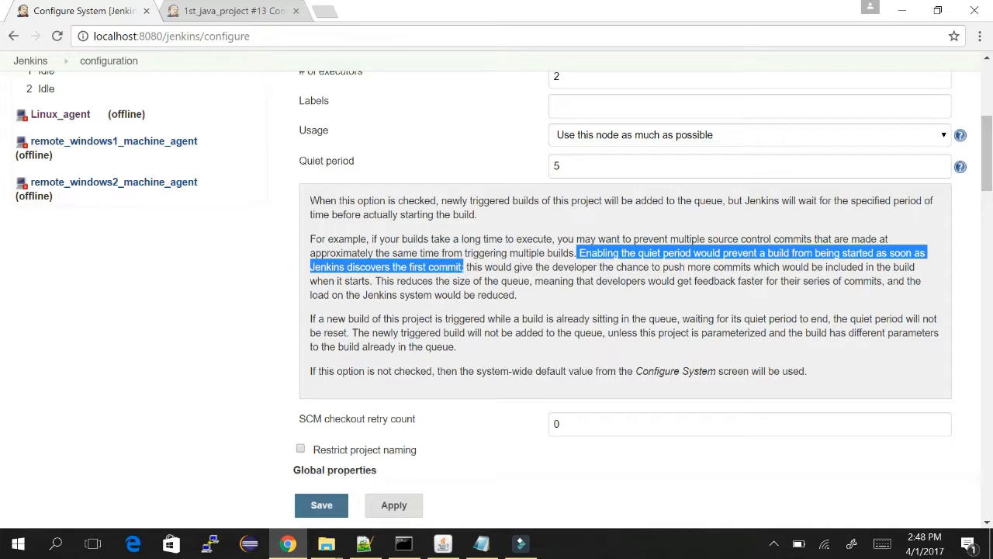
drag(466, 267, 374, 281)
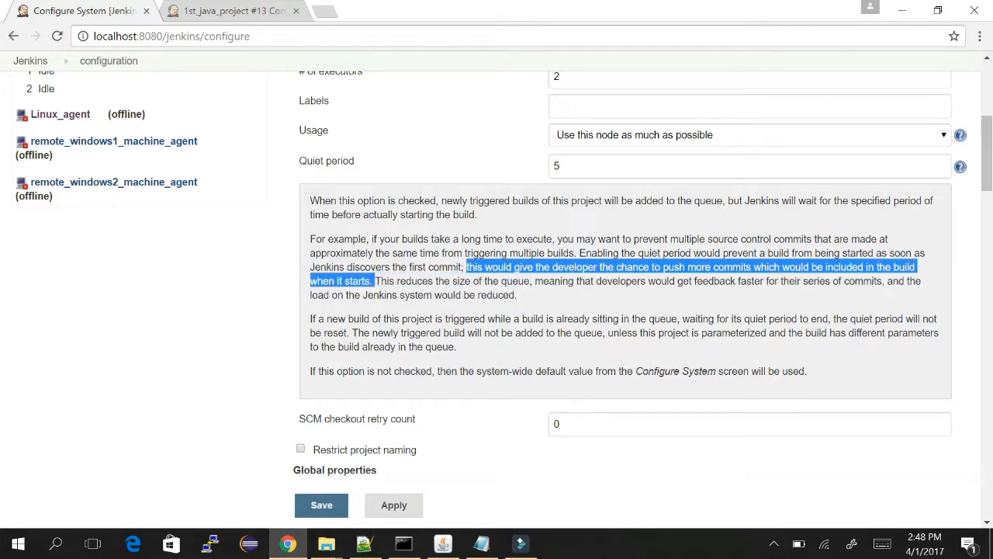
click(211, 292)
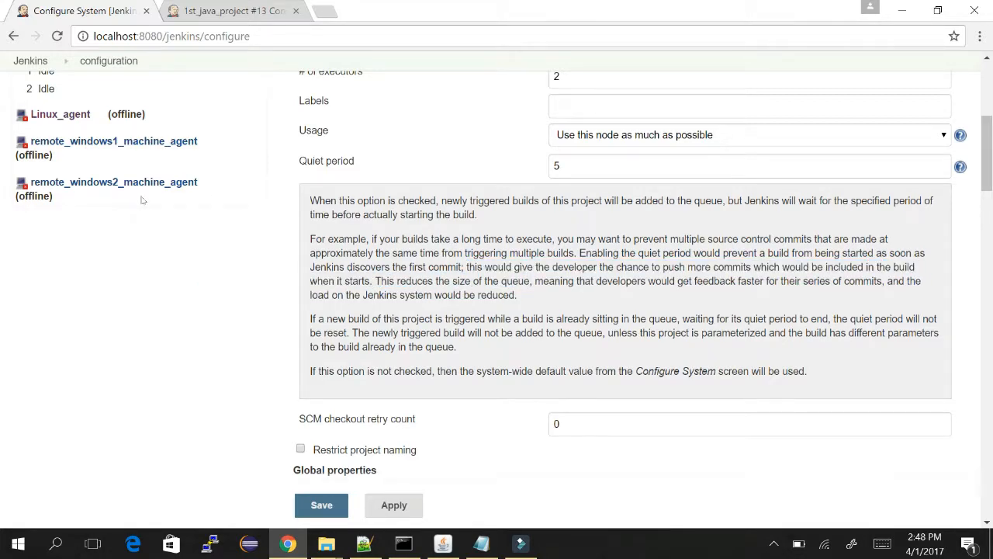
scroll(142, 200, down, 3)
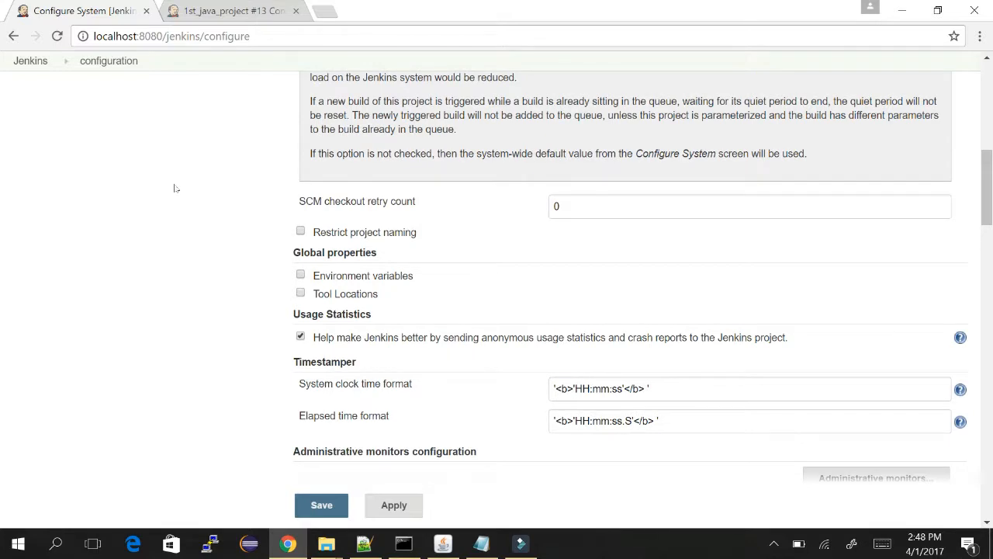
Try 1 as SCM checkout retry count, reset it to 0, and enable Restrict project naming.
drag(307, 139, 458, 203)
click(459, 203)
click(585, 201)
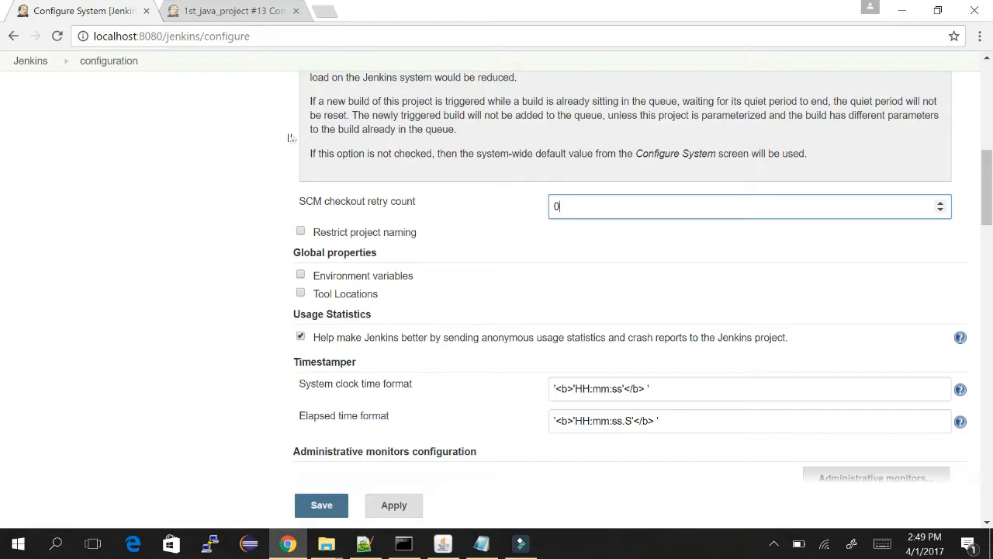
key(BackSpace)
text(1)
key(BackSpace)
text(0)
click(142, 171)
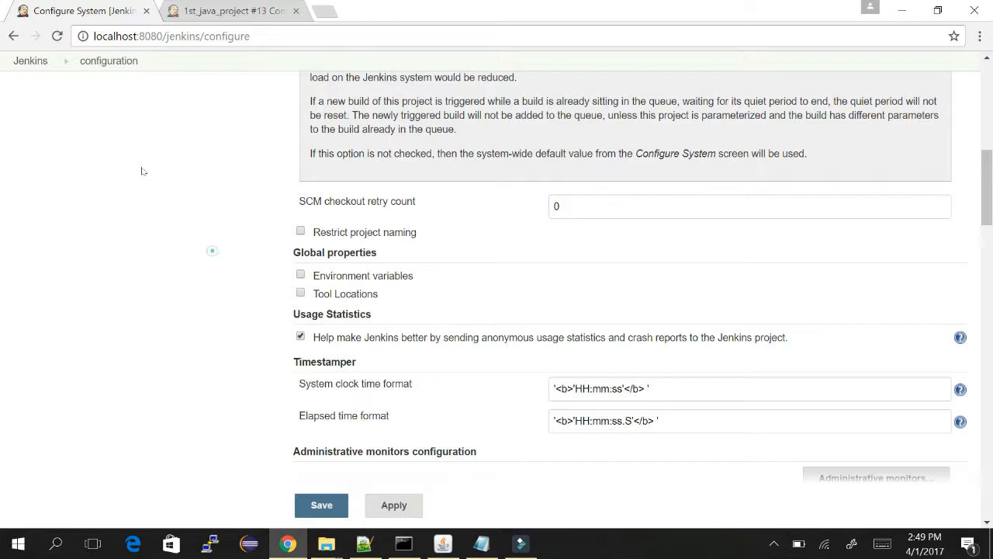
scroll(142, 170, down, 2)
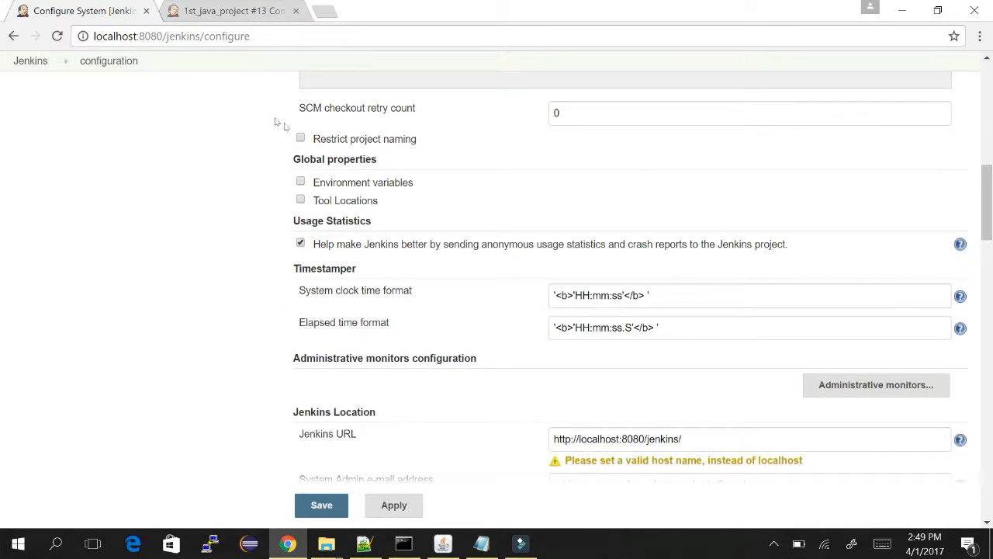
click(300, 136)
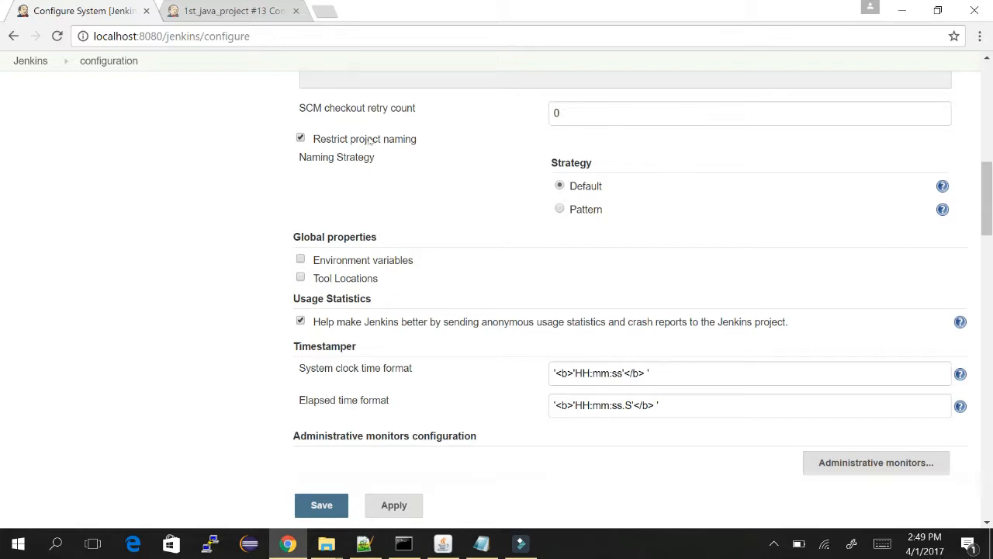
Choose the Pattern strategy with pattern FDOC* and description 'please use pattern FDOC'.
click(560, 209)
click(629, 233)
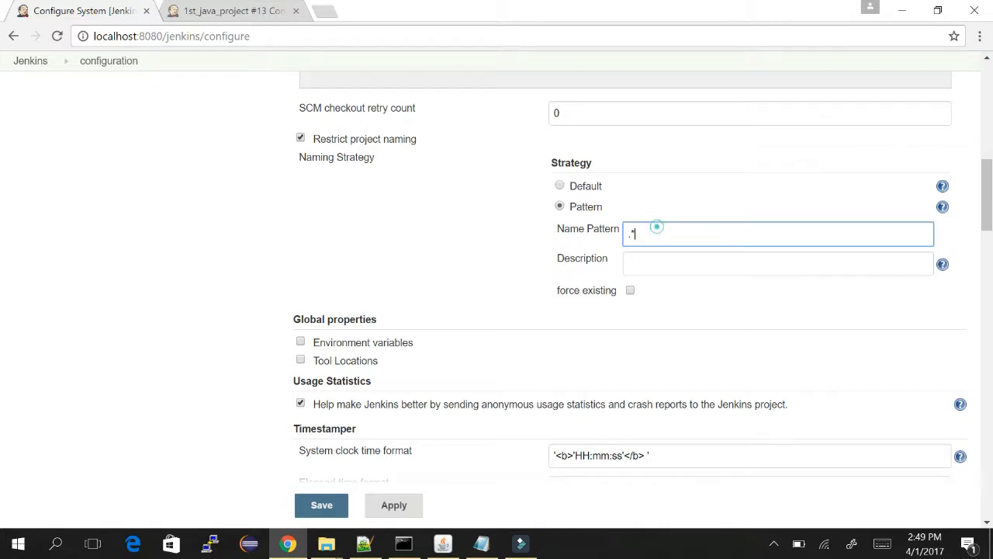
key(BackSpace)
key(BackSpace)
text(FDOC*)
click(685, 262)
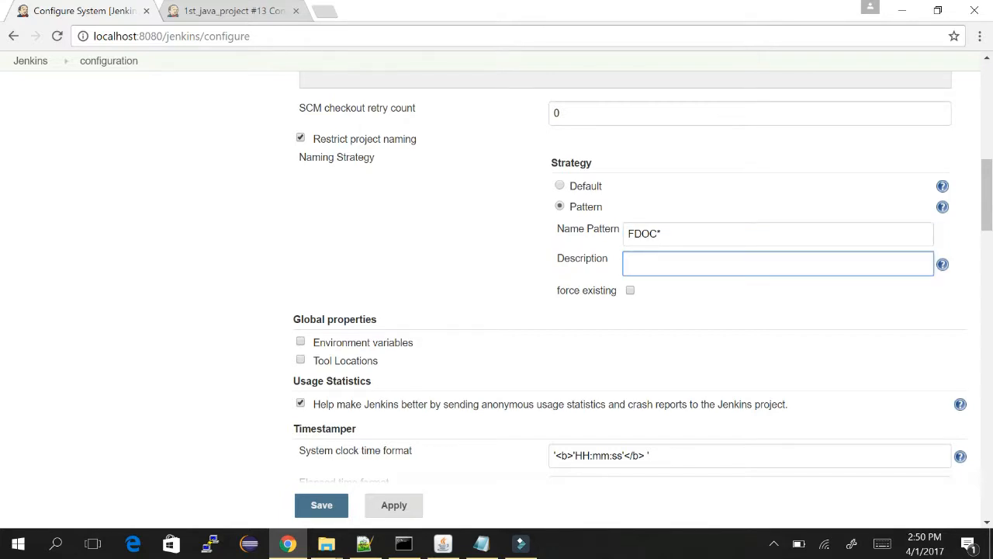
text(please use pattern FDOC)
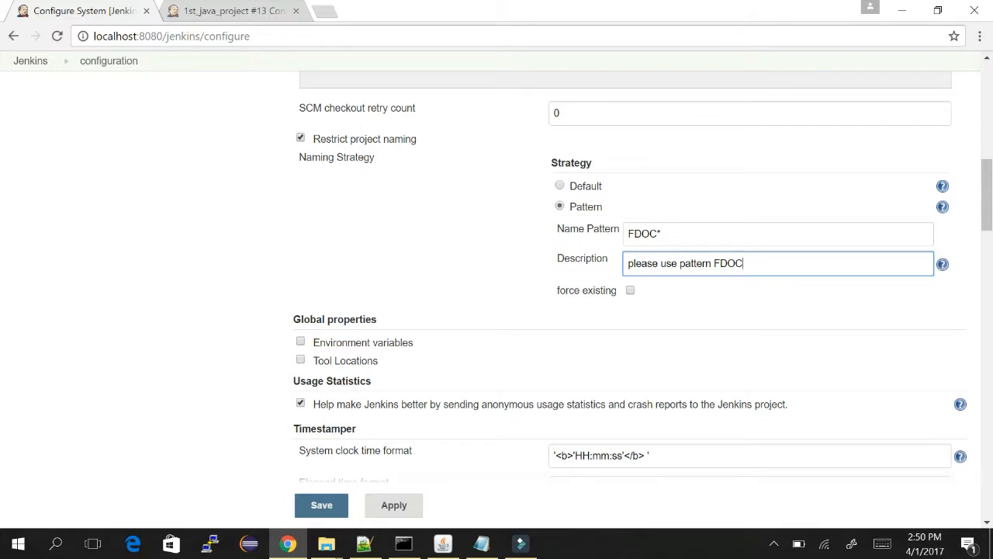
double_click(638, 233)
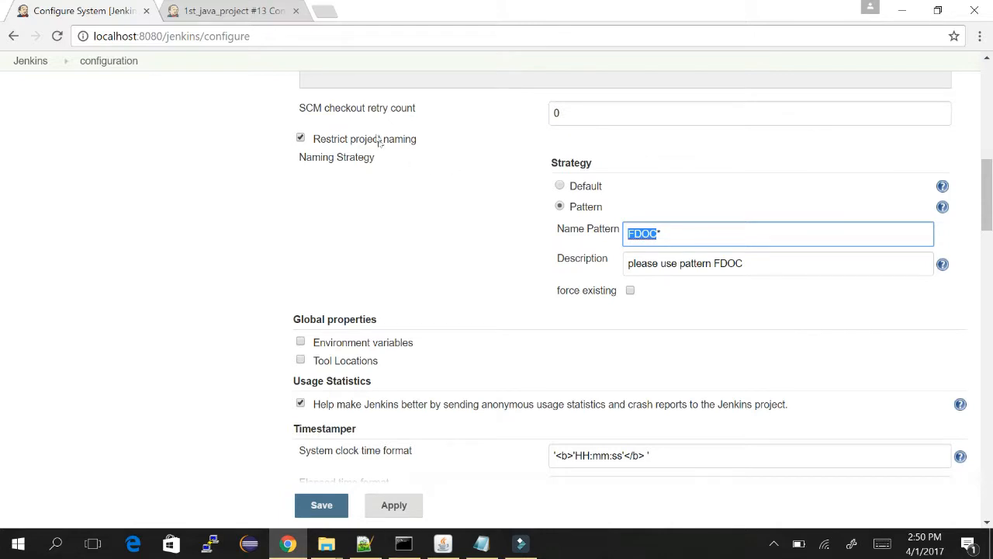
Switch the naming strategy back to Default and untick Restrict project naming.
click(559, 185)
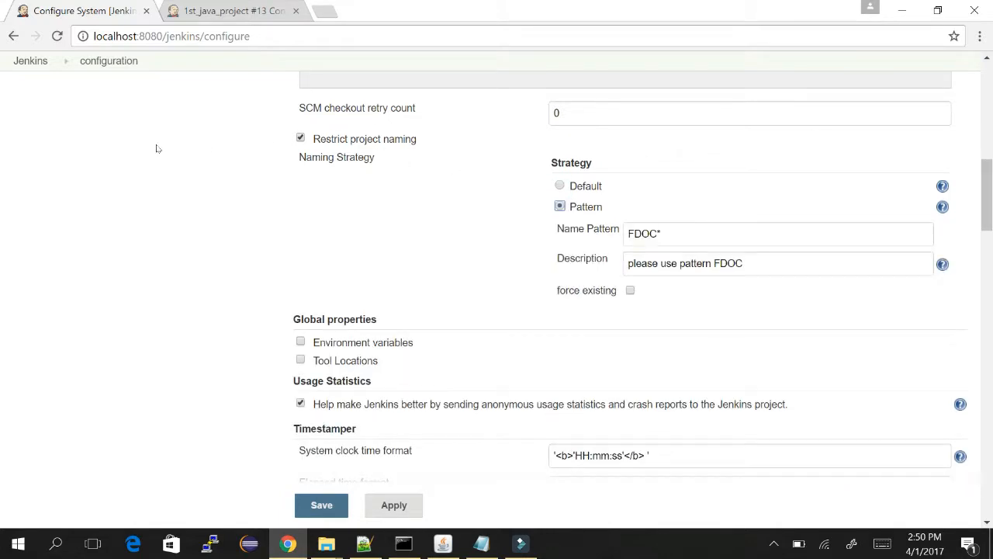
click(559, 185)
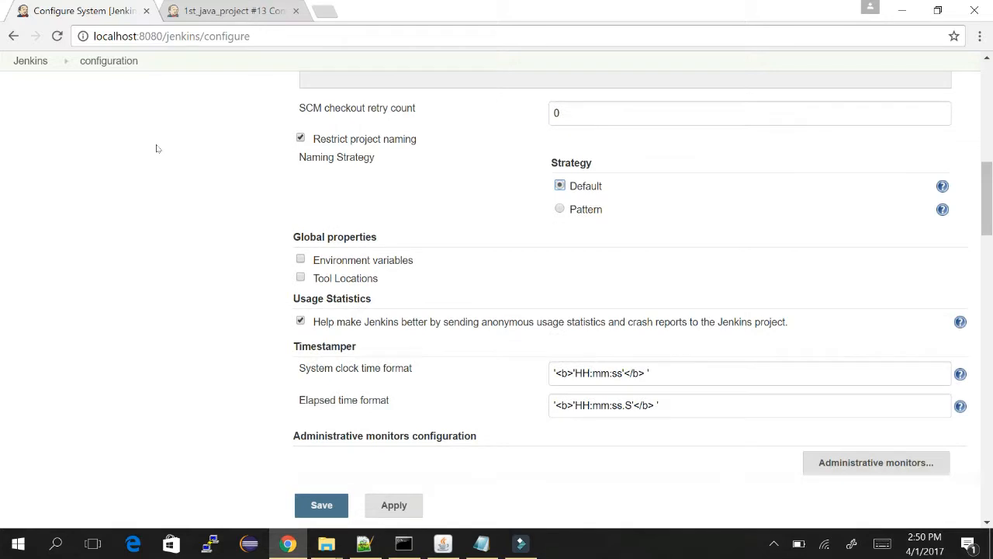
key(Down)
key(Up)
click(233, 215)
click(300, 137)
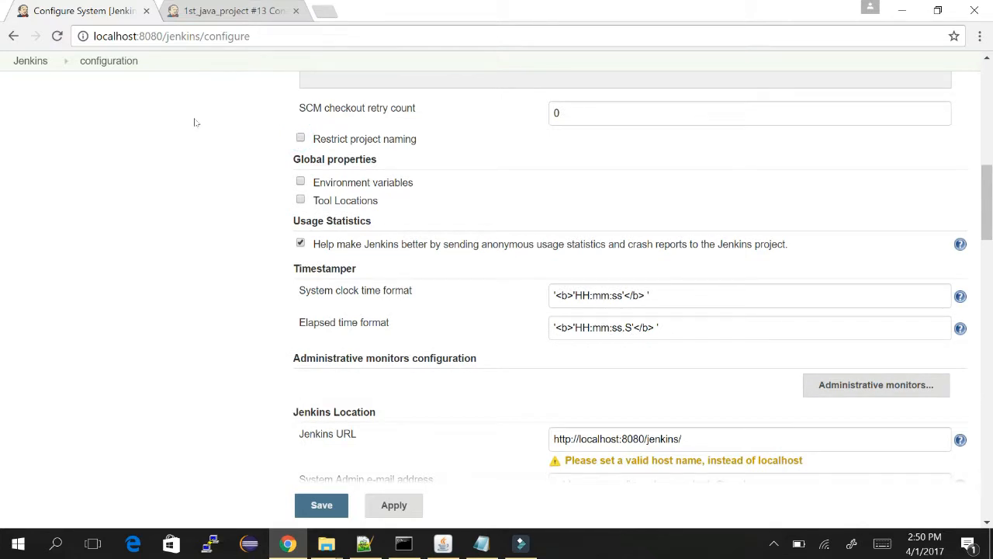
Enable Environment variables, add a JAVA_HOME entry with empty value, and open File Explorer with Win+E.
click(300, 181)
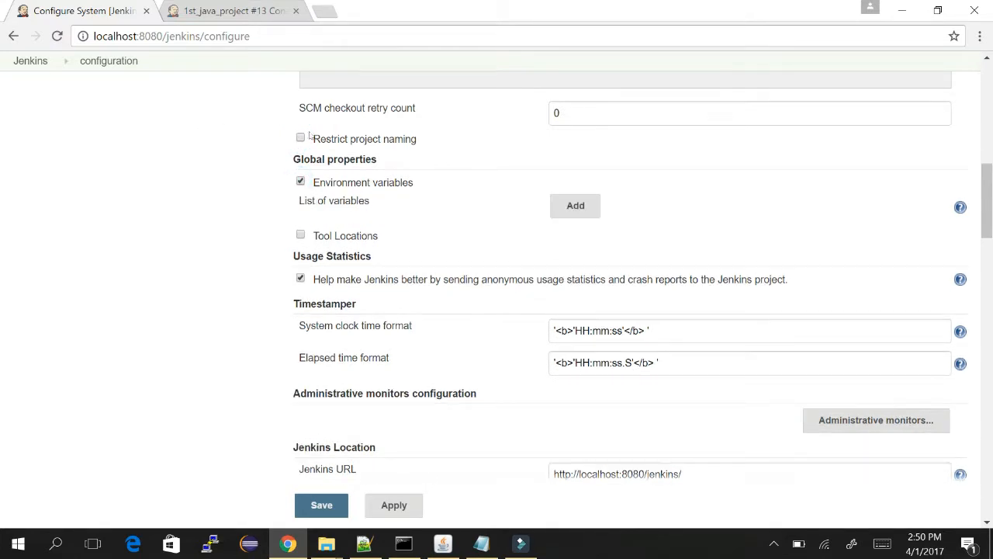
click(575, 206)
click(625, 211)
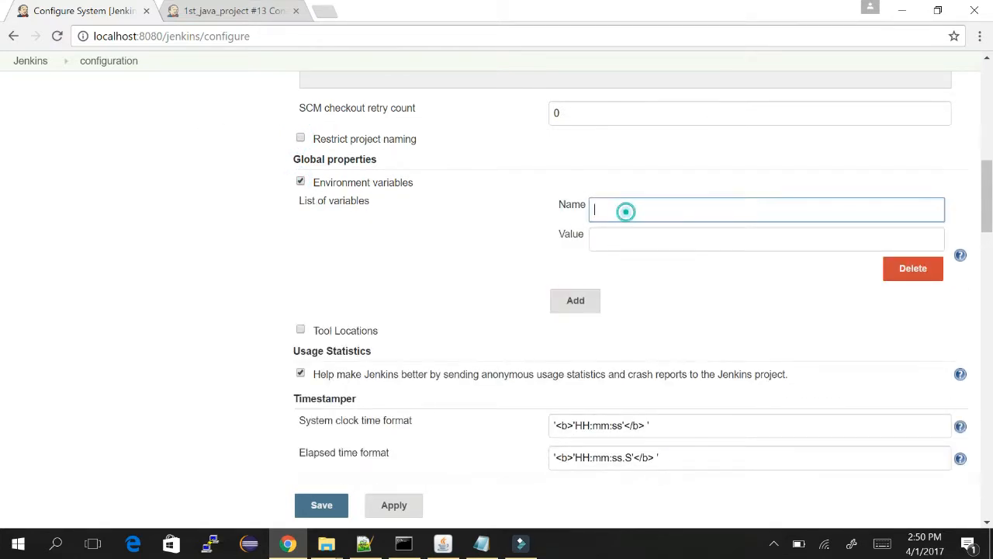
text(JAVA_HOME)
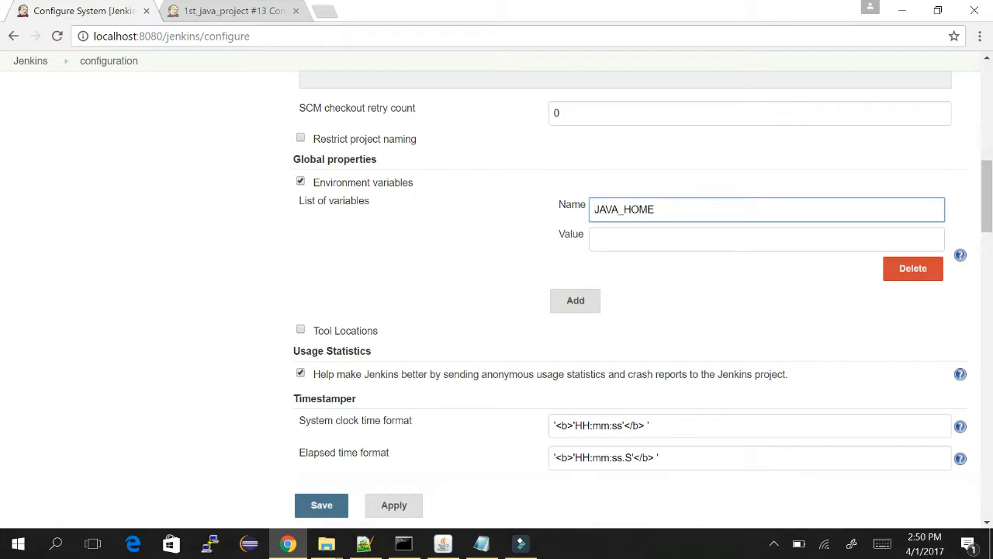
click(673, 231)
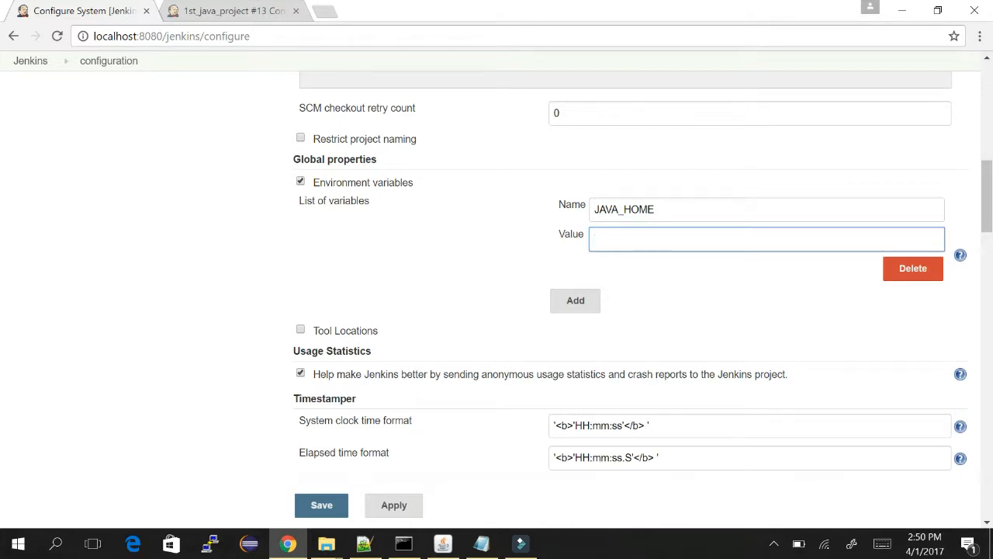
scroll(659, 148, down, 3)
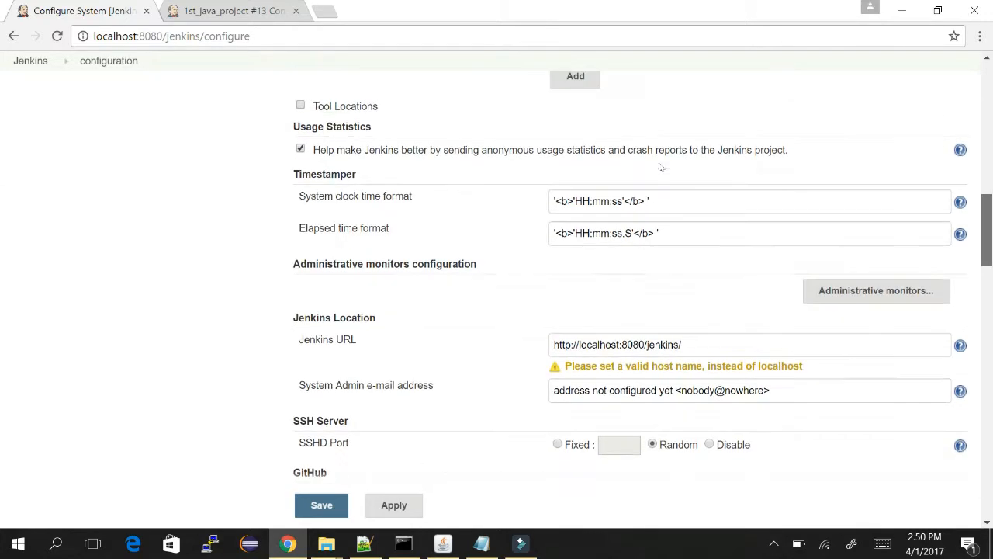
scroll(660, 163, up, 2)
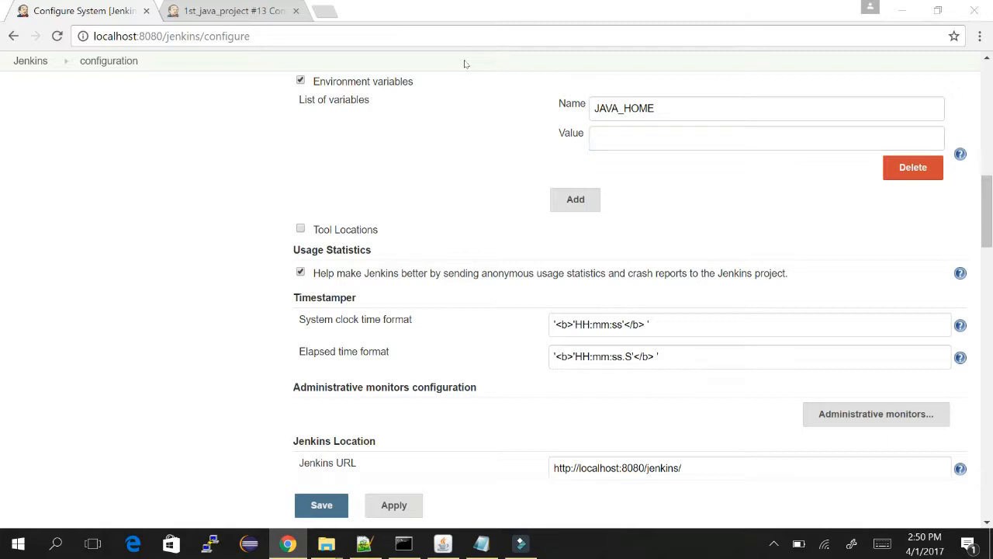
key(super+e)
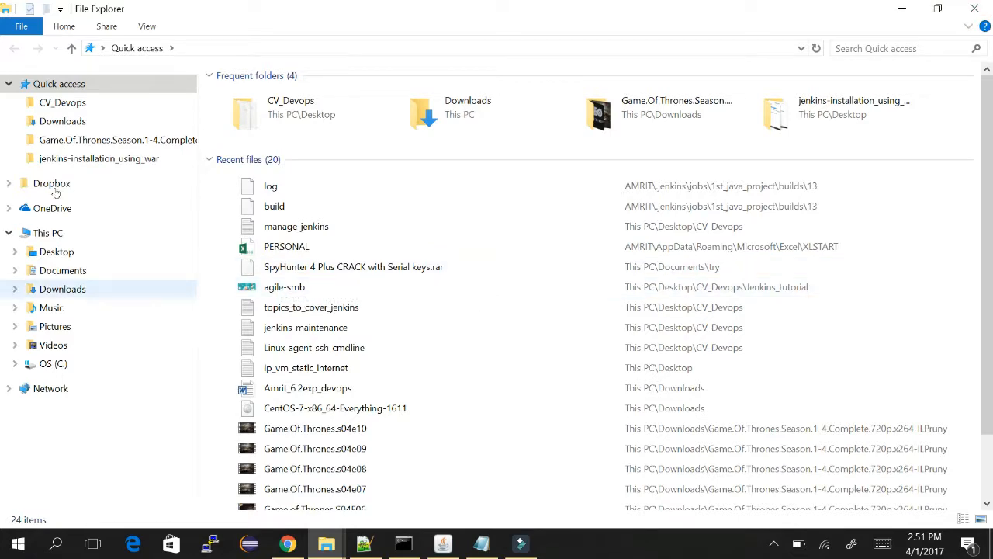
Close File Explorer and switch to the Command Prompt window.
click(975, 9)
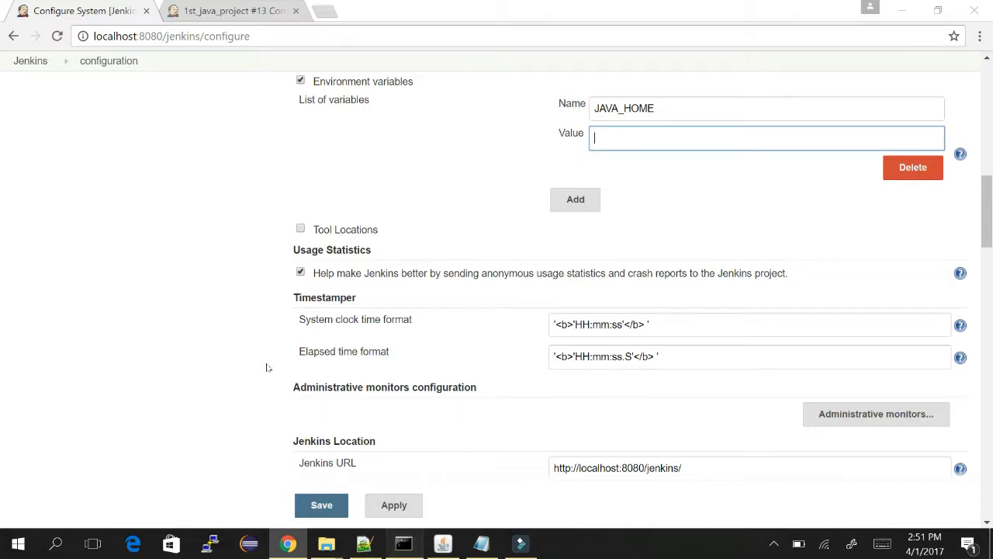
key(alt+Tab)
Run 'where java' and copy the Desktop\test\java folder path from its output.
text(whe)
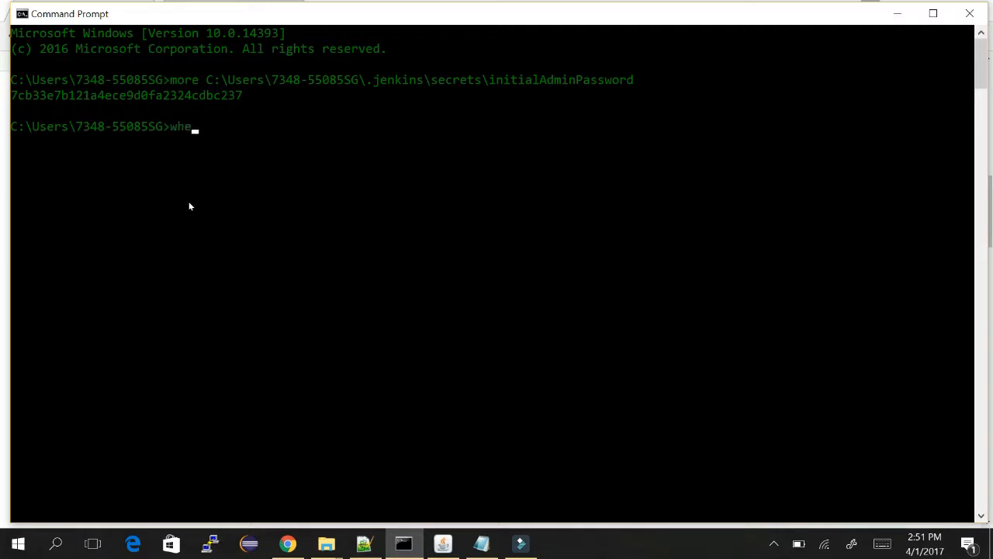
text(re java)
key(Return)
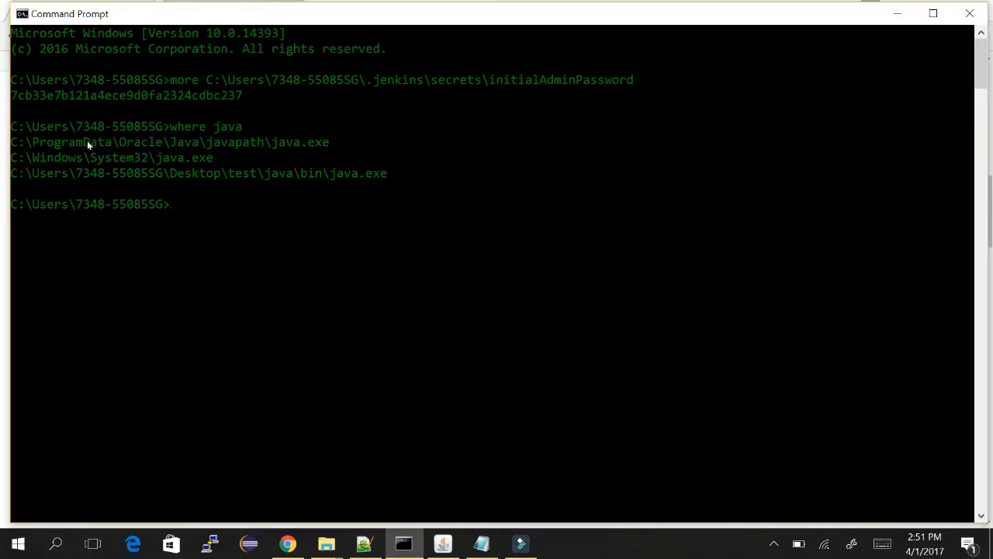
right_click(179, 111)
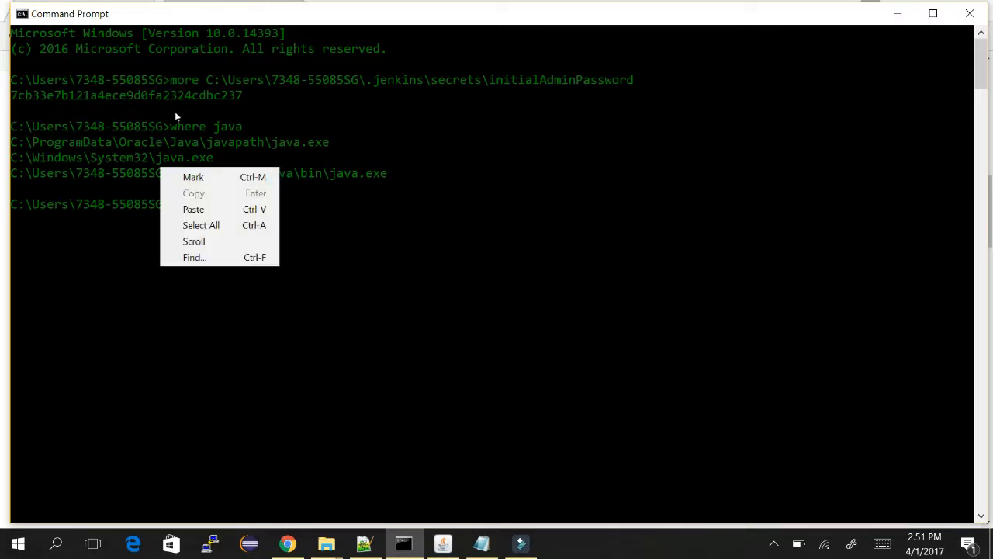
click(211, 177)
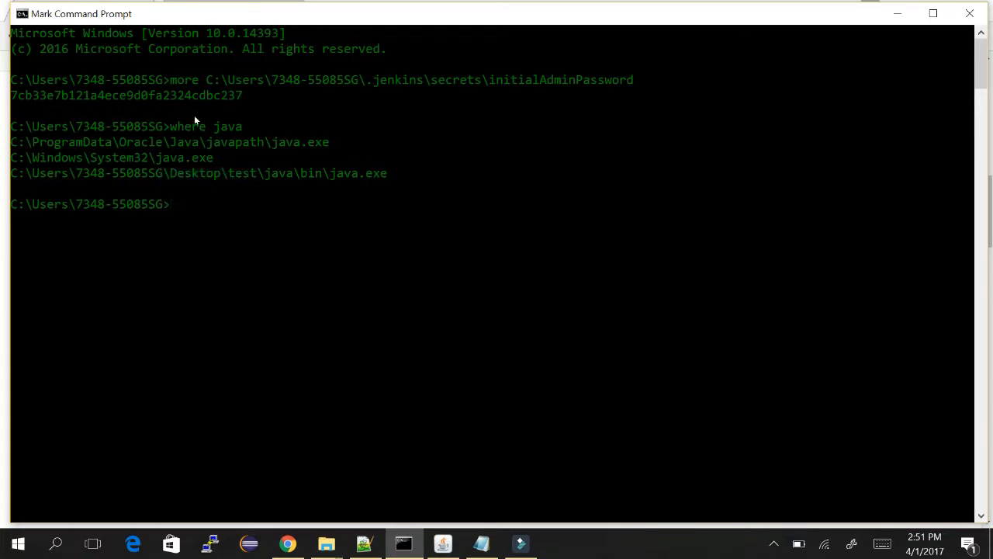
drag(293, 172, 10, 172)
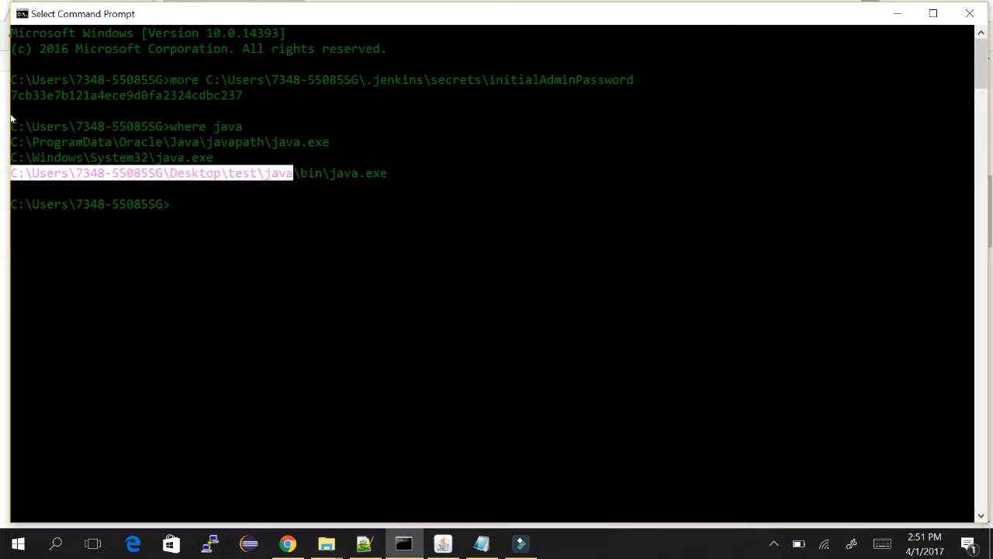
key(Return)
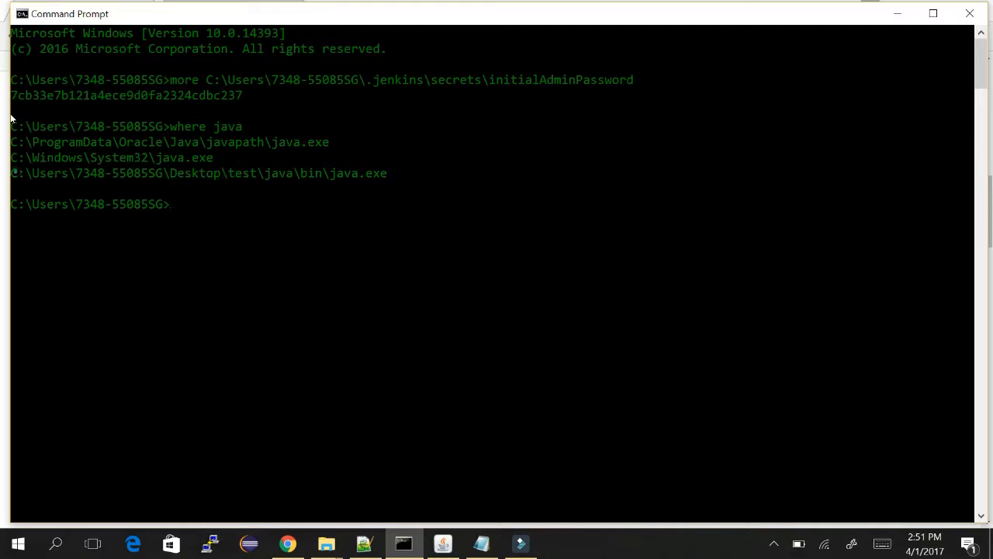
key(alt+Tab)
Paste the copied Java path as JAVA_HOME's value and add an ANT_HOME variable.
click(669, 139)
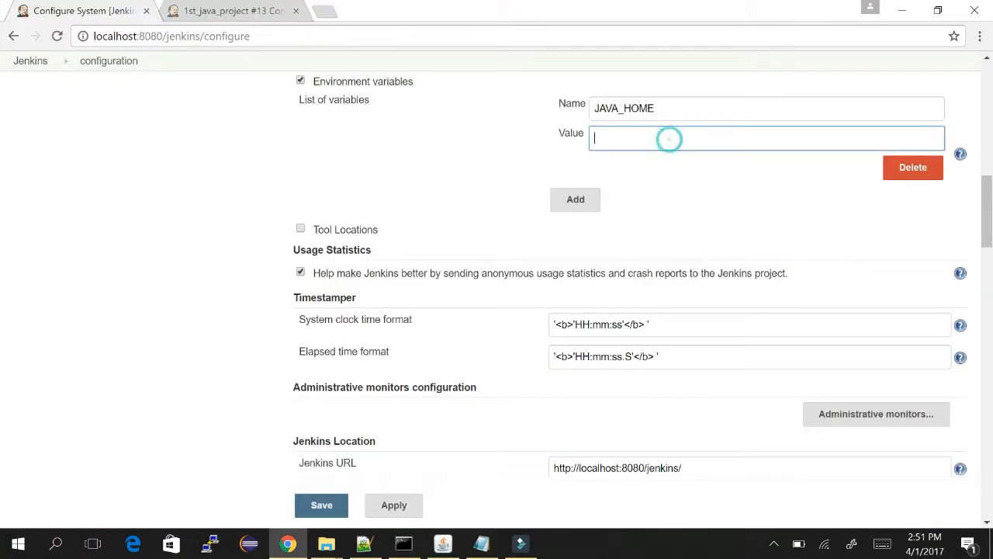
text(C:\Users\7348-55085SG\Desktop\test\java)
click(575, 200)
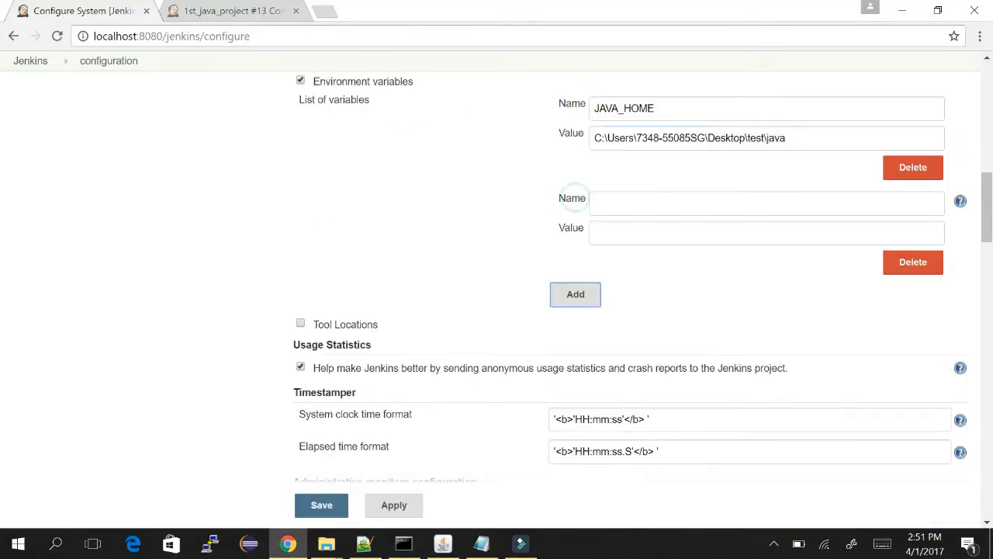
click(603, 198)
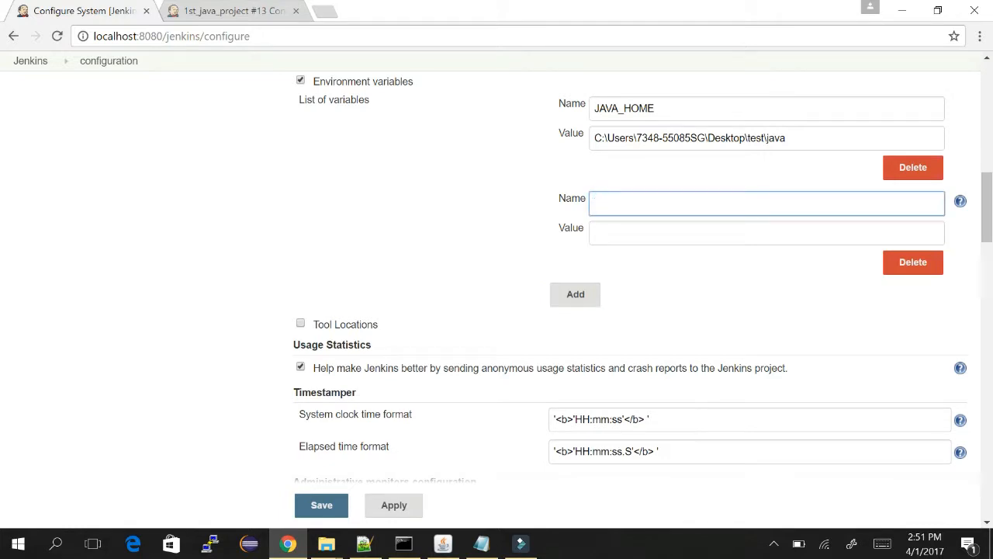
text(ANT_HOME)
click(607, 233)
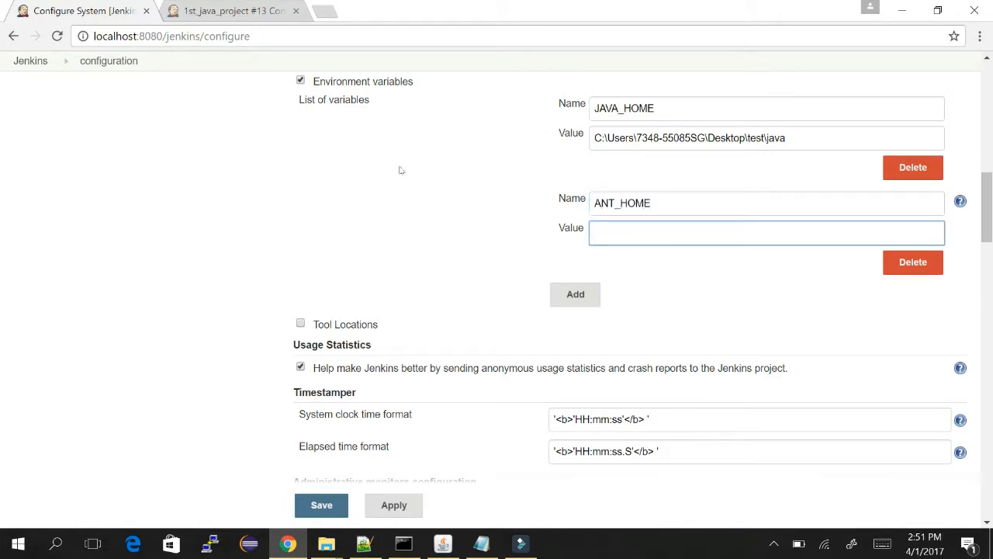
Add a TFS_HOME variable and a fourth blank environment variable row.
click(575, 294)
click(630, 296)
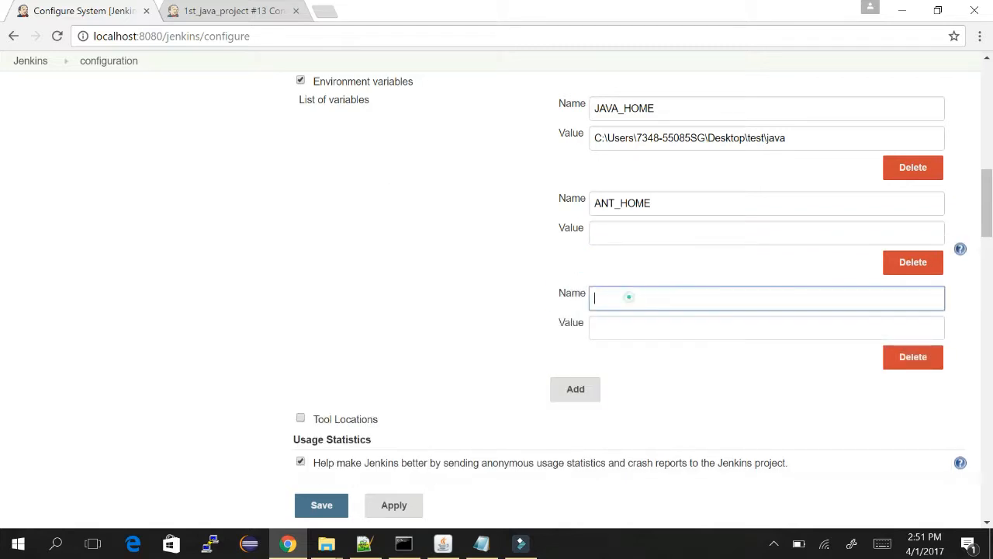
text(TFS_HOME)
click(623, 326)
click(575, 389)
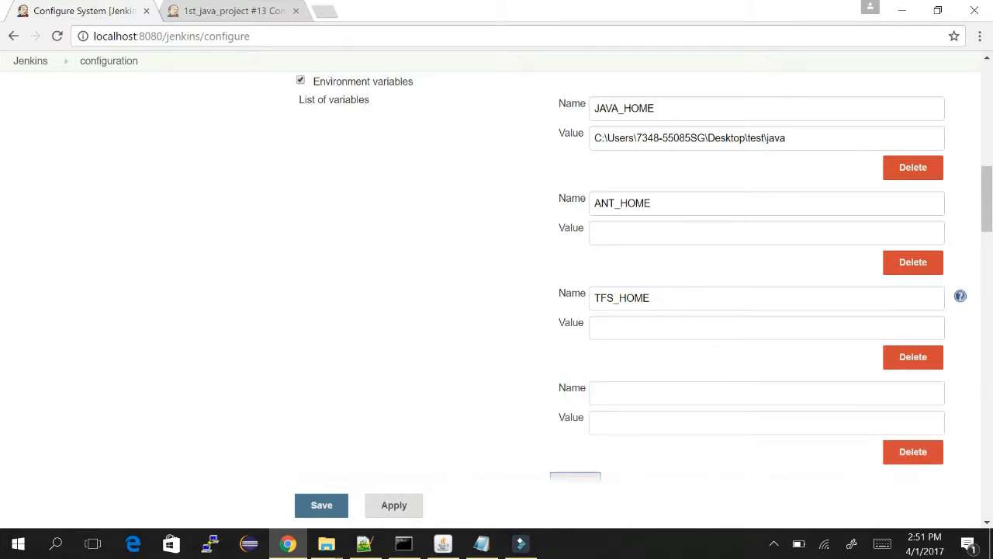
click(606, 391)
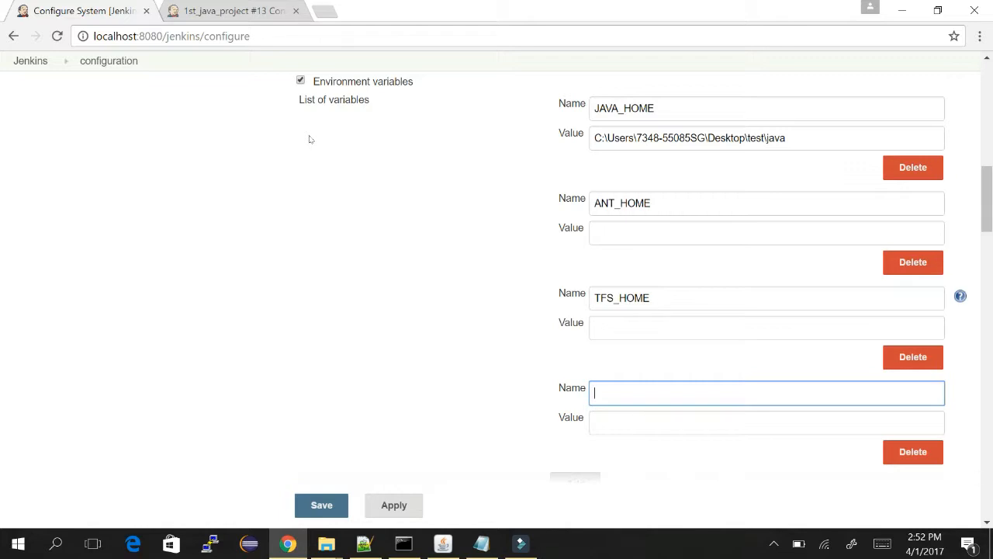
Turn off Environment variables, enable Tool Locations and add an ant1.10.1 entry.
click(300, 80)
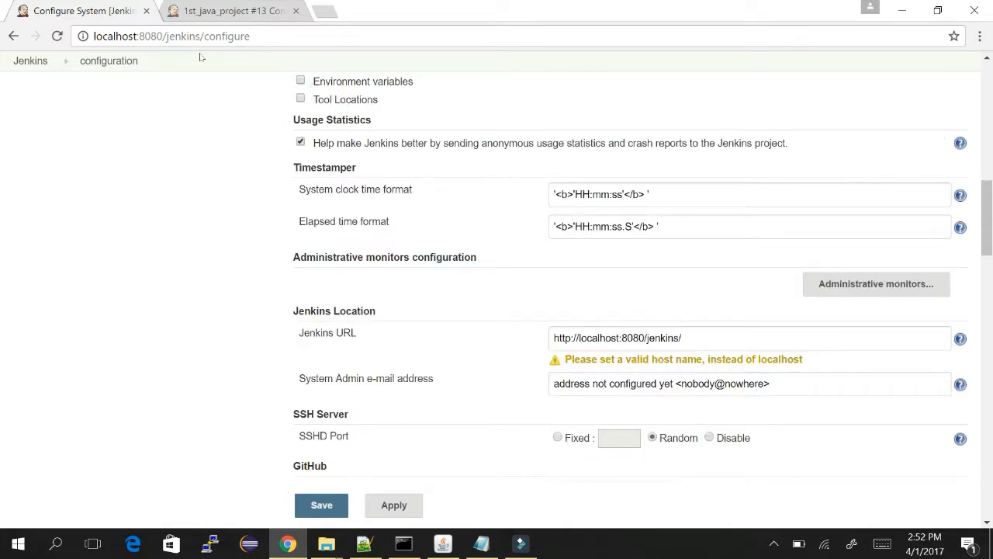
click(300, 98)
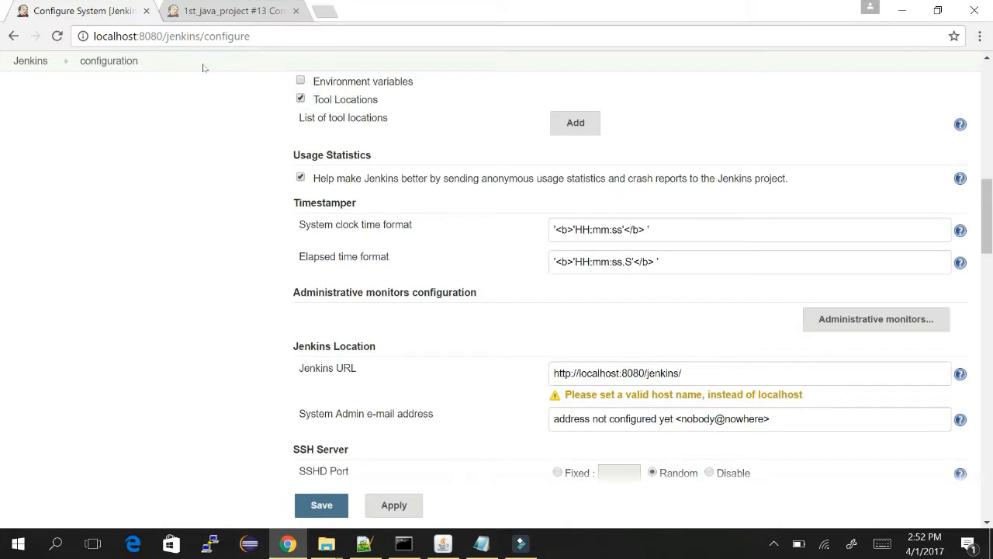
key(Tab)
key(Return)
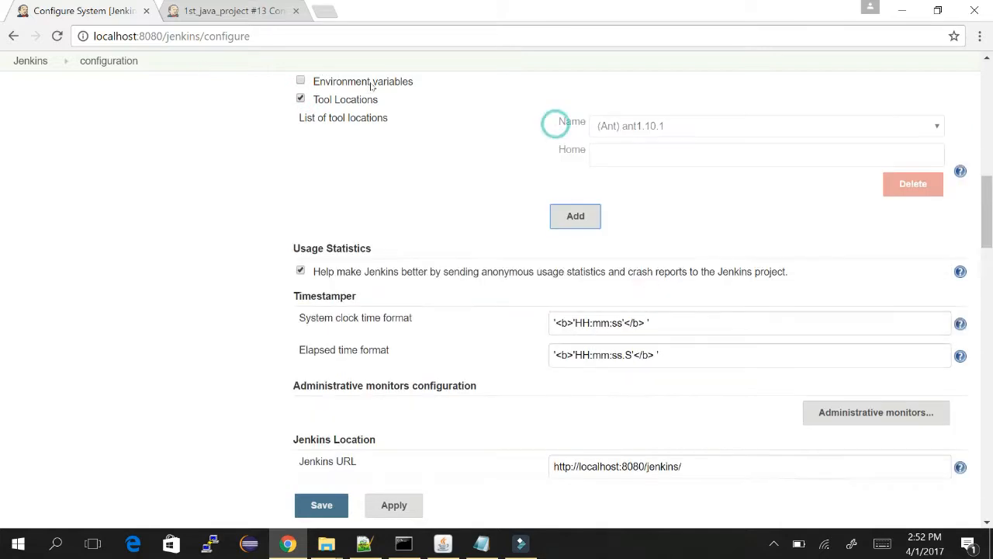
click(770, 124)
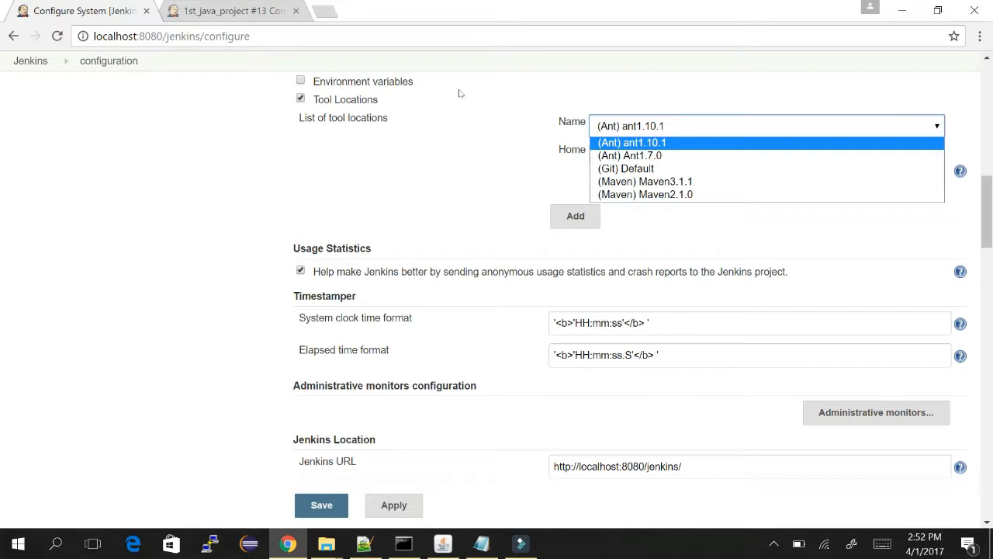
click(675, 142)
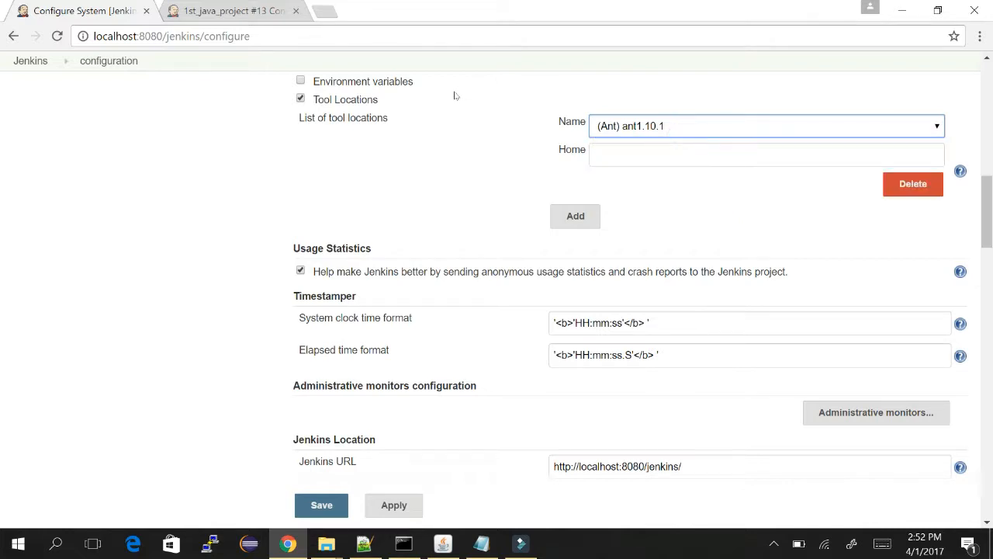
click(634, 155)
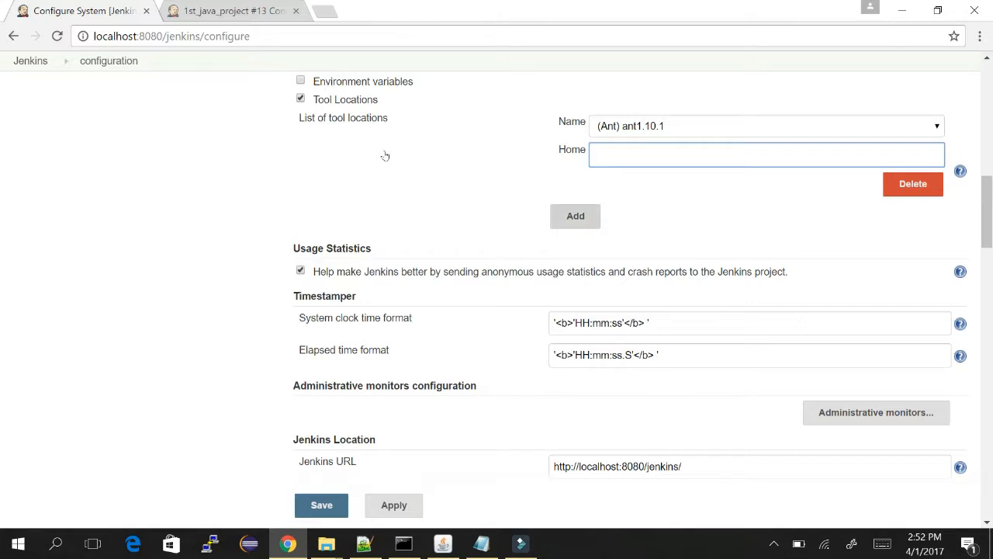
Add a Maven3.1.1 tool location entry, then turn Tool Locations back off.
click(576, 218)
click(774, 221)
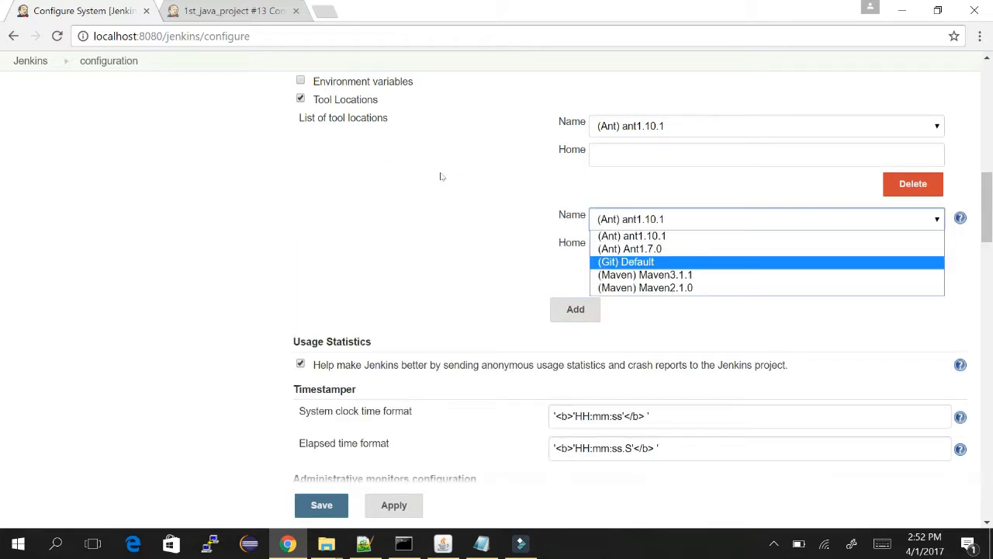
click(646, 275)
click(613, 246)
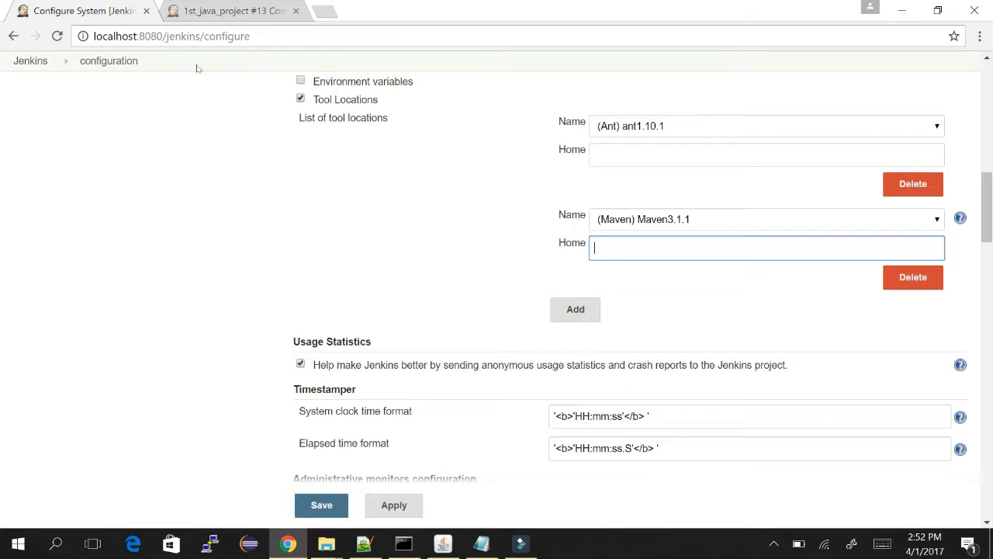
click(299, 98)
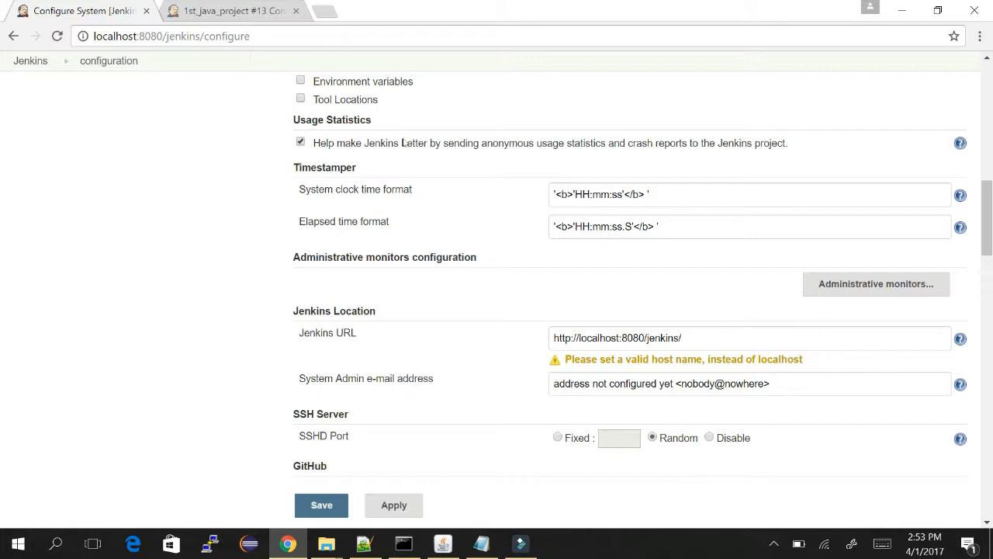
Inspect the Timestamper System clock time format and show the Administrative monitors list.
click(646, 195)
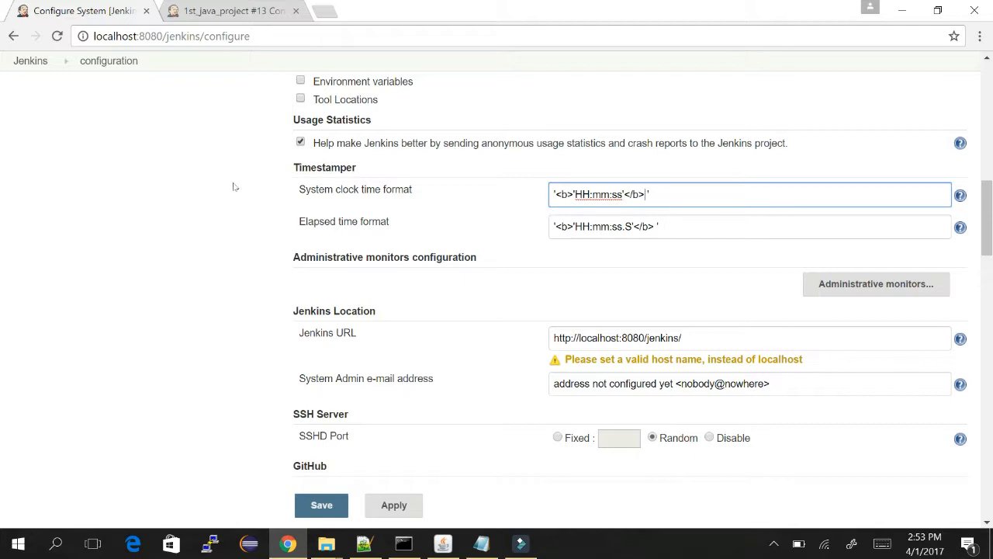
click(838, 286)
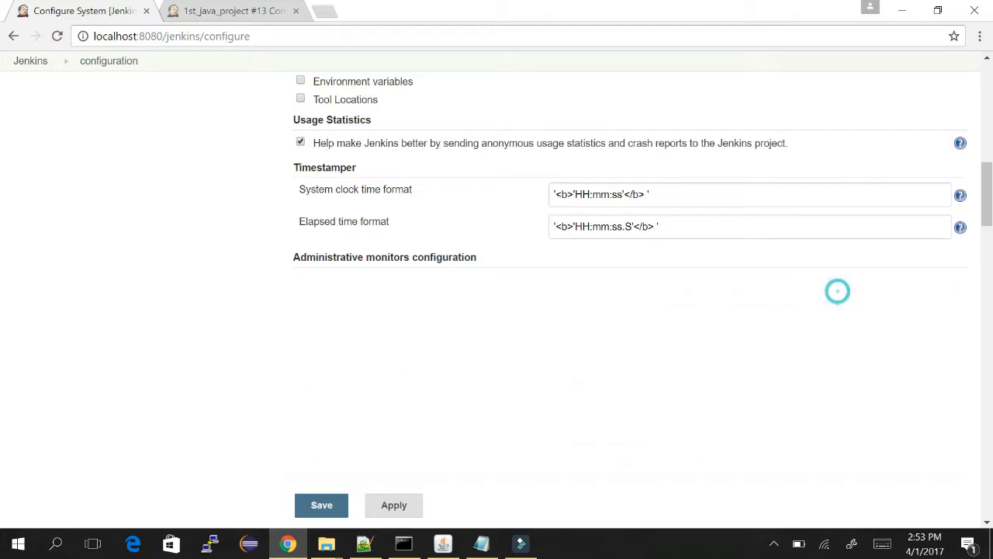
scroll(208, 235, down, 2)
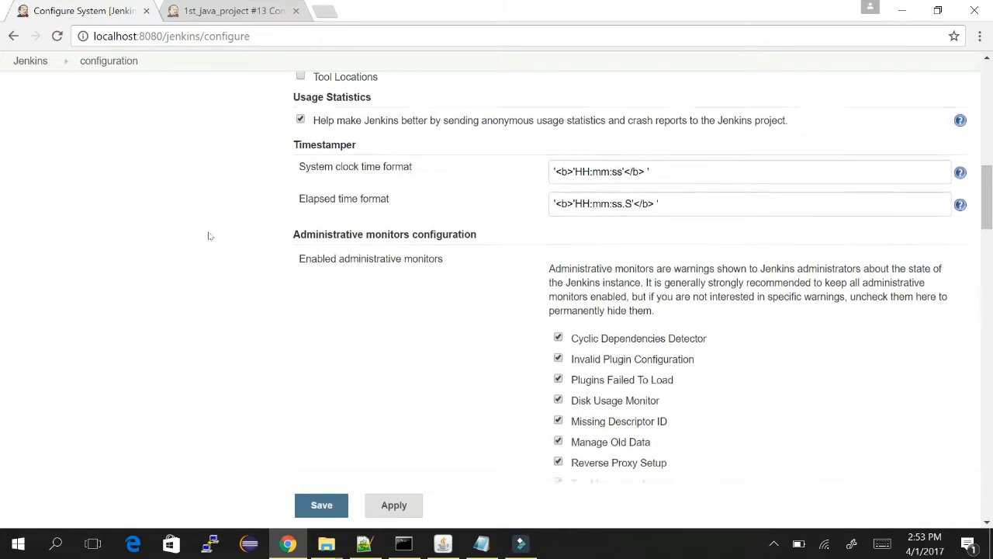
scroll(208, 235, down, 2)
scroll(208, 235, up, 2)
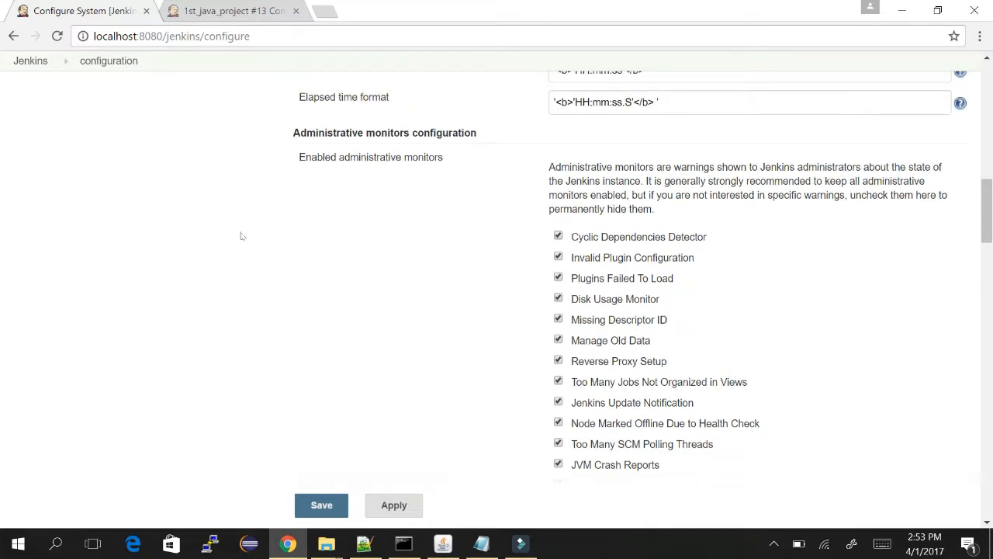
scroll(409, 199, down, 2)
scroll(409, 201, down, 3)
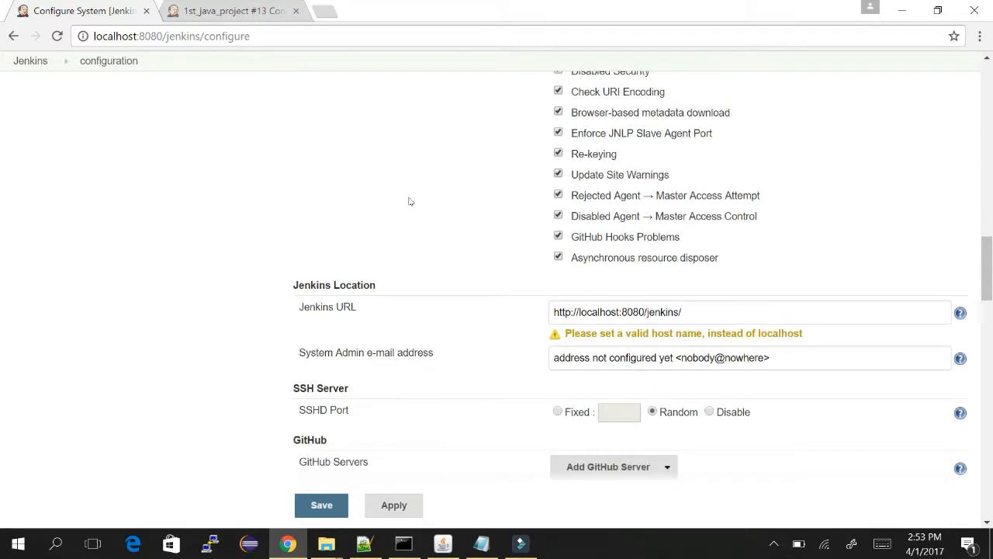
scroll(409, 200, up, 6)
scroll(410, 202, up, 1)
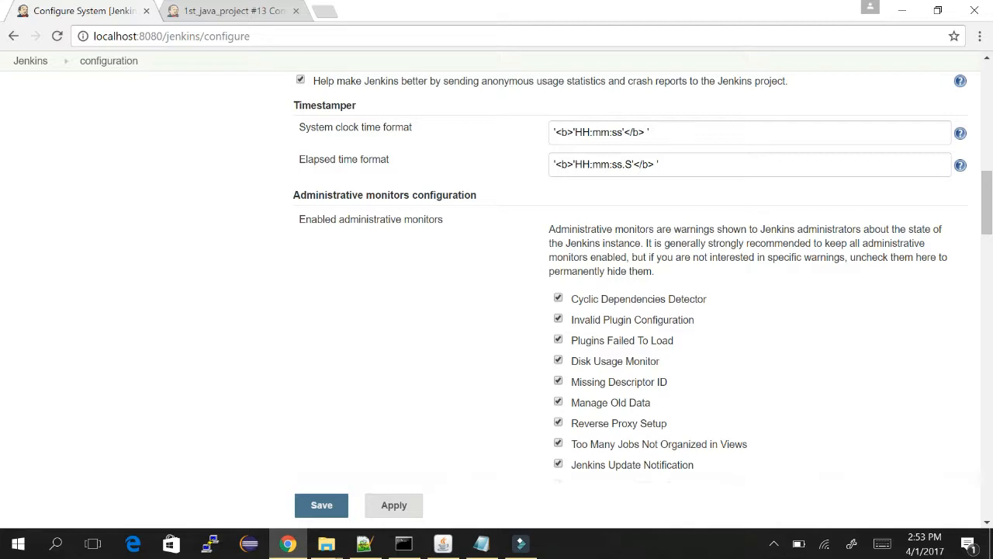
drag(544, 227, 661, 258)
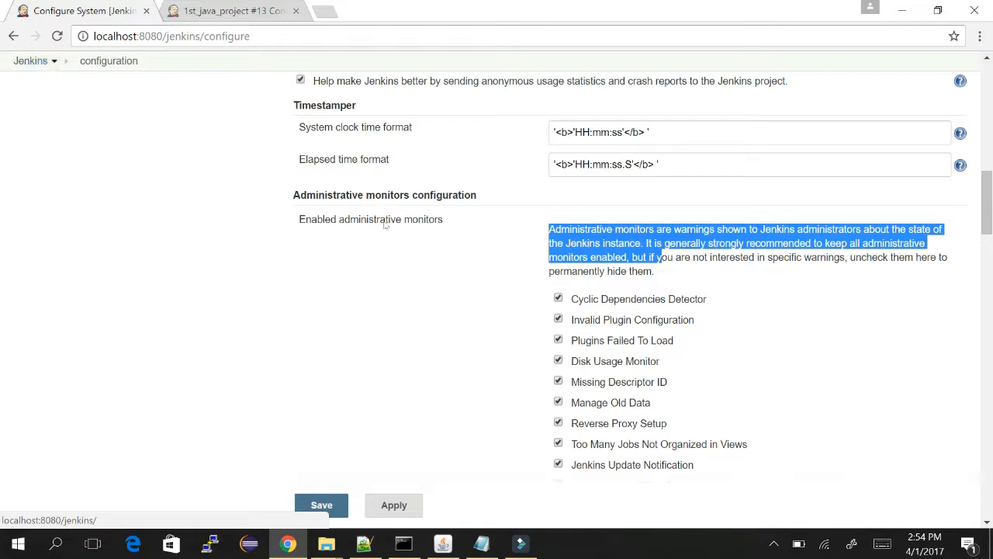
click(660, 257)
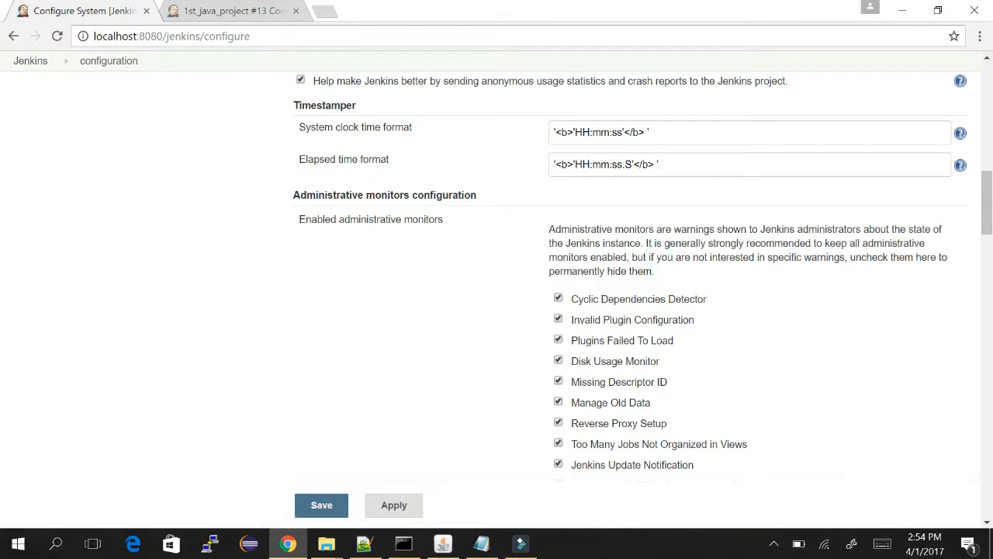
drag(555, 243, 627, 257)
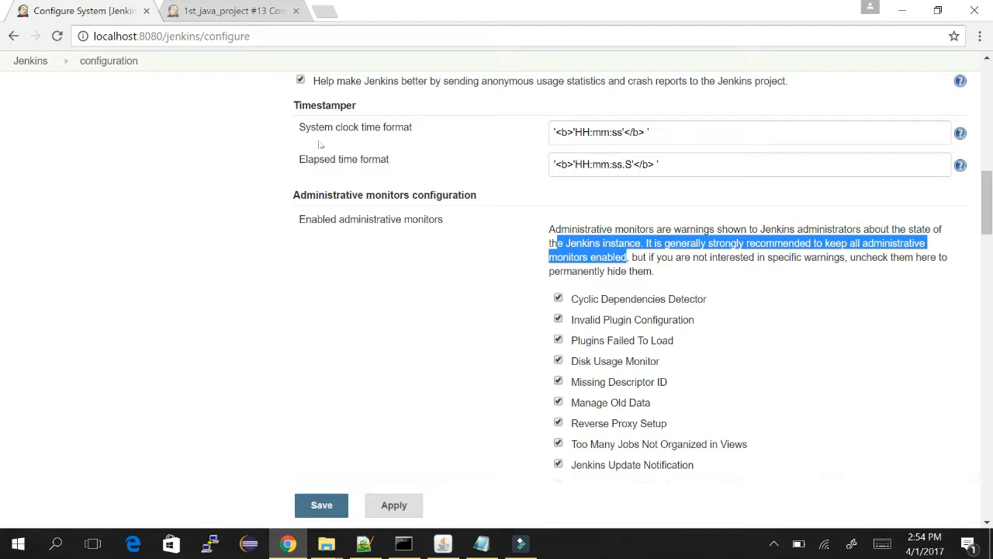
click(108, 192)
scroll(108, 191, down, 5)
scroll(108, 191, down, 4)
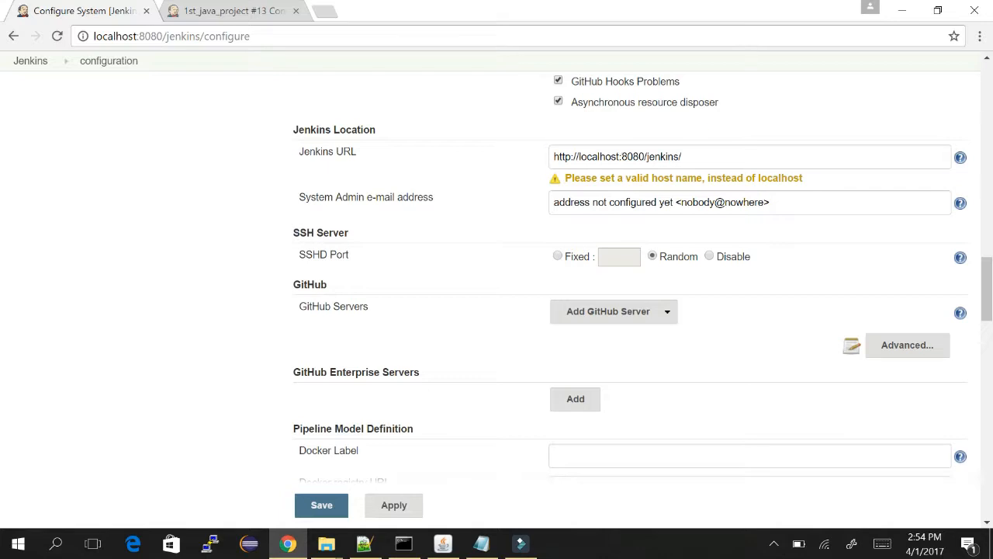
click(646, 156)
drag(619, 157, 578, 156)
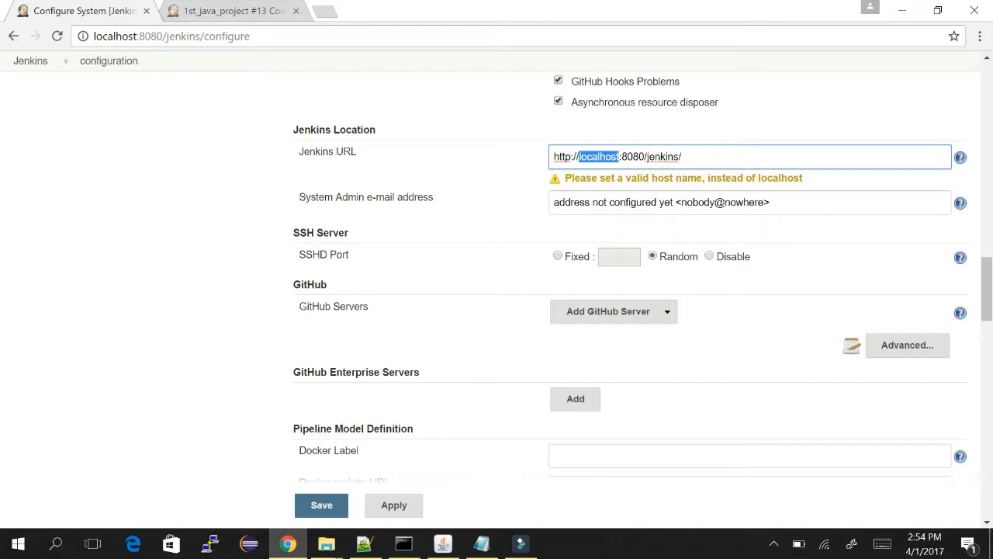
text(tutorial)
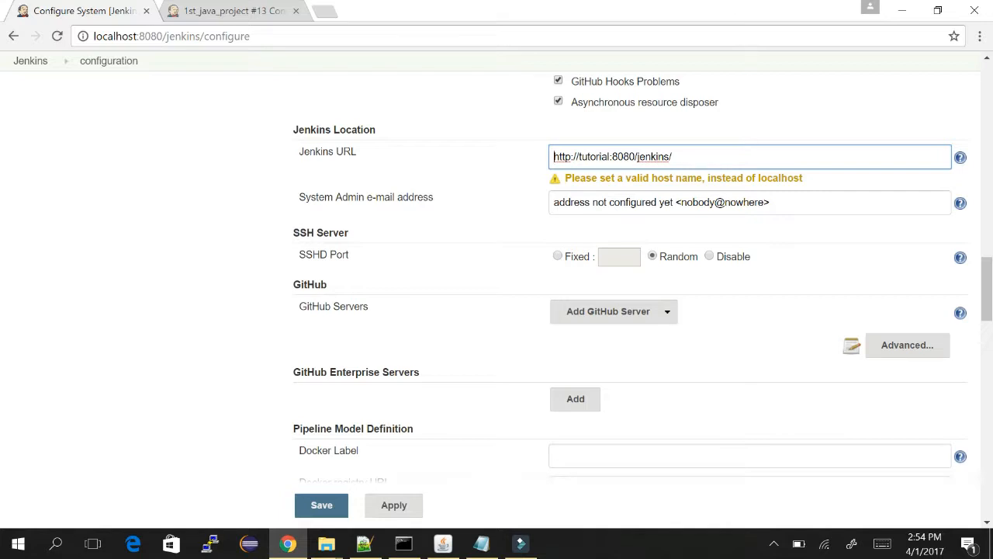
click(253, 178)
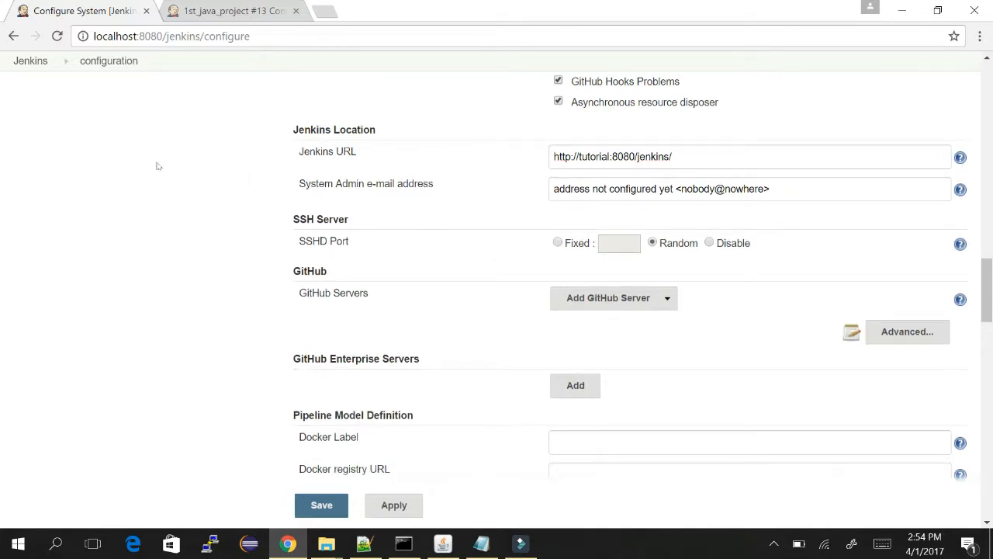
scroll(158, 166, down, 1)
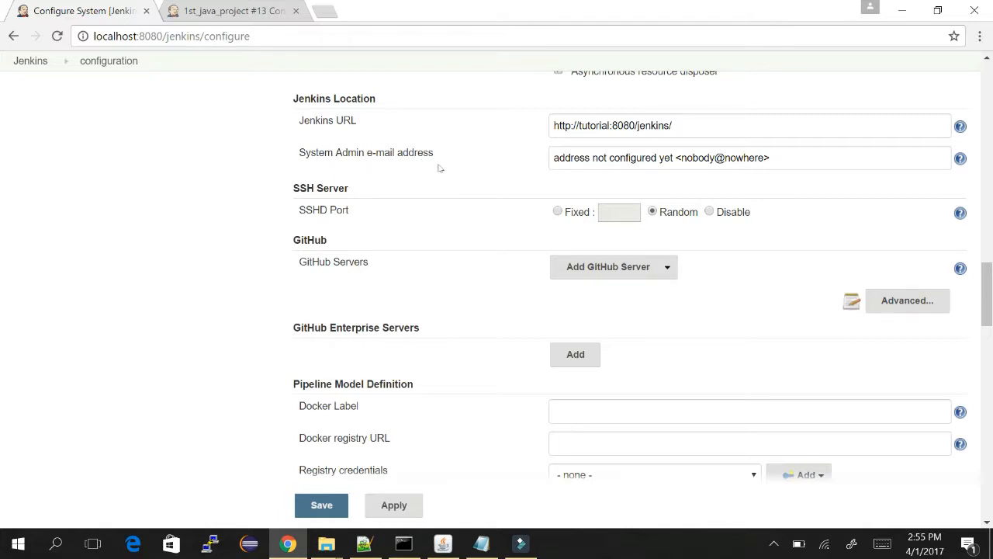
Show the SSHD Port help, then scroll down to the Extended E-mail Notification settings.
click(960, 213)
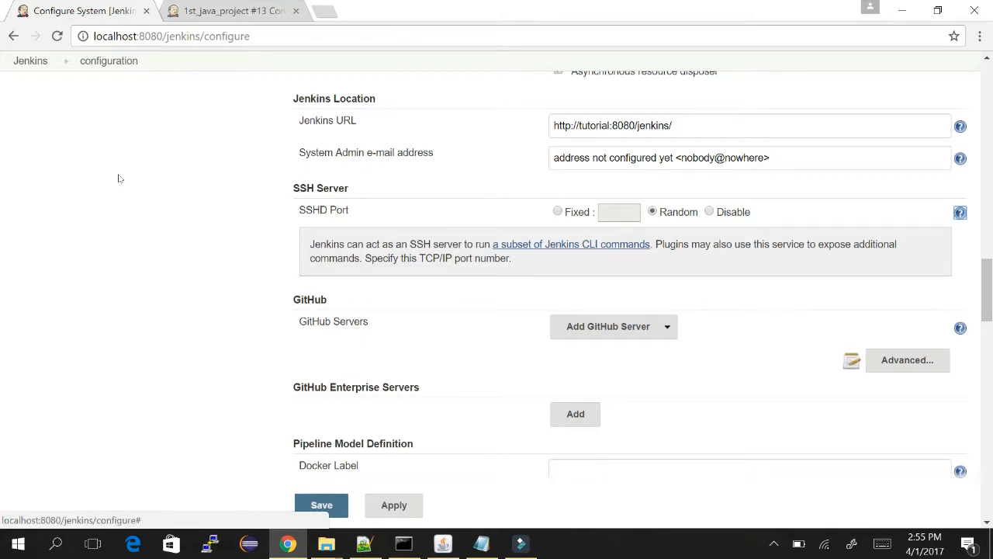
scroll(119, 179, down, 2)
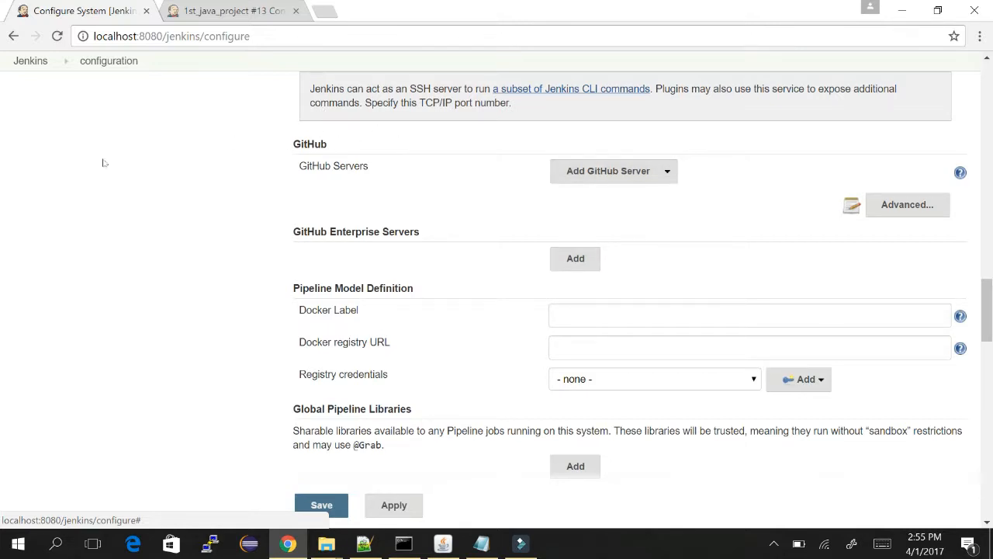
scroll(104, 163, down, 3)
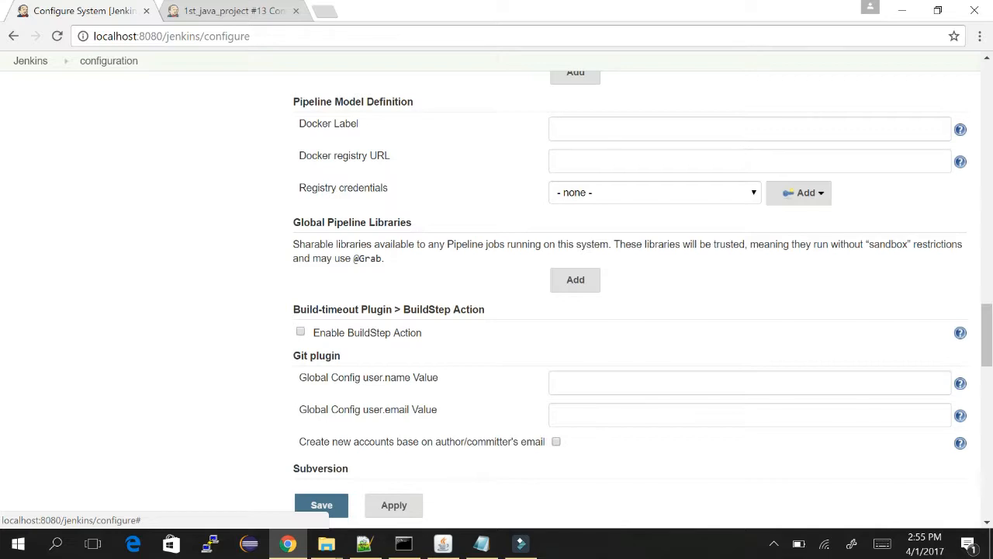
scroll(127, 124, down, 2)
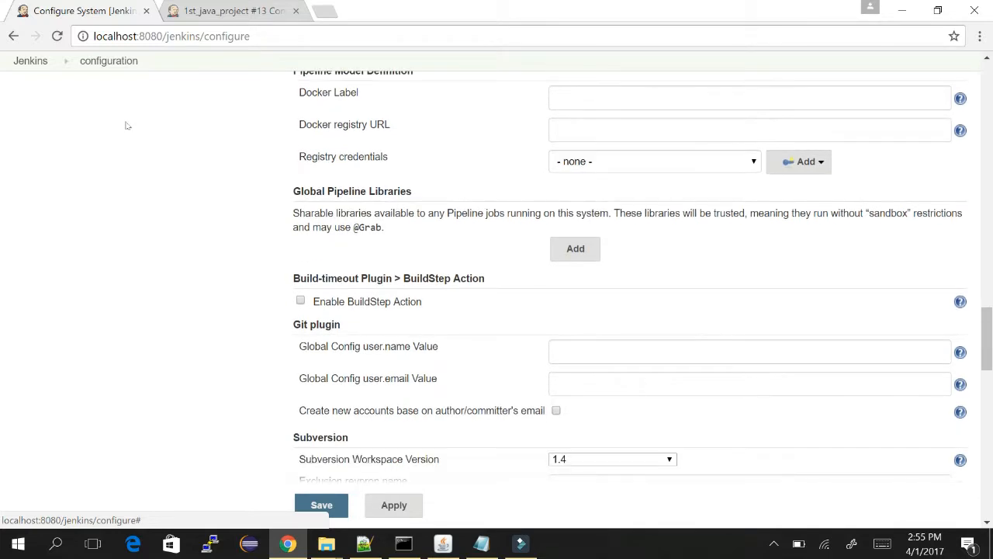
scroll(127, 125, down, 3)
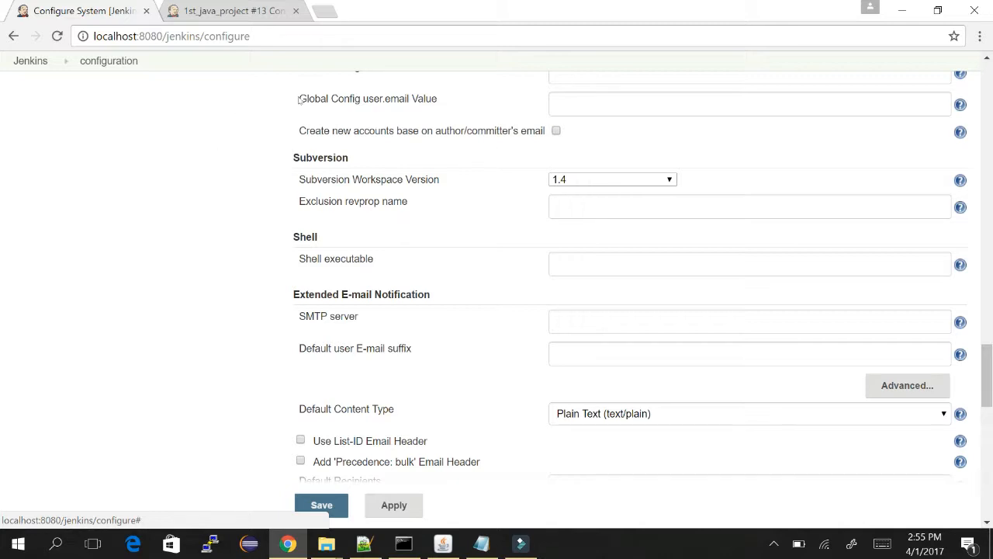
Set the Subversion Workspace Version to 1.6 (svn:externals to file).
click(595, 179)
key(Down)
key(Down)
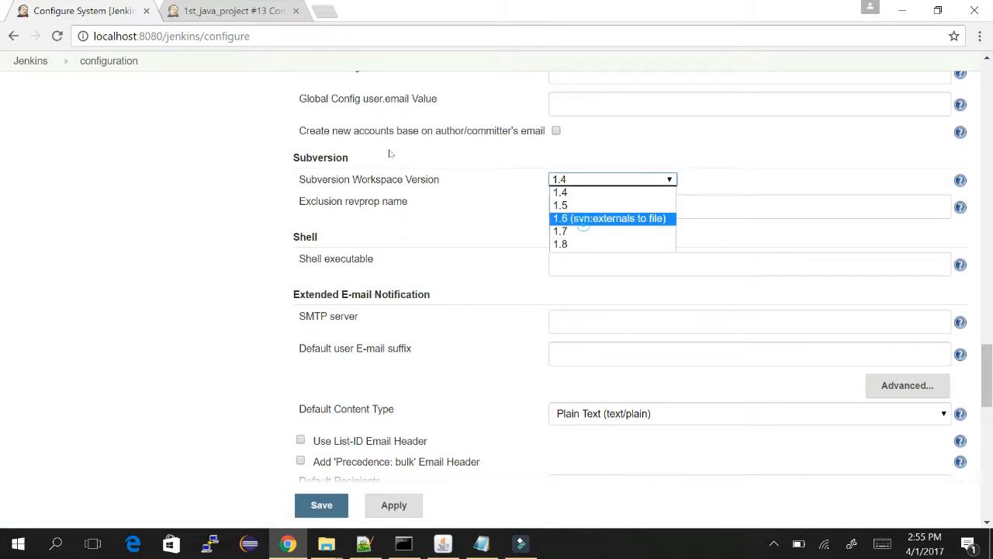
key(Return)
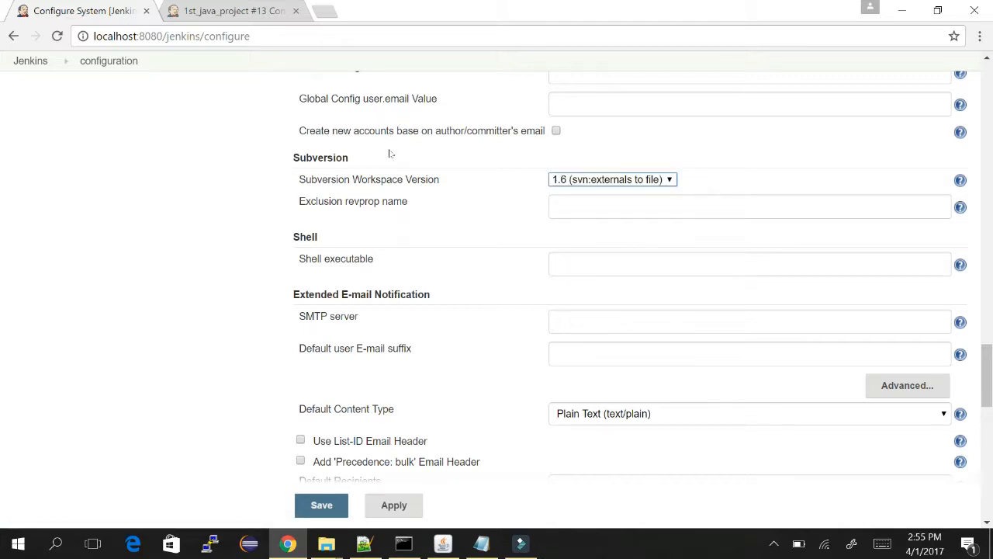
click(176, 136)
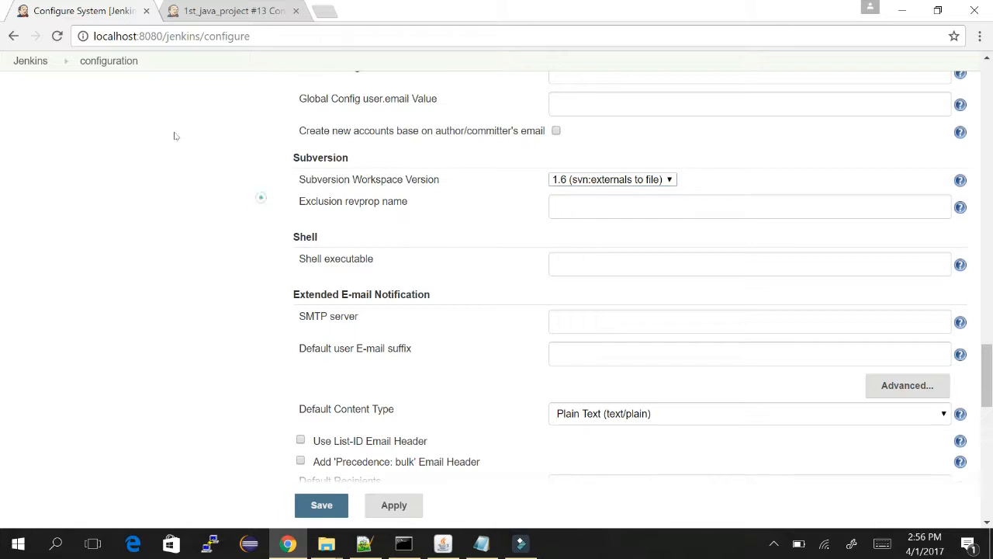
scroll(134, 137, down, 1)
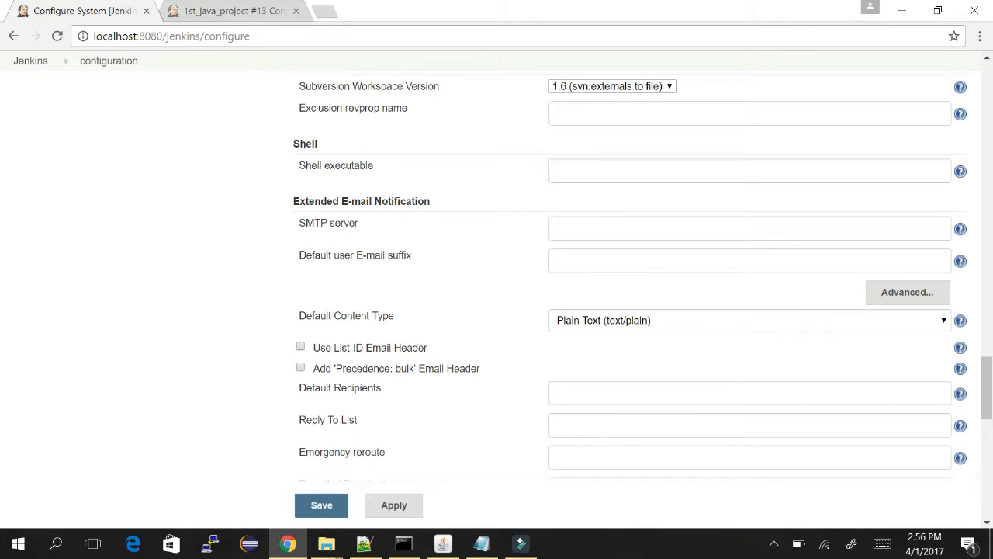
Display the Shell executable help and highlight /bin/sh in its text.
click(588, 173)
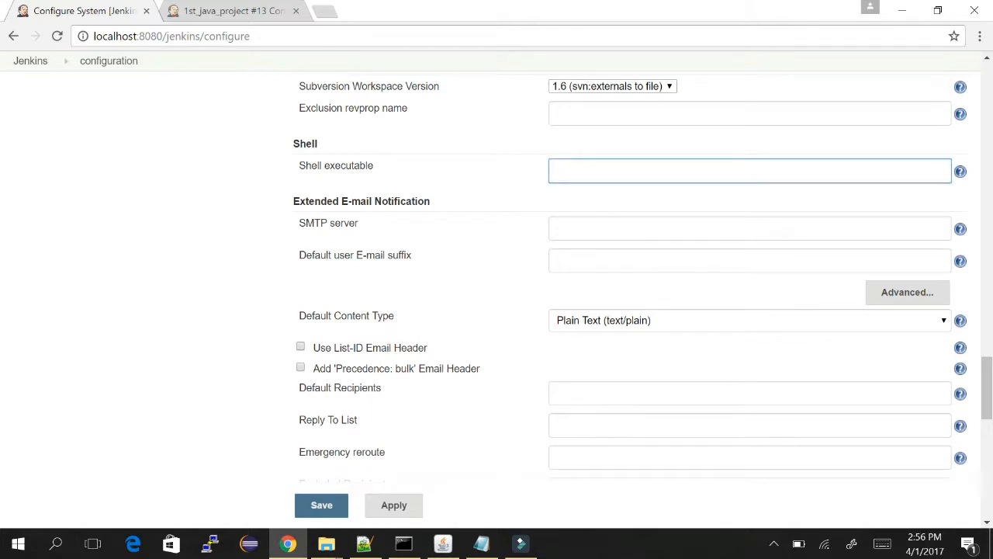
key(Tab)
key(Return)
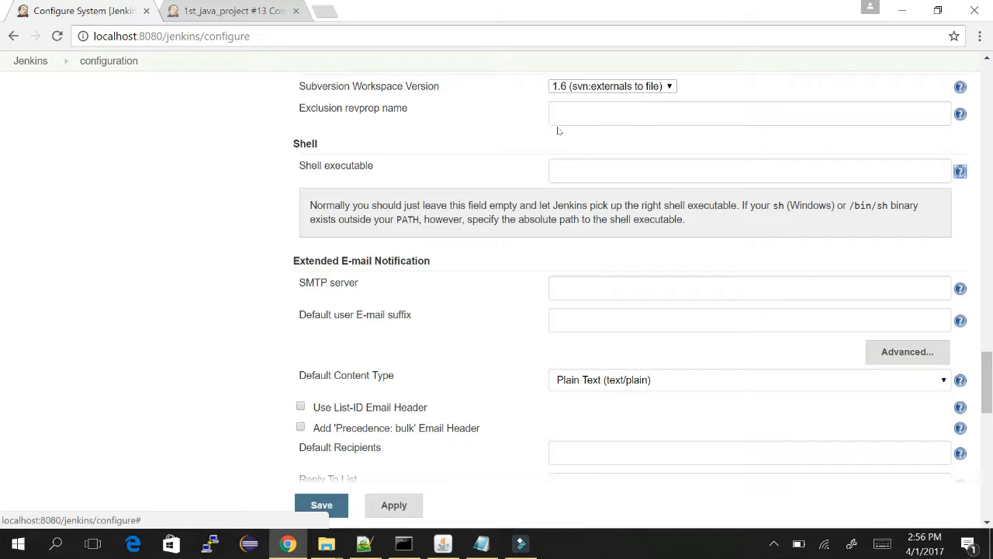
drag(848, 206, 891, 206)
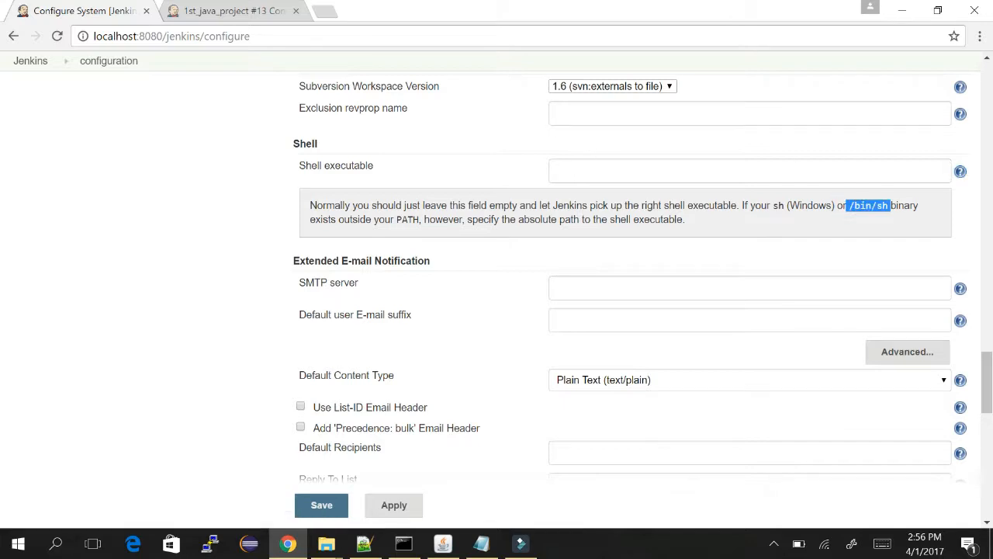
click(620, 166)
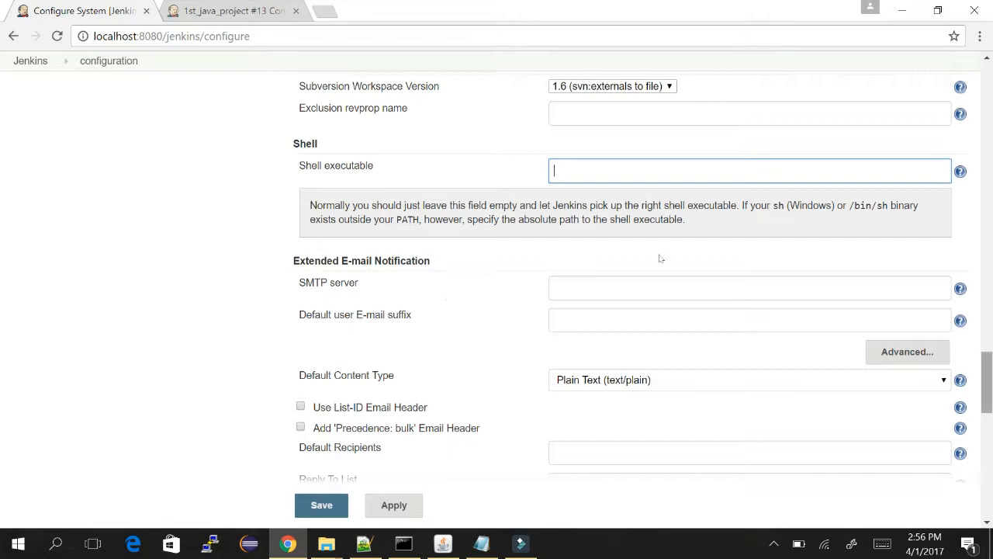
Scroll through Extended E-mail Notification down to the E-mail Notification section.
scroll(660, 266, down, 4)
scroll(662, 298, down, 6)
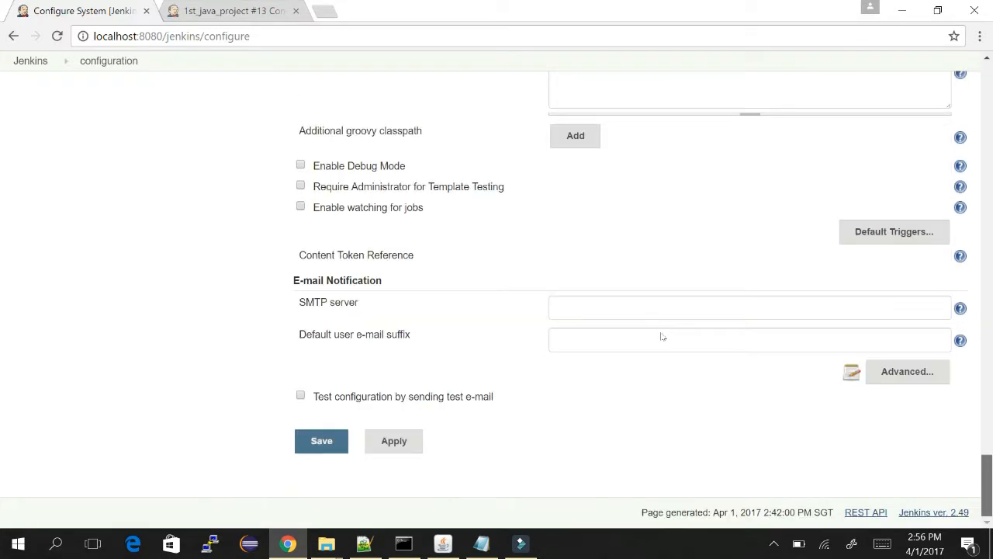
scroll(660, 286, up, 8)
scroll(664, 274, up, 2)
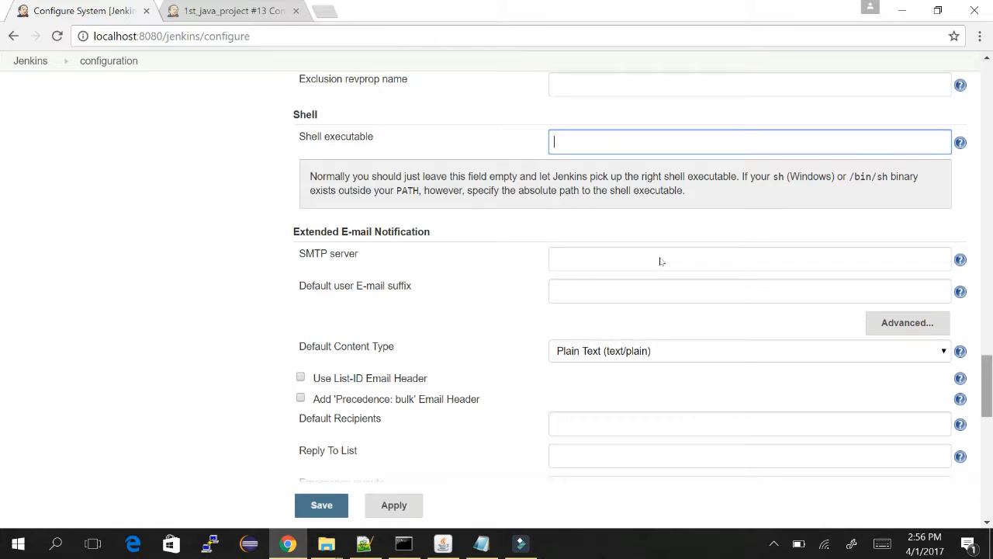
scroll(658, 264, down, 3)
scroll(659, 289, down, 2)
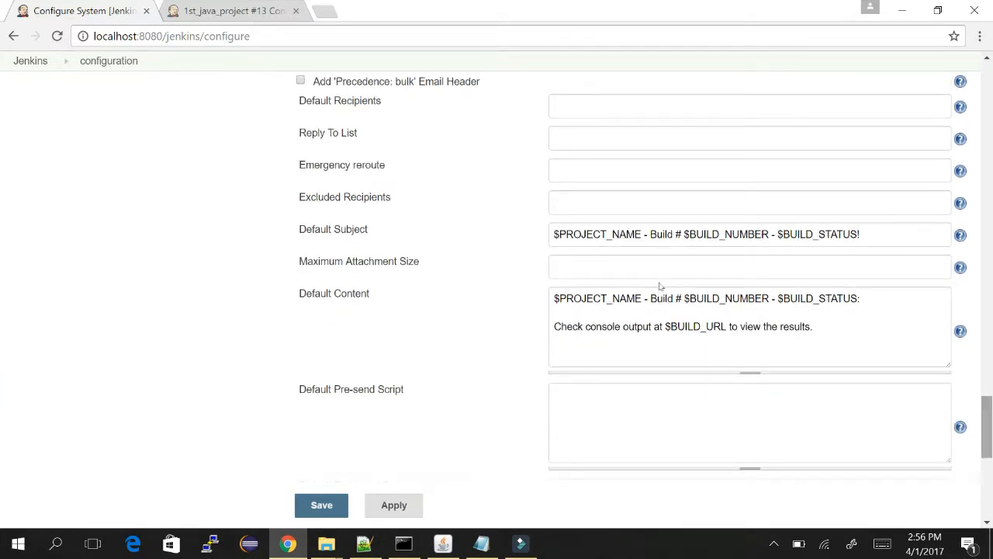
scroll(656, 311, down, 5)
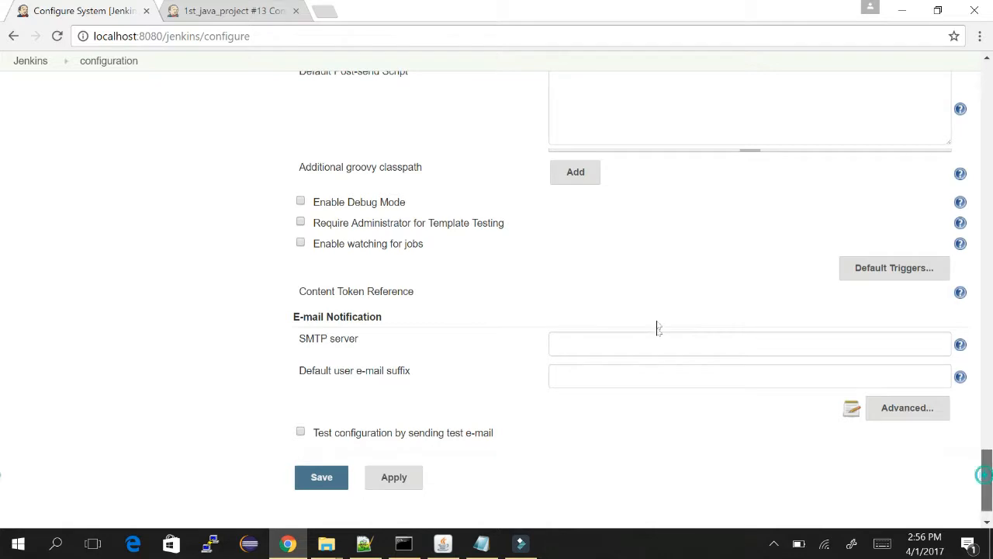
scroll(657, 327, down, 1)
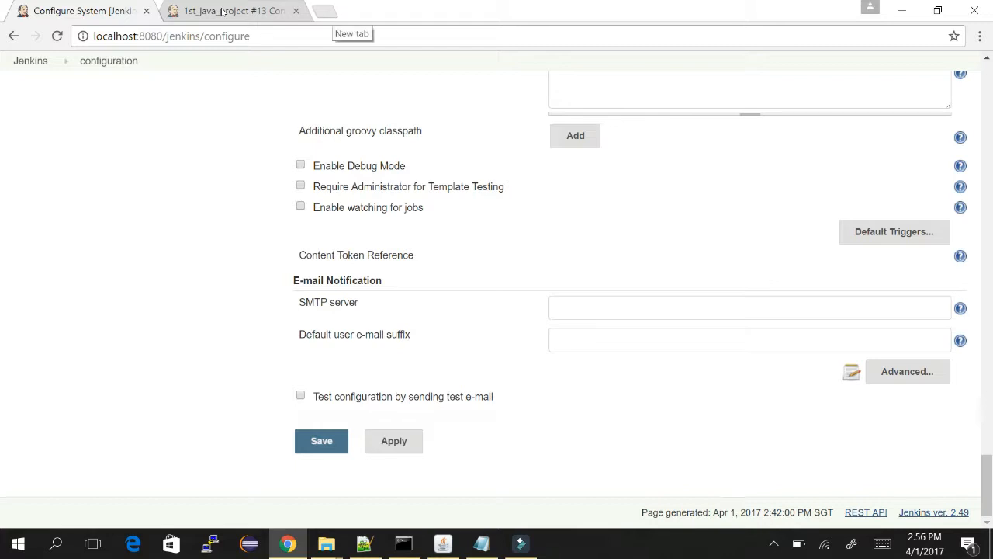
Search Google in a new tab for 'jenkins connect gmail smtp server'.
click(328, 12)
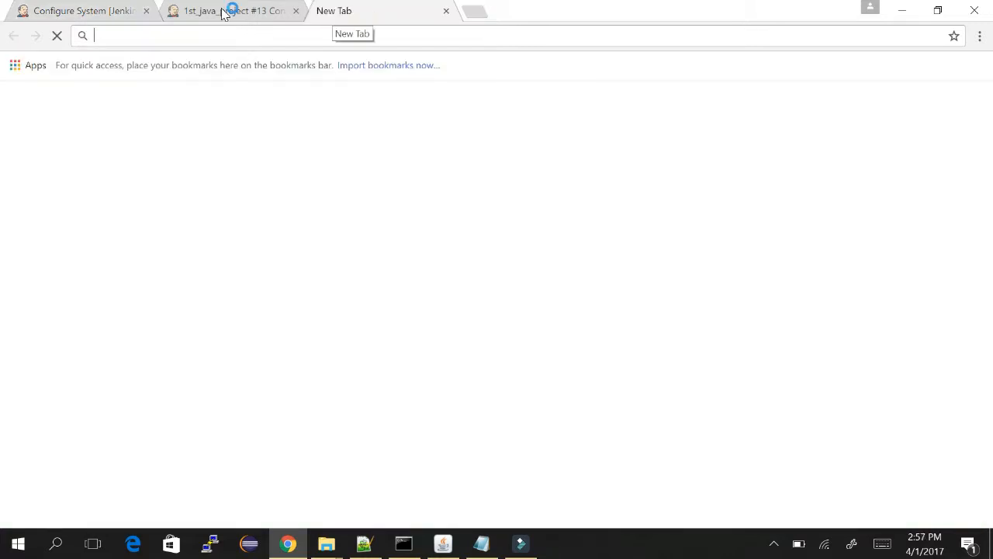
text(jenkins)
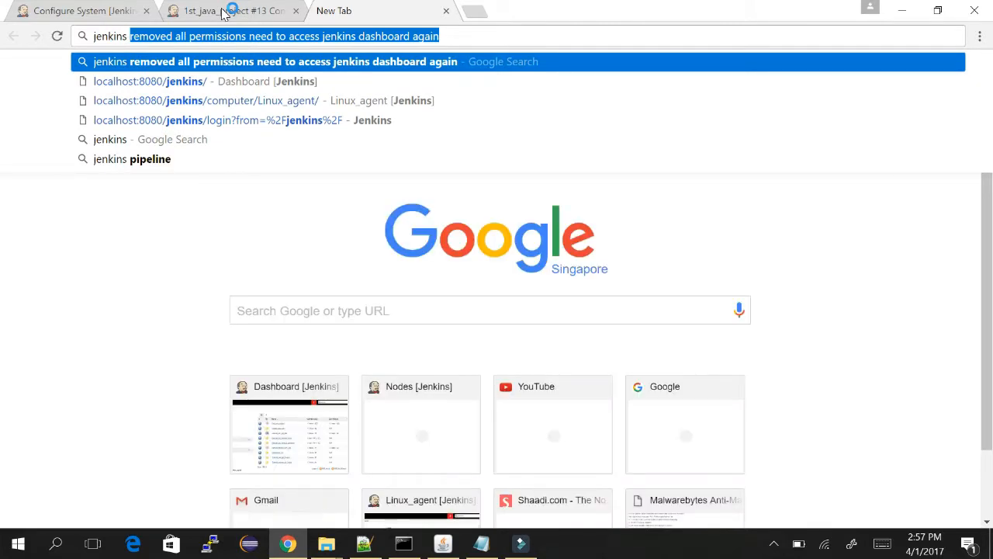
key(BackSpace)
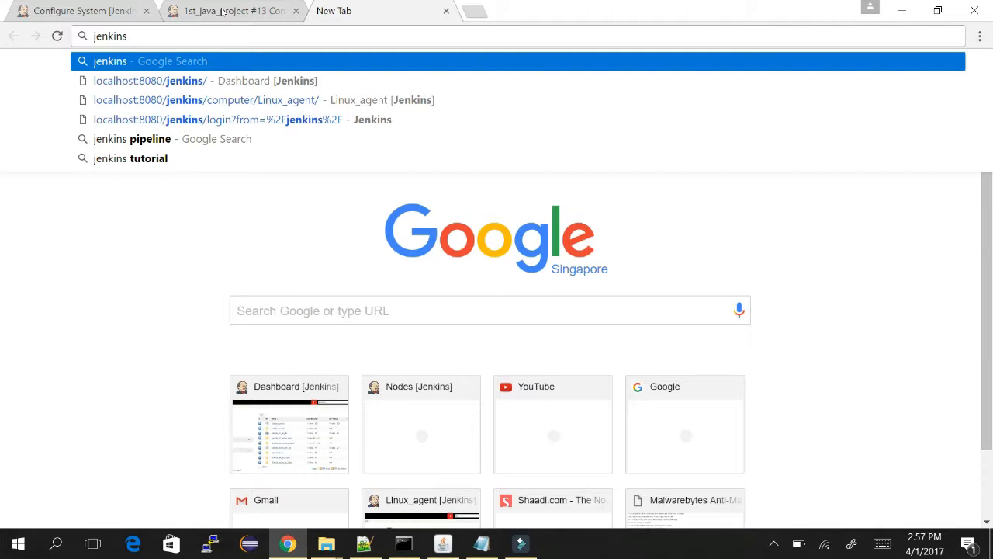
text(connect )
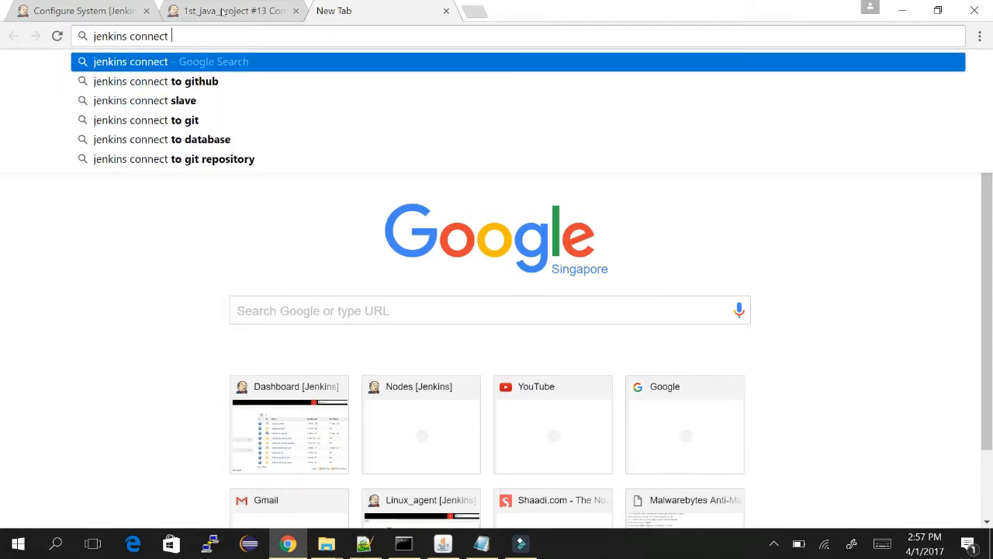
text(gmail)
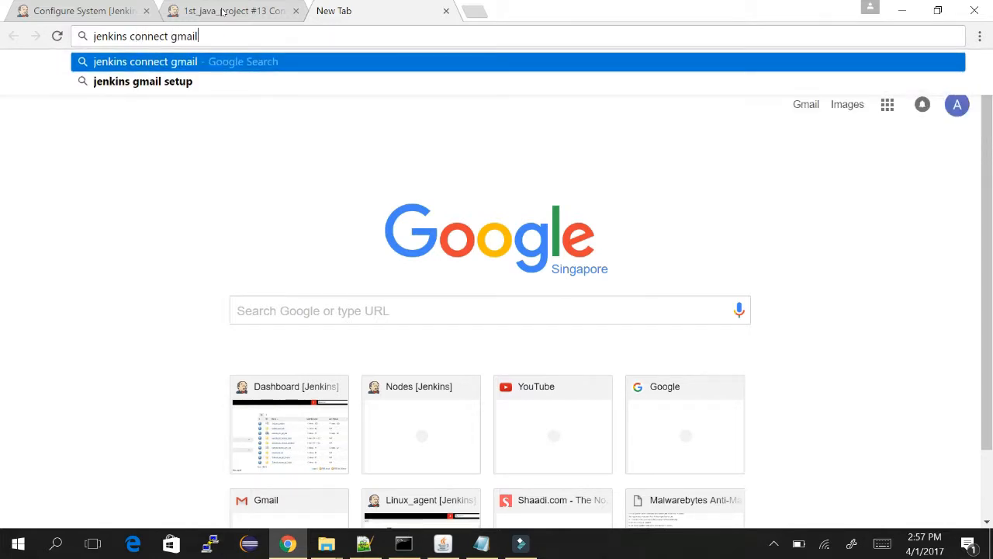
text( smtp server)
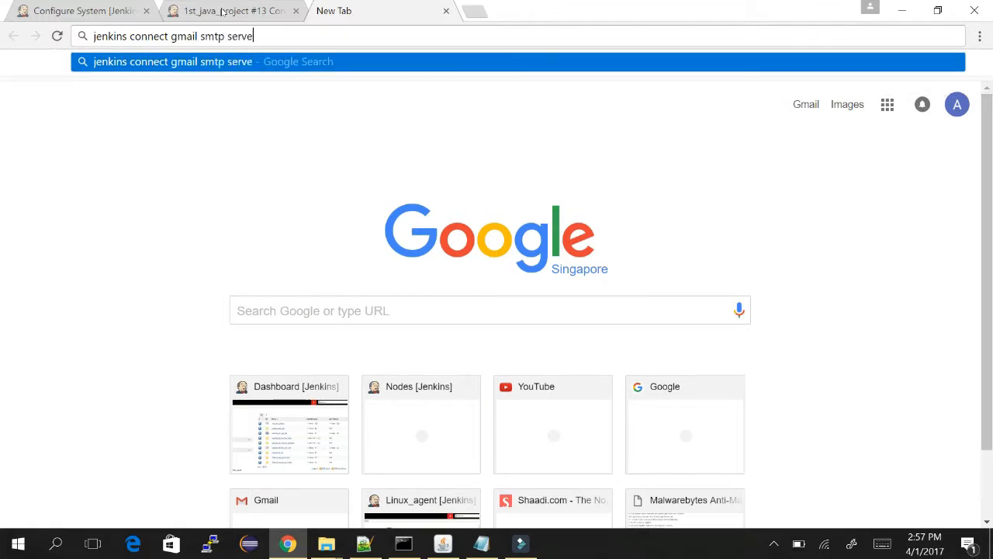
key(Return)
Close the 1st_java_project build console tab, keeping the Configure System page.
click(149, 11)
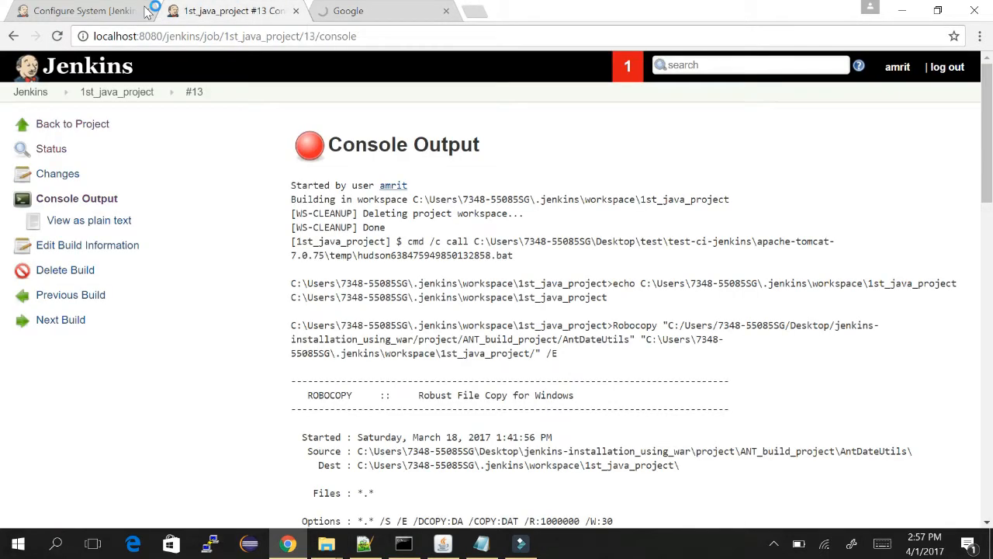
click(58, 6)
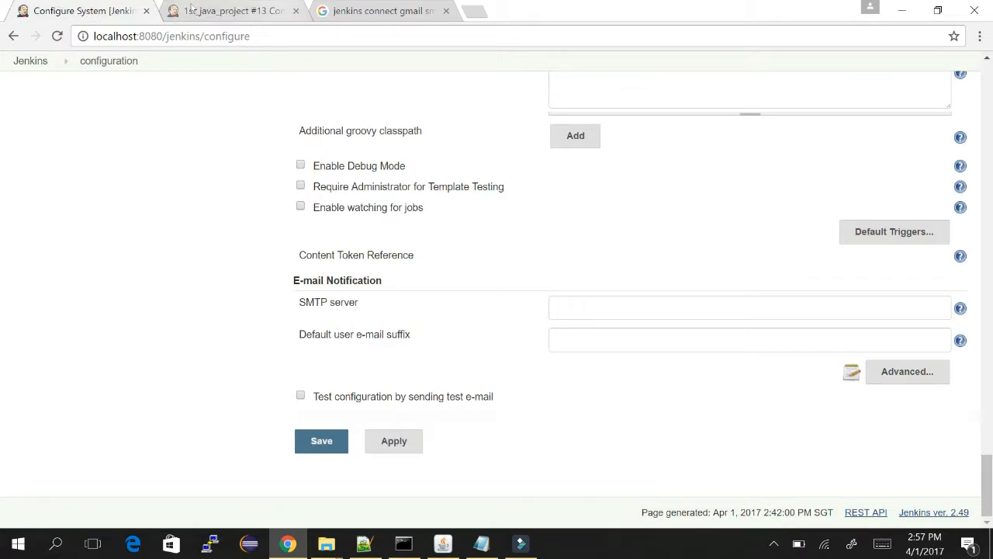
click(296, 11)
Enter smtp.gmail.com as the SMTP server, then return to the Google results.
click(621, 305)
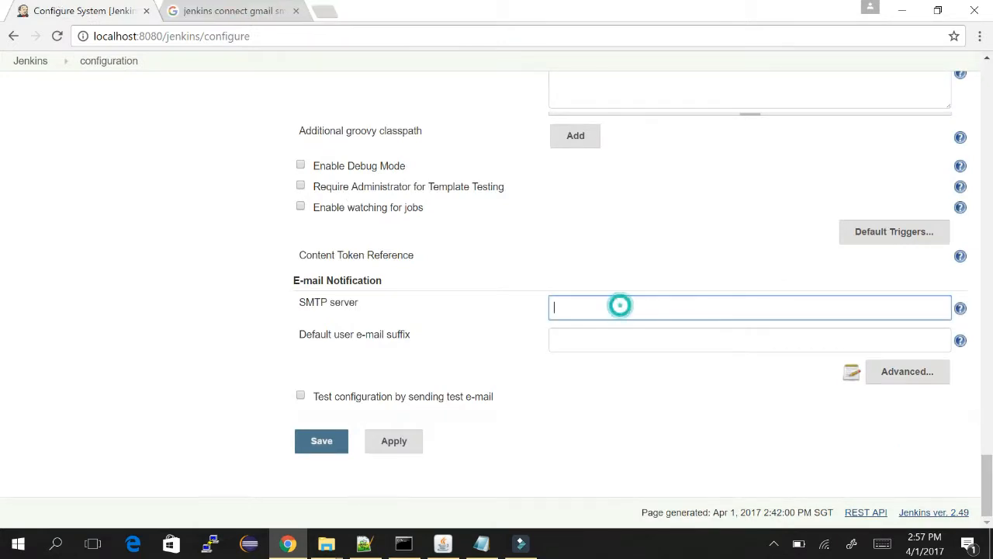
text(smtp.gmail.com)
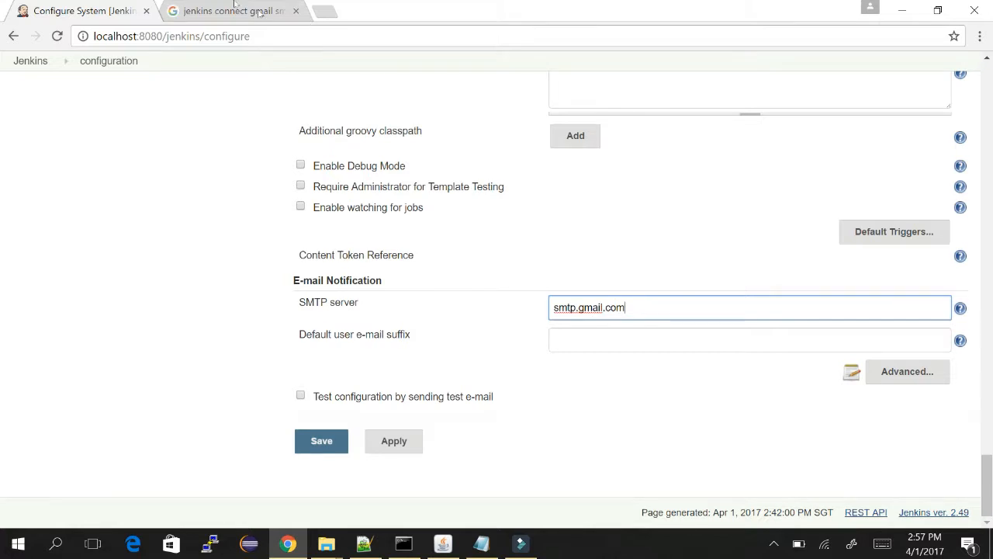
click(173, 6)
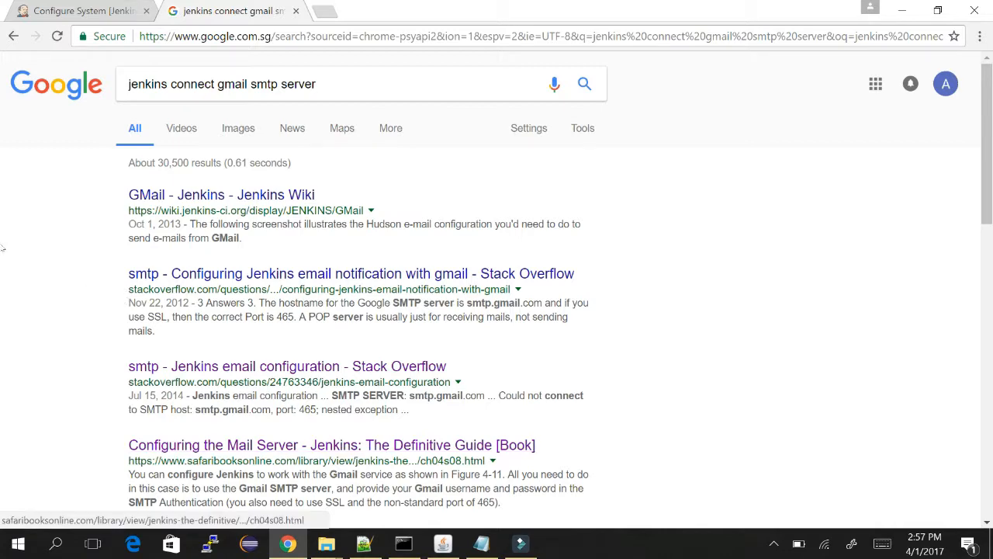
Look at the 'Configuring the Mail Server' book result, then go back to the results.
scroll(46, 264, down, 3)
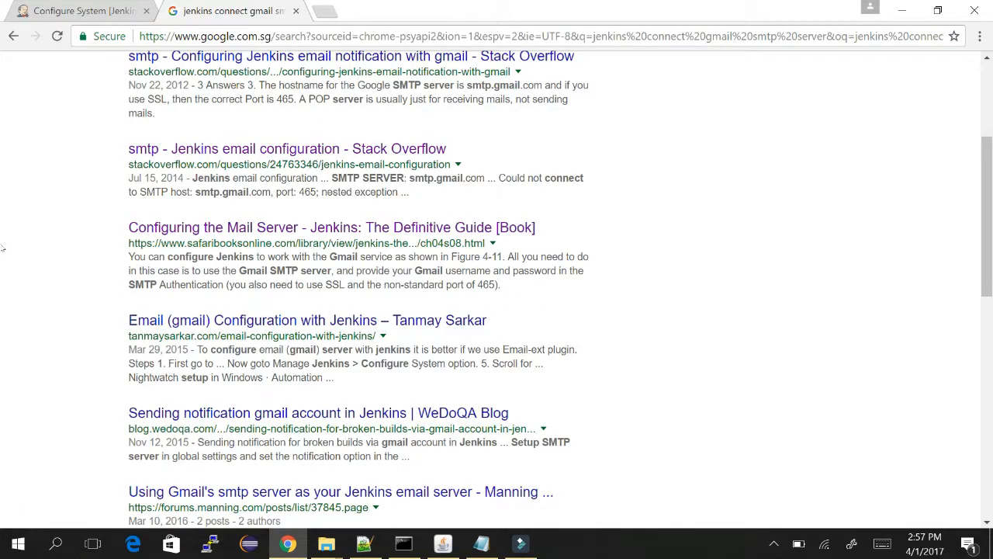
click(233, 227)
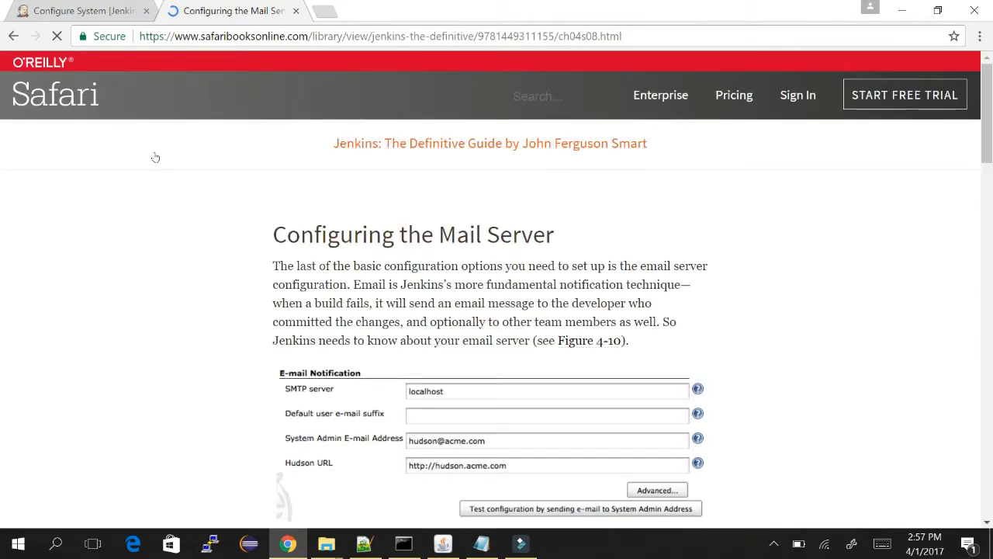
scroll(98, 215, down, 2)
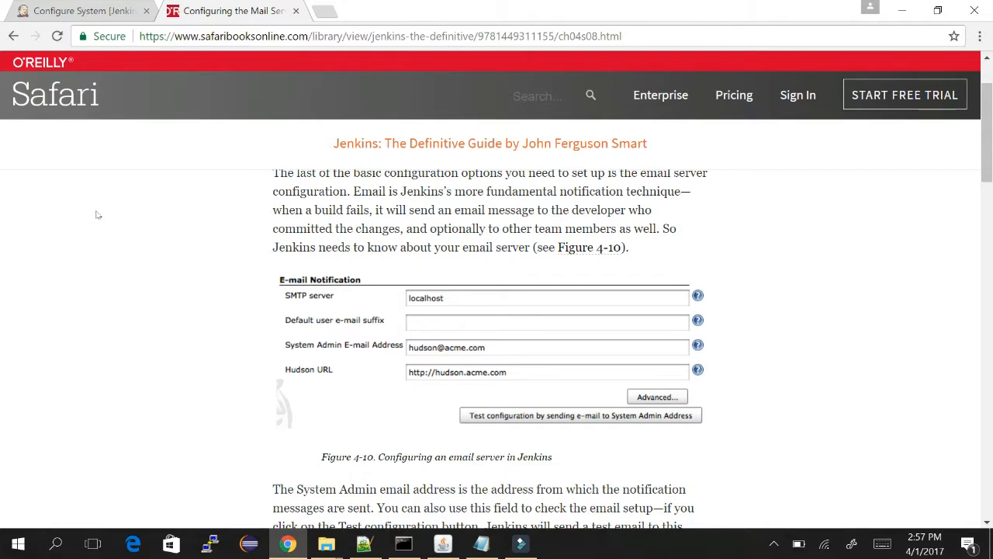
click(13, 36)
View the WeDoQA blog's full-size Gmail SMTP screenshot (port 465, SSL).
scroll(76, 172, down, 1)
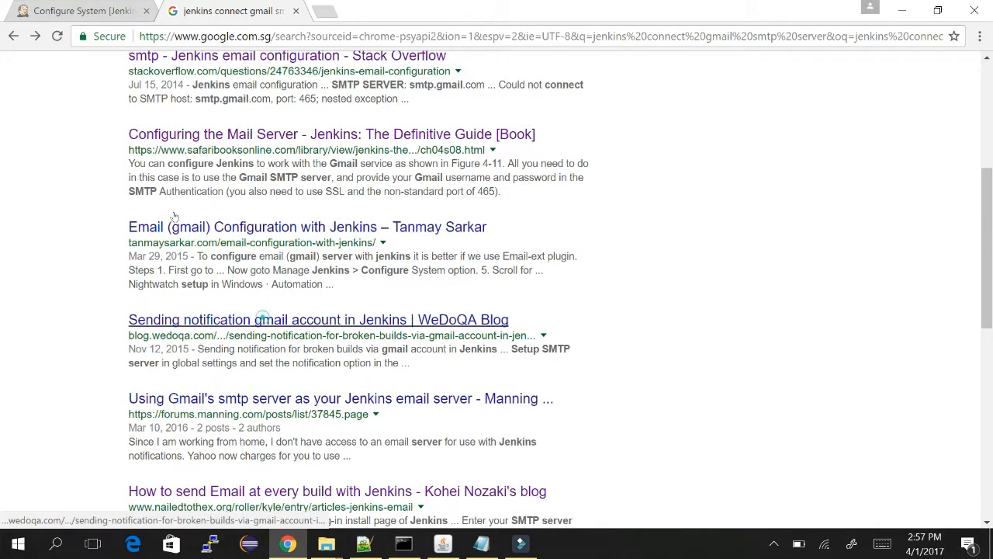
click(261, 320)
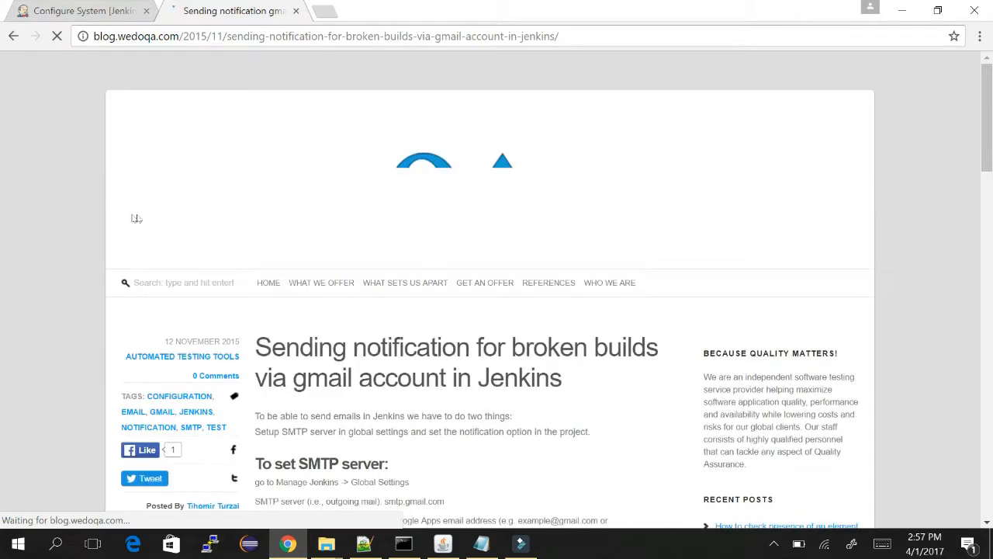
scroll(25, 208, down, 5)
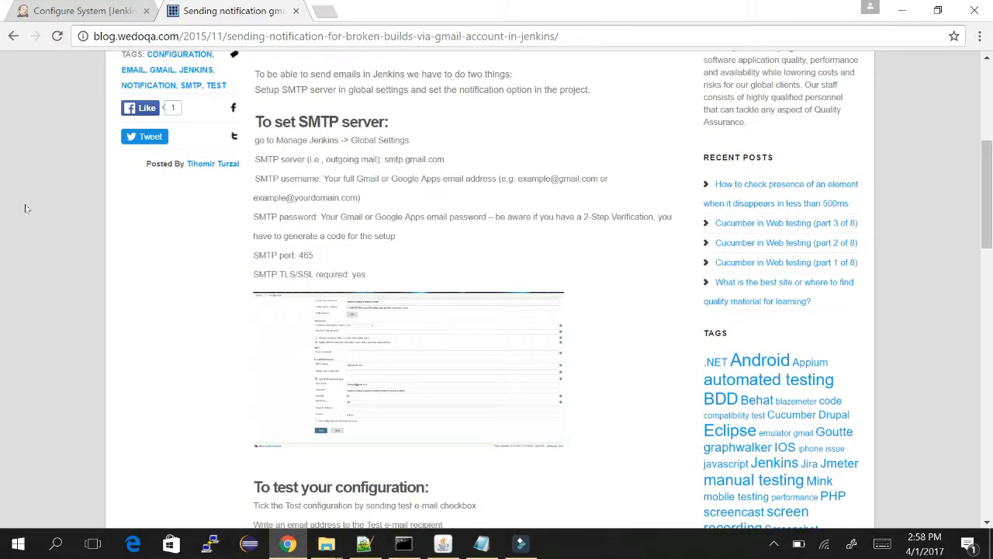
click(308, 237)
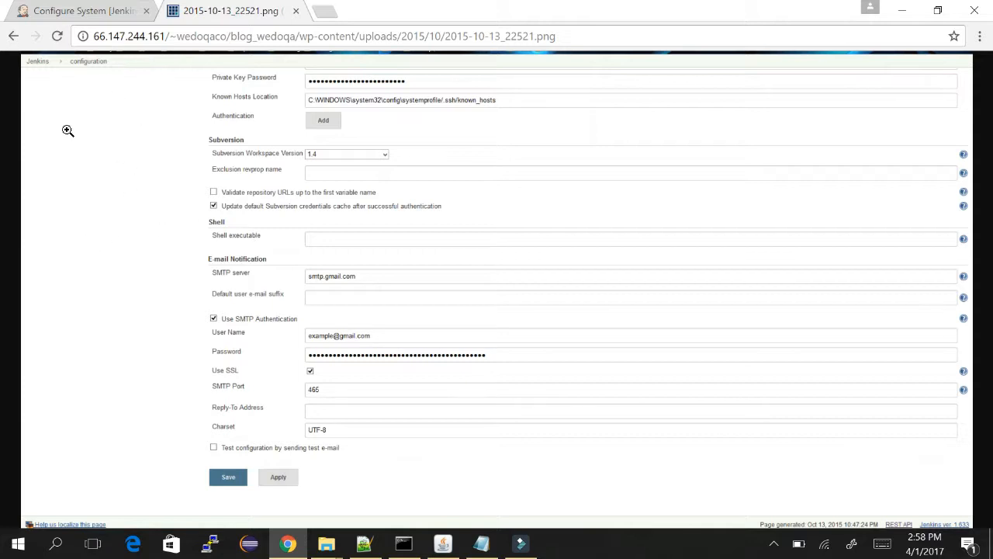
click(70, 6)
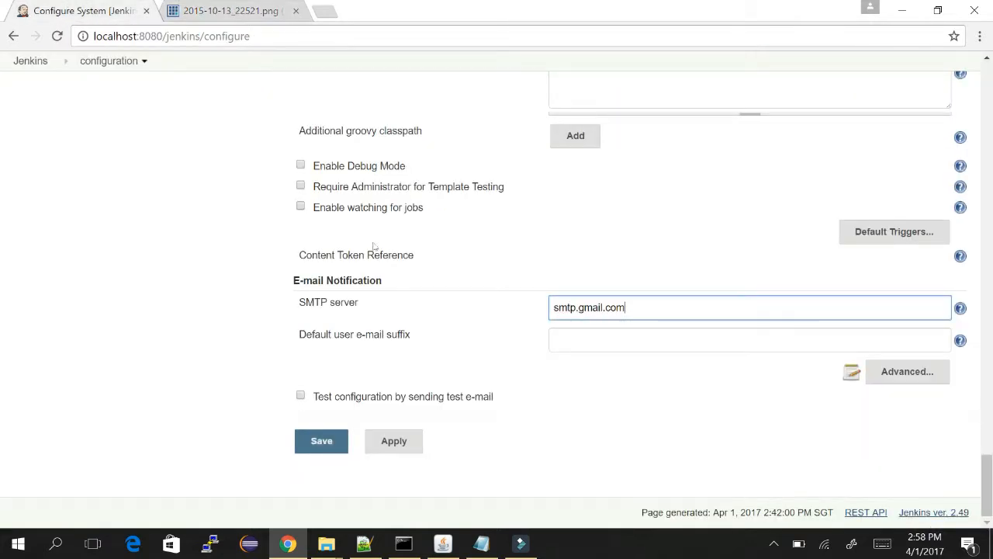
Enable SMTP authentication and enter the Gmail account user name and password.
click(907, 372)
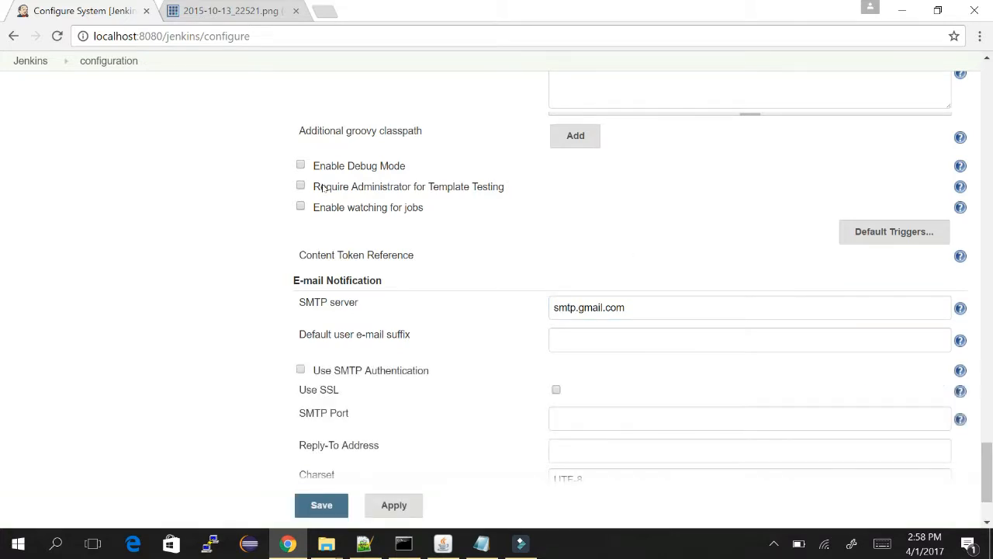
click(300, 368)
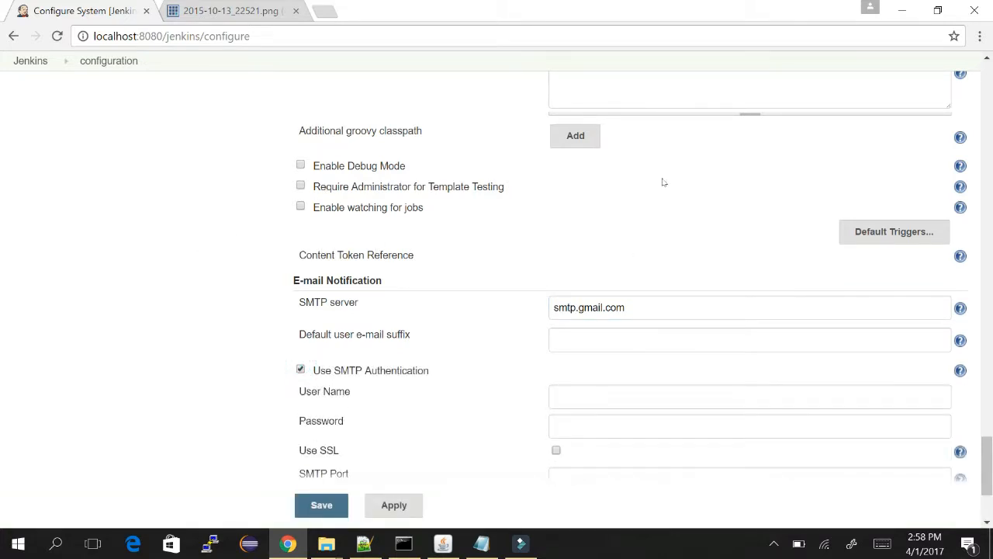
scroll(660, 310, down, 3)
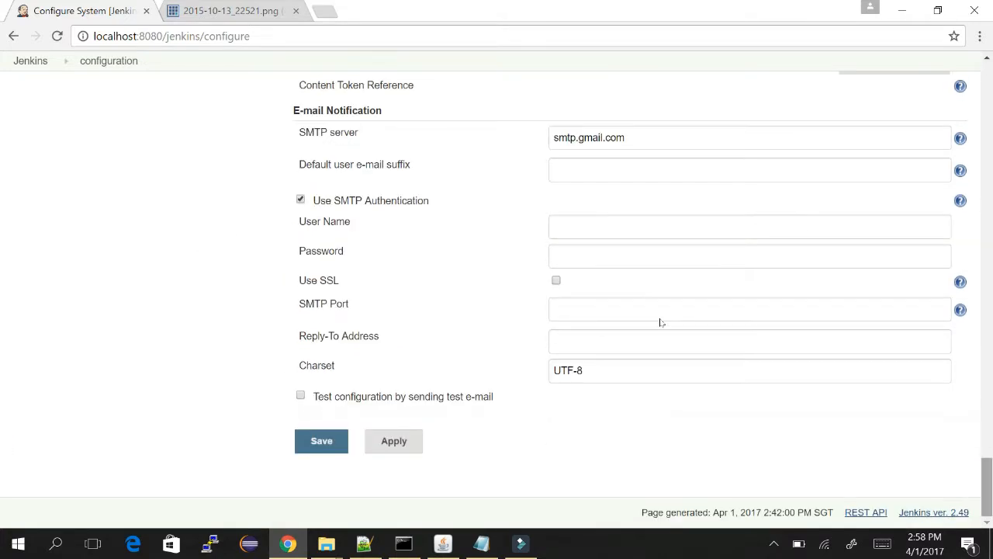
click(555, 224)
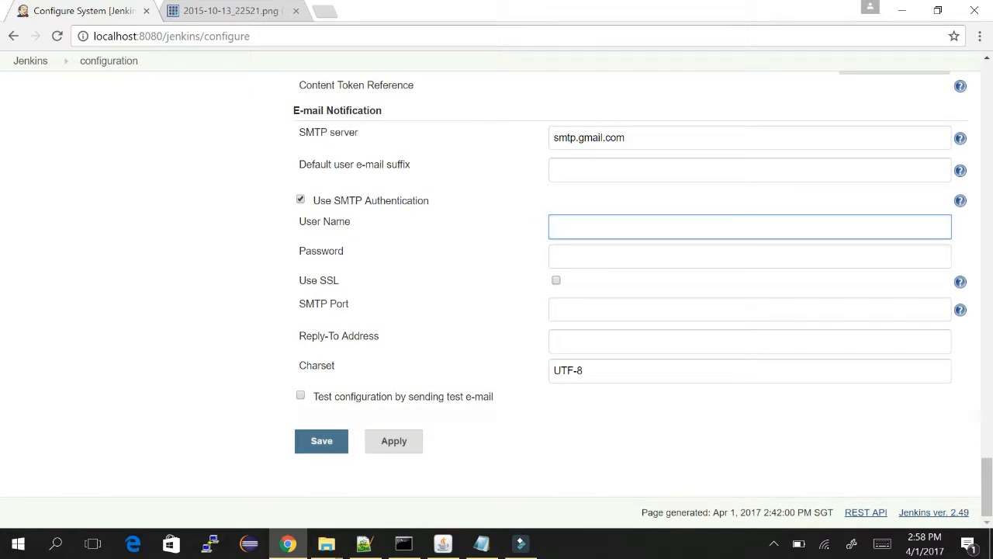
click(560, 254)
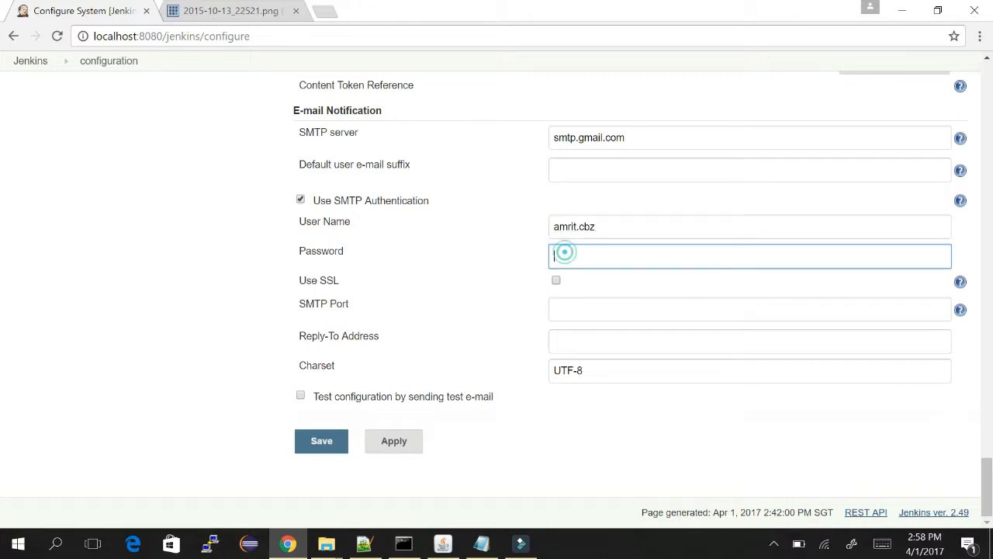
text(a)
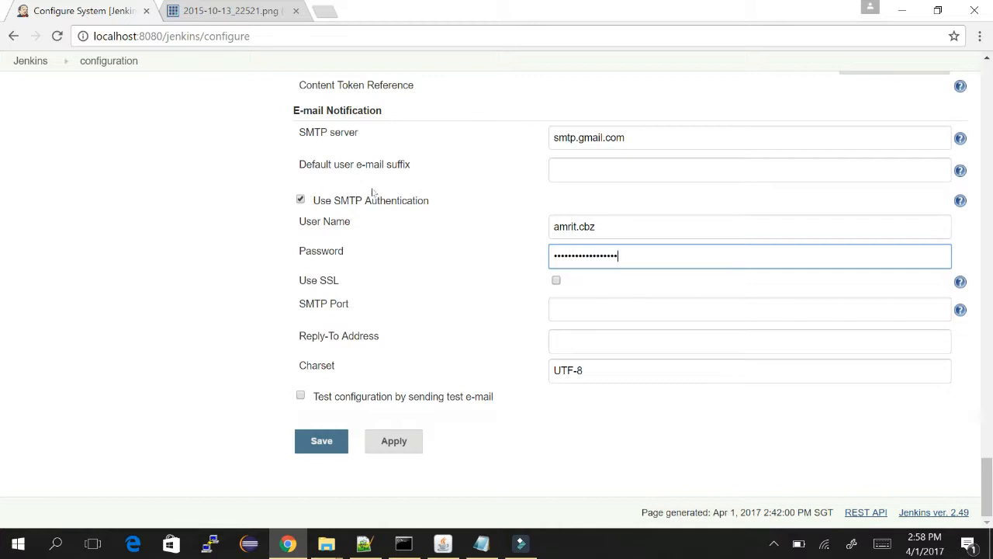
Enable SSL and set SMTP port 465, checking against the reference screenshot.
click(556, 280)
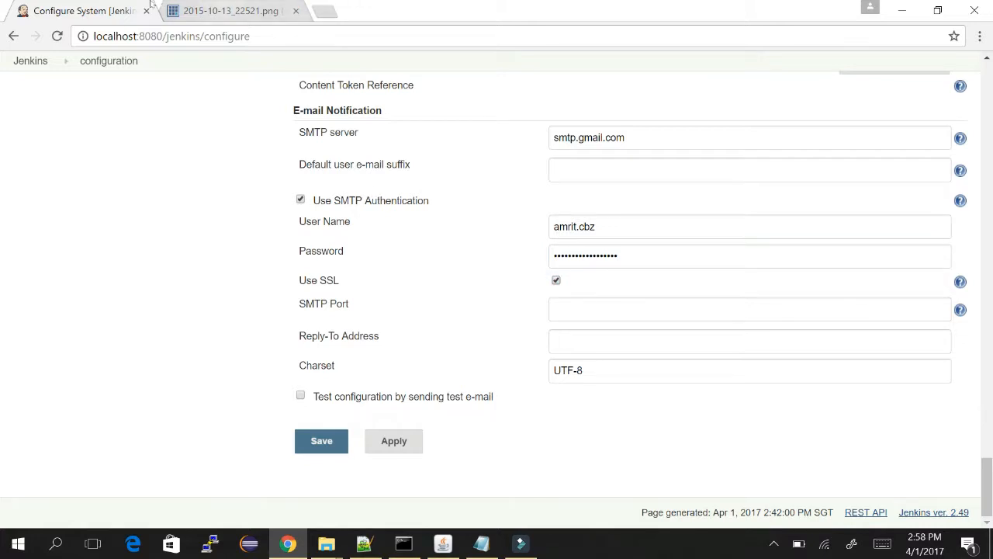
click(155, 5)
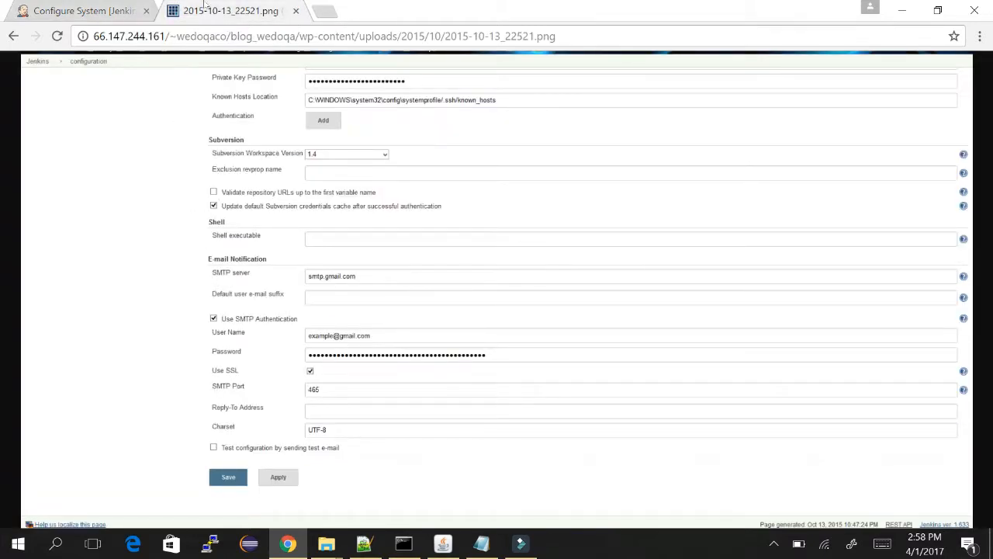
click(82, 7)
click(575, 311)
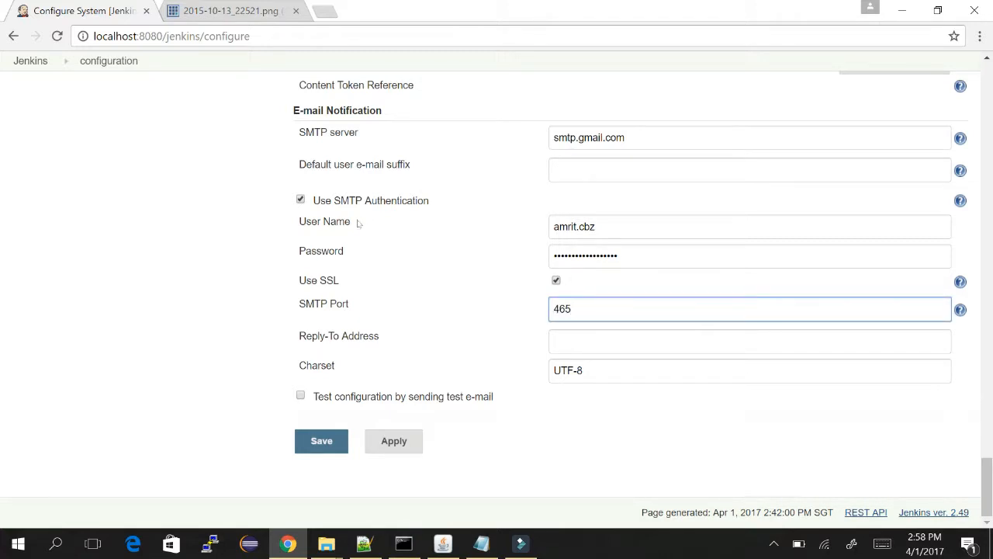
click(582, 342)
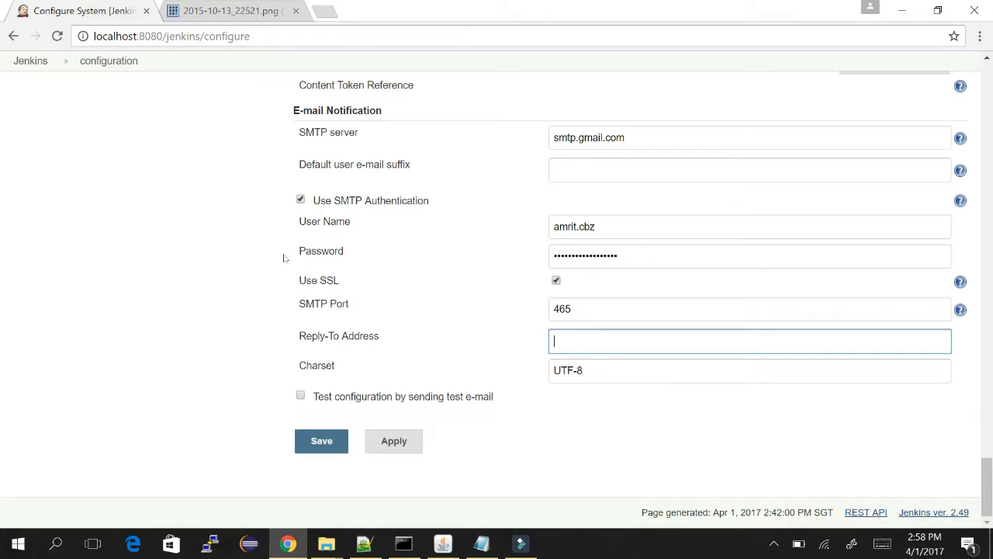
click(165, 5)
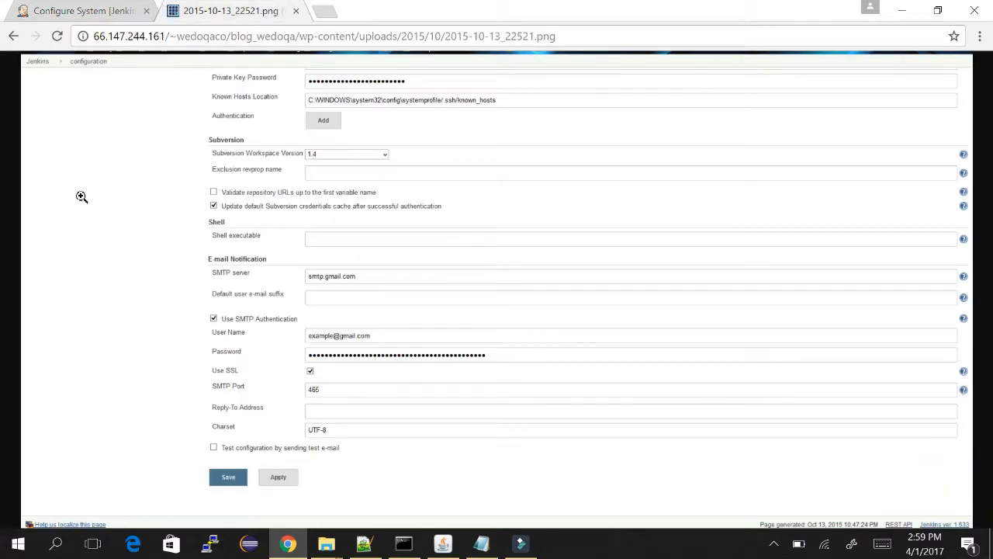
click(66, 6)
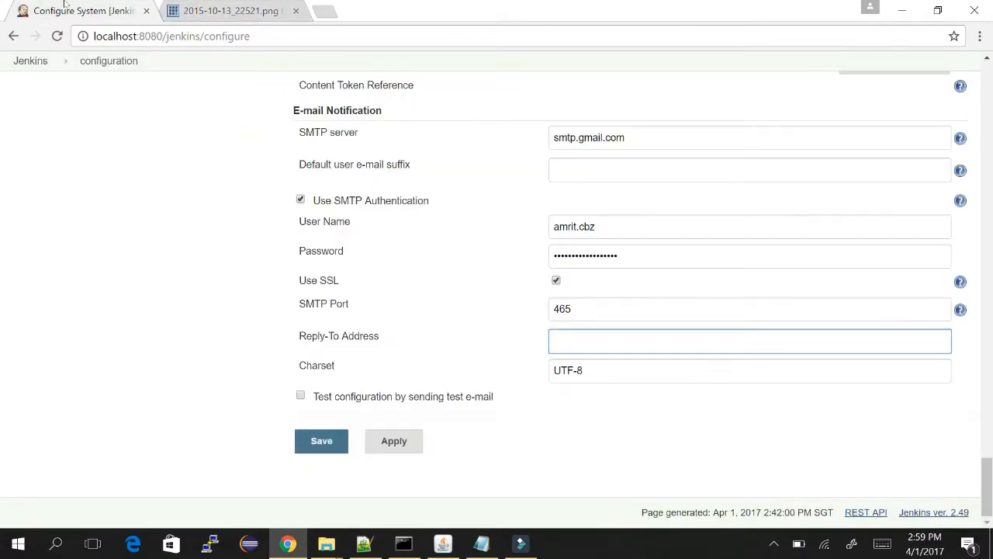
click(221, 11)
key(ctrl+t)
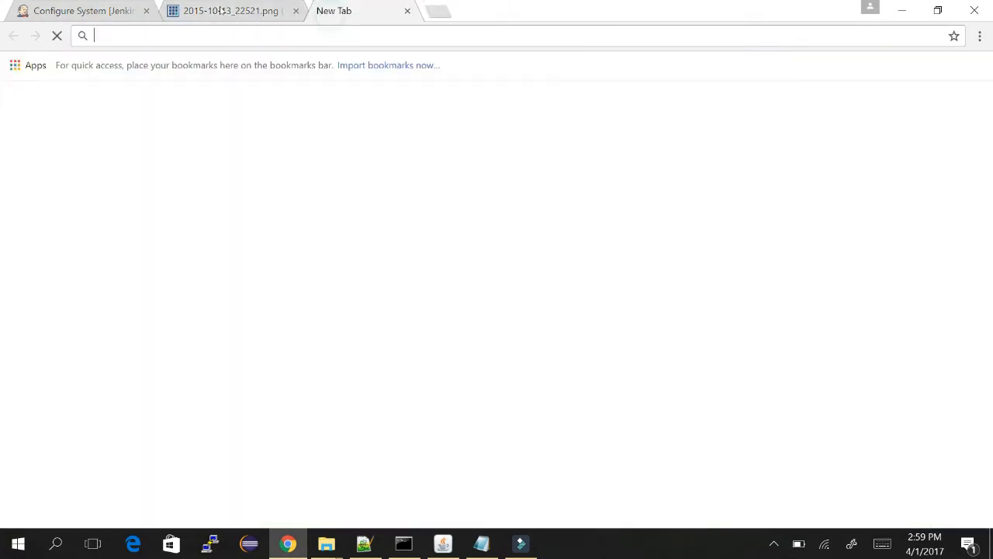
Go to Gmail and open the Google Account's Sign-in & security settings.
text(gm)
key(Return)
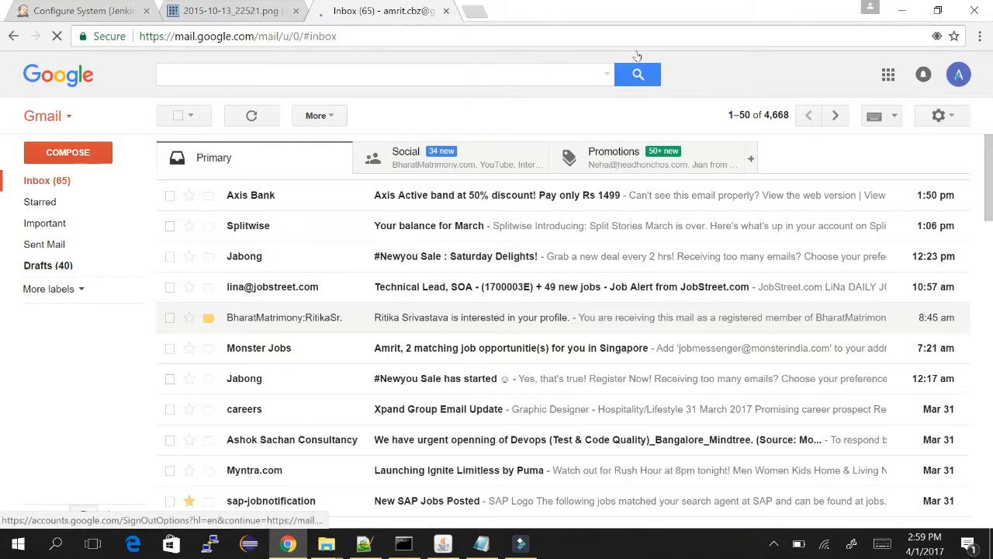
click(958, 75)
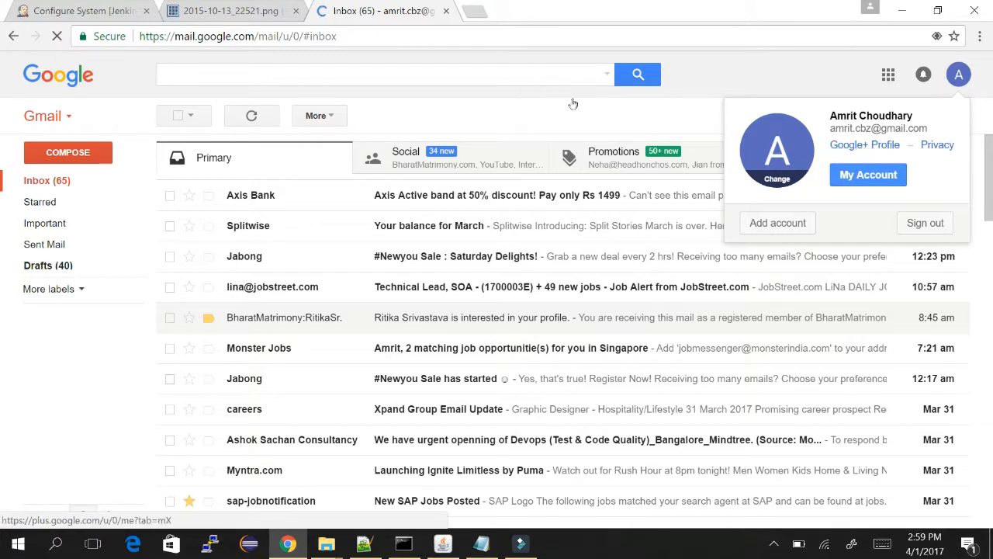
click(868, 175)
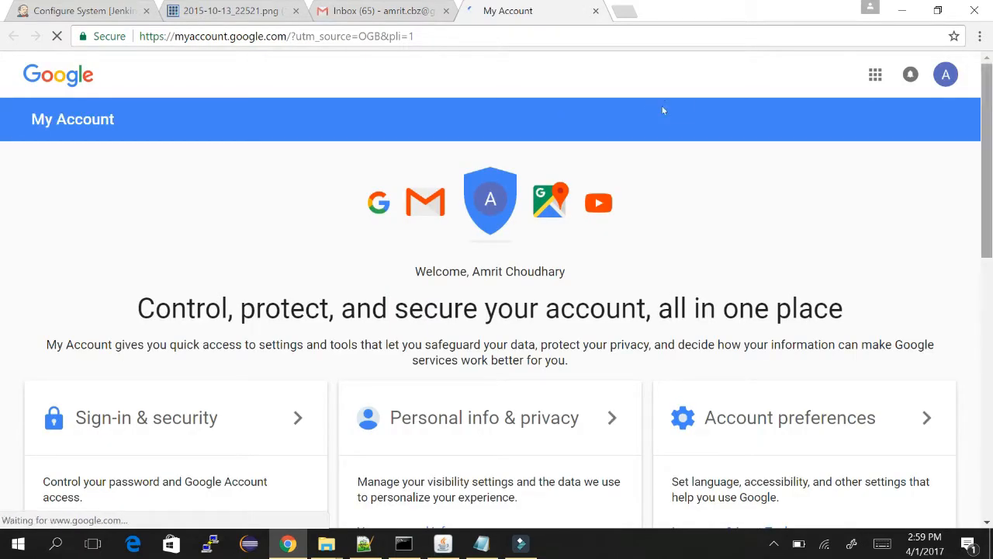
scroll(661, 136, down, 3)
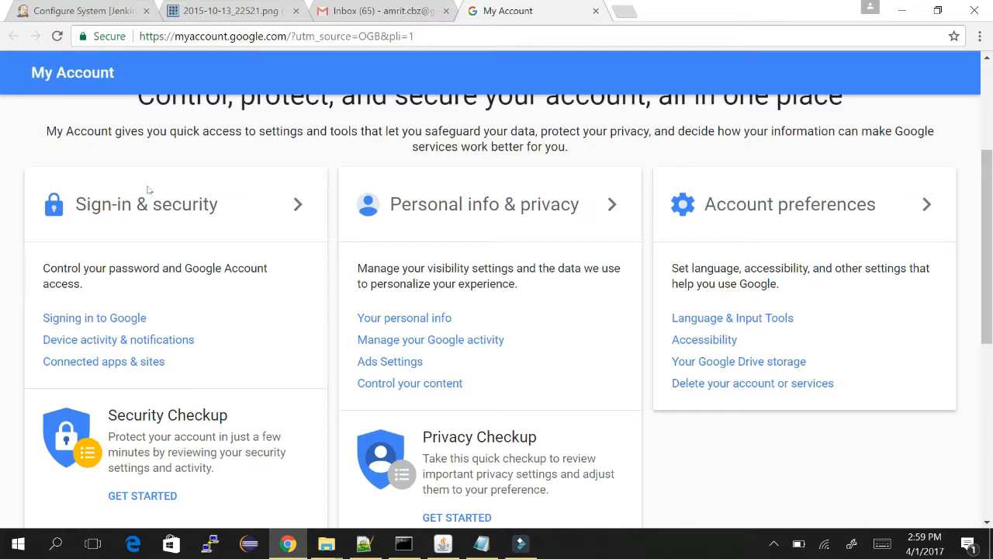
click(97, 137)
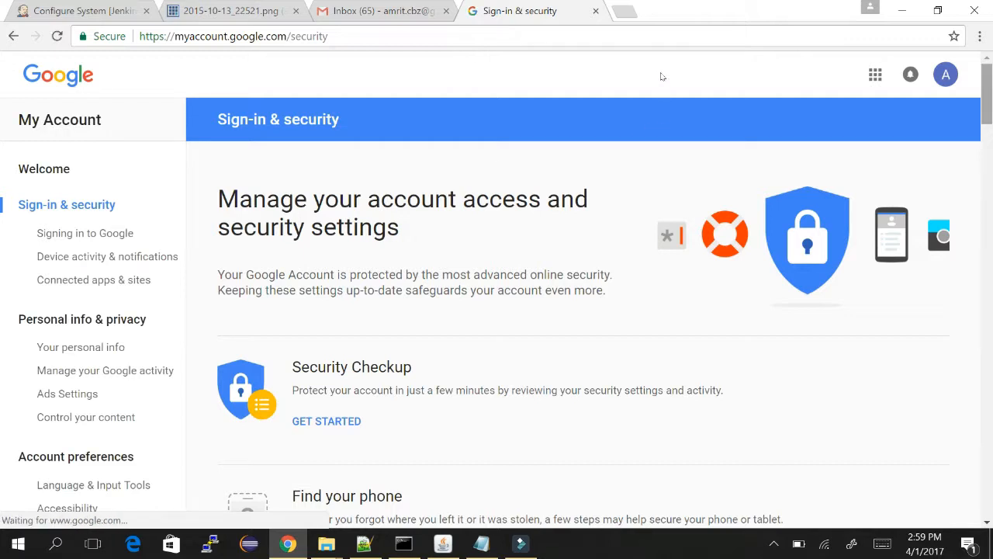
Switch 'Allow less secure apps' to ON in the Google Account security settings.
scroll(662, 76, down, 1)
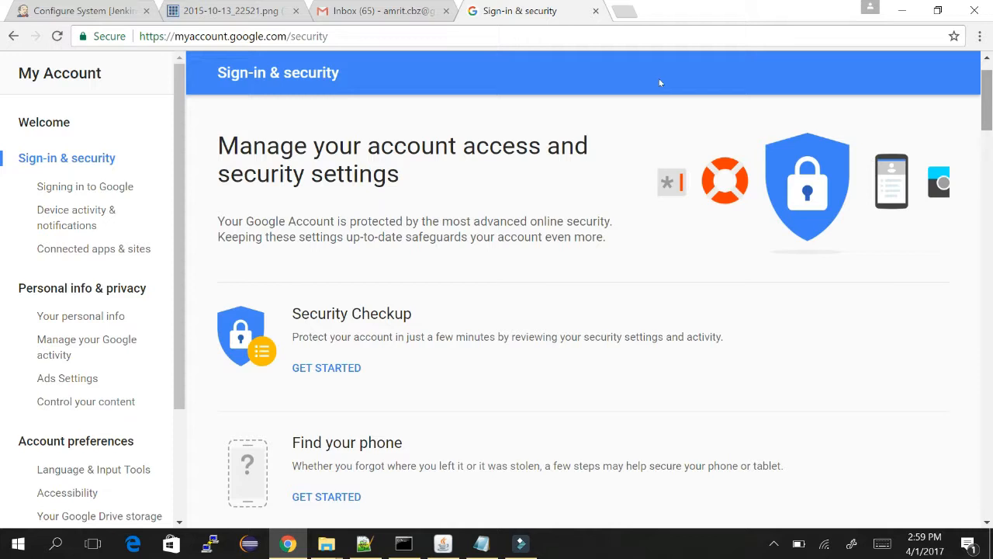
scroll(659, 80, down, 2)
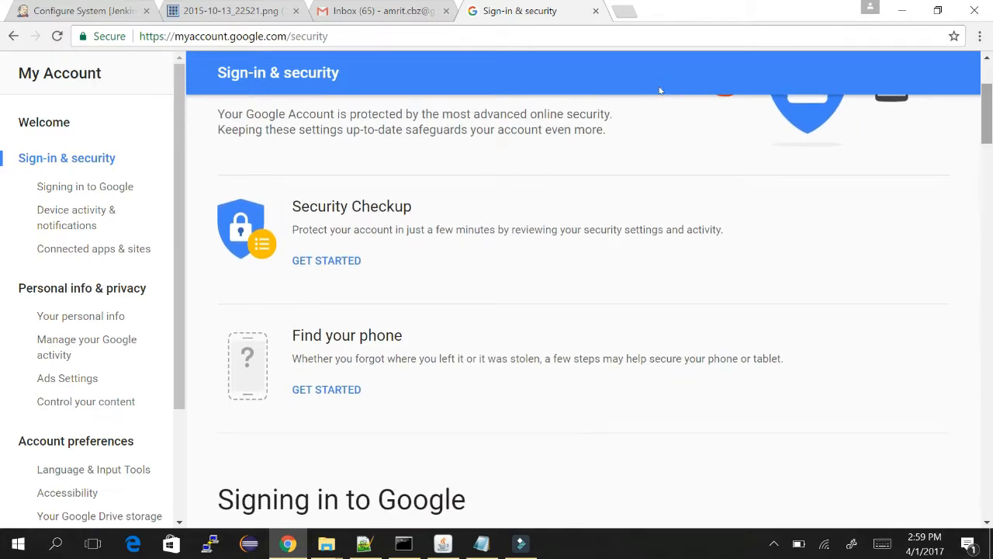
scroll(125, 233, down, 1)
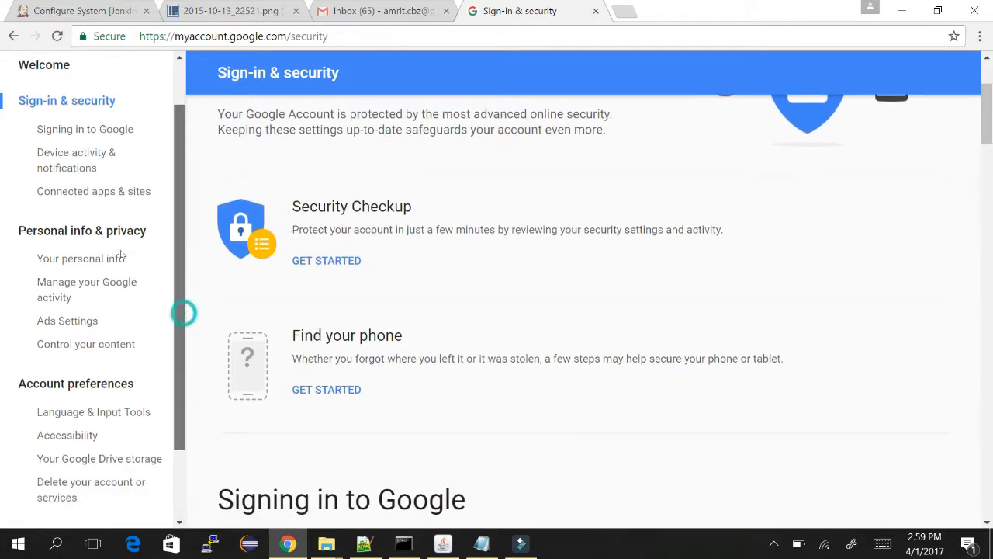
scroll(121, 256, down, 2)
scroll(120, 289, up, 3)
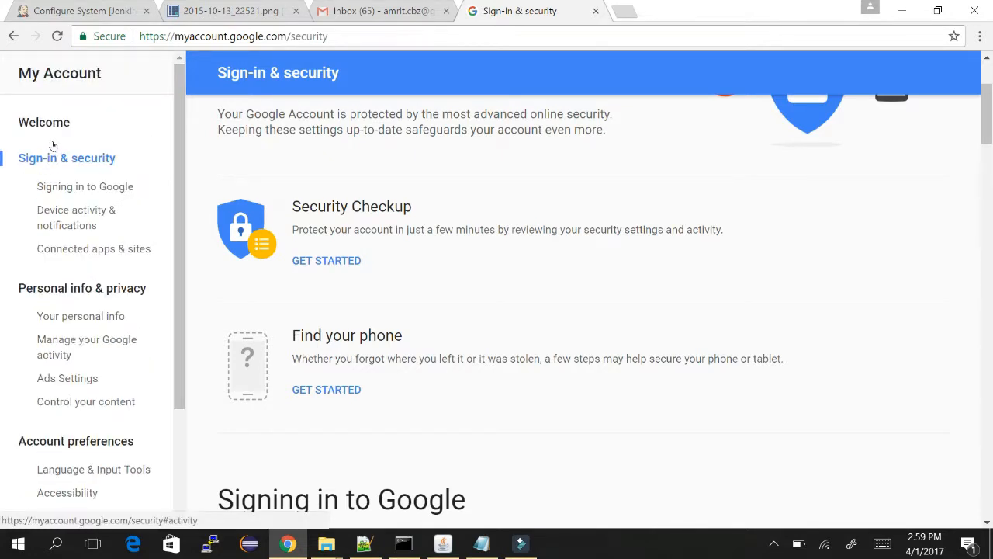
click(81, 212)
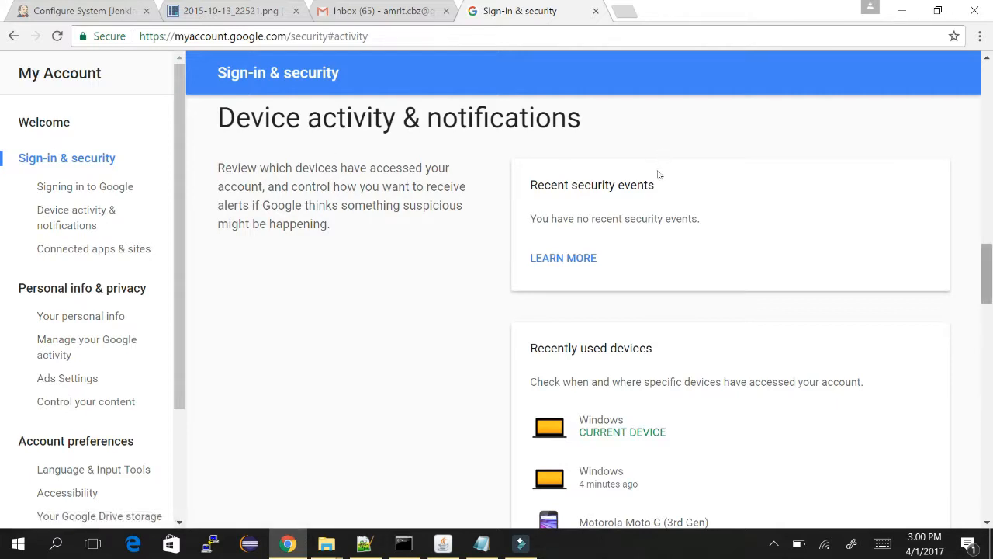
scroll(660, 193, down, 2)
scroll(660, 198, down, 4)
scroll(660, 209, down, 5)
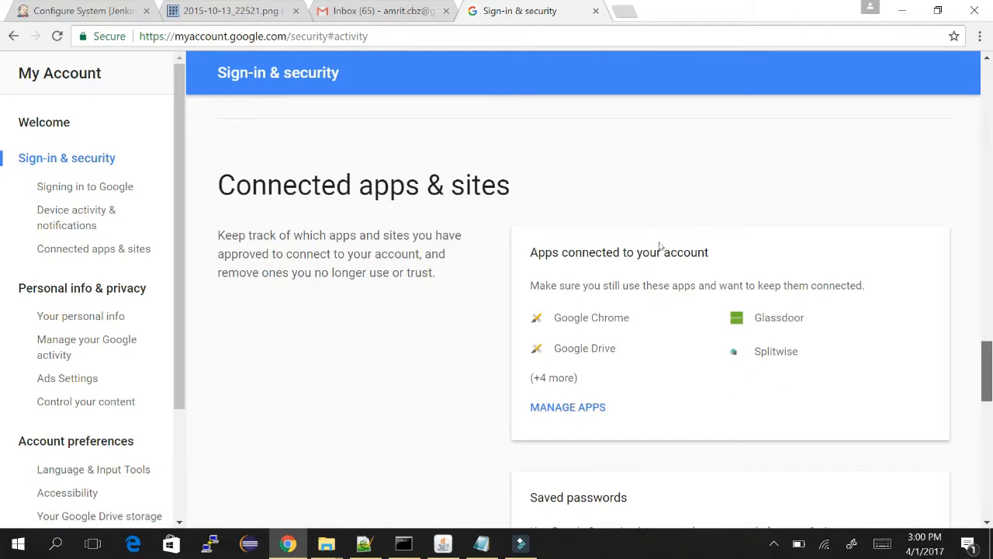
scroll(659, 245, down, 6)
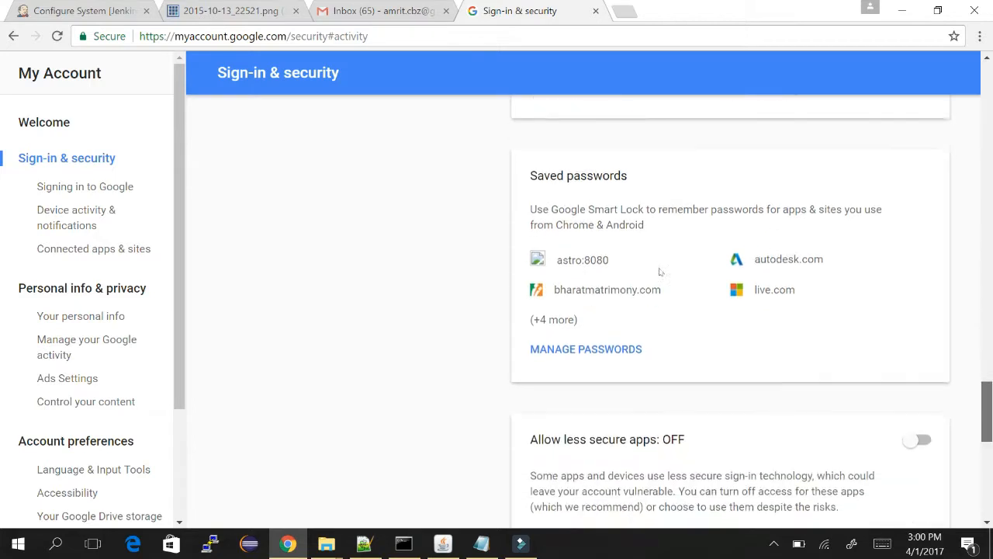
scroll(659, 283, down, 2)
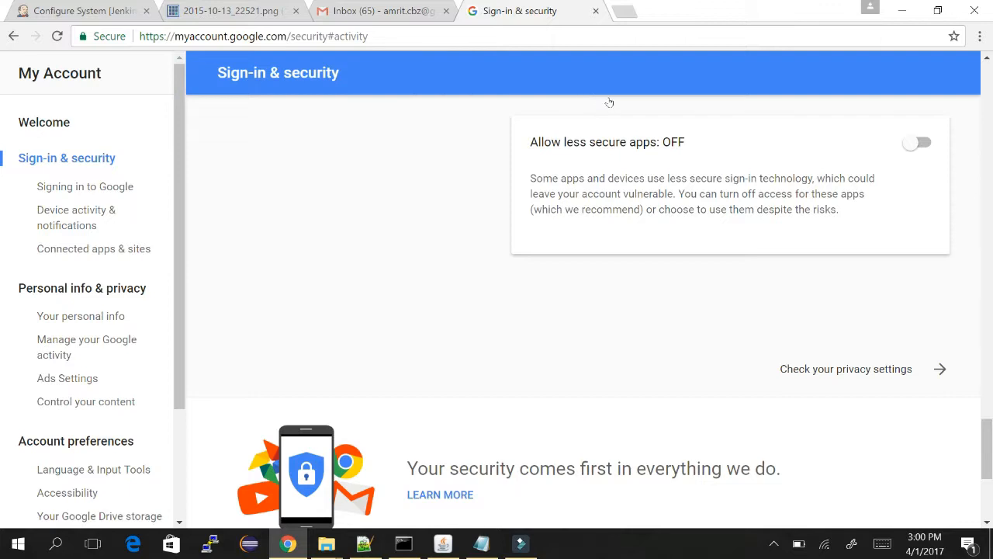
click(916, 143)
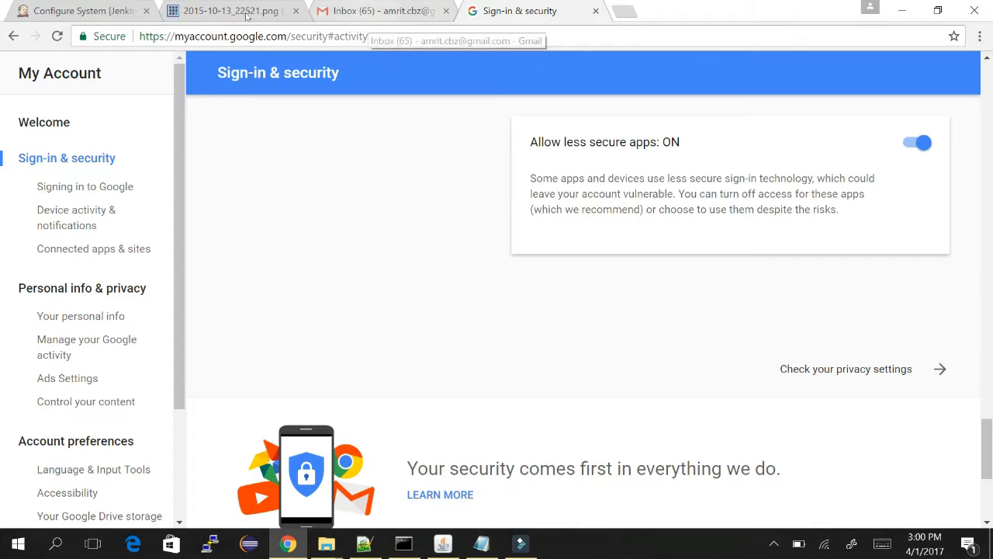
click(71, 9)
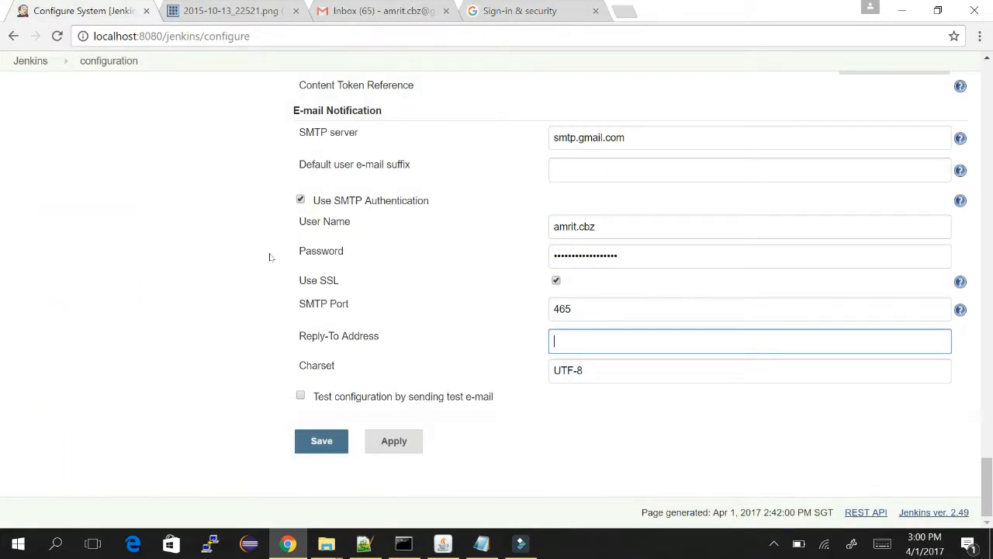
Send a test e-mail to the account's own Gmail address and confirm 'Test email #1' arrived.
click(200, 266)
key(space)
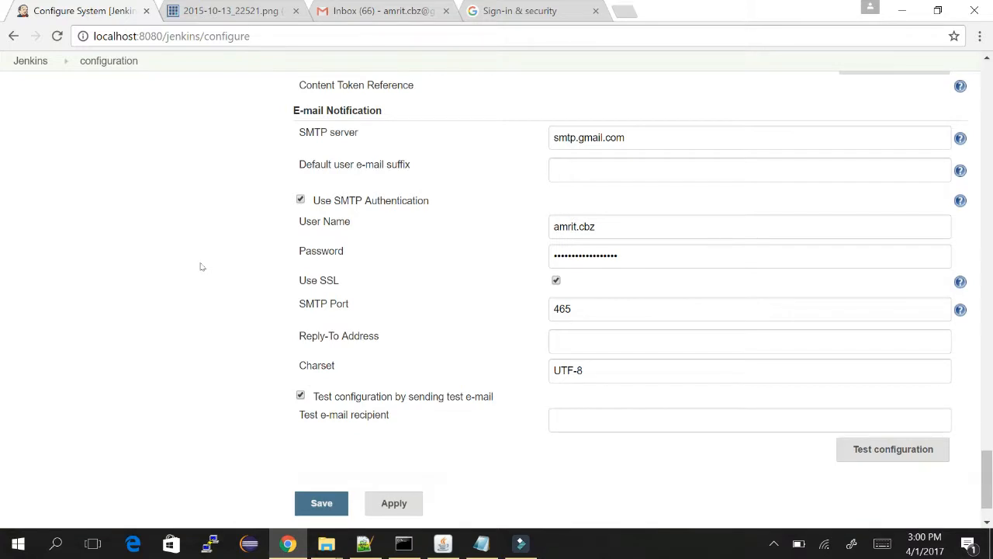
click(621, 419)
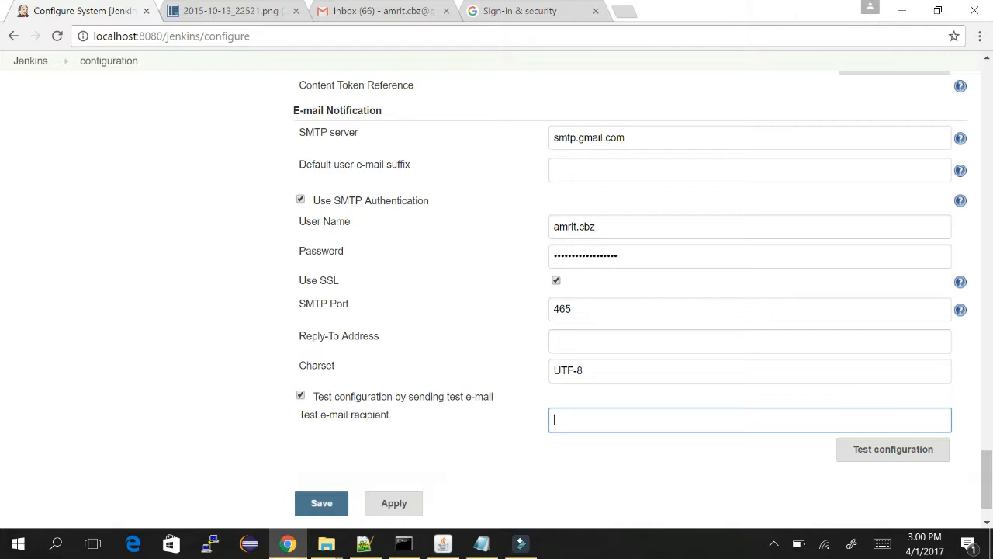
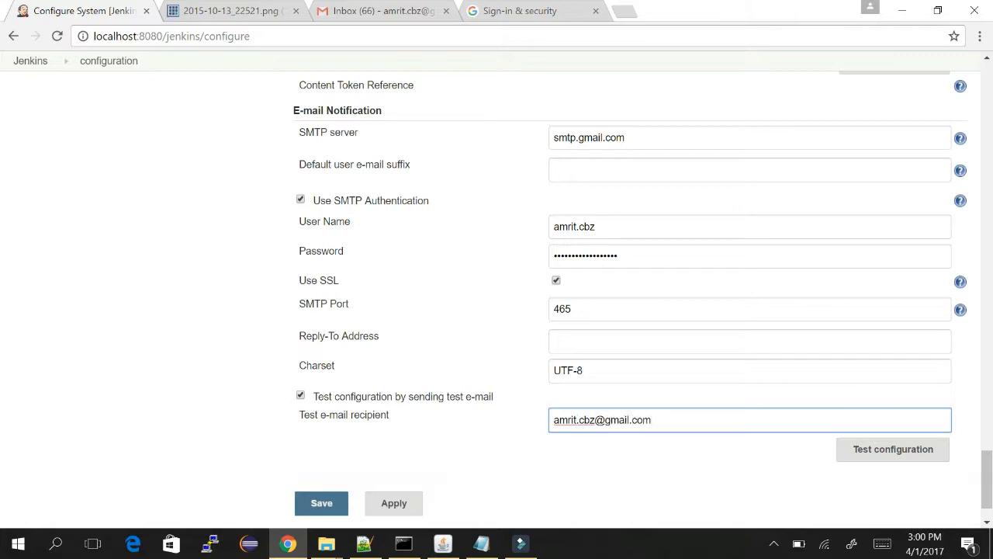
key(Tab)
key(Return)
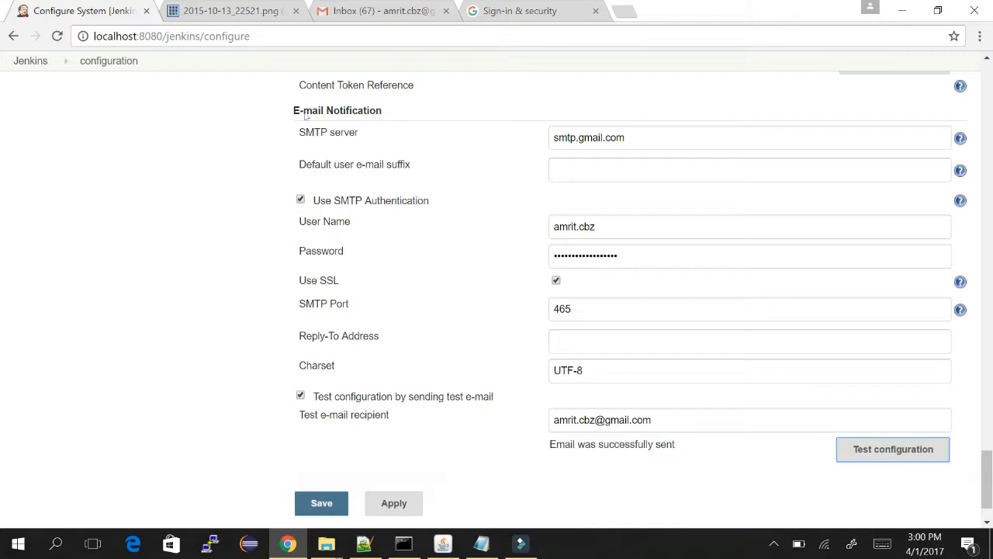
click(380, 9)
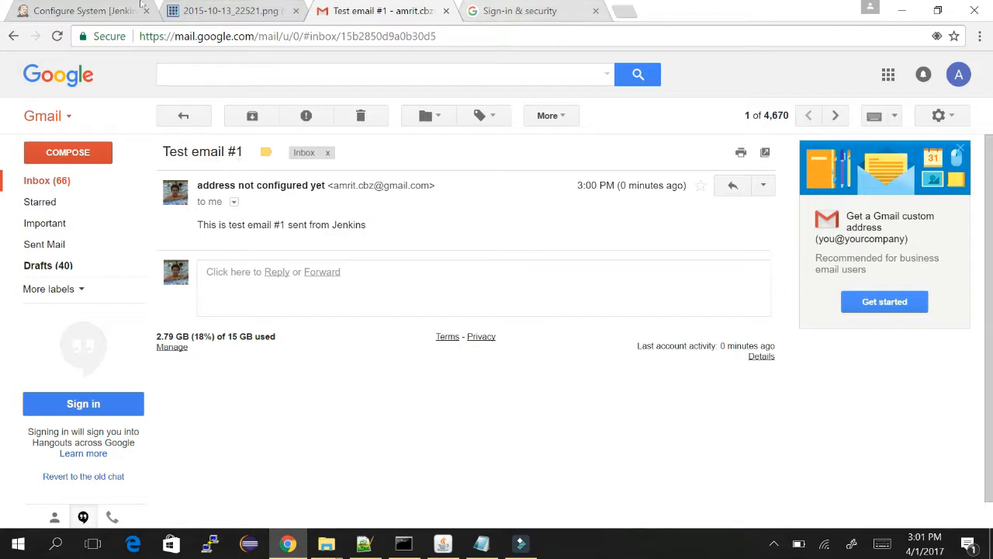
click(59, 6)
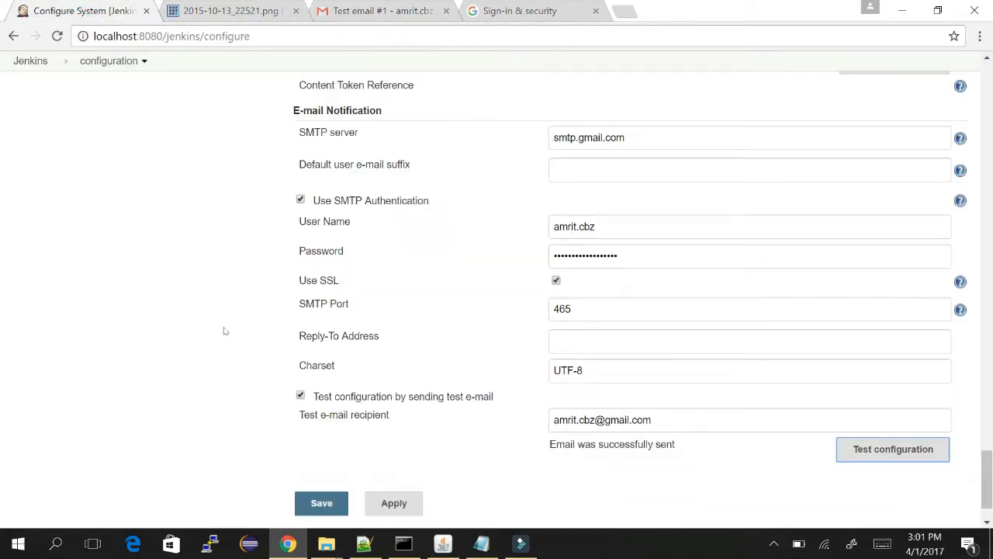
Save the e-mail notification configuration and close the Gmail, sign-in security and image tabs.
key(Tab)
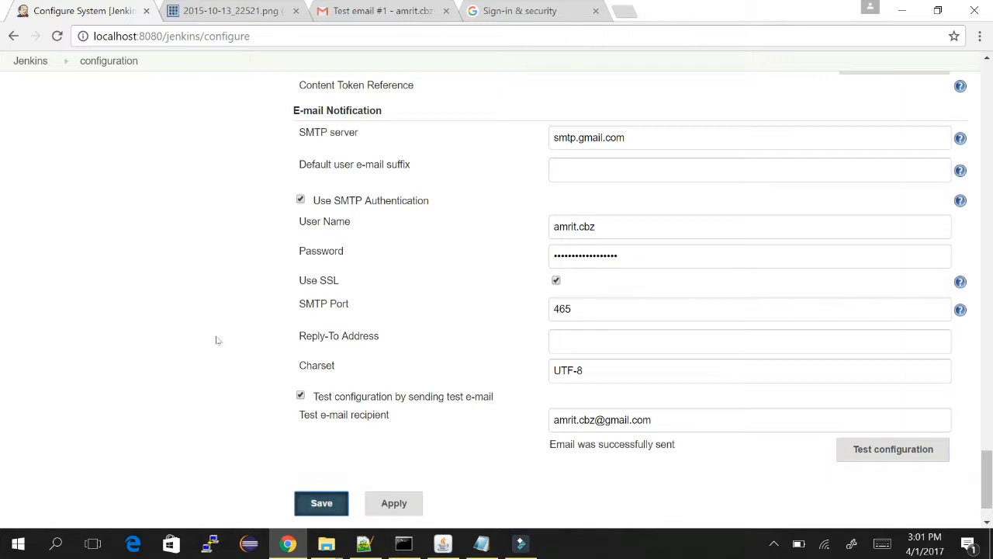
key(Return)
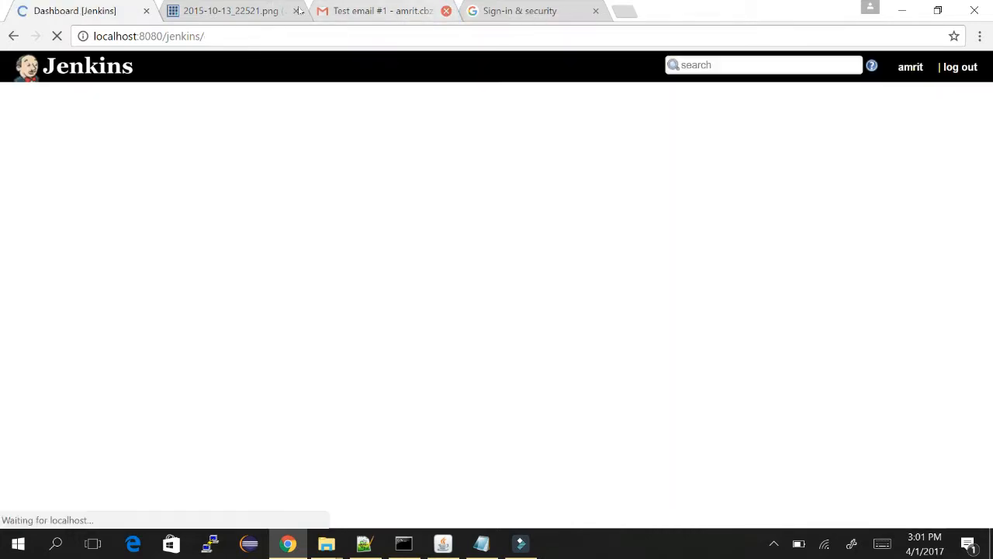
click(446, 10)
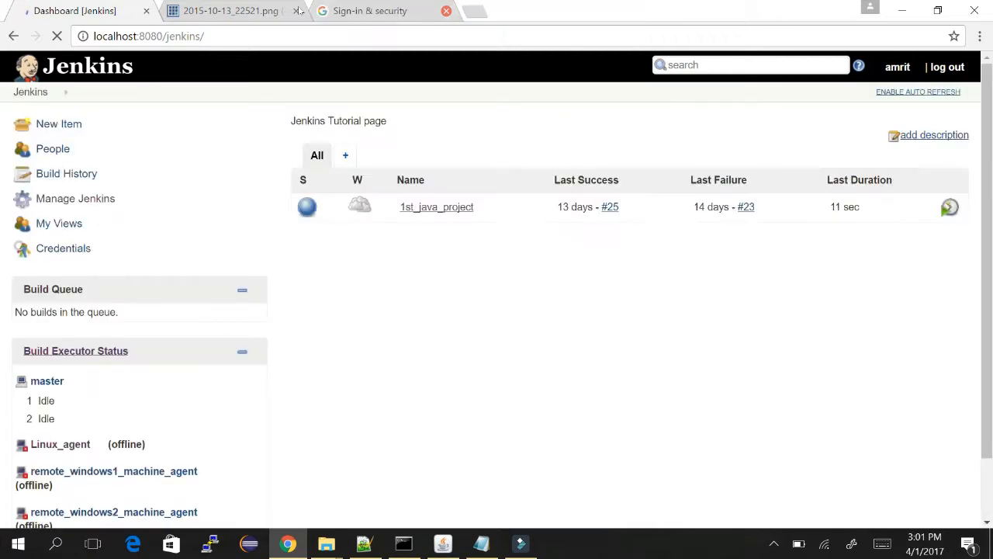
click(447, 11)
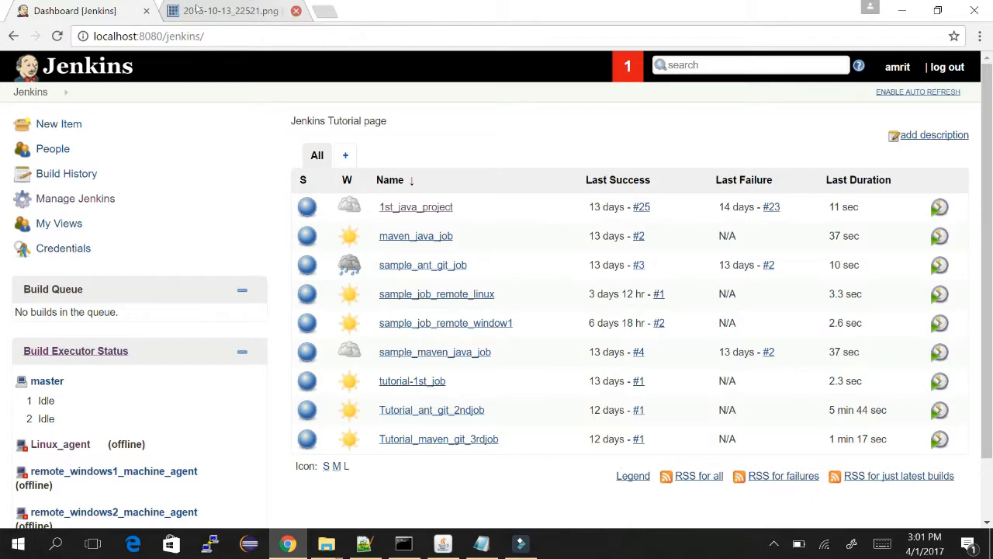
click(299, 11)
Go to the Manage Jenkins page and bring the manage_jenkins notes in Notepad forward.
click(97, 197)
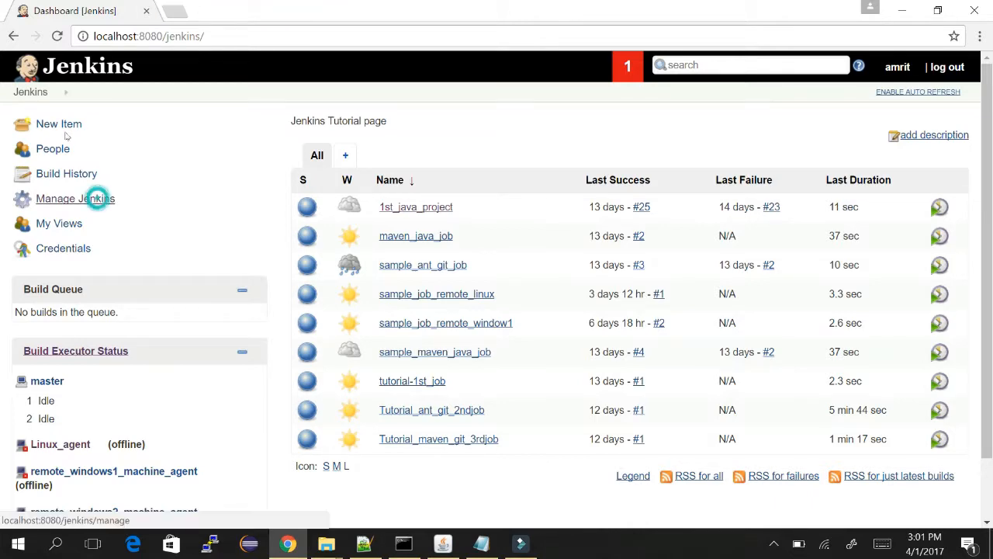
key(alt+Tab)
key(alt+Tab)
key(alt+Tab)
key(alt+Tab)
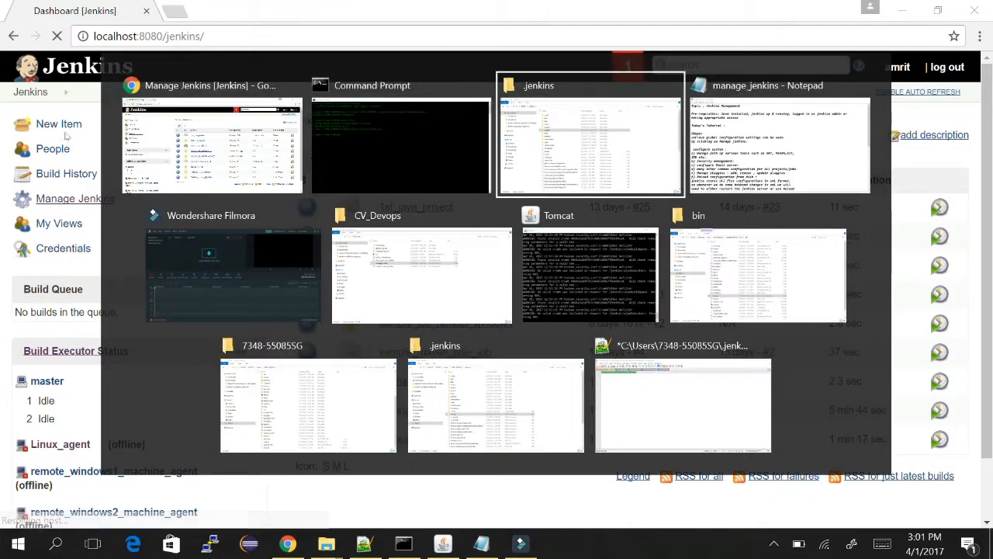
key(alt+Tab)
key(alt+Tab)
key(alt+Tab)
key(alt+Tab)
key(alt+Tab)
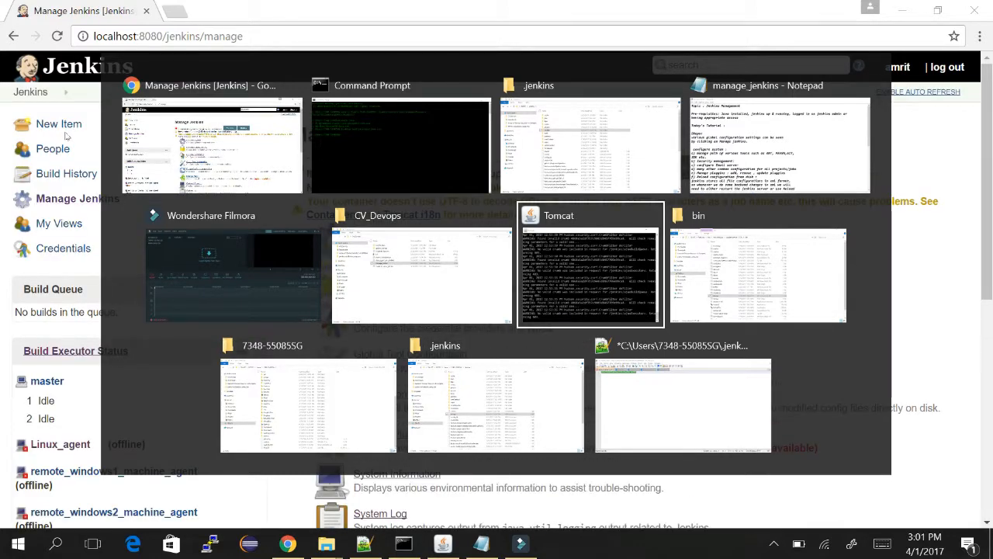
key(alt+Tab)
key(alt+Tab)
key(alt+Tab)
key(alt+Tab)
key(alt+Tab)
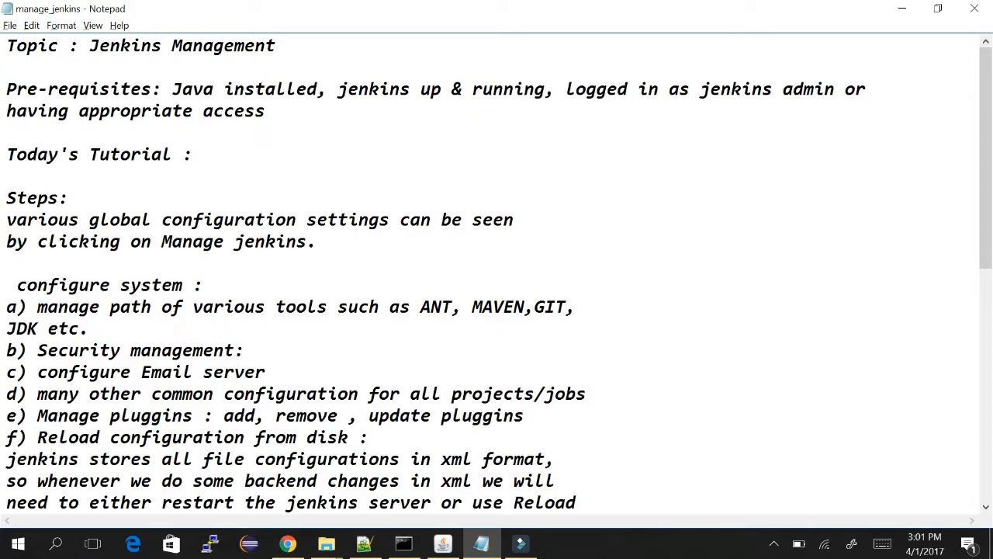
Highlight the tool-paths note in Notepad, glancing back at the Manage Jenkins page.
drag(114, 326, 6, 307)
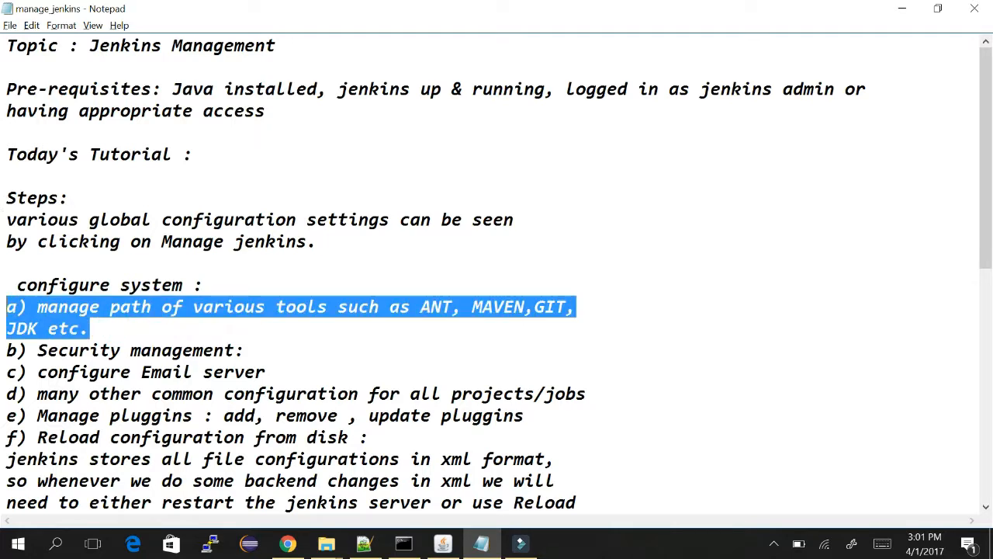
click(119, 327)
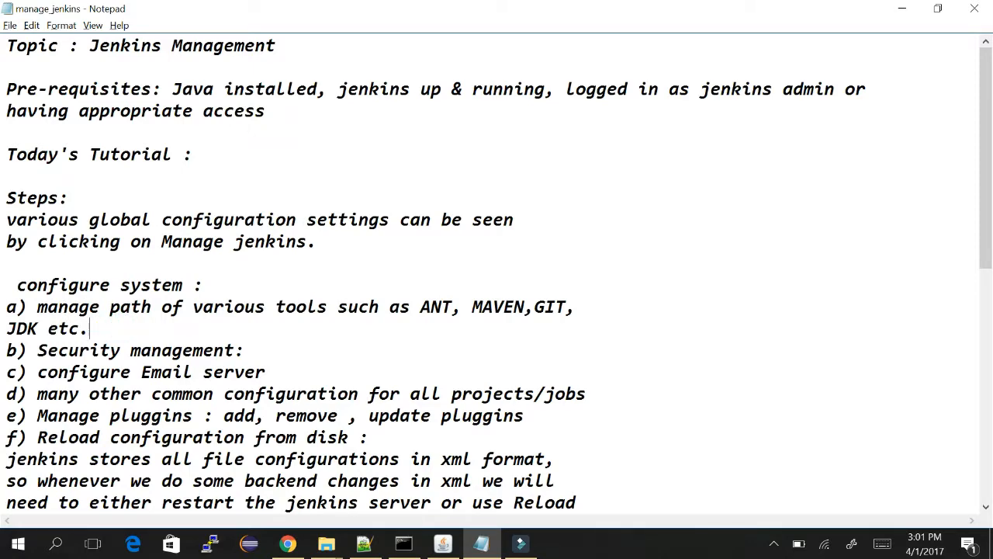
drag(114, 327, 6, 307)
key(alt+Tab)
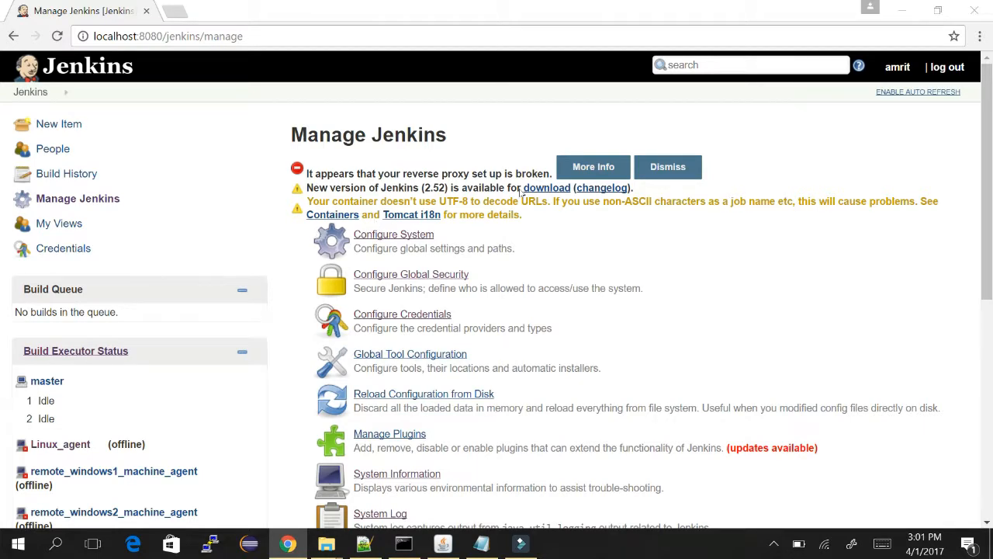
key(alt+Tab)
Number 'configure system' as '1)' and relabel Security management from 'b)' to '2)'.
click(17, 350)
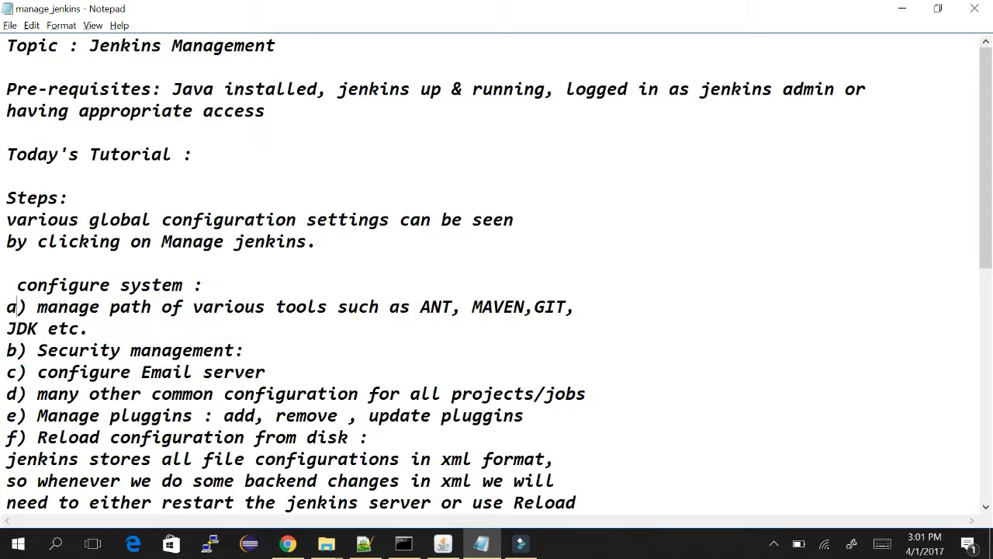
click(8, 285)
text(1))
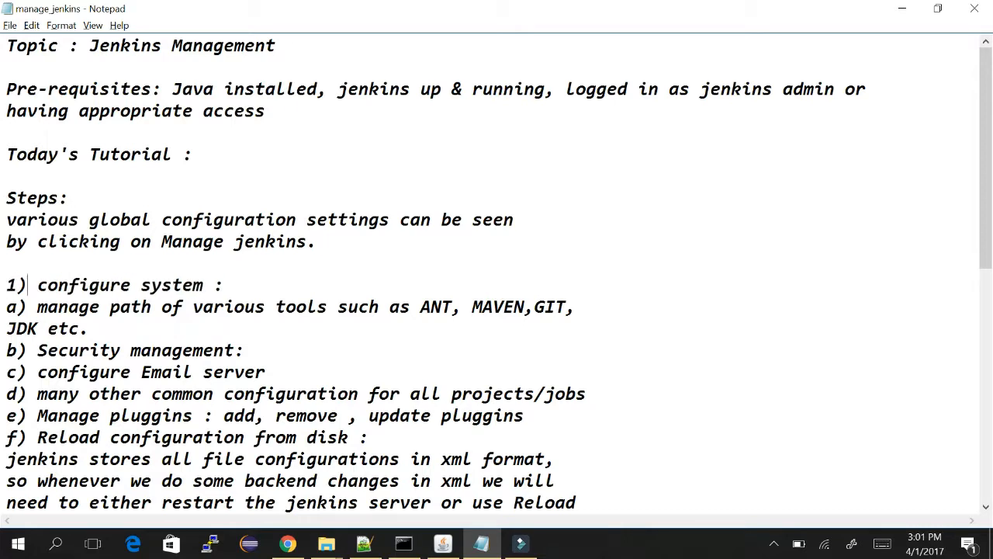
key(Down)
key(Down)
key(Down)
key(Left)
key(BackSpace)
text(2)
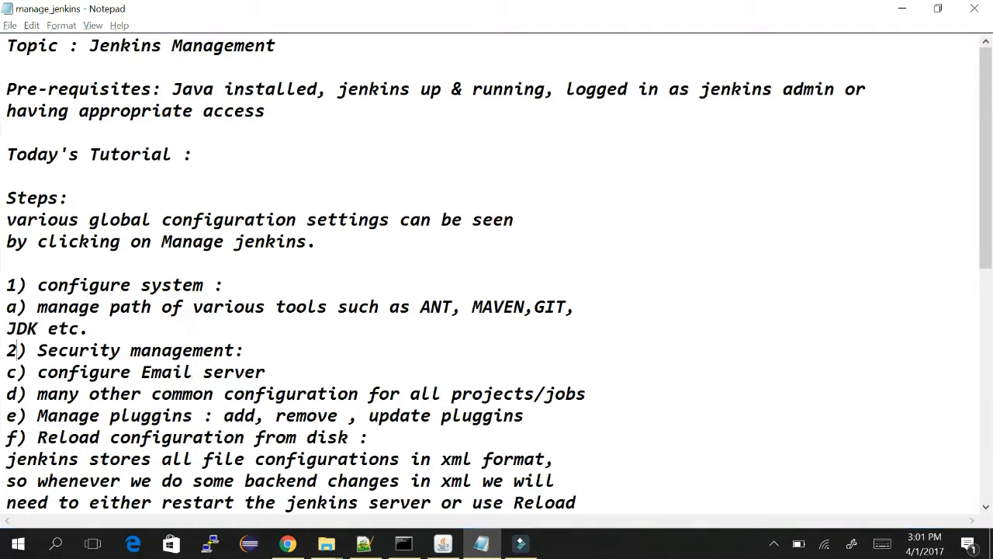
key(alt+Tab)
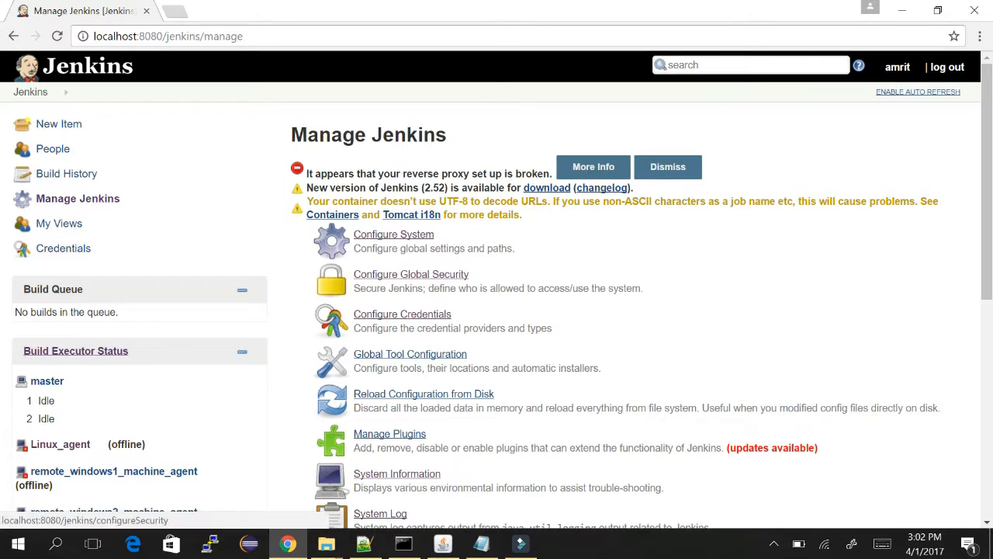
In Configure Global Security, leave the JNLP agent TCP port disabled and review the expanded Agent protocols list.
click(389, 273)
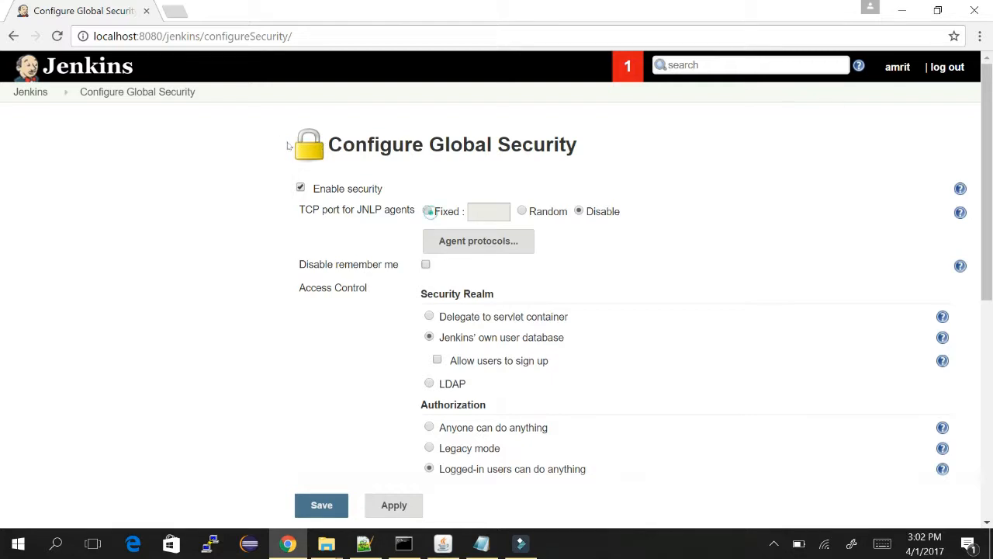
click(429, 211)
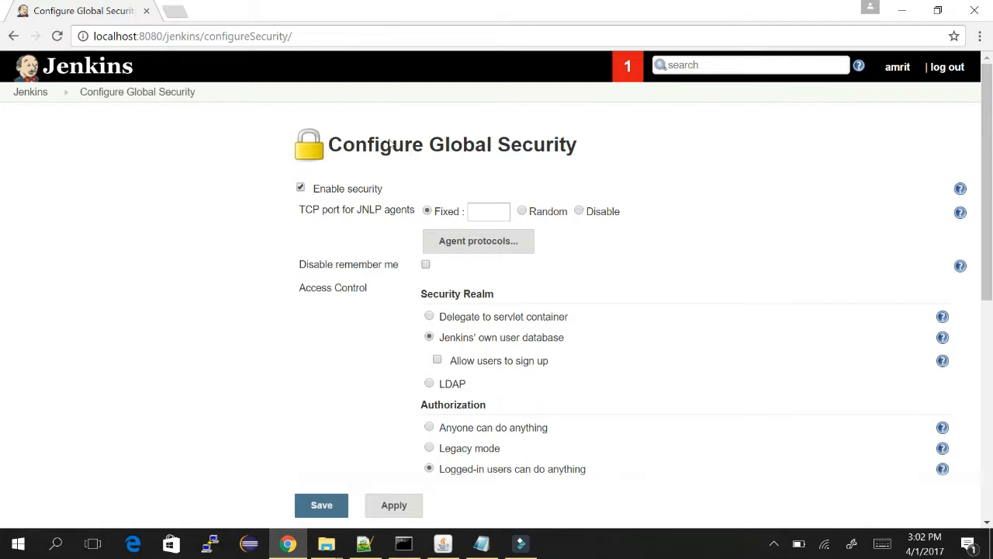
click(581, 211)
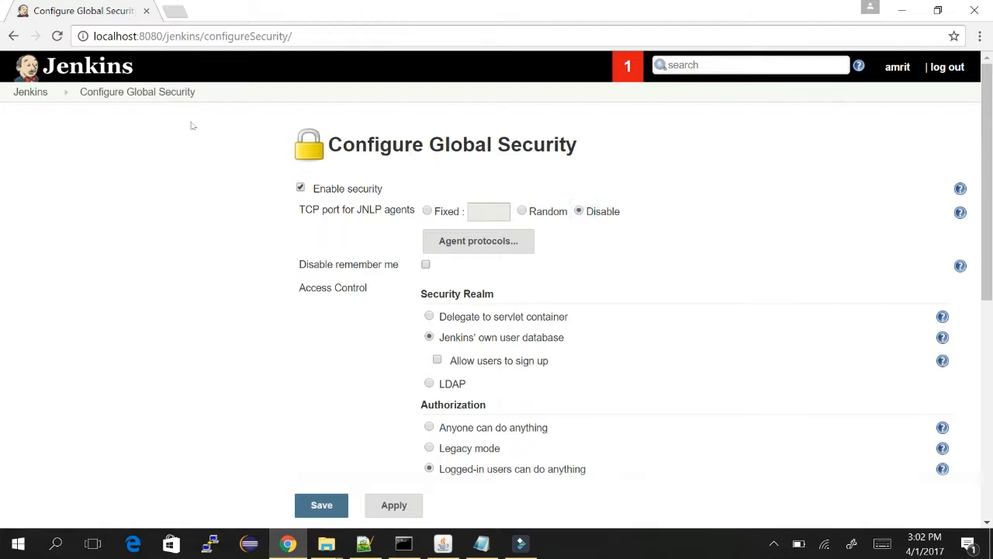
click(496, 242)
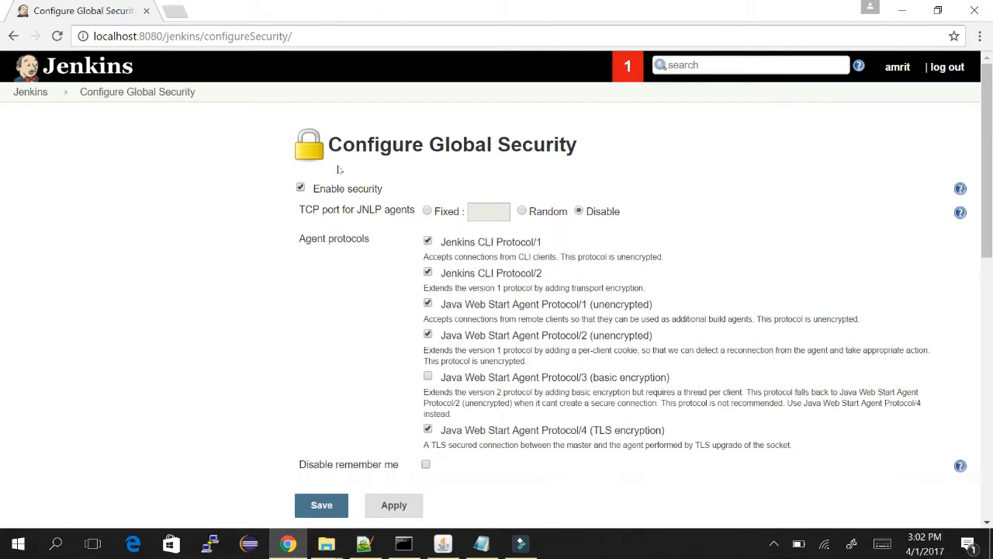
scroll(134, 179, down, 1)
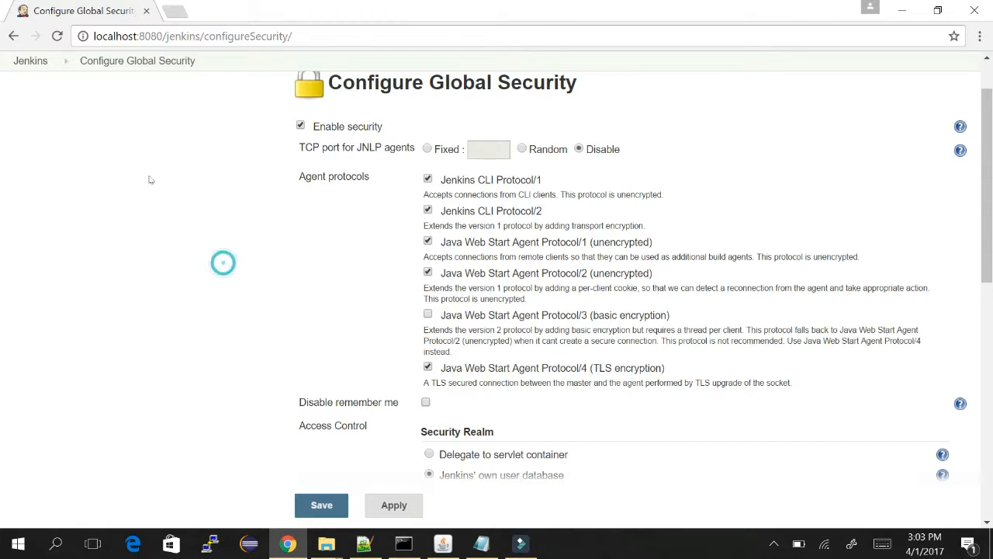
scroll(151, 179, down, 3)
scroll(150, 179, down, 1)
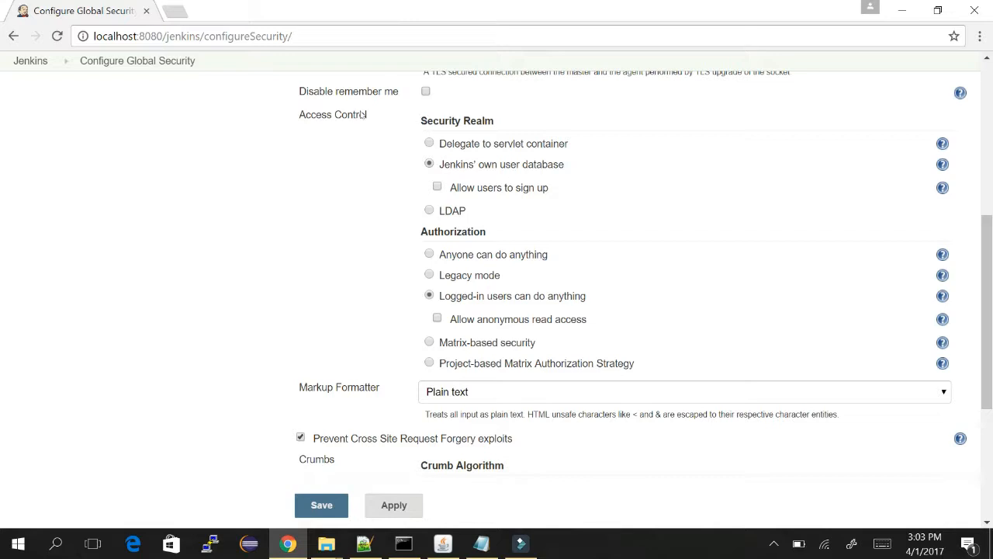
scroll(361, 115, down, 1)
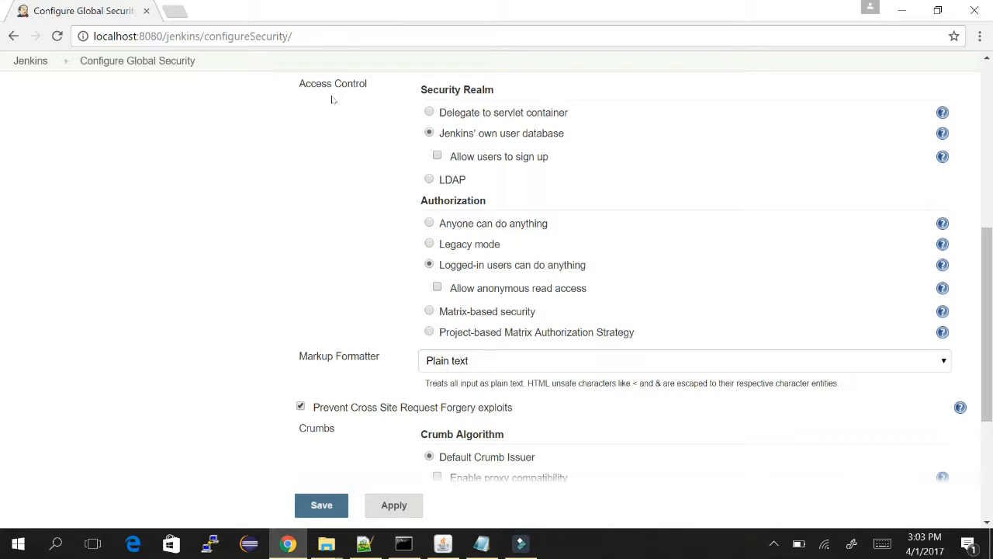
click(429, 179)
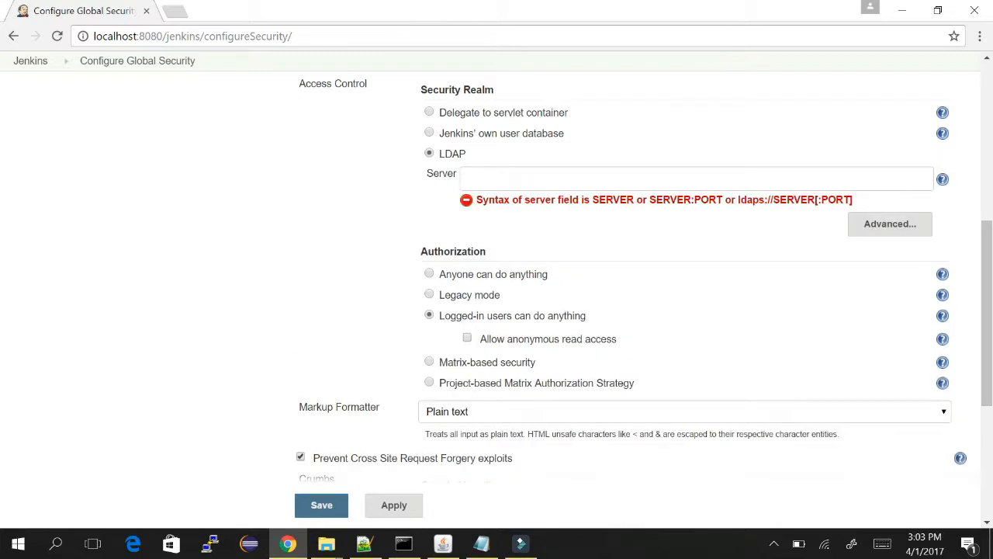
click(497, 179)
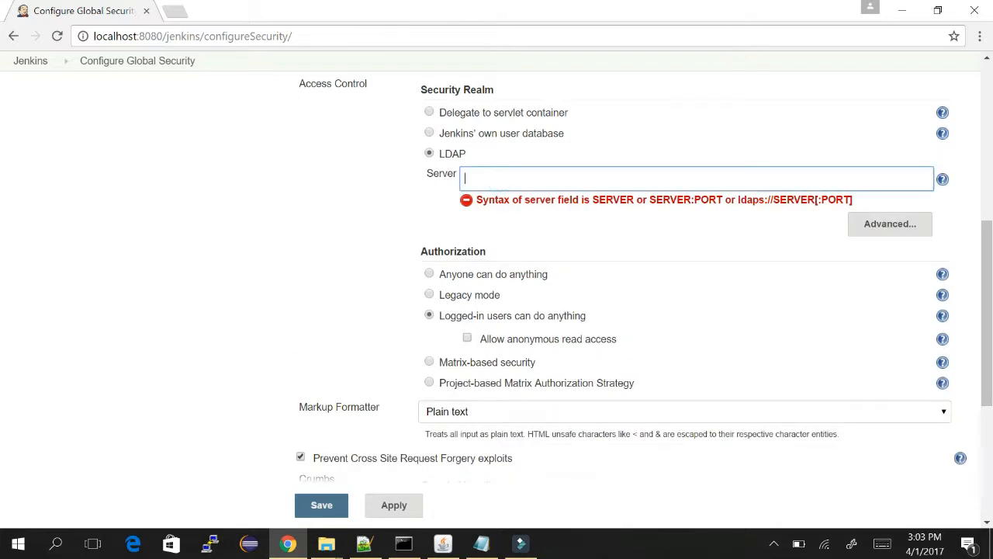
key(Tab)
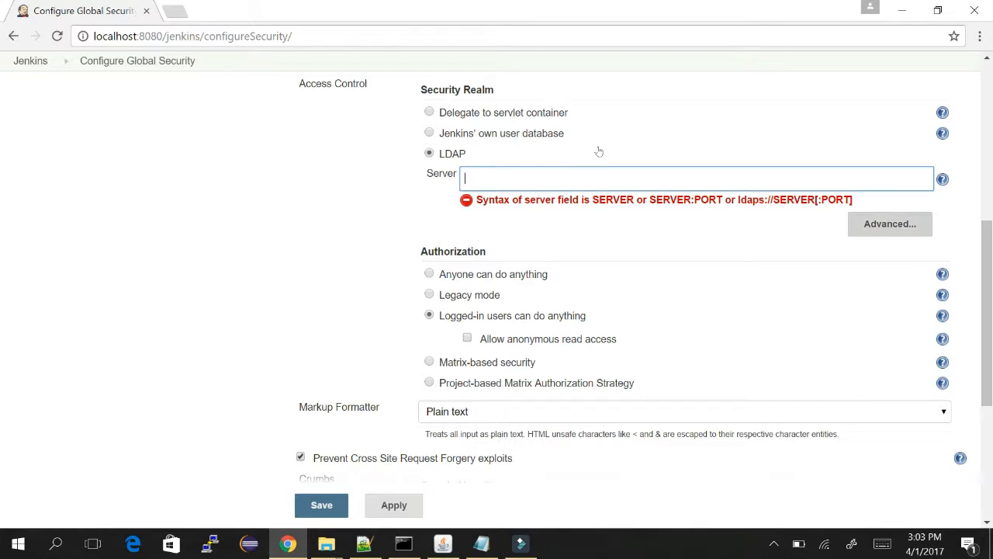
key(Return)
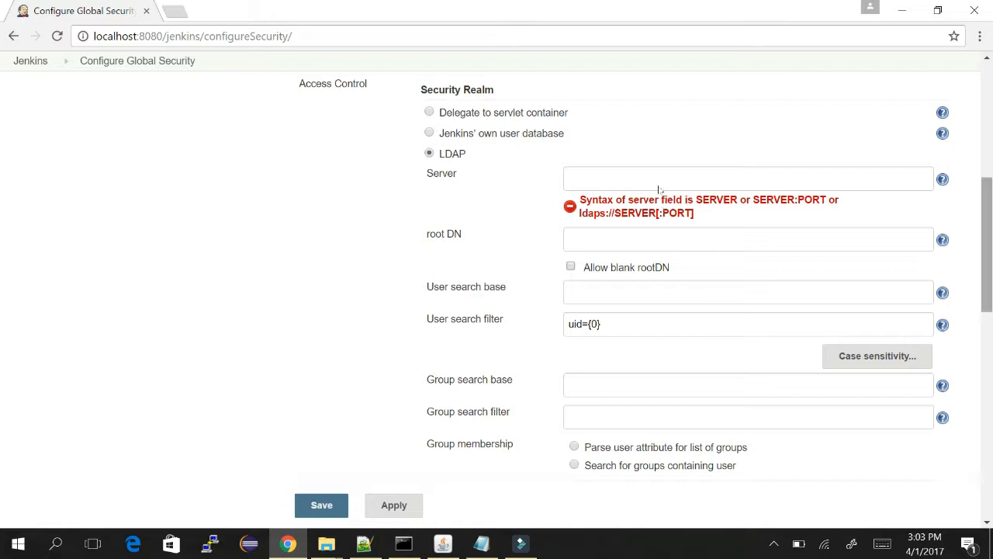
scroll(661, 202, down, 3)
scroll(664, 233, down, 1)
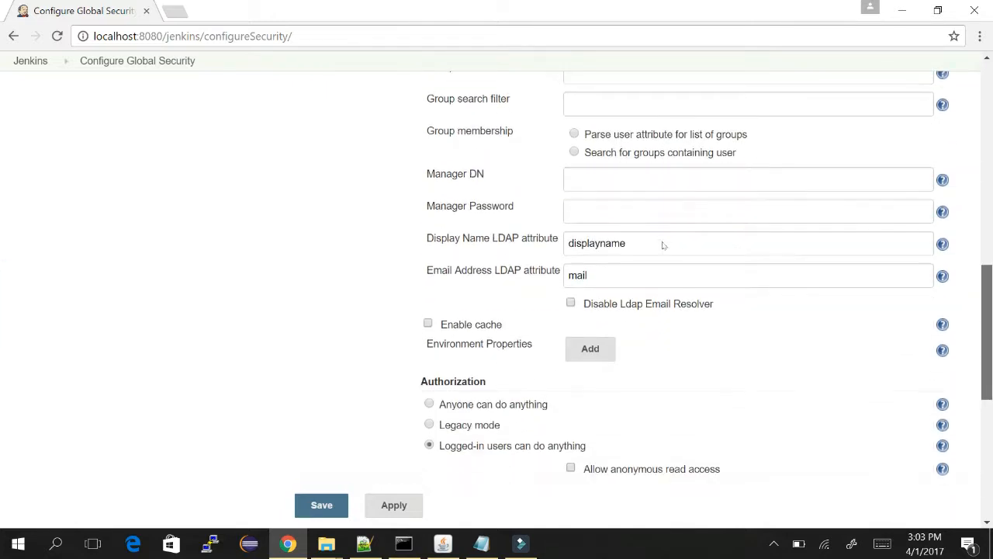
scroll(664, 245, up, 6)
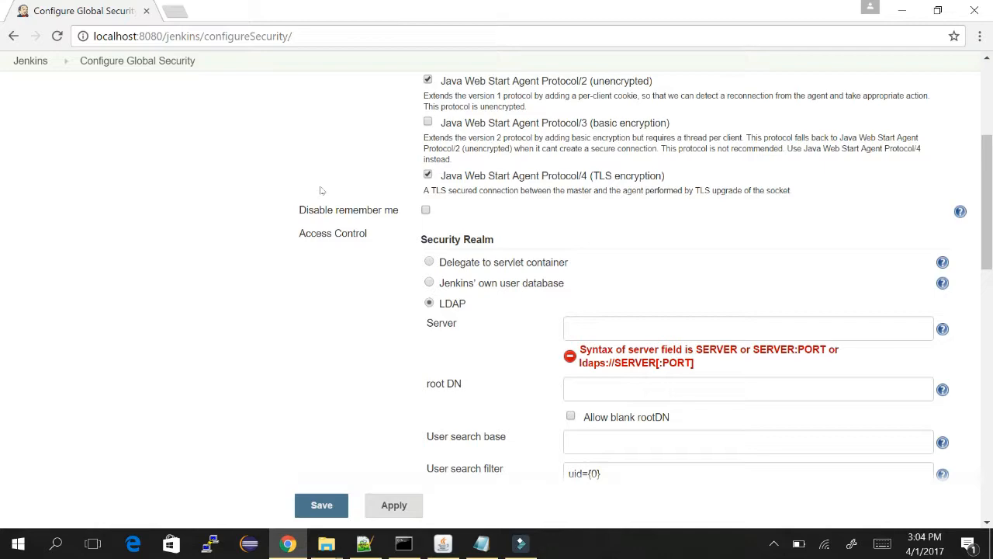
scroll(665, 112, down, 6)
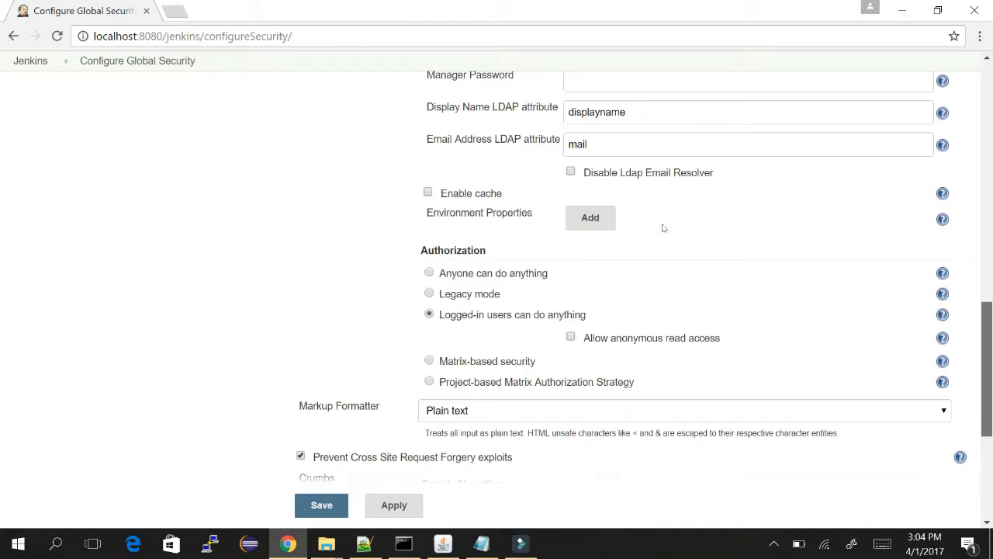
scroll(663, 186, up, 6)
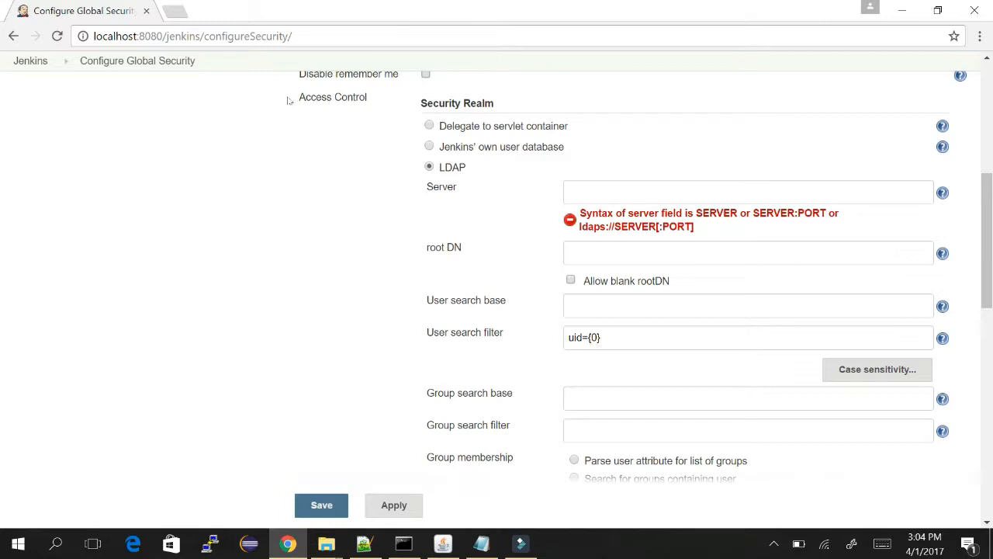
click(429, 146)
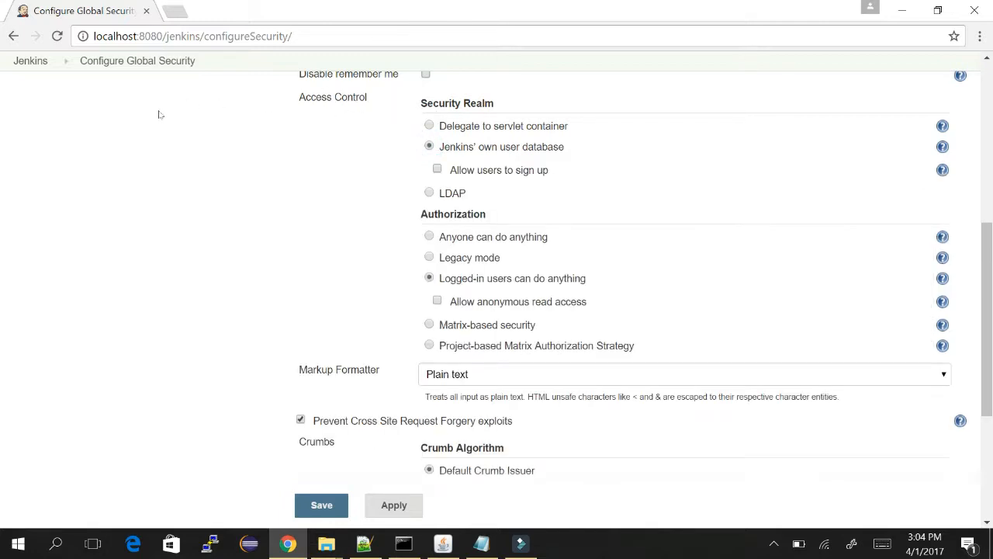
key(Down)
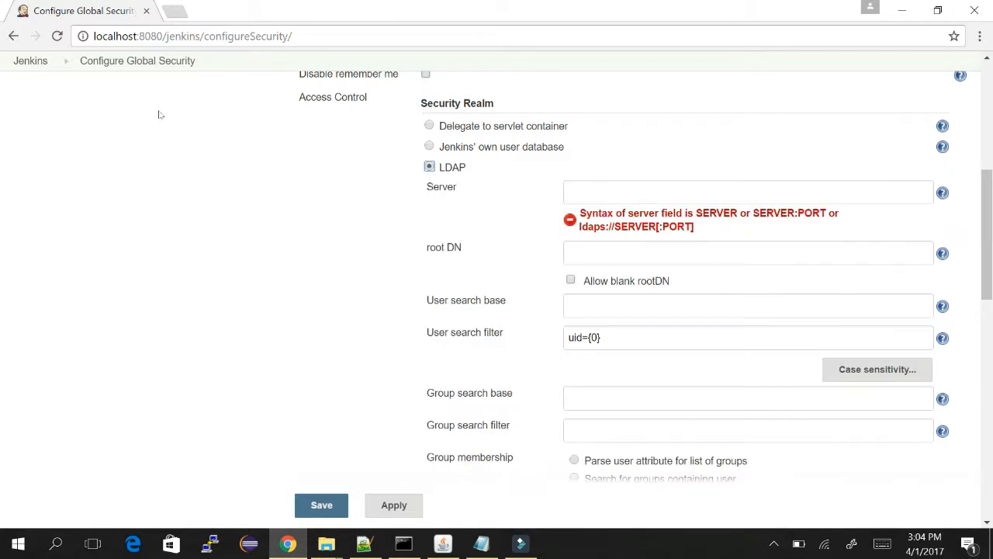
key(Up)
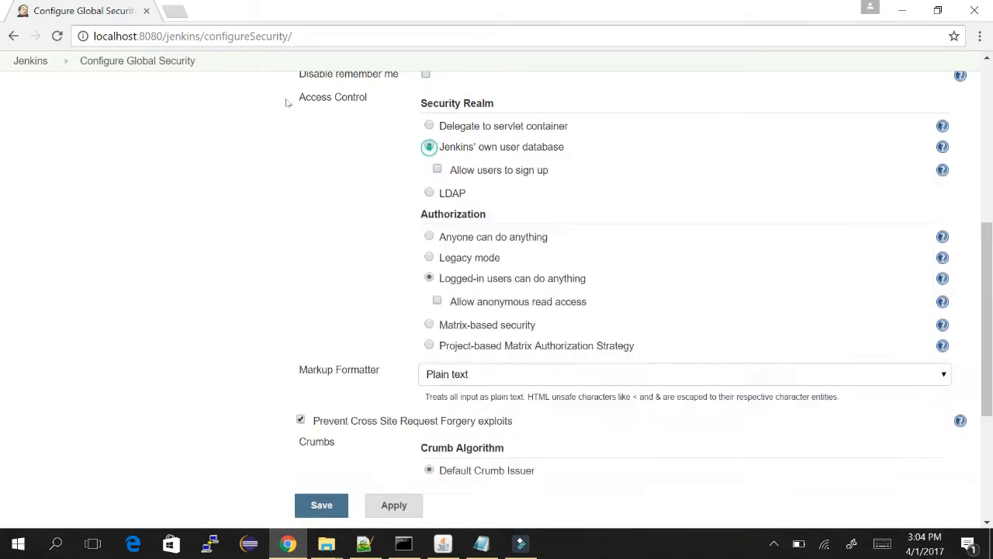
Check 'Allow users to sign up' under Jenkins' own user database, then review the security settings.
click(436, 168)
scroll(656, 111, up, 4)
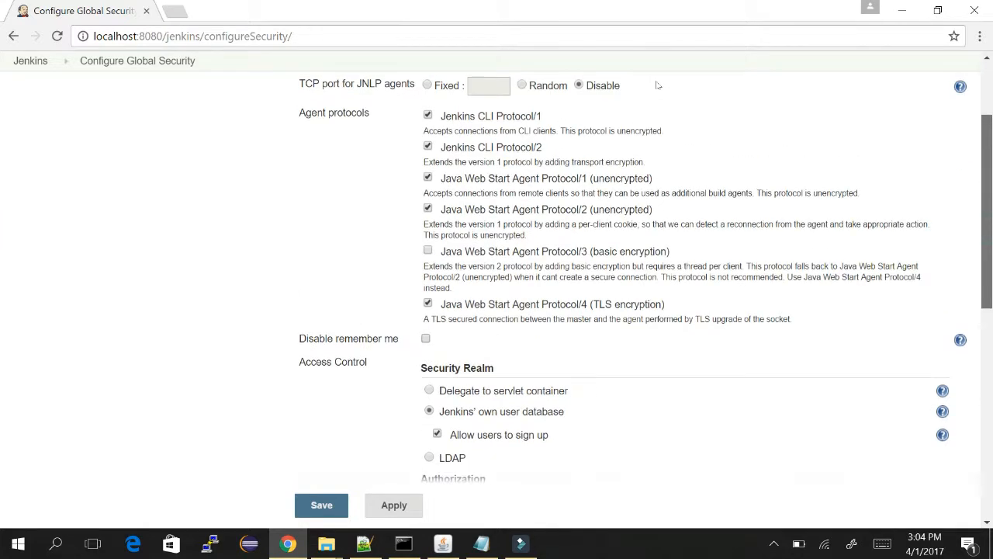
scroll(656, 85, up, 2)
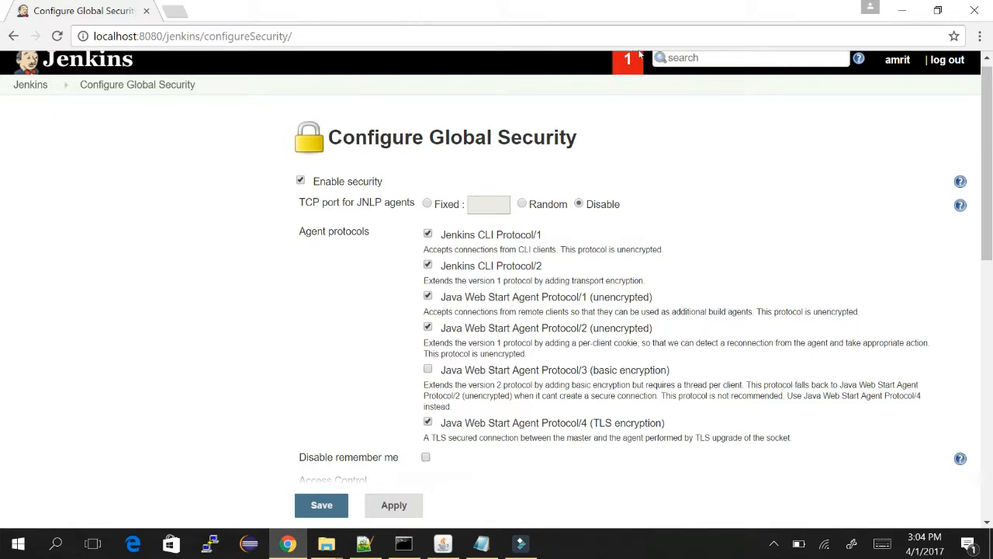
scroll(661, 93, down, 3)
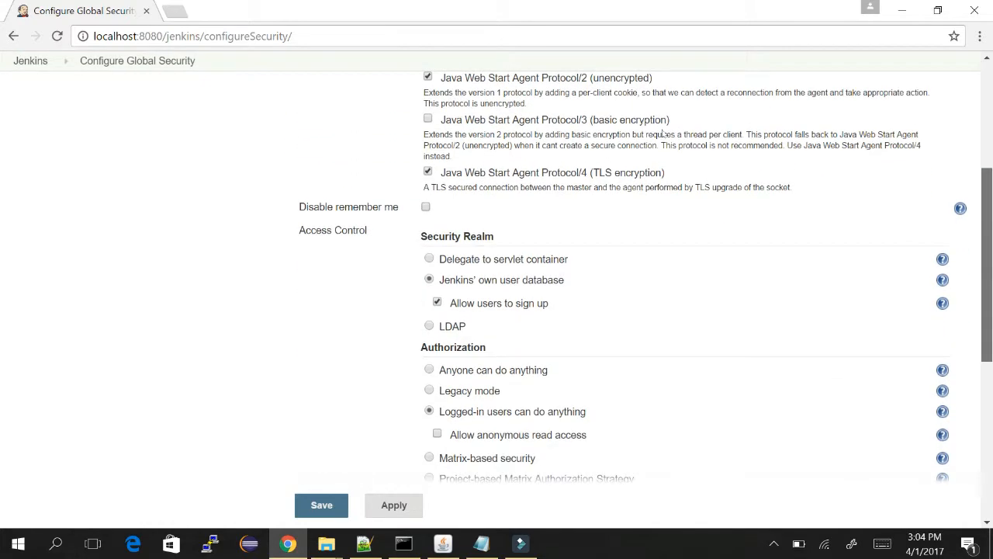
scroll(662, 133, down, 1)
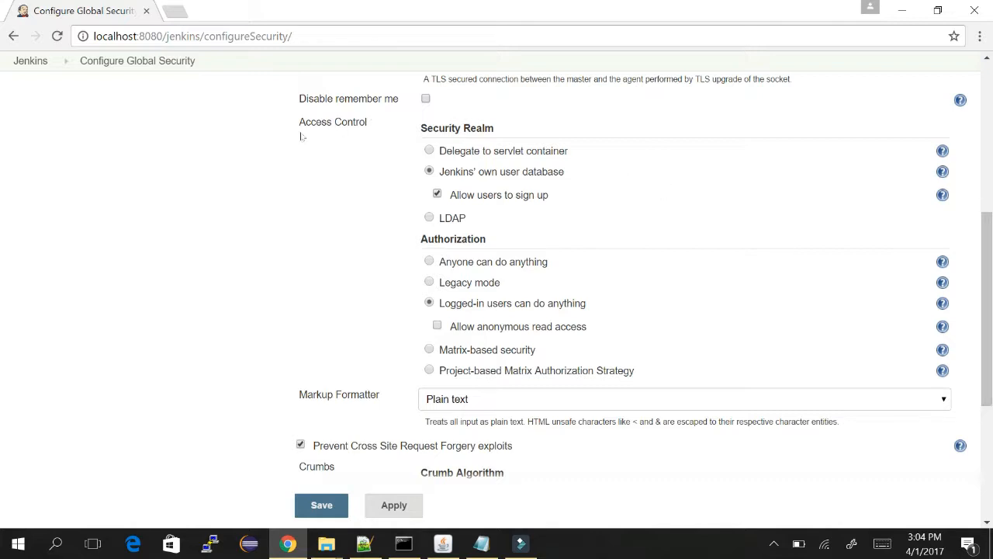
scroll(661, 196, down, 2)
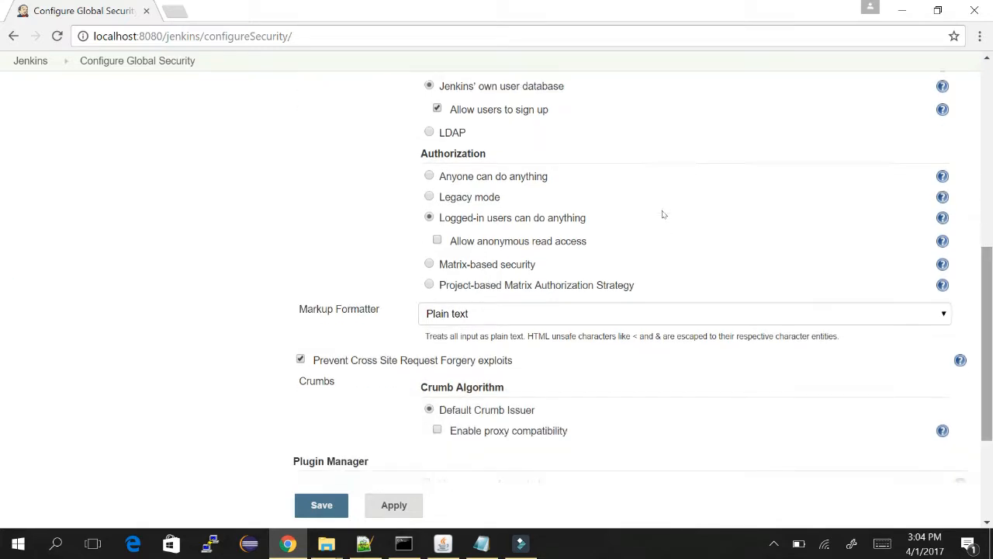
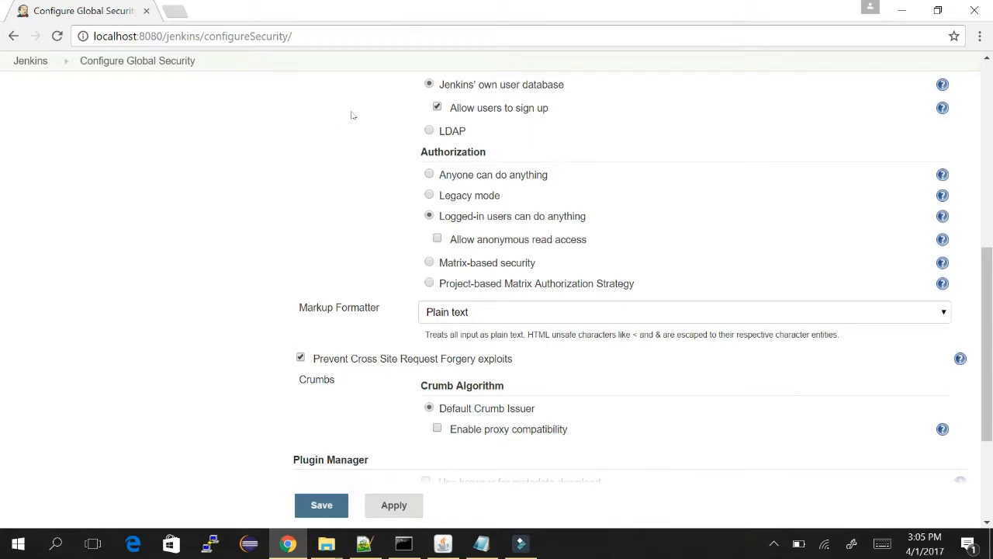
Read the help explanations for Legacy mode and the logged-in users authorization mode.
click(943, 196)
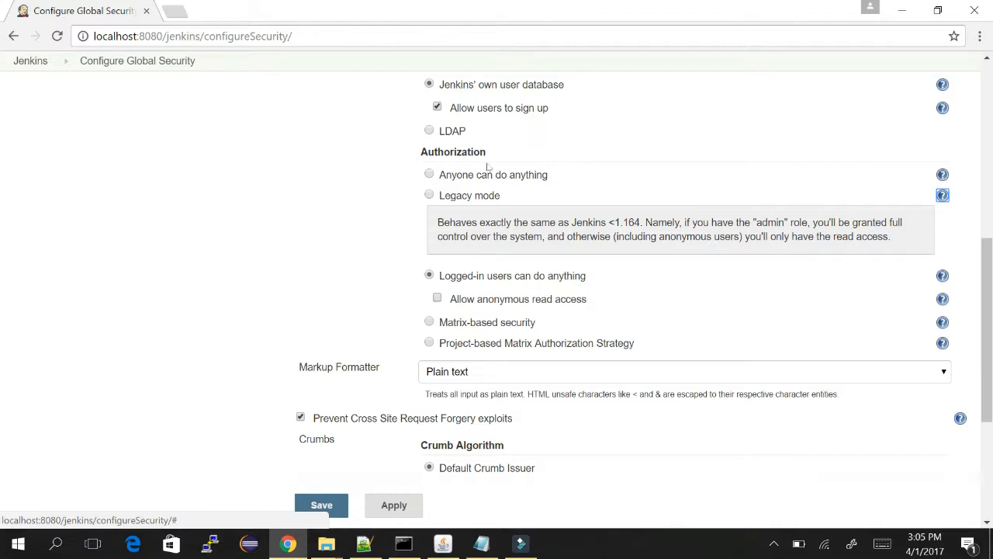
scroll(111, 153, down, 2)
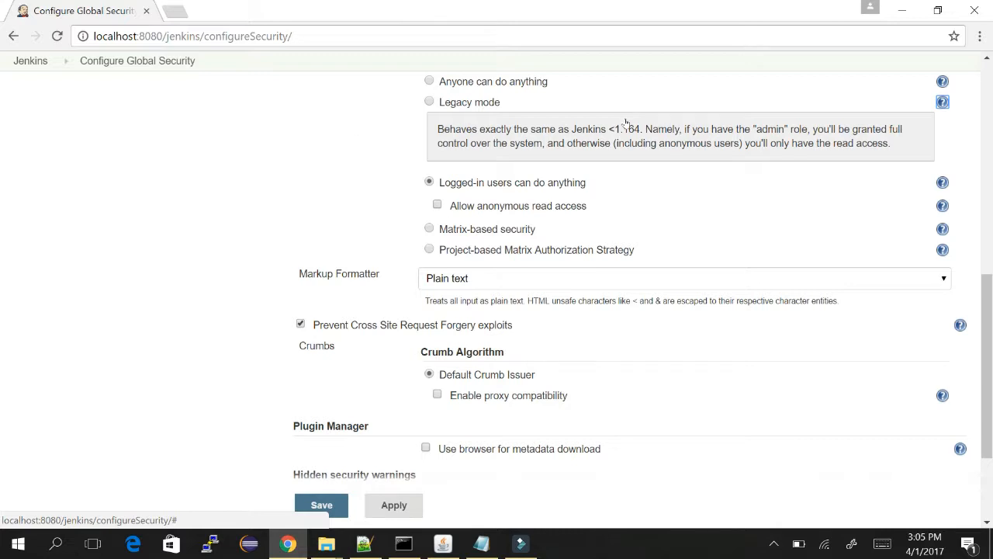
click(942, 183)
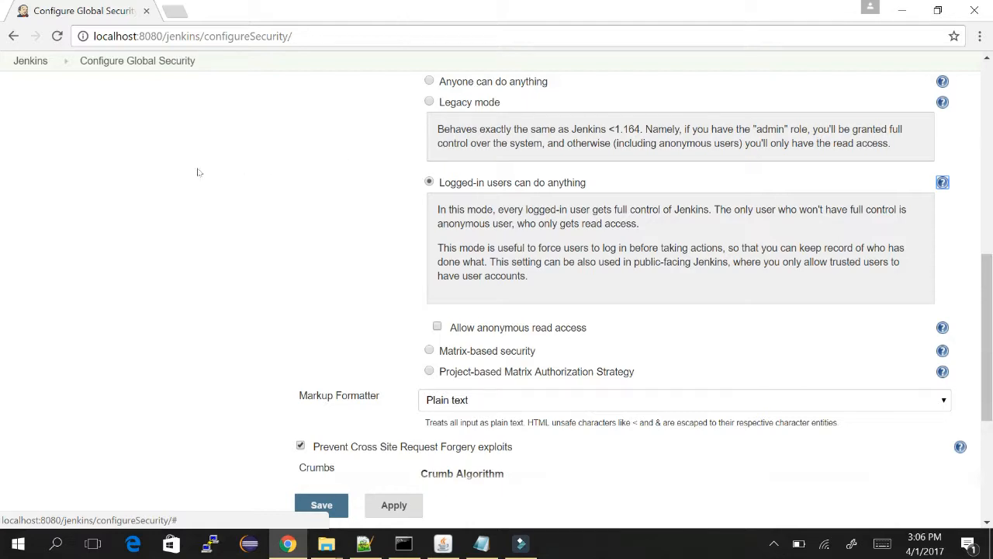
scroll(197, 172, up, 1)
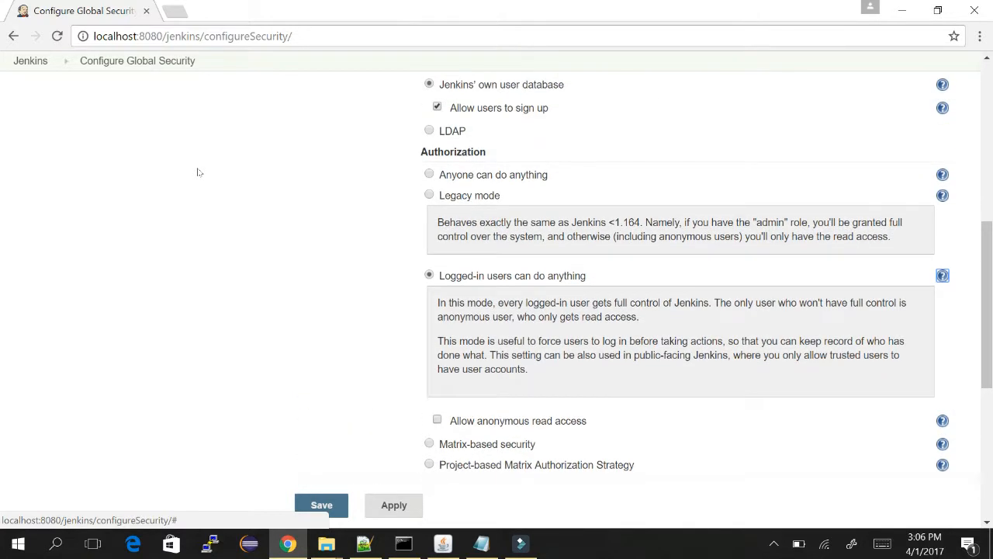
scroll(197, 172, down, 2)
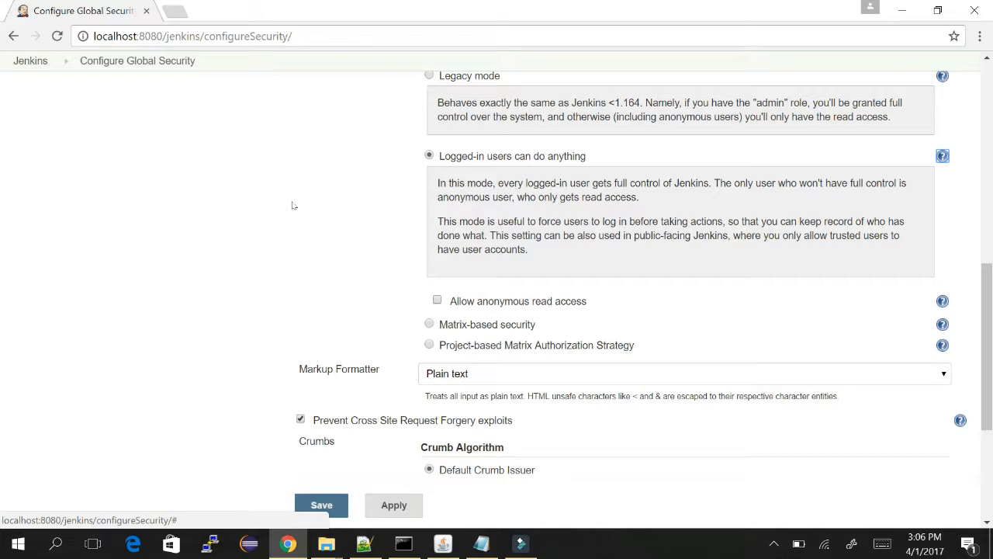
Allow anonymous read access and switch authorization to Matrix-based security.
click(437, 300)
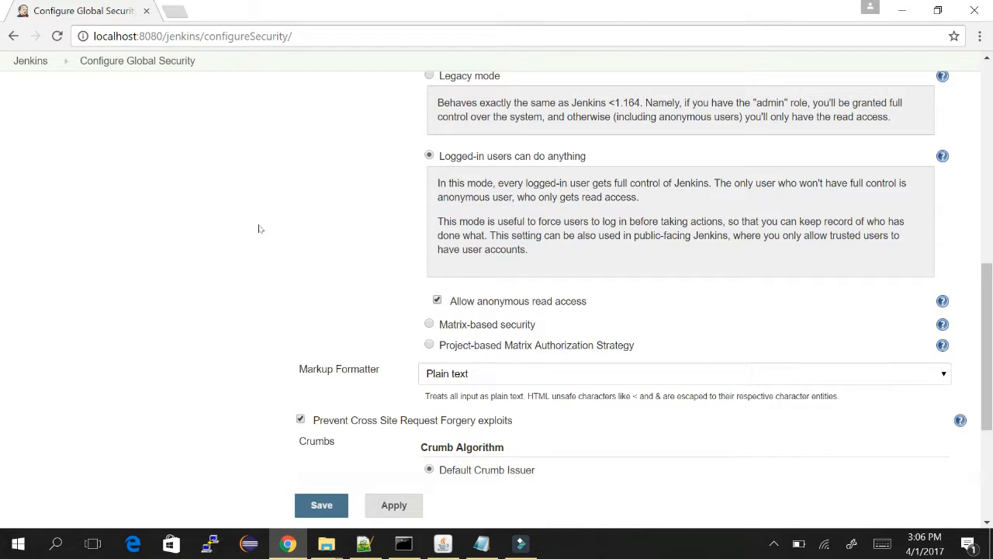
scroll(260, 228, down, 1)
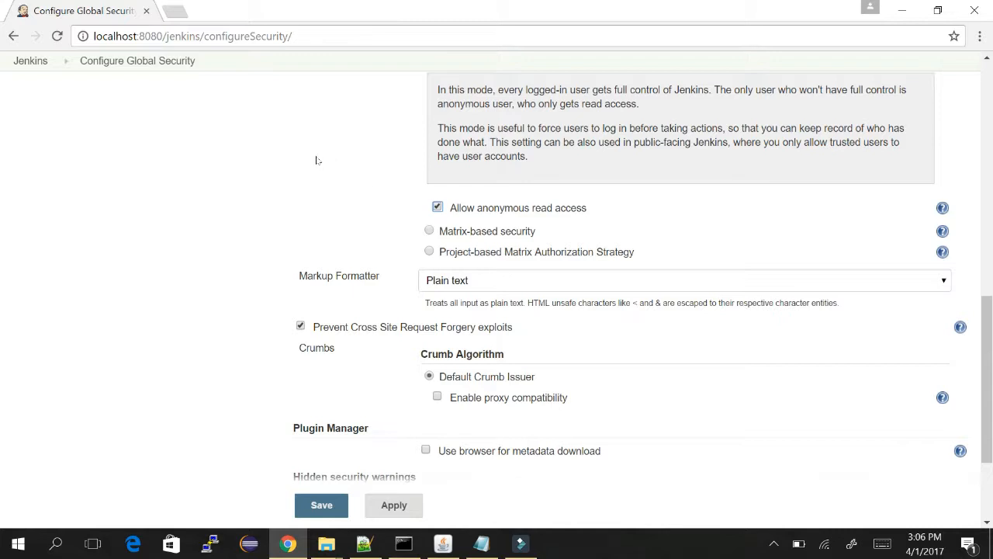
click(432, 230)
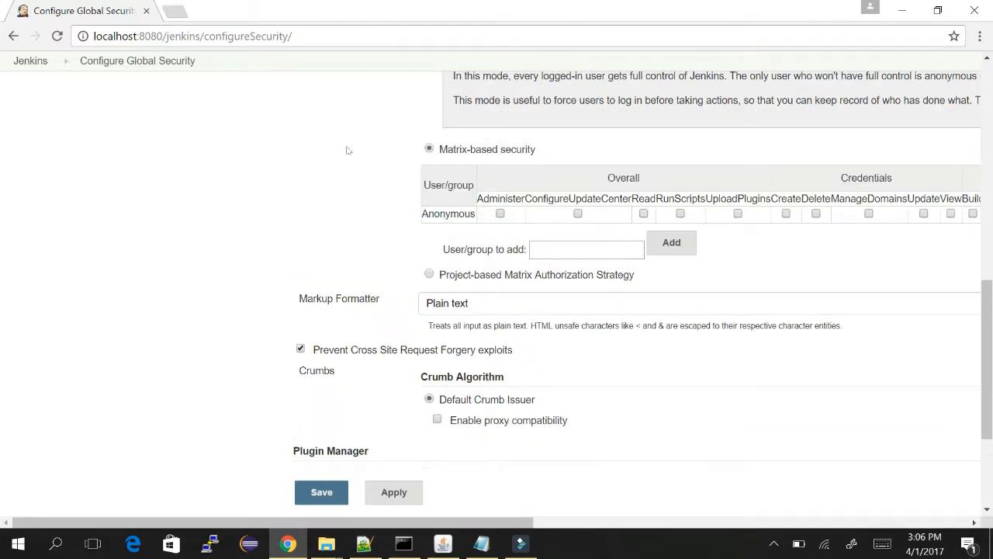
Add a user row with all permissions granted, then select Project-based Matrix Authorization Strategy.
click(567, 248)
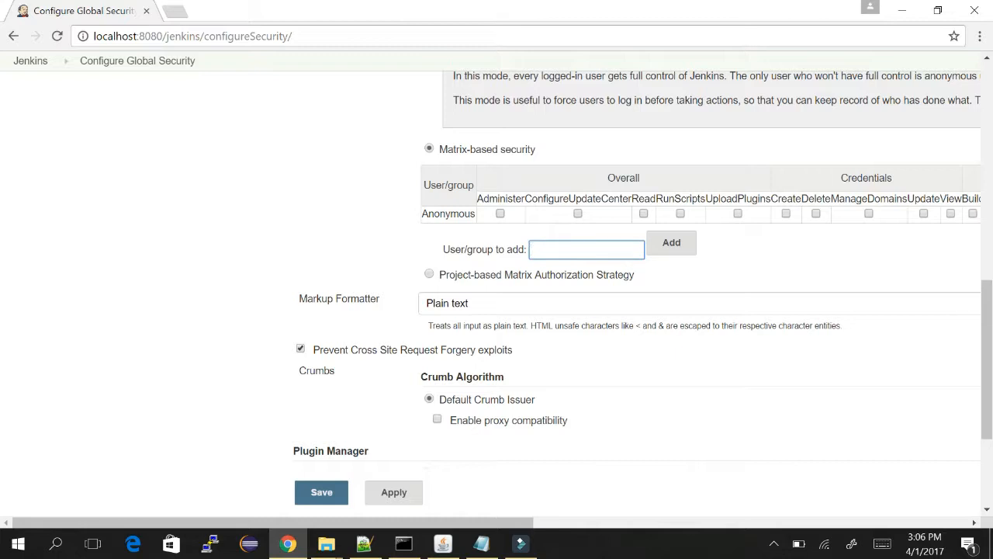
text(amrit)
key(Tab)
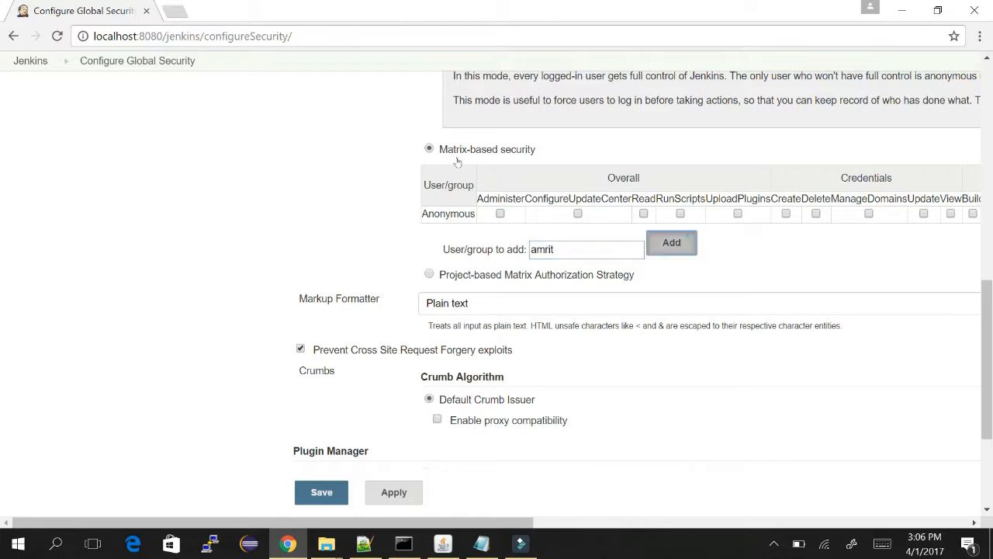
key(Return)
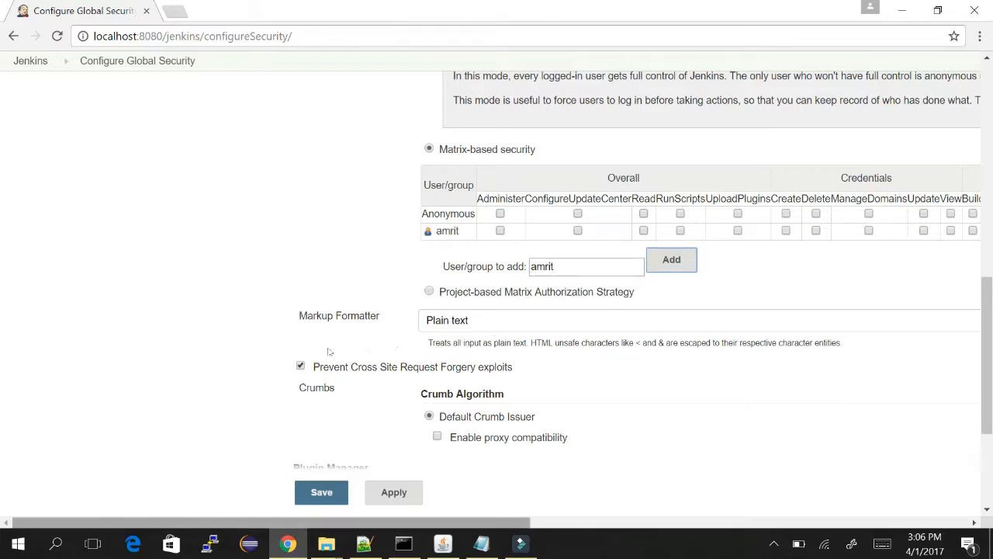
scroll(329, 352, right, 10)
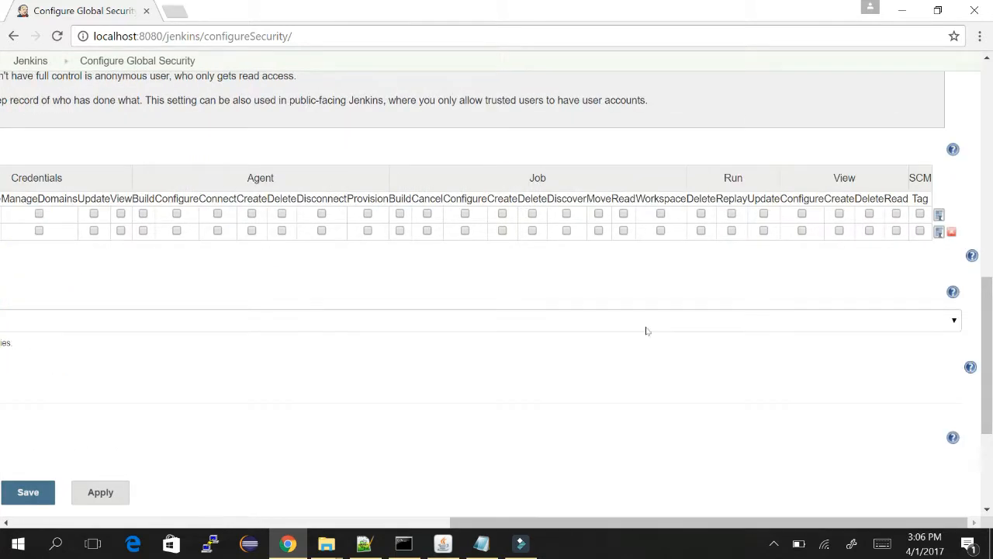
click(939, 231)
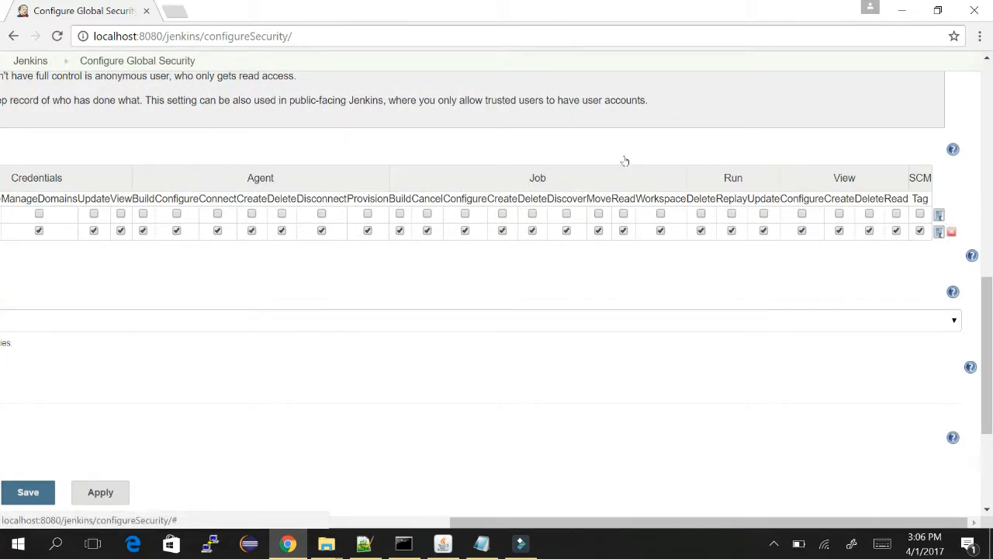
scroll(463, 350, left, 10)
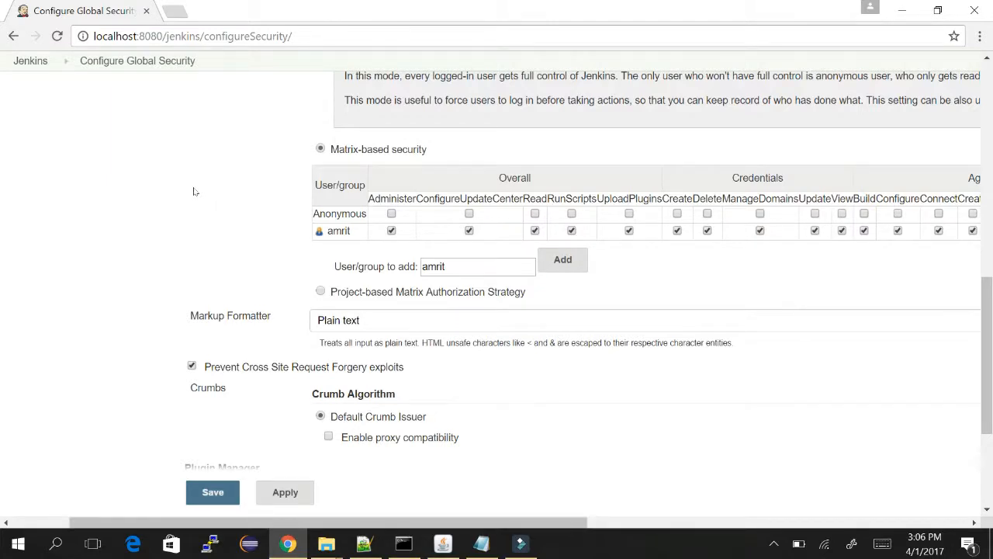
click(321, 291)
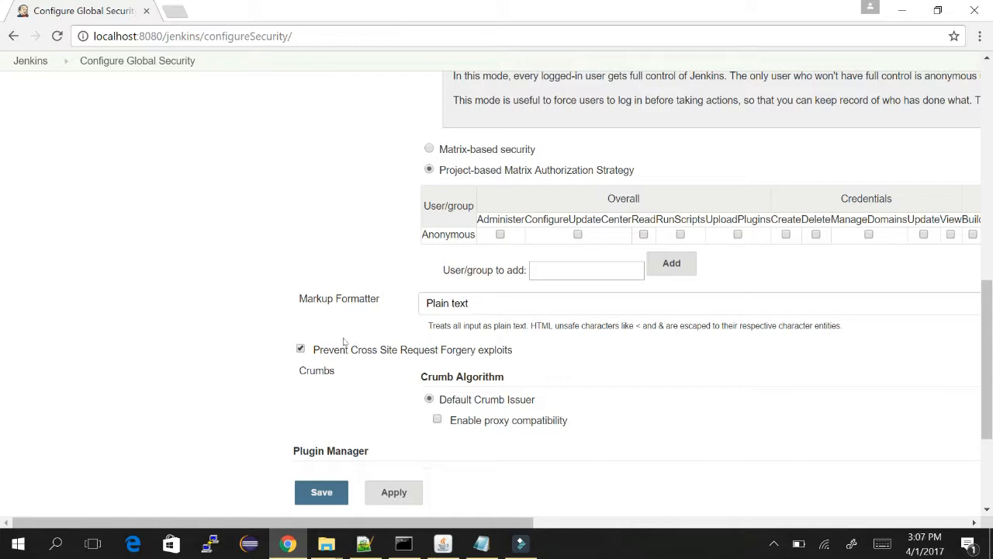
Show the help on user and group names beside the project-based matrix's User/group to add field.
scroll(481, 346, right, 5)
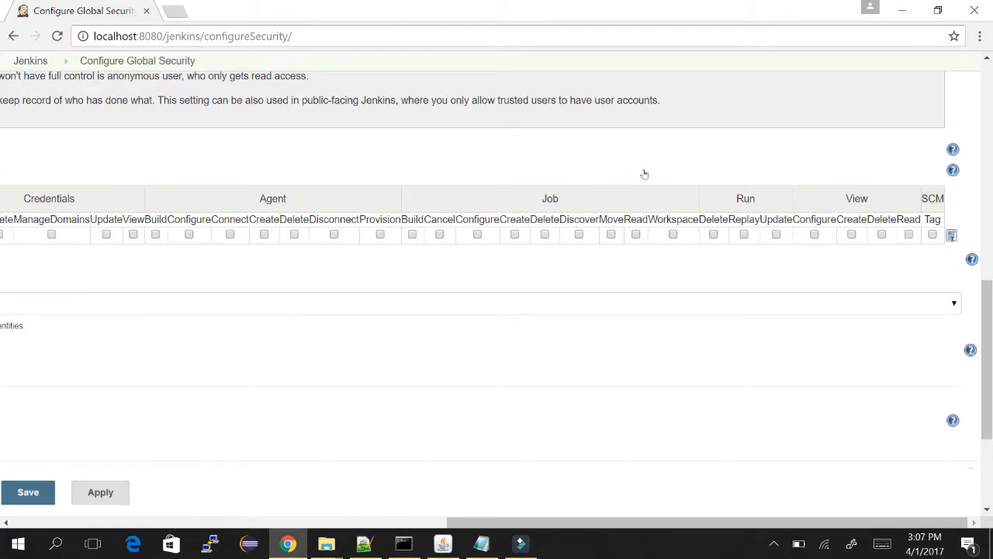
click(970, 259)
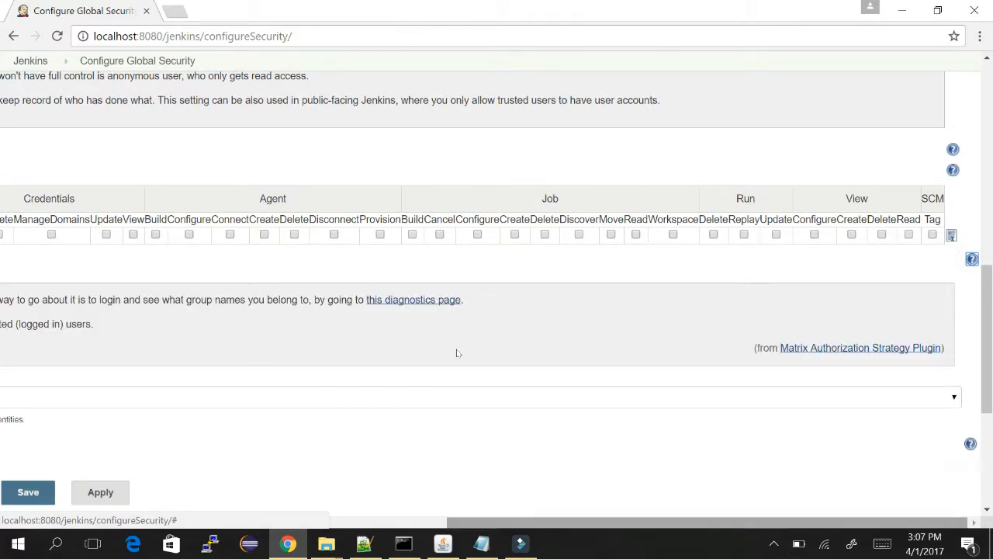
scroll(388, 348, left, 8)
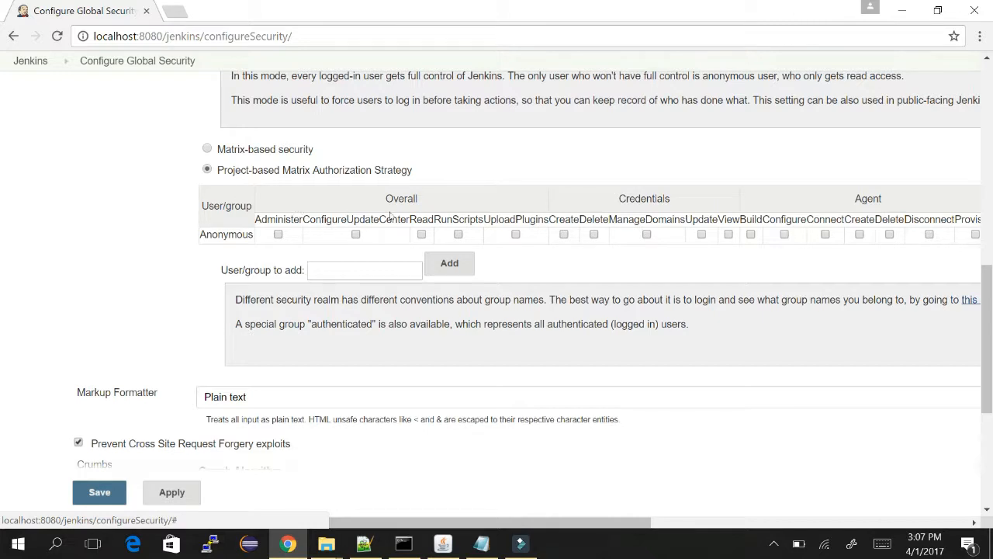
scroll(390, 219, right, 4)
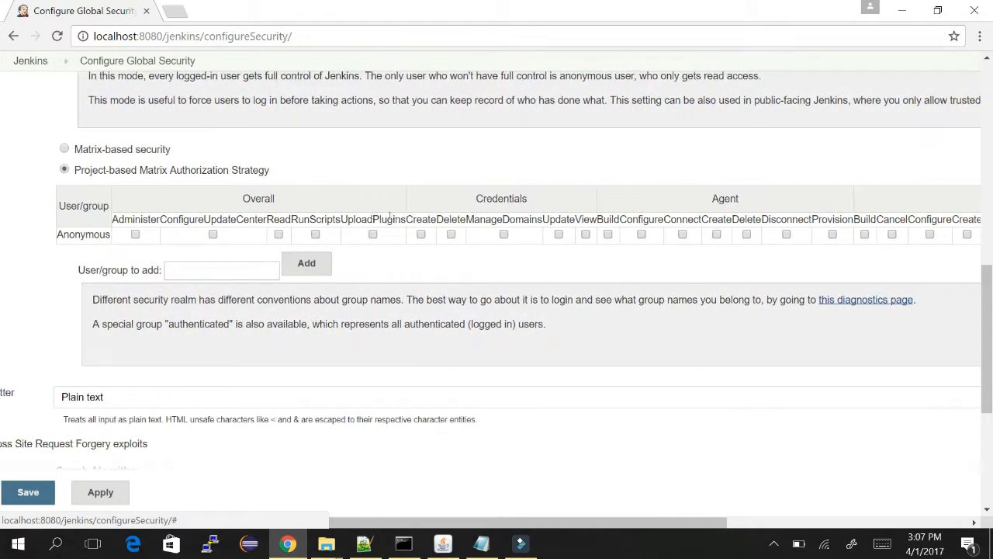
scroll(390, 218, right, 1)
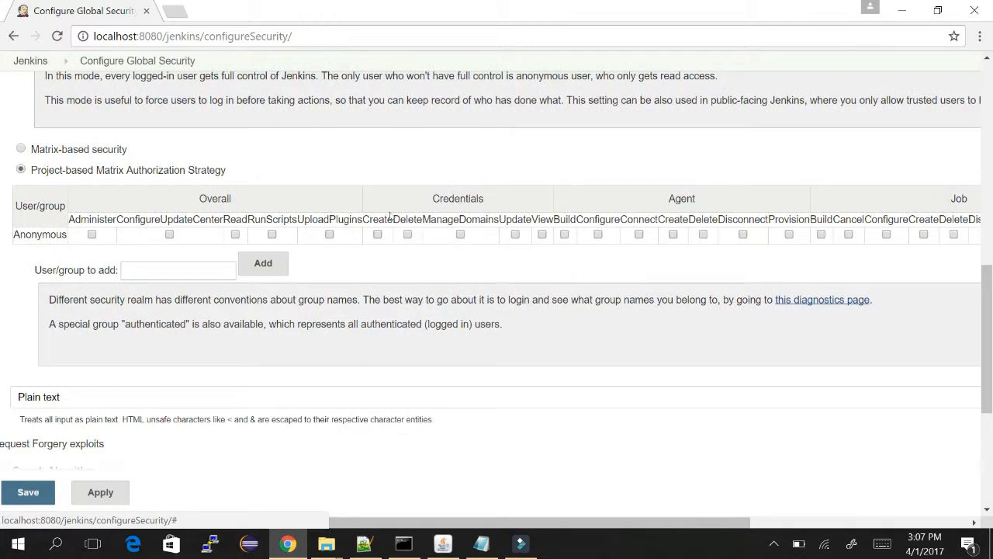
scroll(390, 218, left, 3)
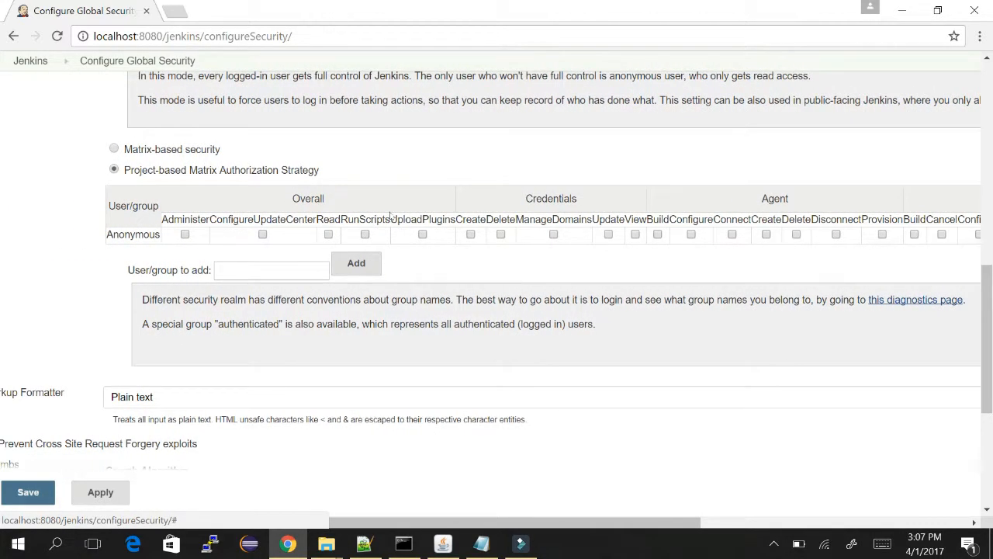
scroll(390, 218, right, 2)
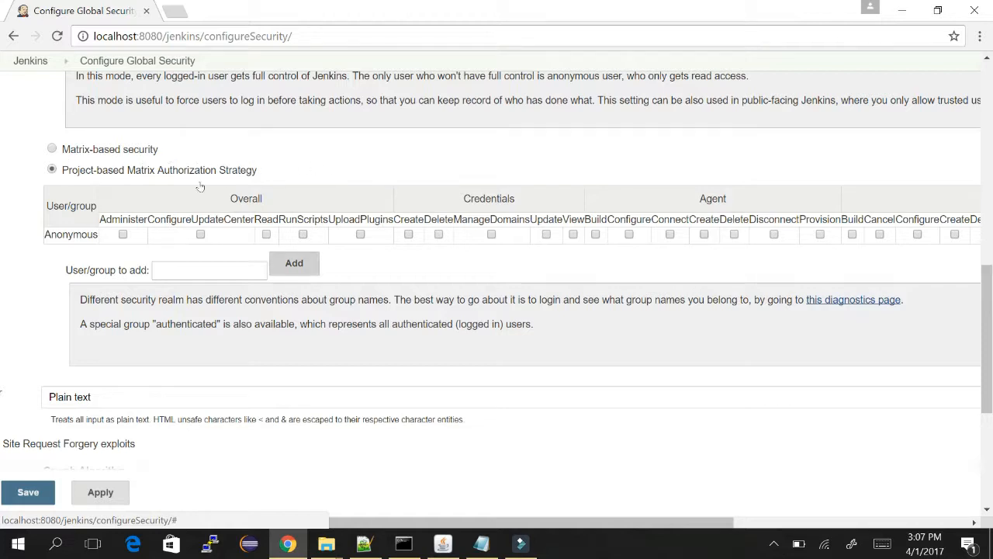
Switch back to matrix-based security and keep Plain text as the markup formatter.
click(49, 146)
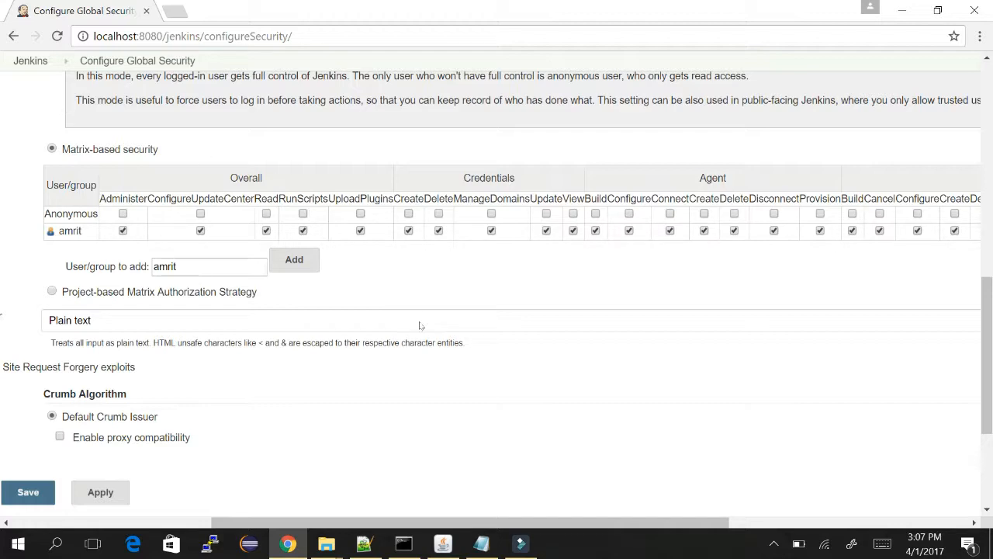
scroll(267, 343, left, 3)
scroll(266, 343, left, 1)
right_click(389, 505)
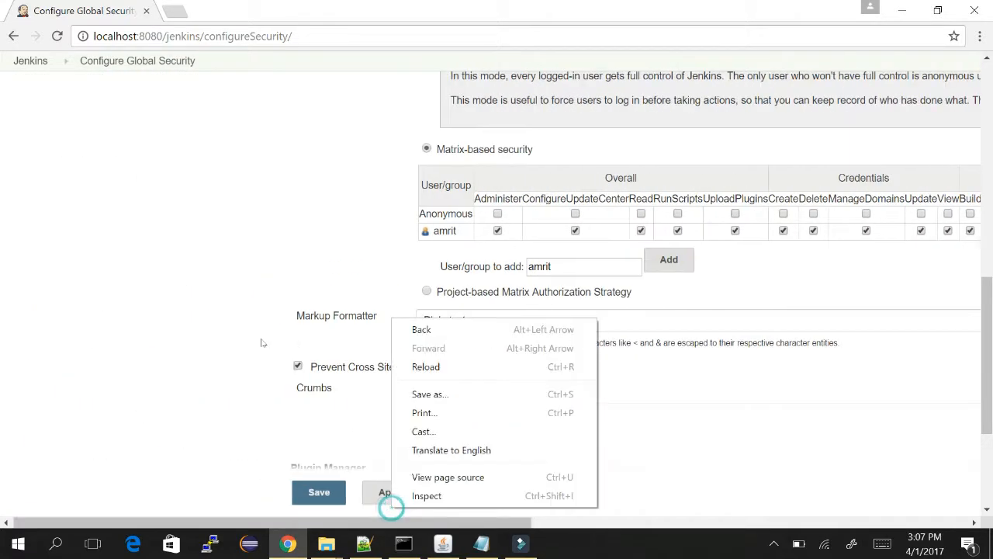
click(732, 436)
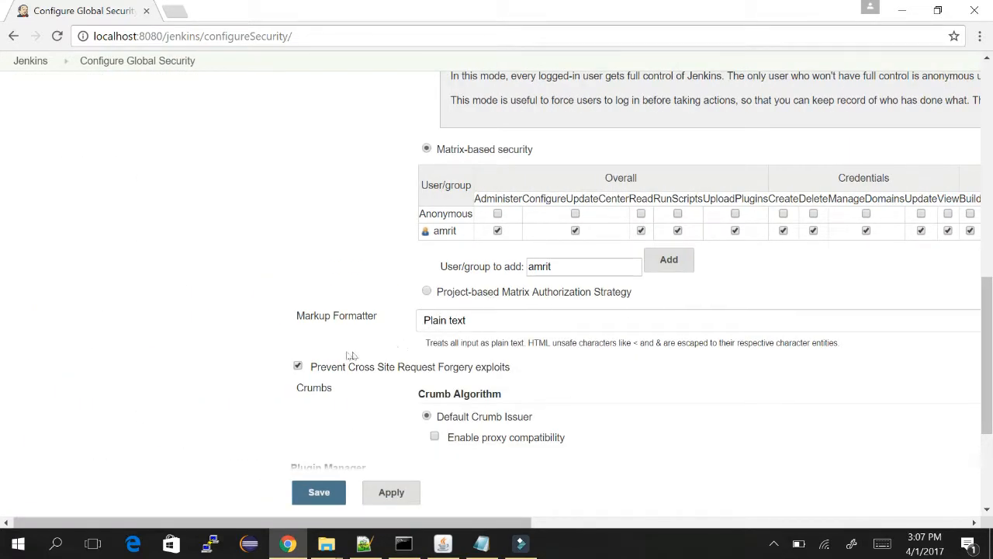
scroll(353, 356, right, 1)
scroll(359, 354, right, 3)
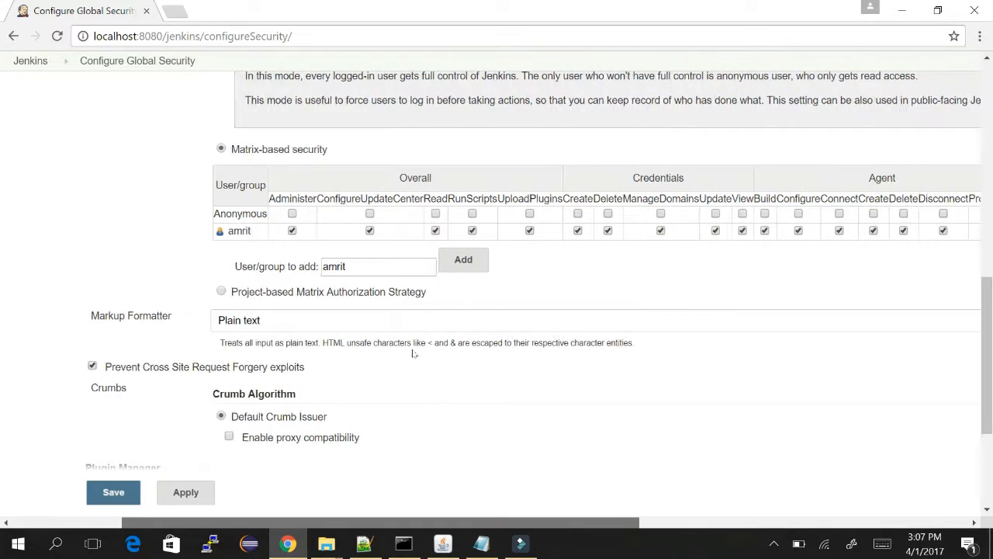
click(339, 321)
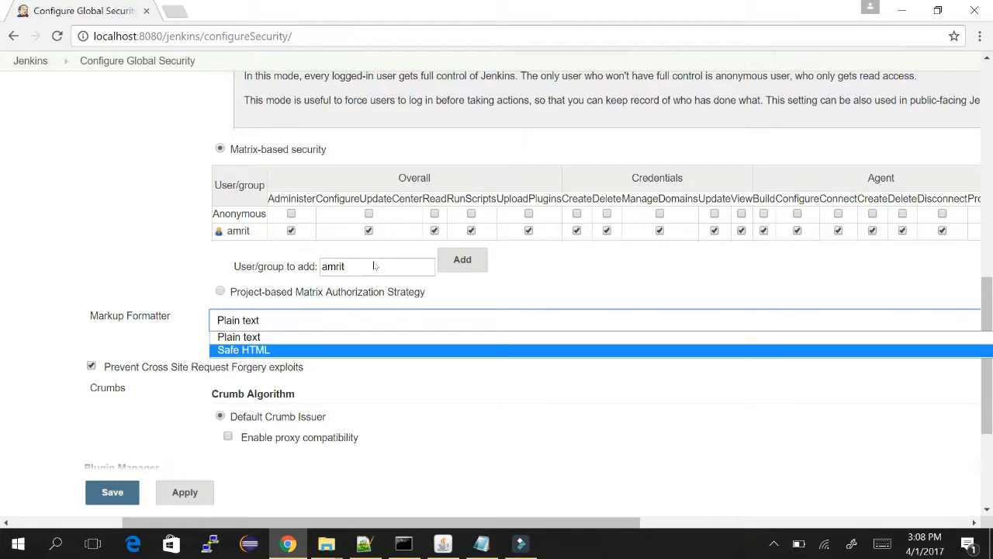
click(559, 391)
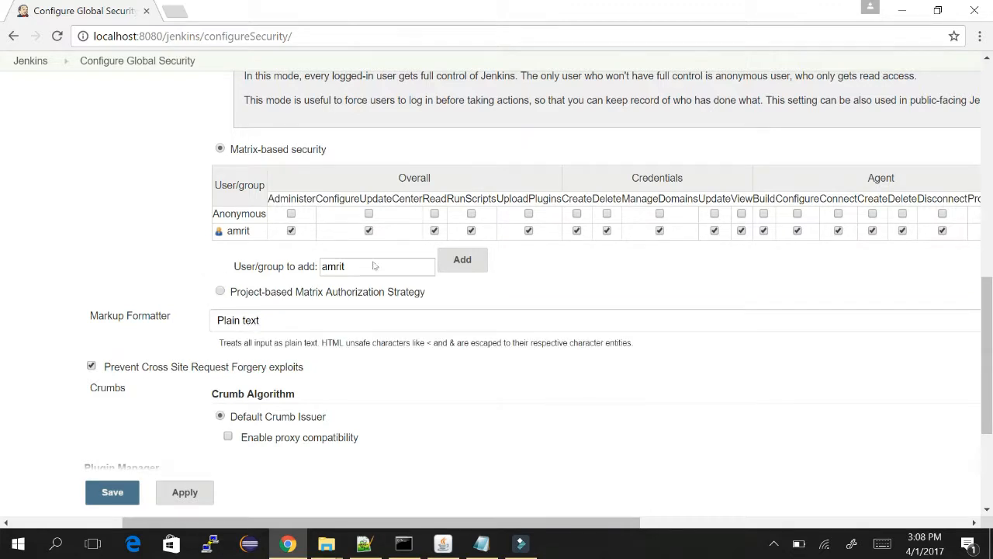
Show the help for the Default Crumb Issuer's Enable proxy compatibility option.
scroll(373, 266, down, 2)
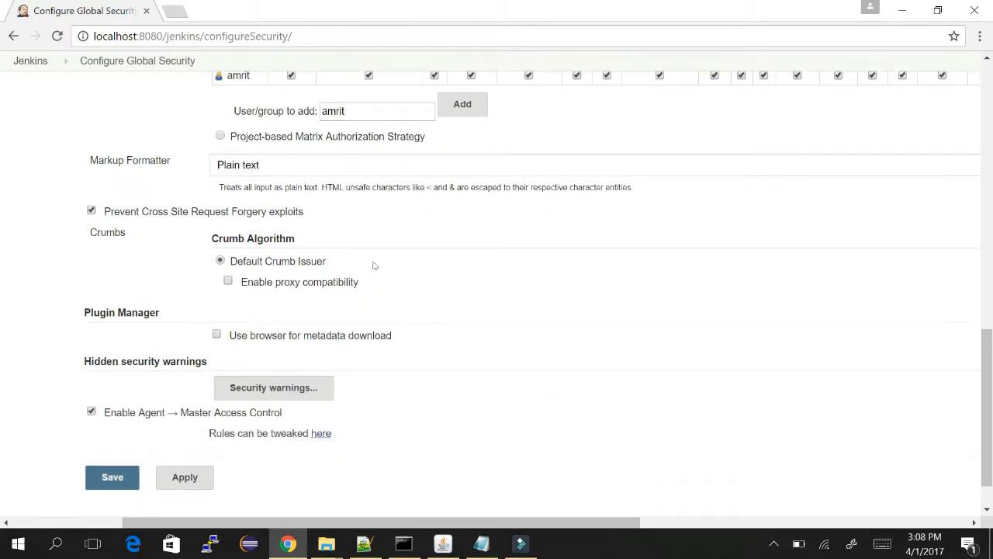
scroll(373, 265, down, 1)
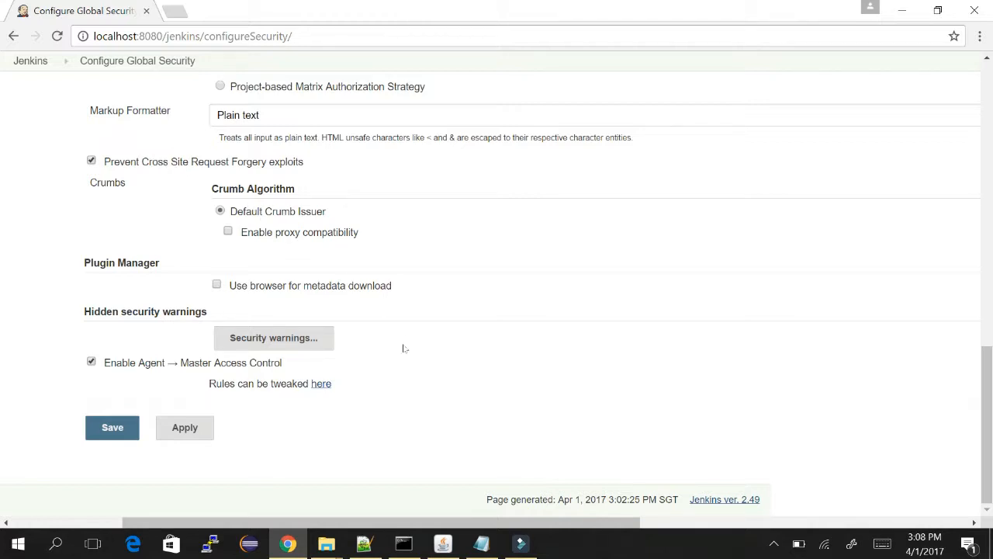
scroll(556, 354, right, 2)
scroll(635, 348, right, 4)
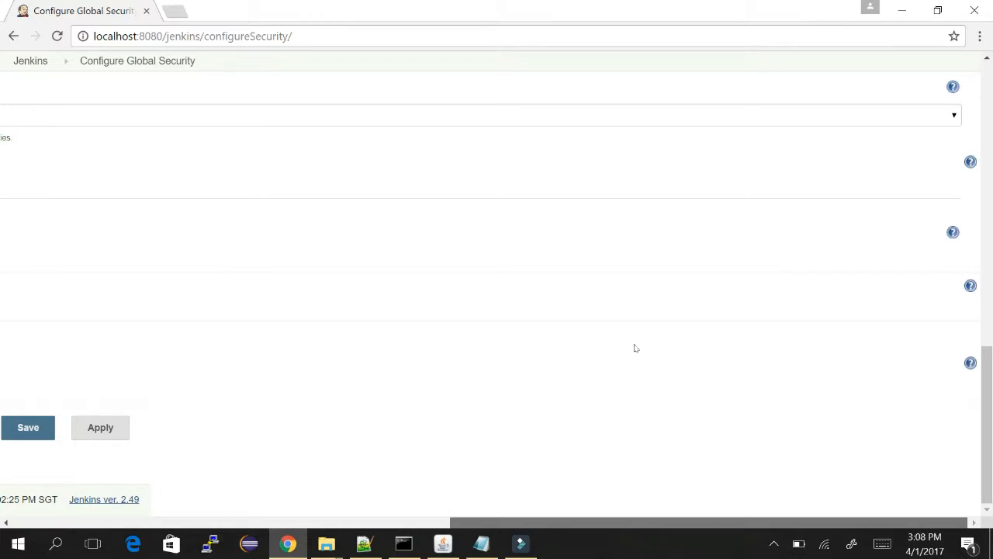
scroll(437, 342, left, 5)
scroll(421, 338, left, 1)
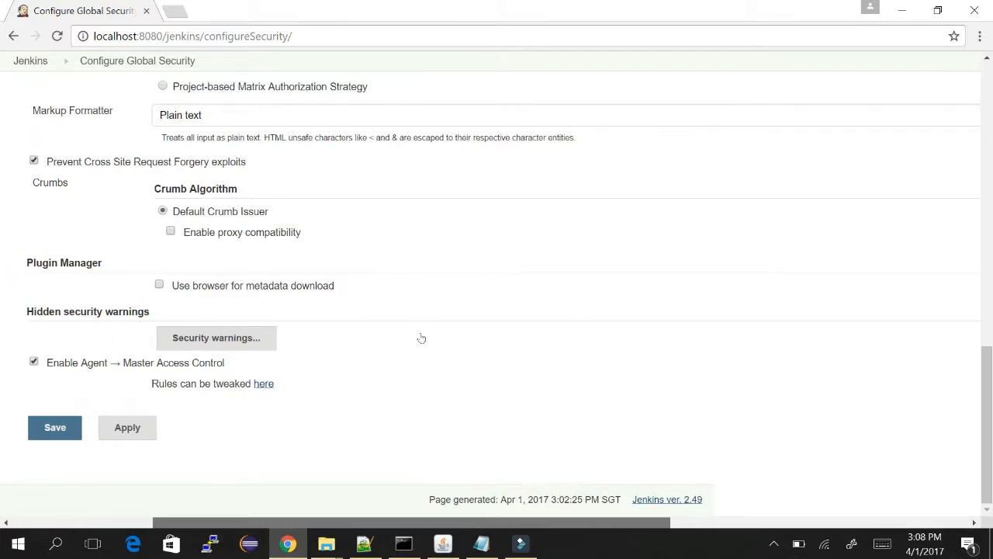
scroll(450, 339, right, 2)
scroll(450, 339, left, 4)
scroll(656, 323, right, 8)
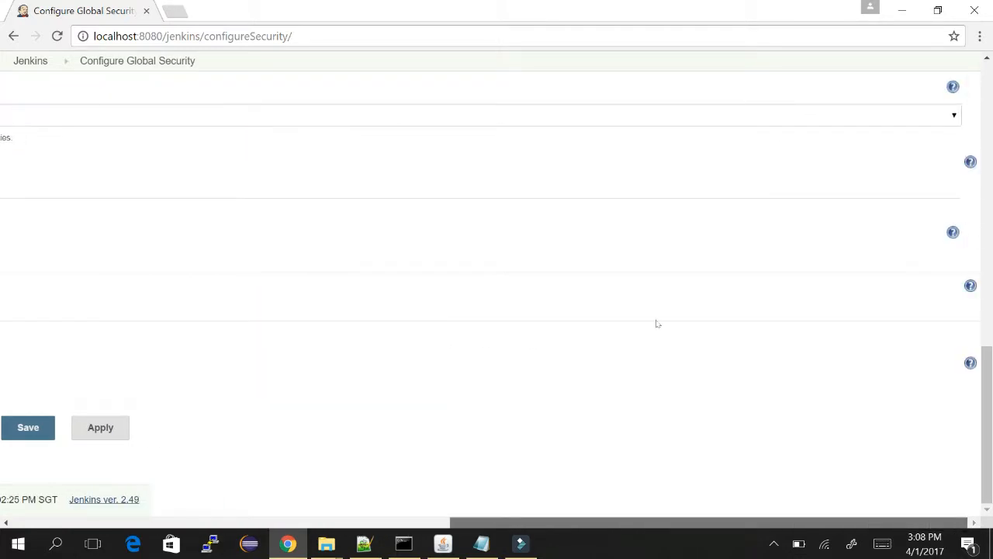
click(953, 232)
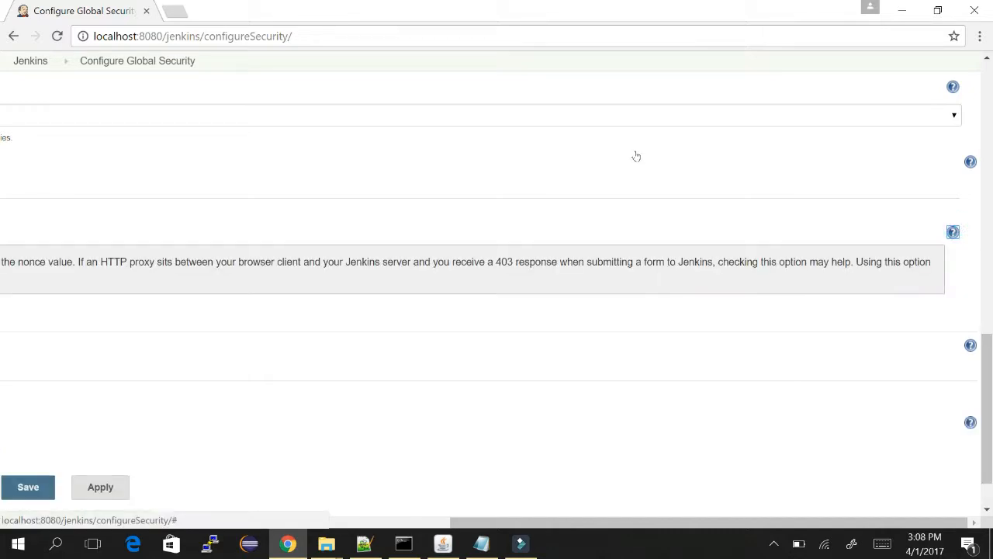
scroll(499, 350, left, 6)
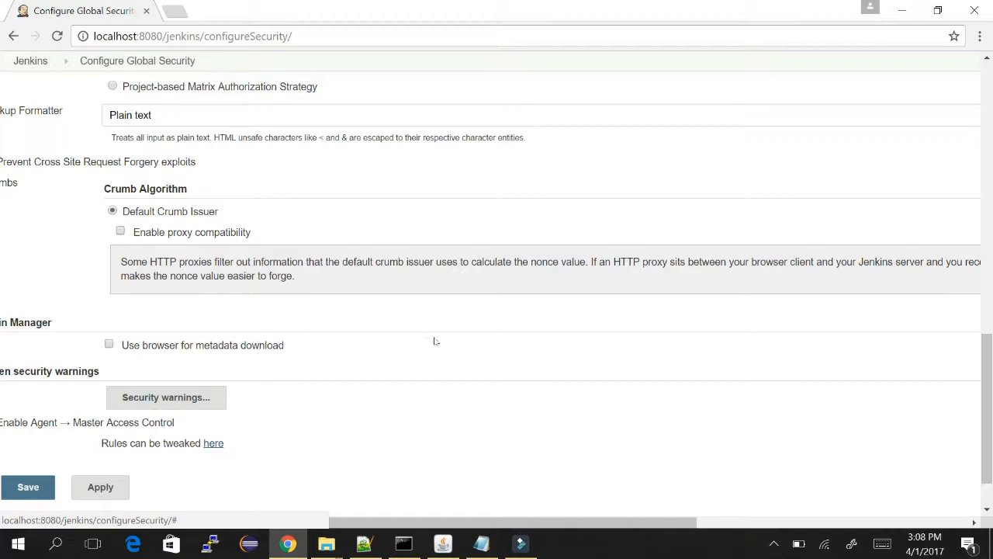
scroll(443, 349, right, 3)
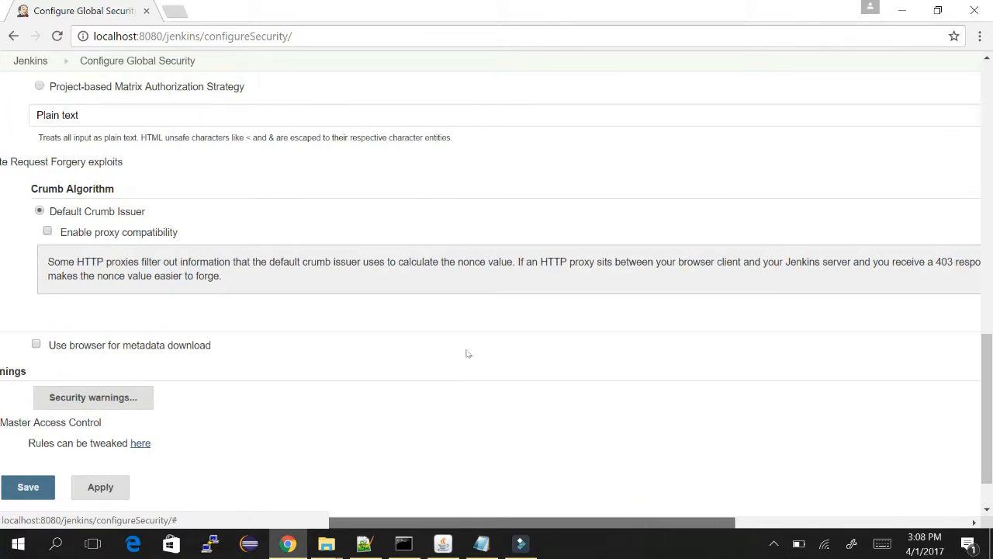
scroll(468, 354, left, 4)
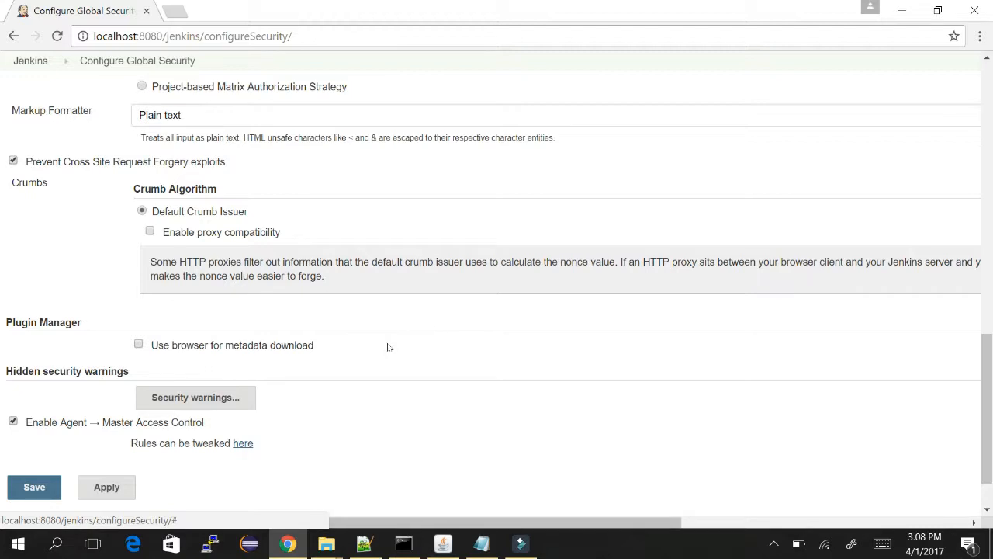
scroll(381, 349, left, 6)
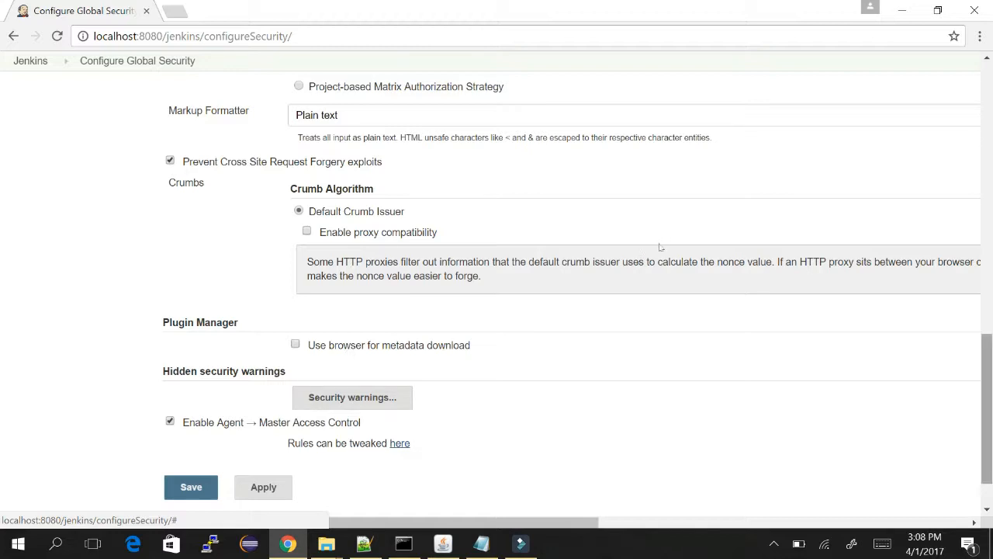
scroll(660, 248, down, 1)
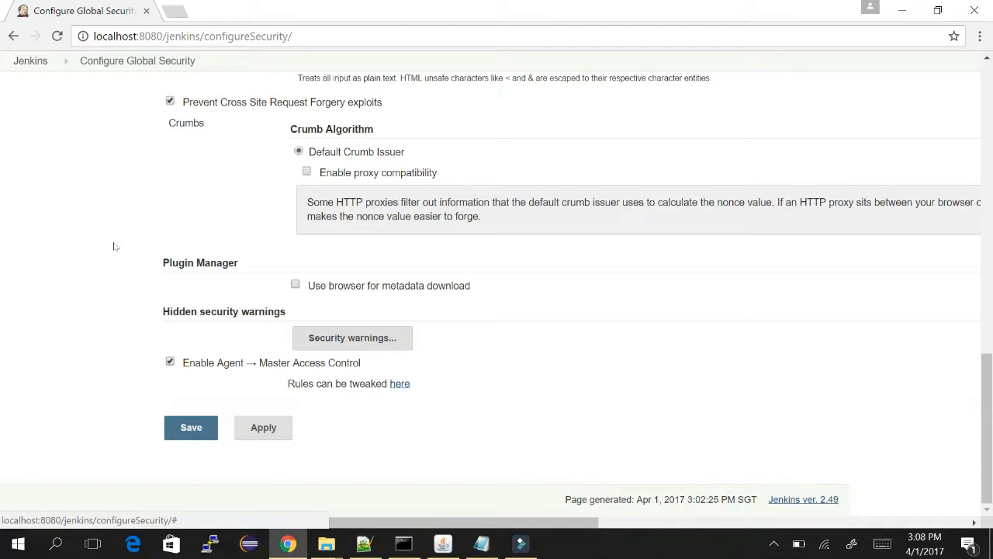
Reveal the hidden SSH Slaves, Email Extension and Mailer security warnings, then save the settings.
click(376, 344)
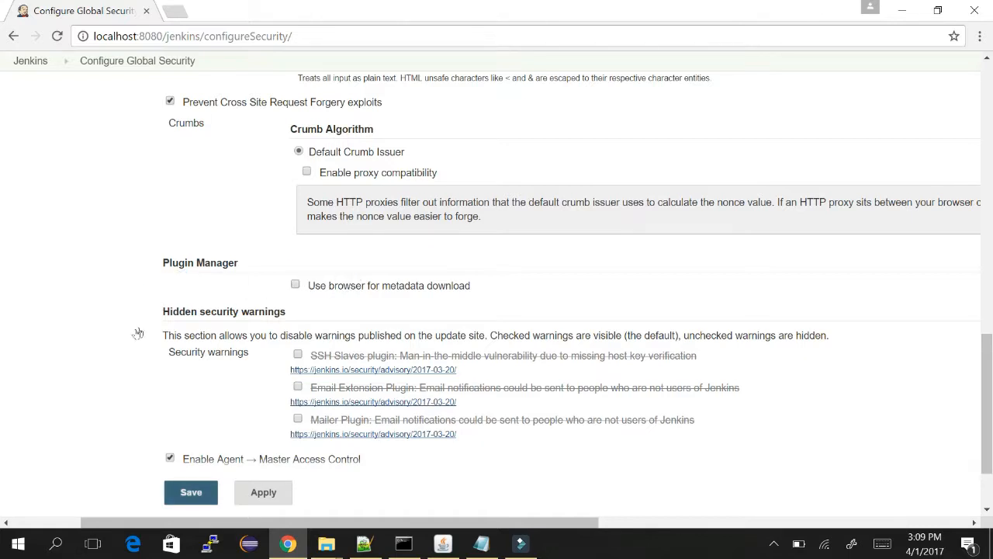
click(191, 492)
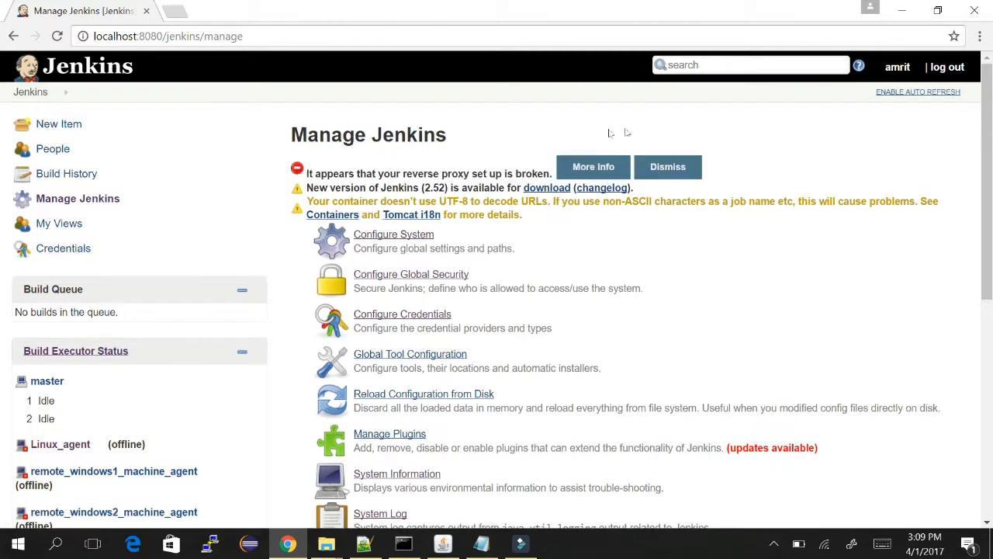
Compare the tutorial notes after the JDK line with the reloaded Manage Jenkins page.
key(alt+Tab)
key(alt+Tab)
key(alt+Tab)
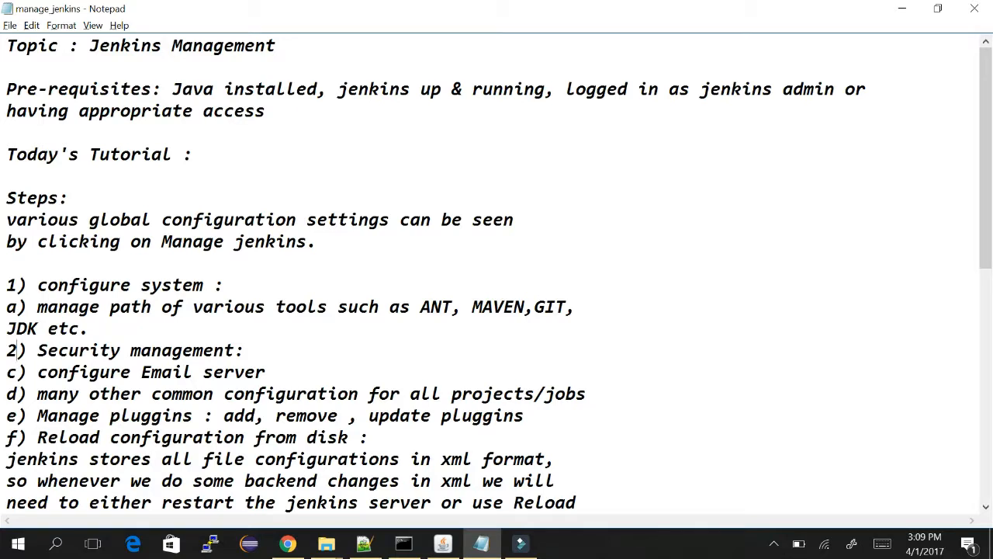
click(138, 321)
key(alt+Tab)
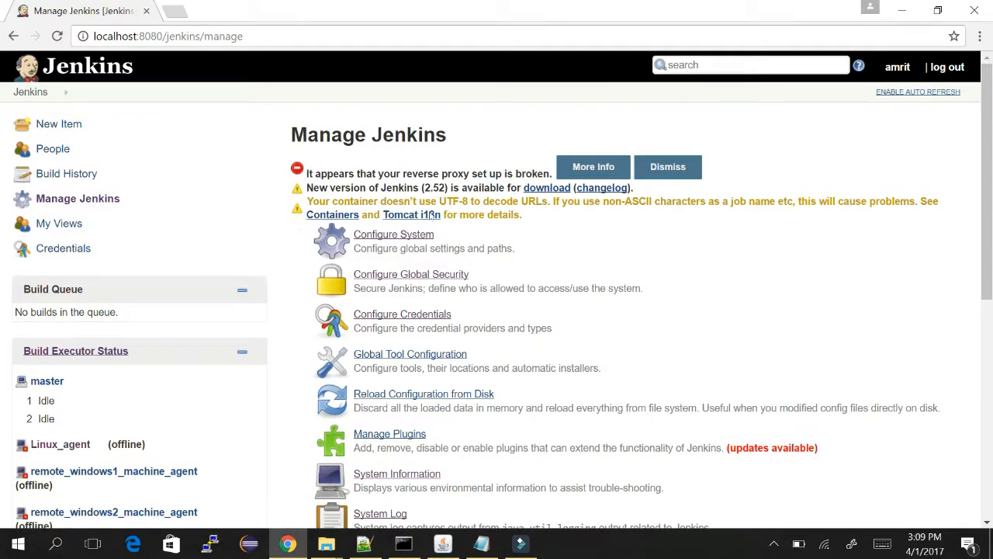
key(alt+Tab)
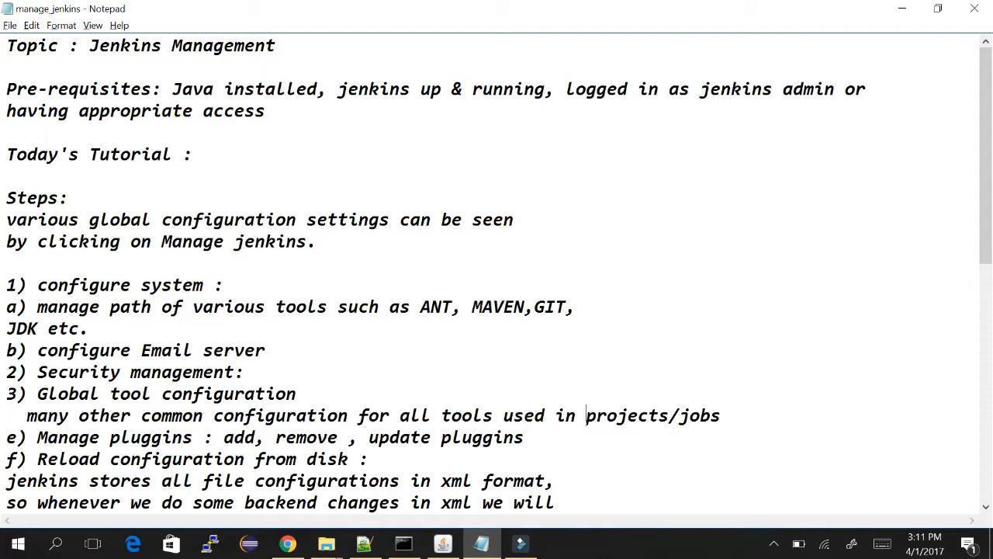
key(alt+Tab)
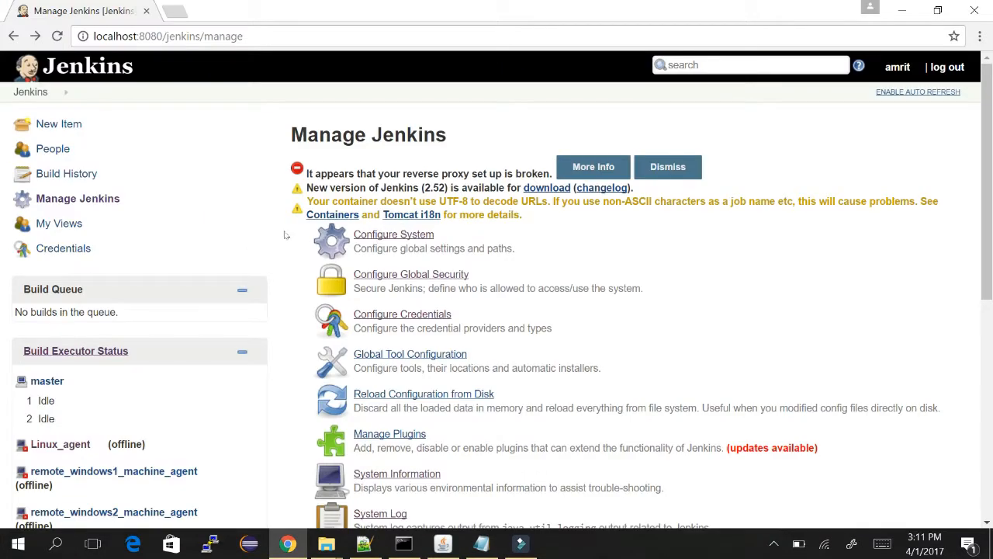
click(267, 238)
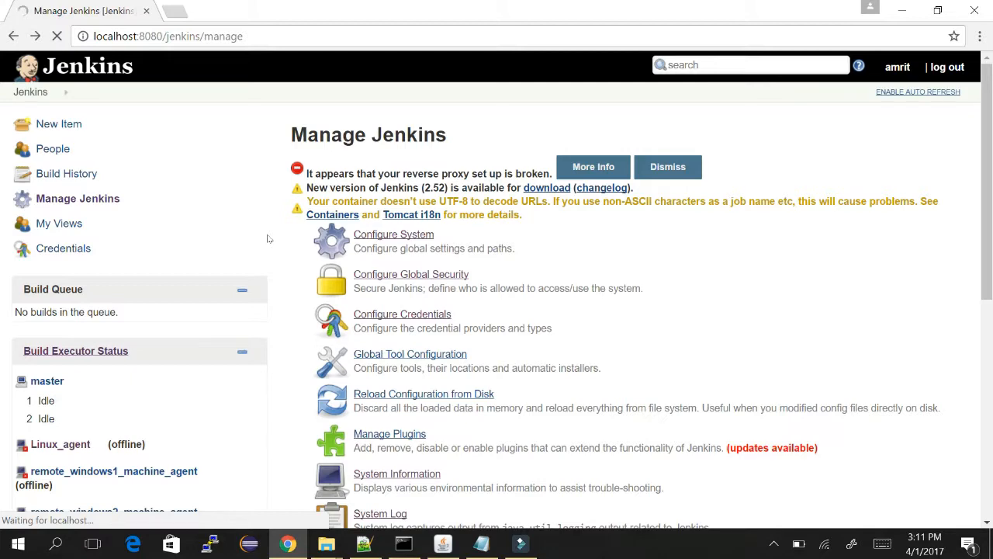
key(alt+Tab)
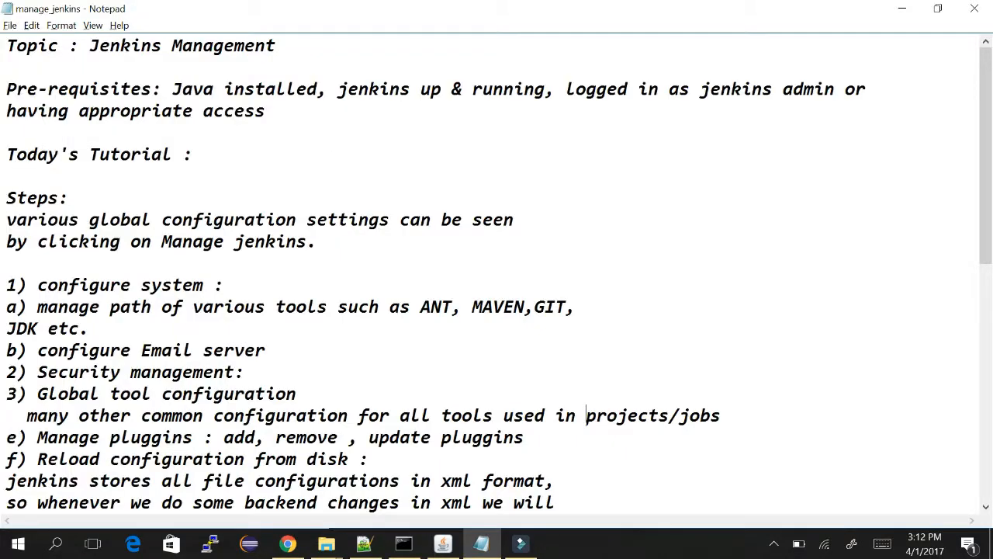
Renumber the last outline items as 10), 11) Manage user and 12) Prepare for shutdown.
click(15, 437)
key(BackSpace)
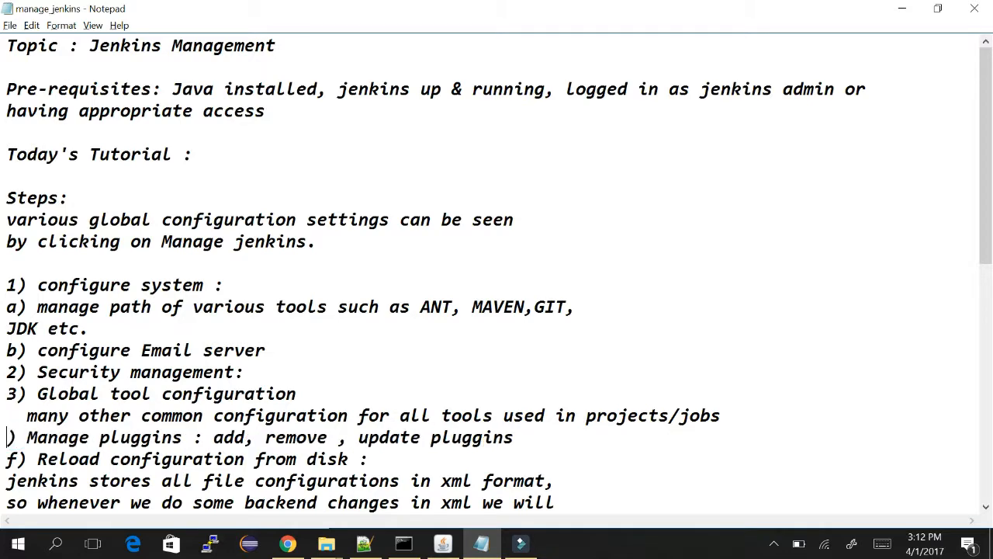
key(BackSpace)
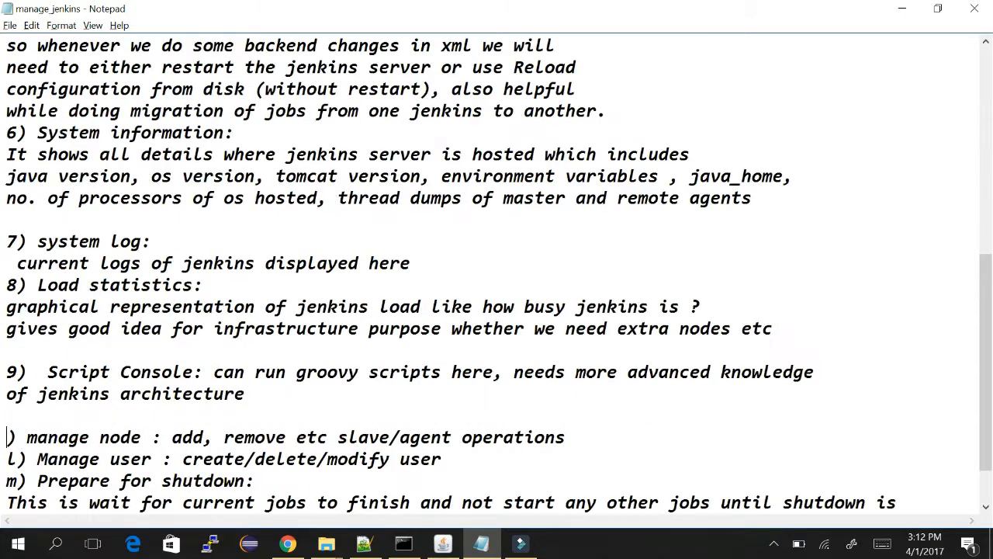
text(10)
key(Down)
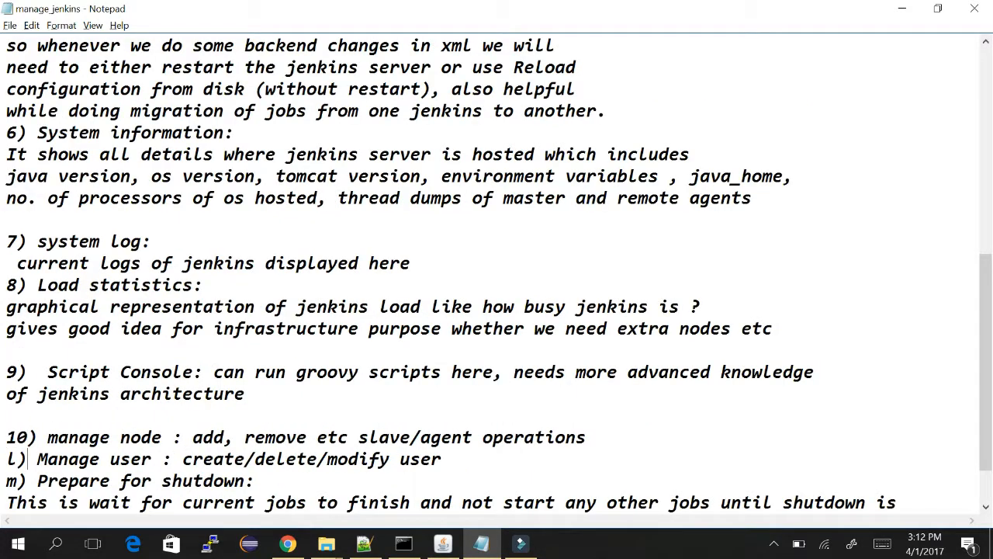
key(Left)
key(BackSpace)
text(11)
key(Down)
key(Left)
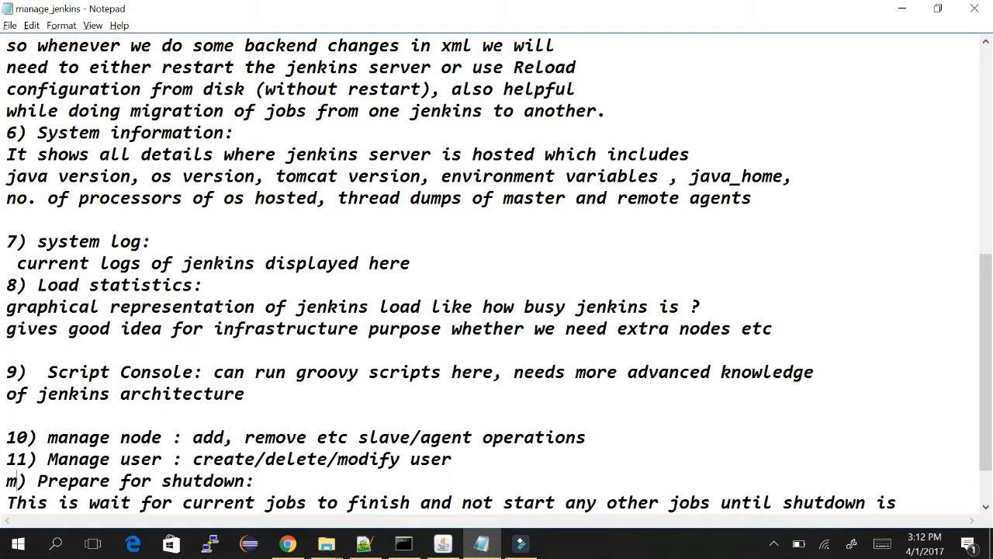
key(BackSpace)
text(12)
key(Down)
key(Down)
key(Down)
key(Down)
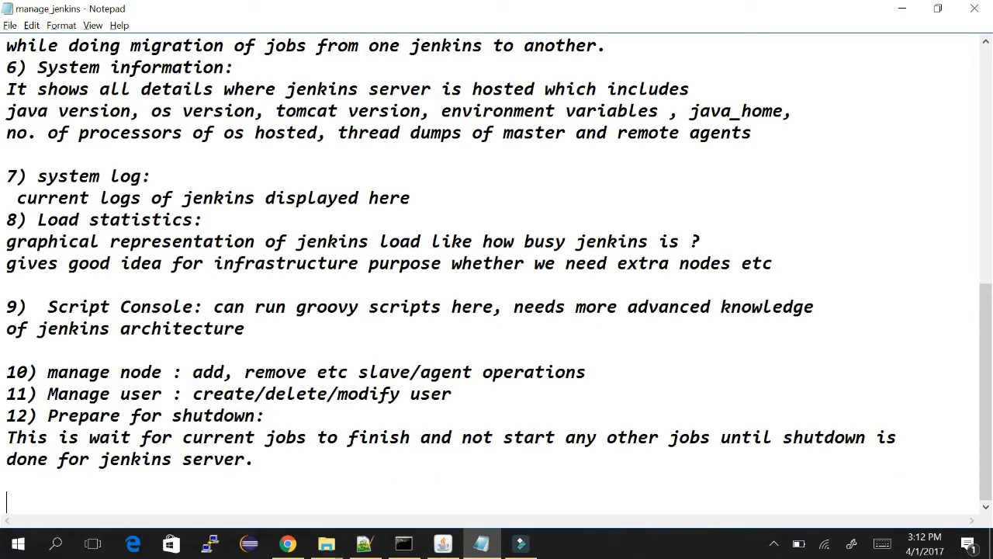
key(alt+Tab)
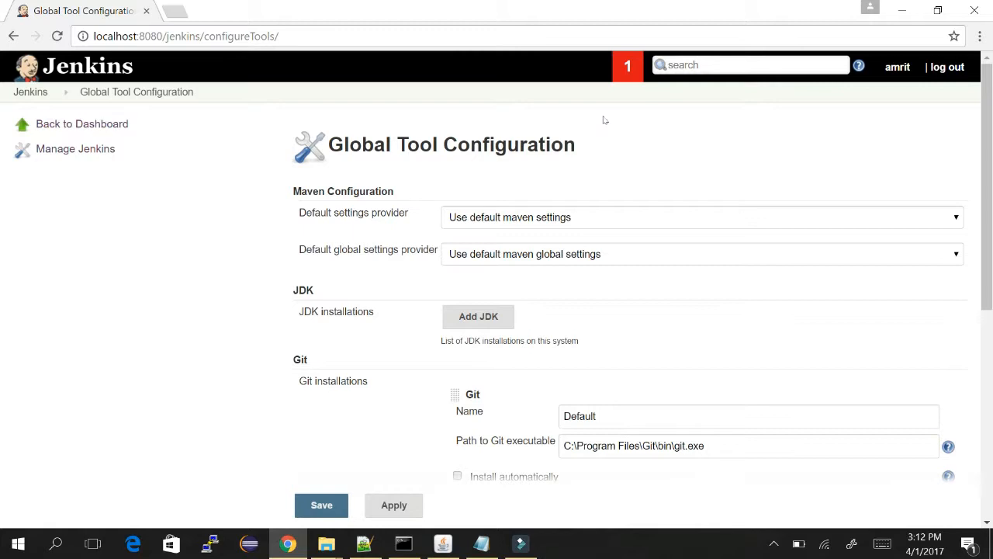
Add a JDK installation that installs Java SE Development Kit 8u121 automatically.
scroll(657, 155, down, 5)
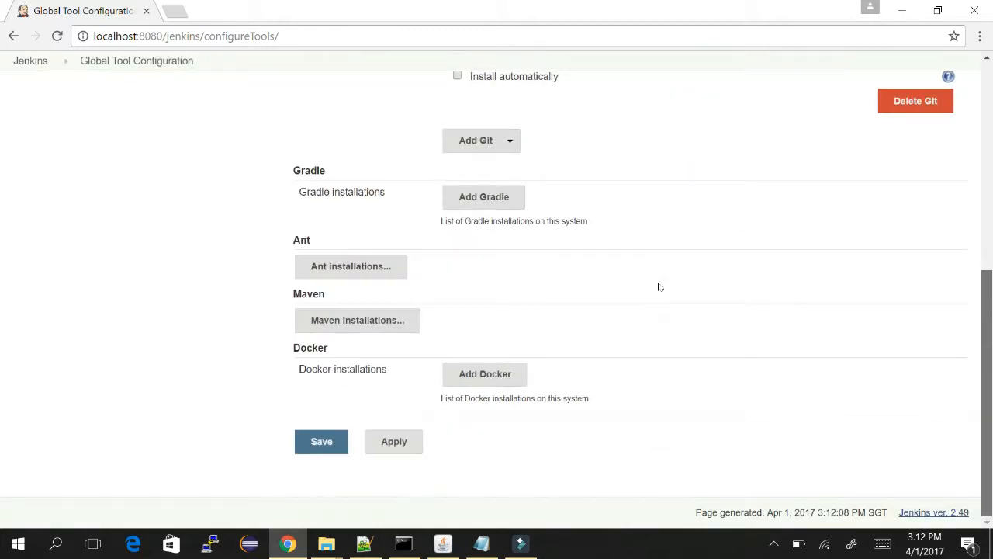
scroll(661, 278, up, 6)
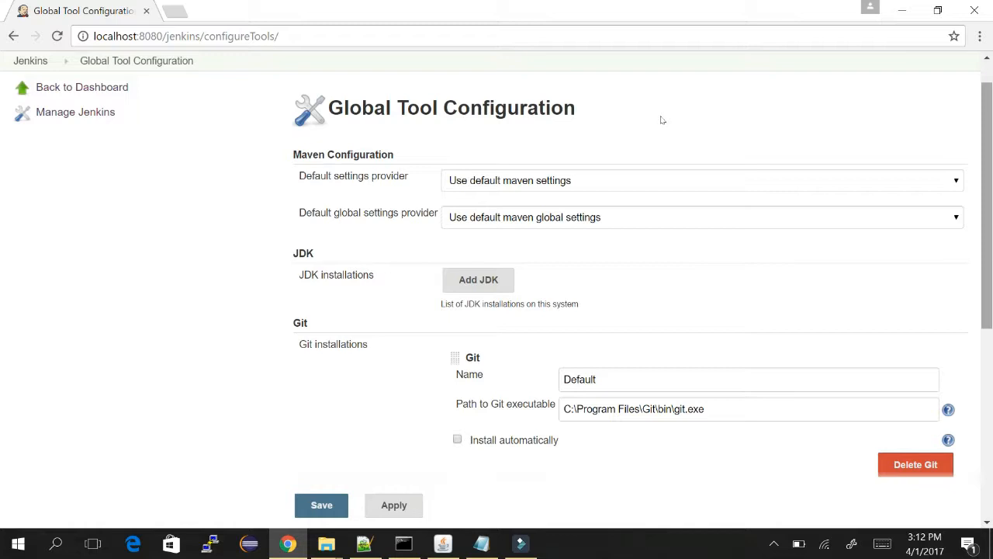
click(506, 279)
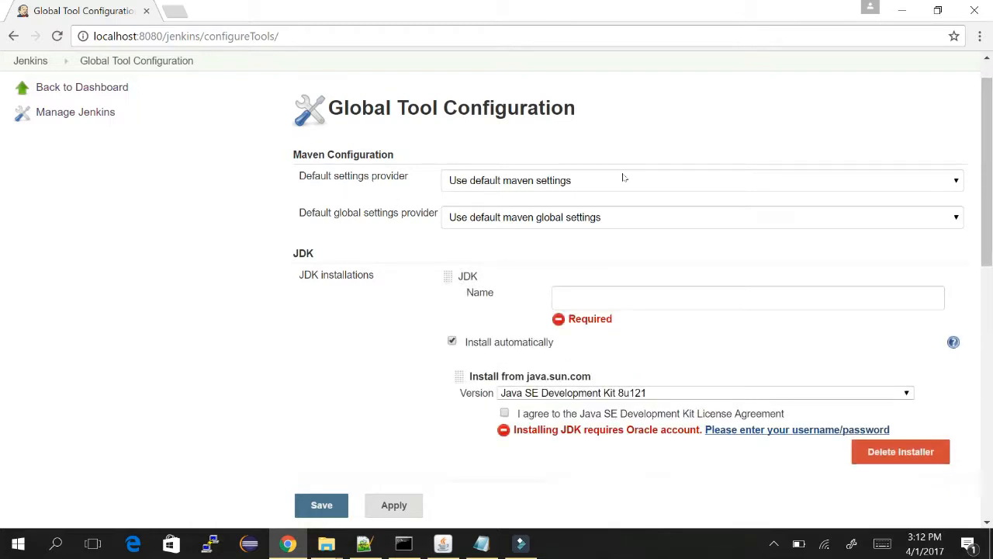
scroll(661, 100, down, 4)
scroll(660, 148, up, 2)
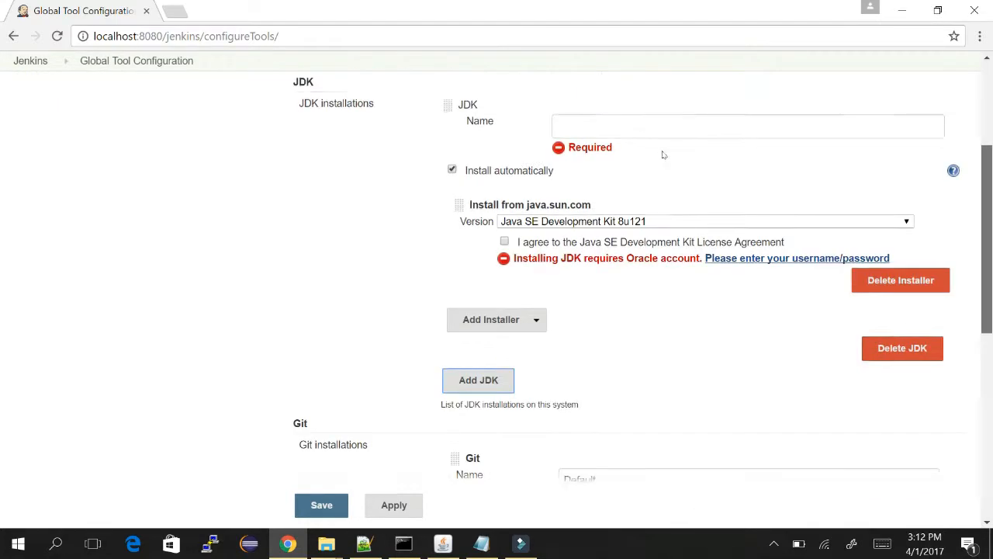
scroll(662, 132, down, 1)
scroll(661, 101, up, 3)
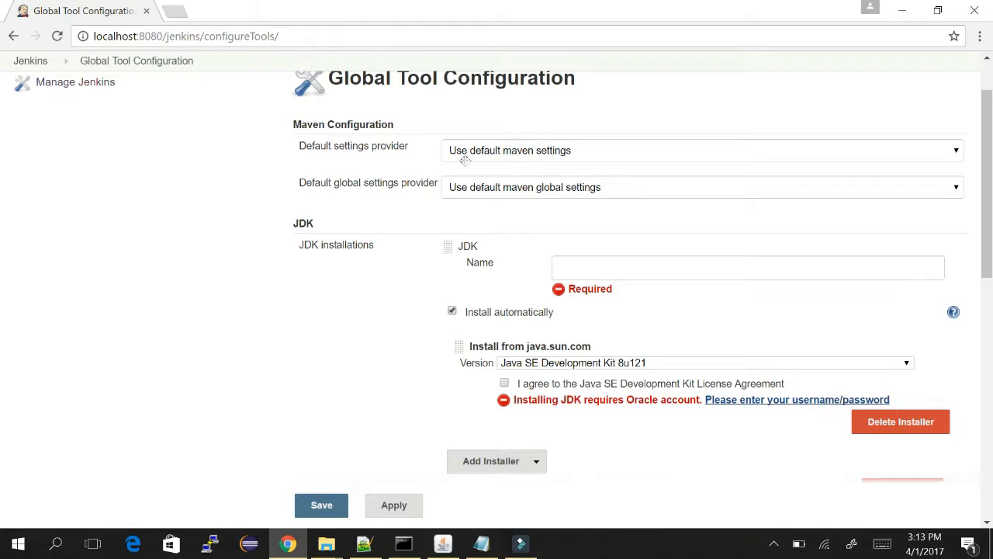
scroll(659, 133, down, 4)
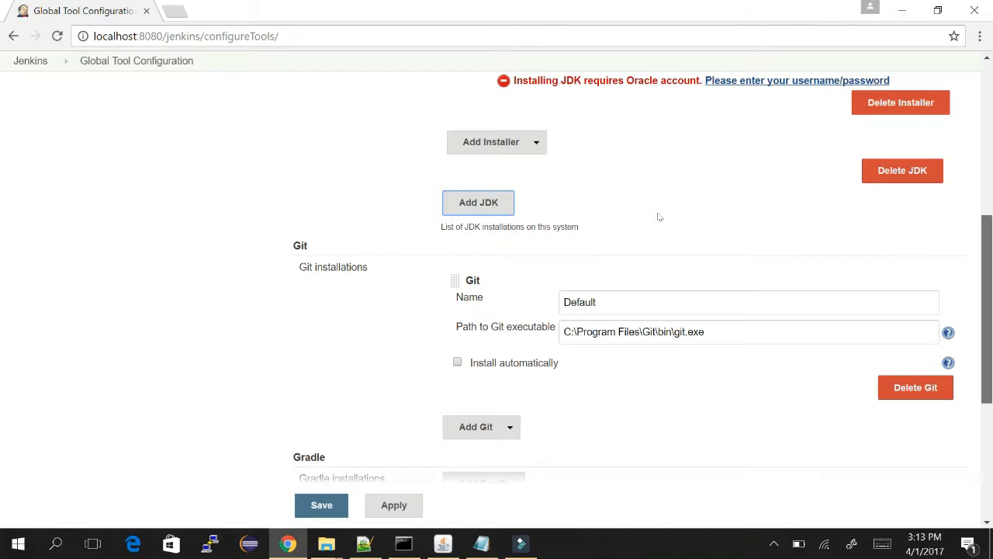
scroll(661, 245, down, 3)
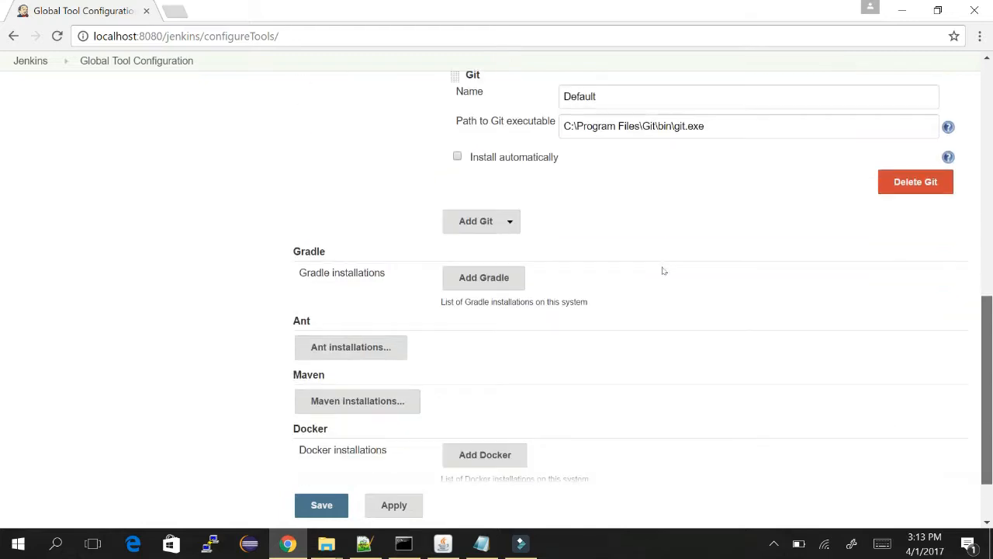
scroll(664, 270, up, 5)
scroll(661, 176, up, 2)
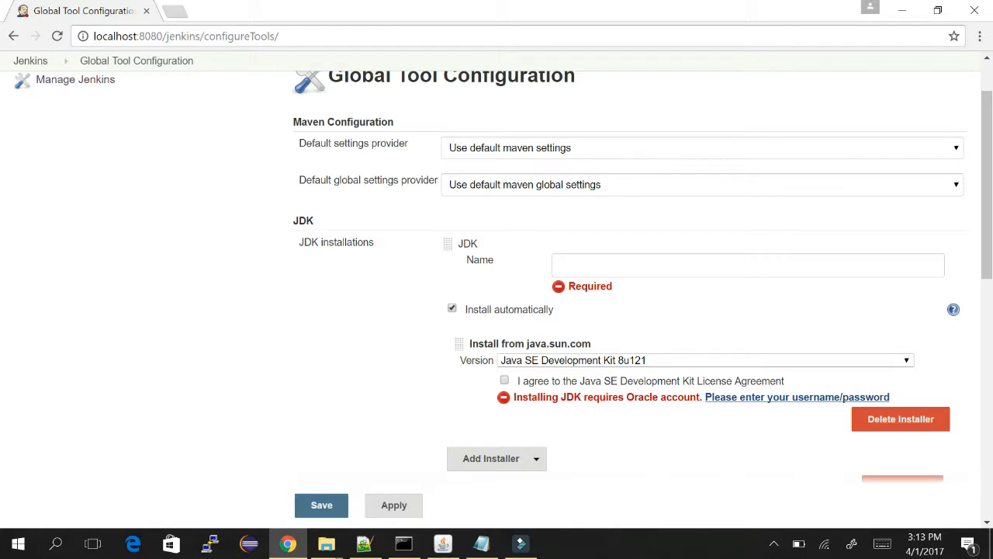
Name the JDK installation JDK8 and accept the Java SE licence agreement.
click(575, 265)
text(JAV)
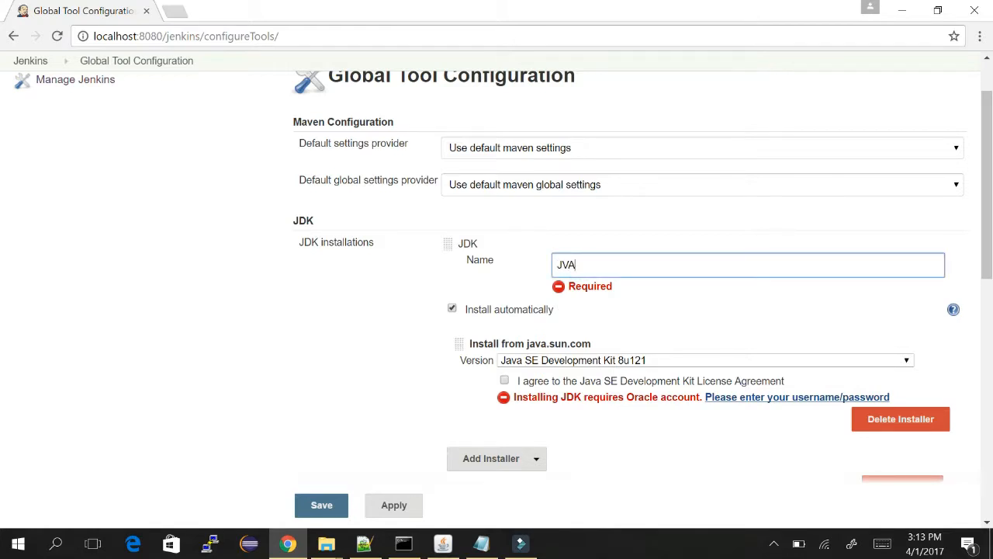
key(BackSpace)
key(BackSpace)
text(DK8)
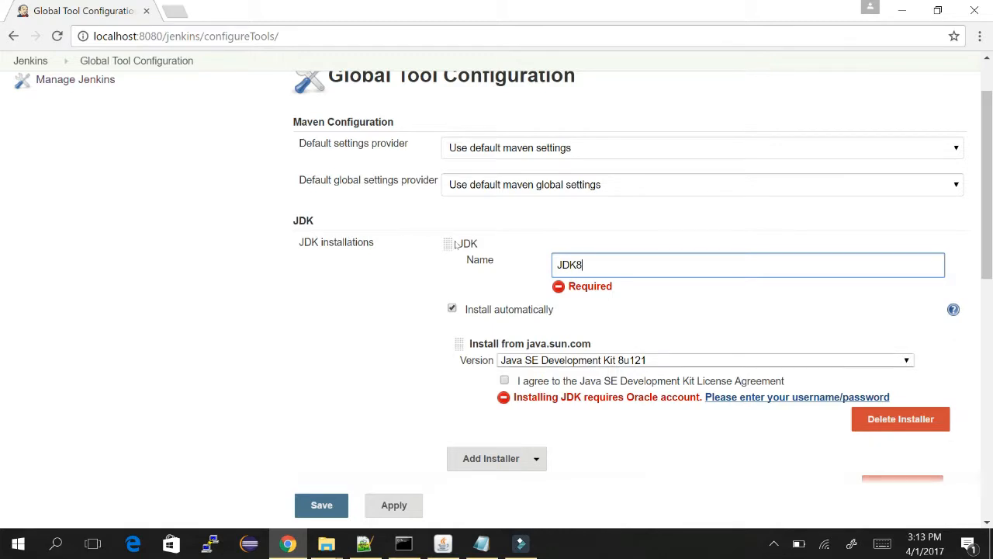
click(505, 380)
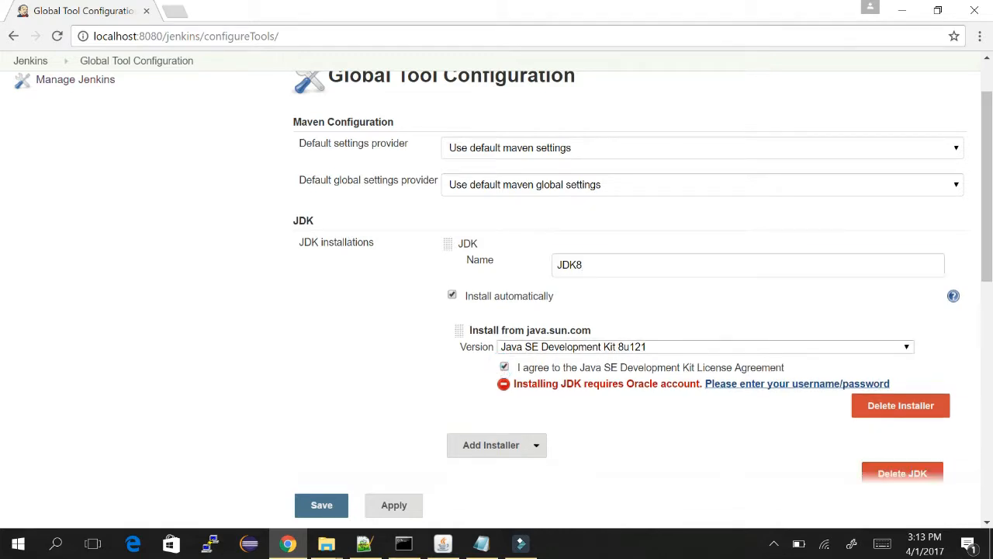
Open the Oracle account sign-in page in a new tab, then return to Global Tool Configuration.
scroll(660, 157, down, 1)
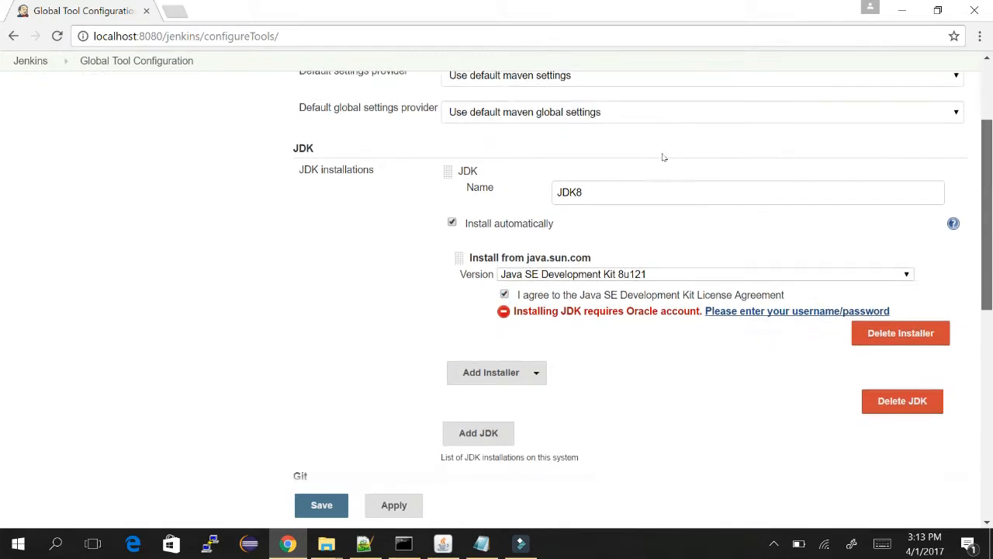
click(803, 311)
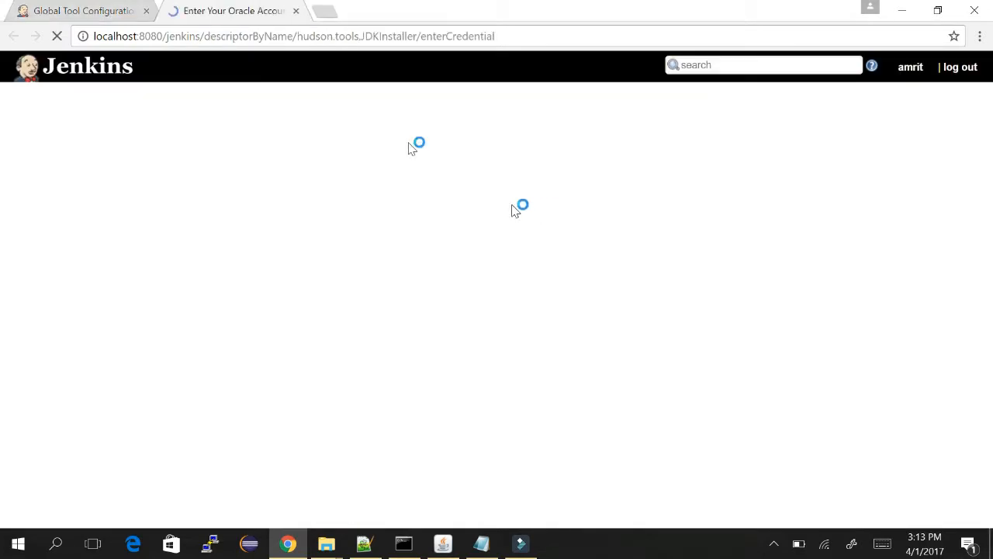
click(376, 214)
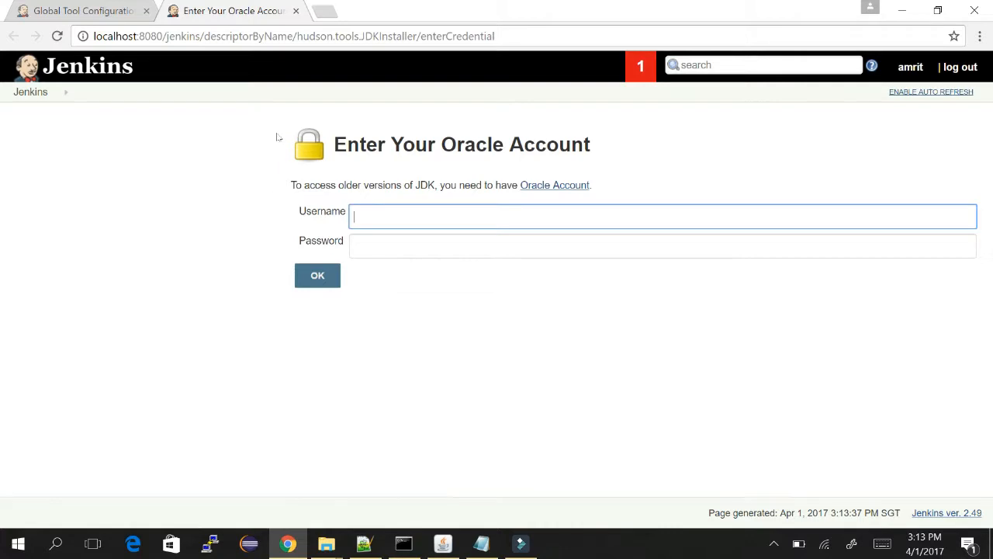
click(86, 10)
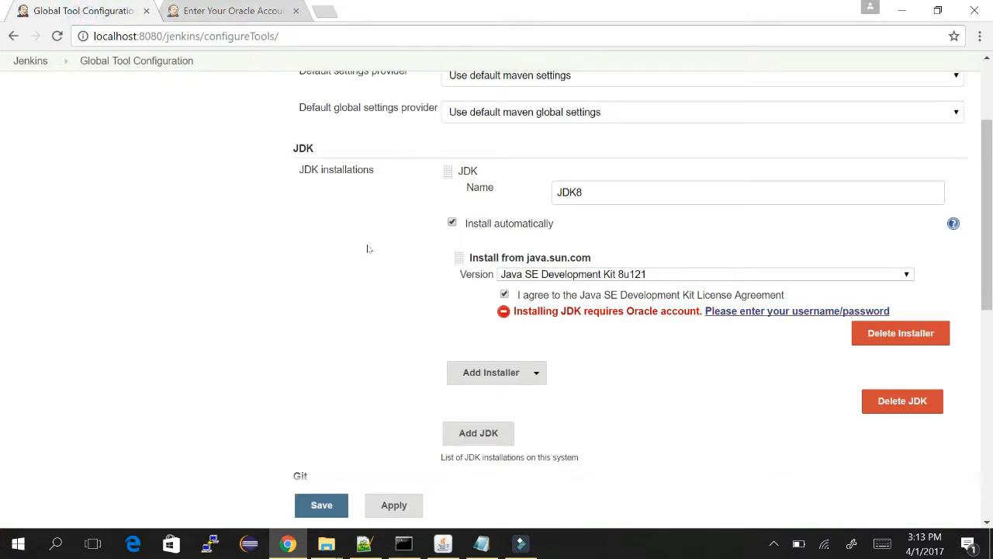
Add a second Install from java.sun.com installer set to Java SE Development Kit 7u13.
click(541, 371)
key(Down)
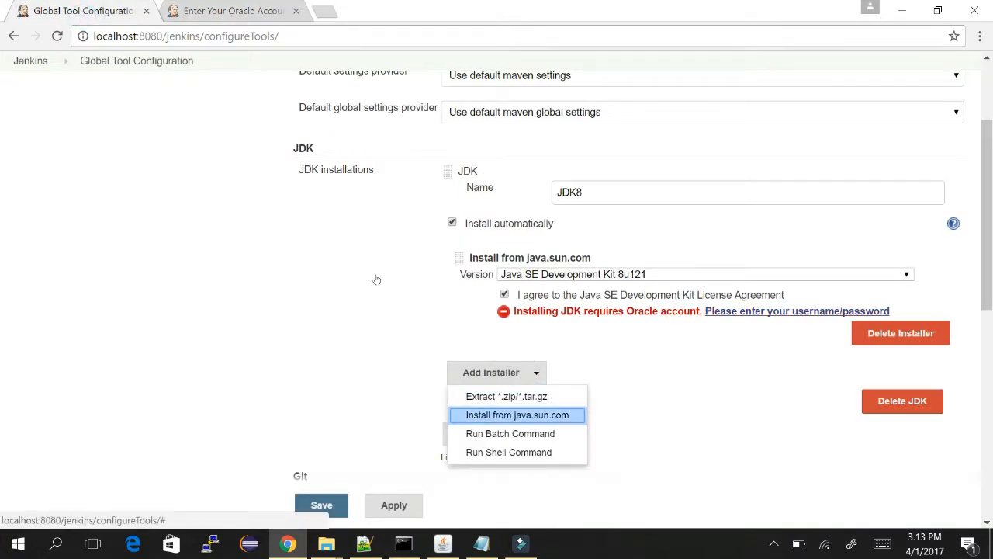
key(Return)
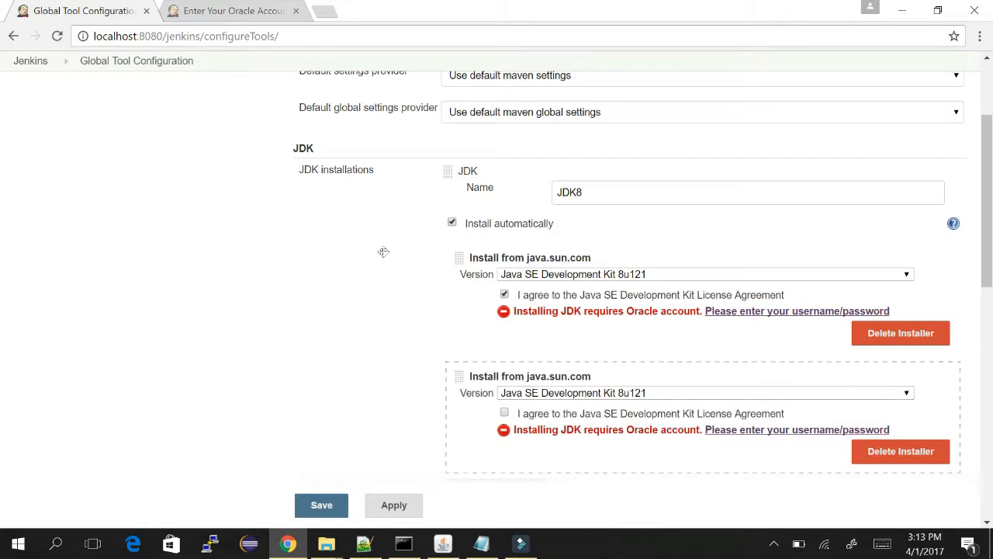
click(582, 392)
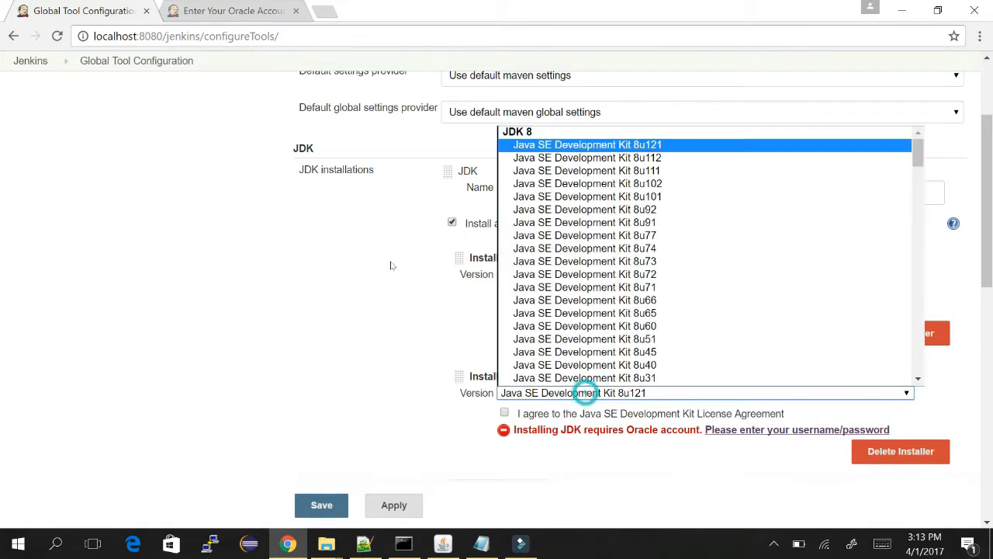
key(Down)
key(Down)
key(Down)
key(Down)
key(Down)
key(Down)
key(Down)
key(Down)
key(Down)
key(Down)
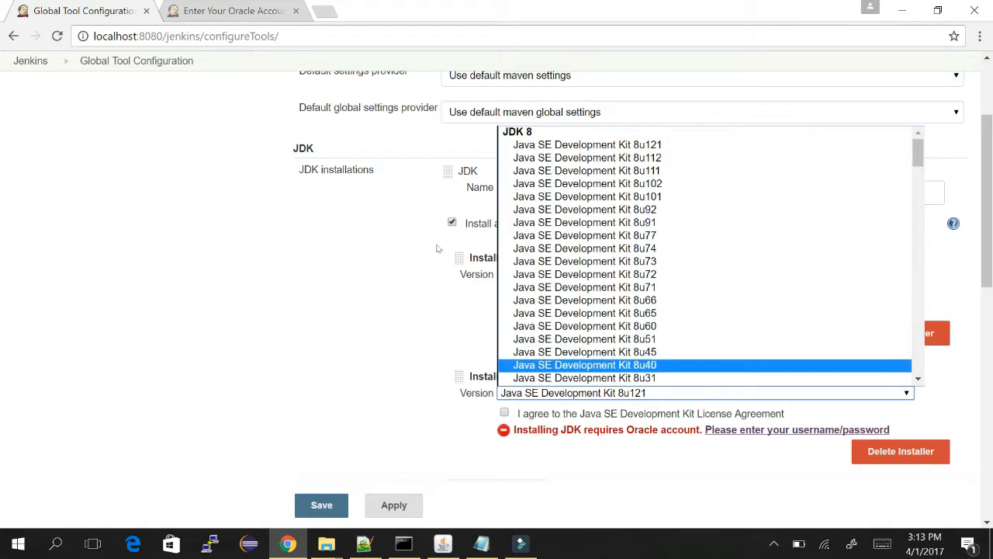
key(Down)
key(Down)
key(Down)
key(Down)
key(Down)
key(Down)
key(Down)
key(Down)
key(Down)
key(Down)
key(Down)
key(Down)
key(Down)
key(Down)
key(Down)
key(Down)
key(Down)
key(Down)
key(Down)
key(Down)
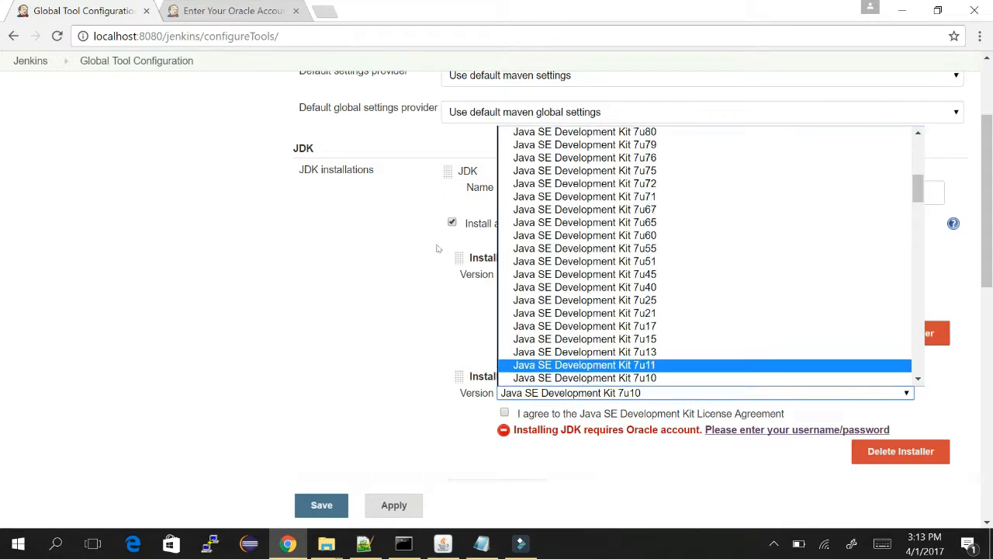
key(Return)
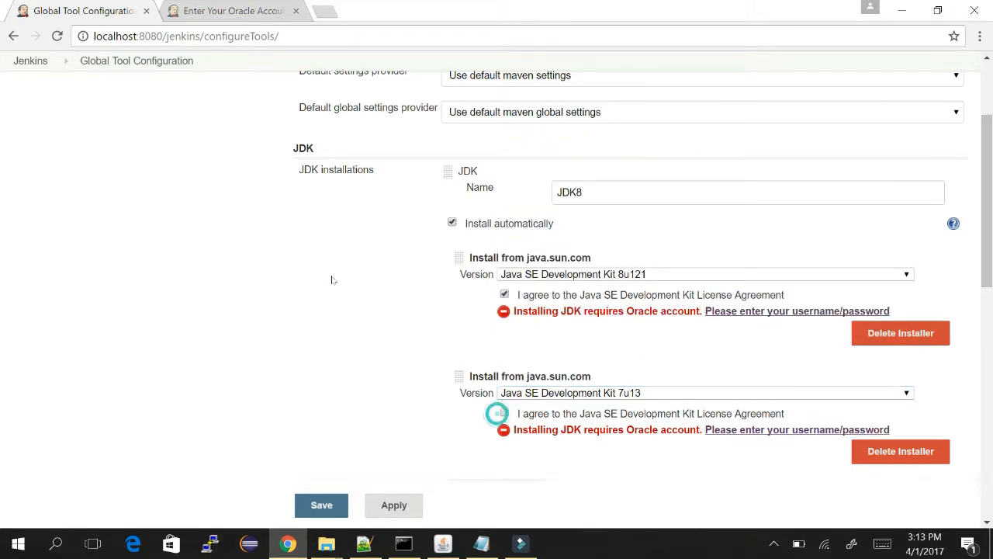
Accept the 7u13 licence and open the Oracle credential page, then return to the configuration tab.
click(504, 412)
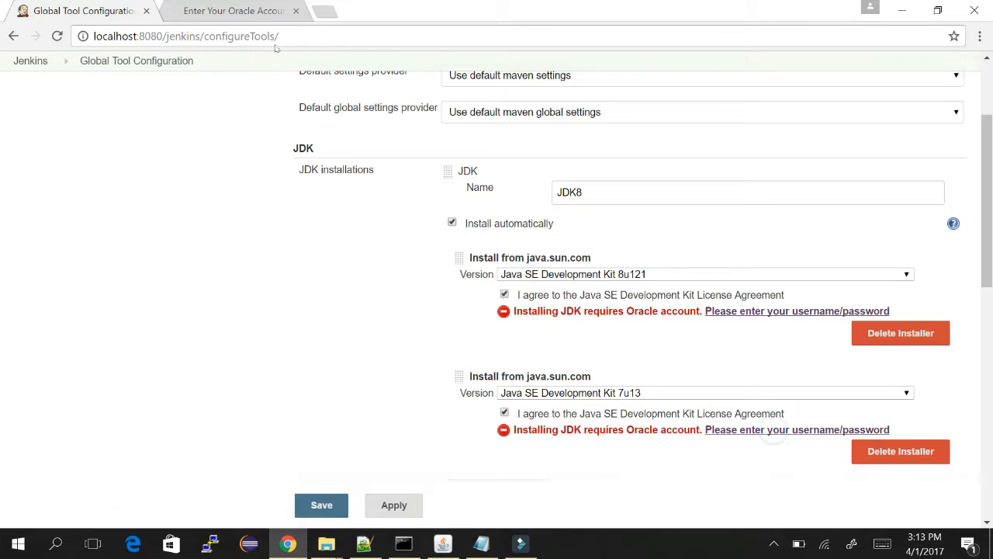
click(773, 430)
click(86, 11)
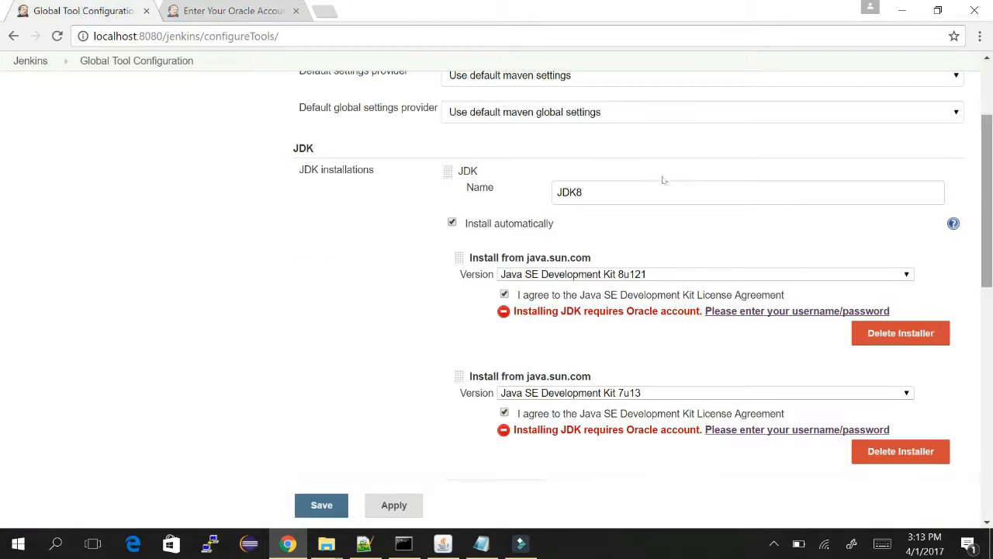
scroll(661, 186, down, 3)
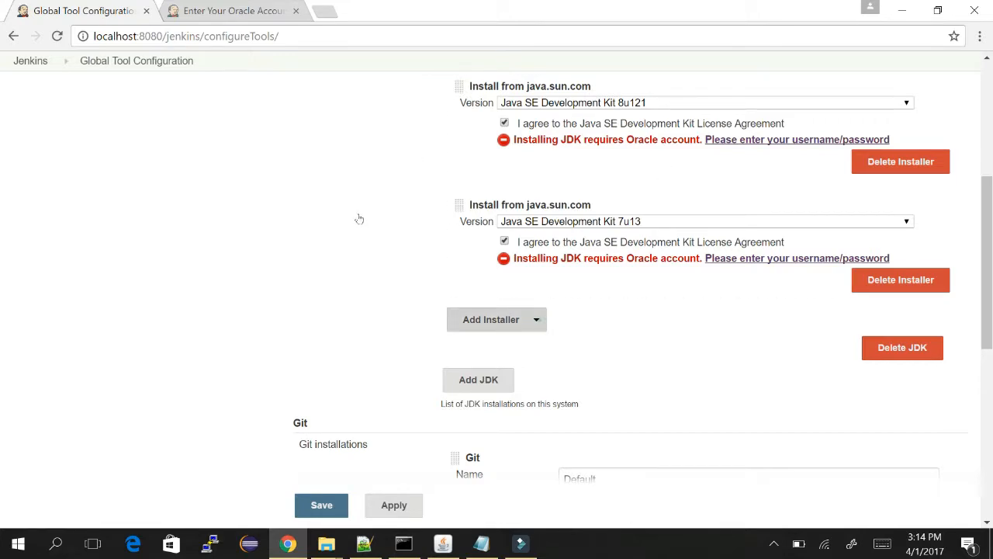
Add a Run Batch Command installer to the JDK, leaving Label and Tool Home empty.
click(537, 321)
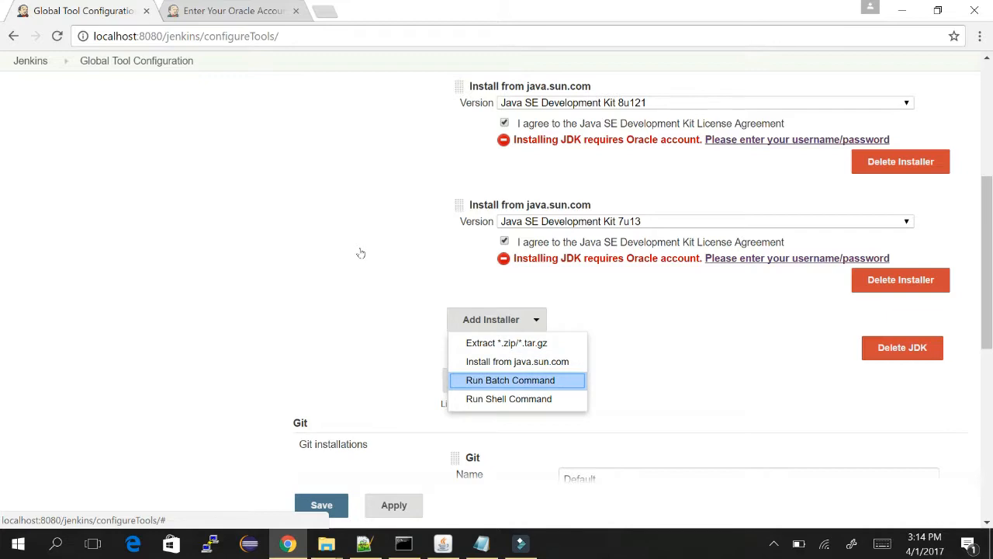
click(510, 379)
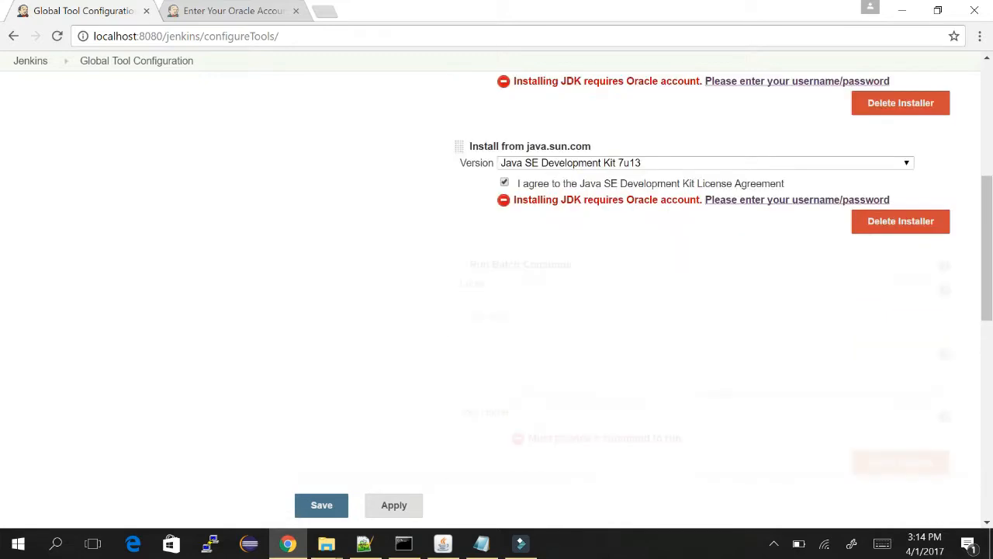
click(535, 289)
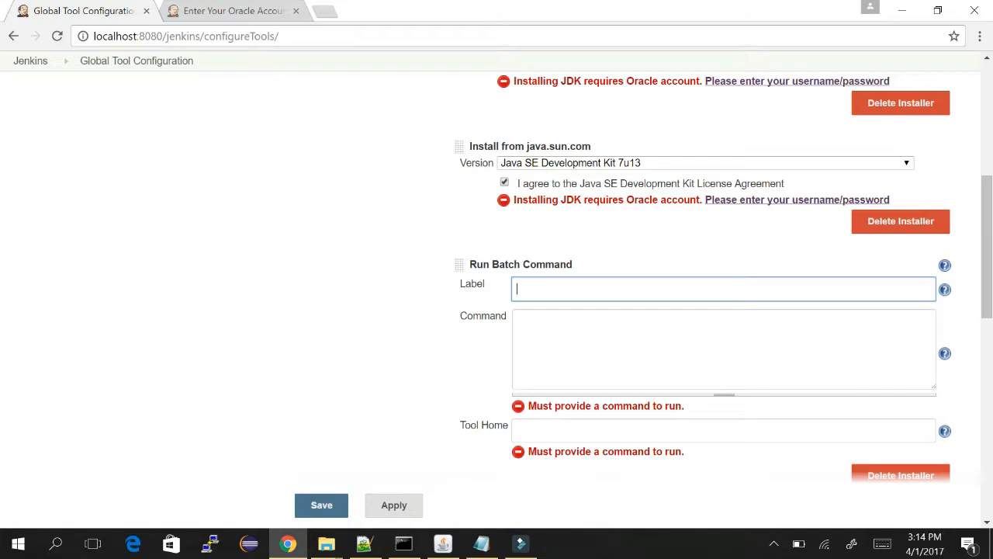
click(553, 431)
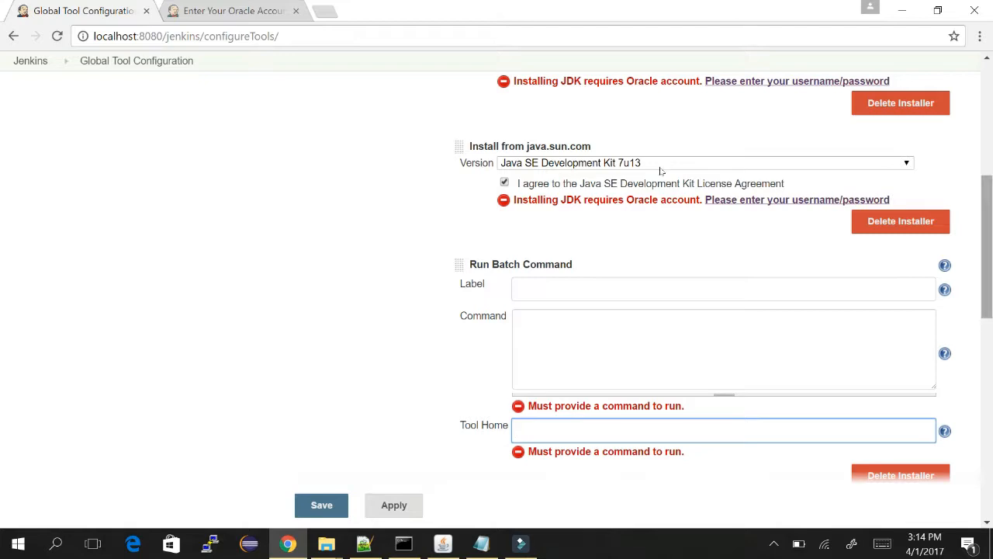
Scroll down to the Git installations and open the Git installation type list.
scroll(664, 222, down, 3)
scroll(663, 222, down, 1)
scroll(664, 222, down, 2)
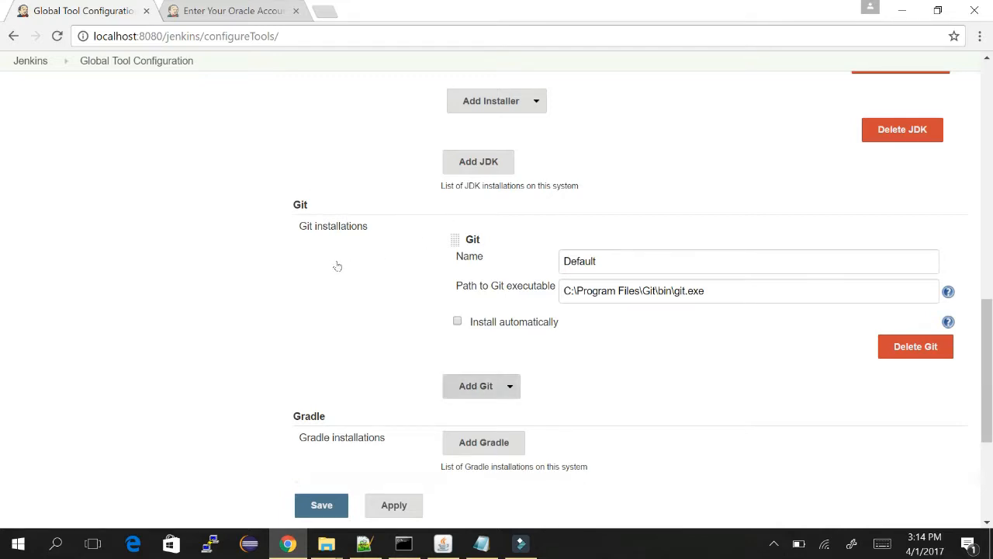
click(508, 386)
Add a second Git installation named 'git_new/-versio'.
key(Return)
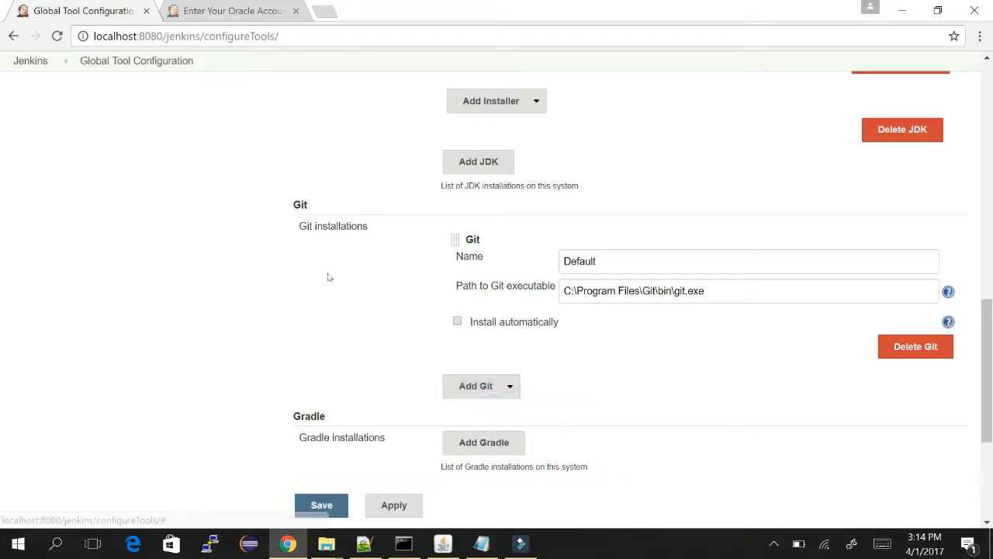
click(624, 361)
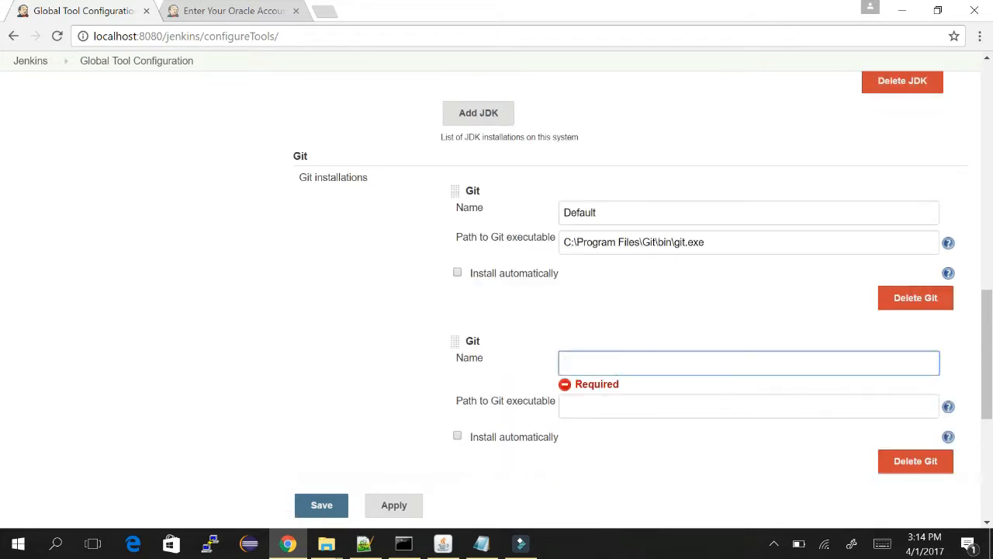
text(git_new/-versio)
click(588, 405)
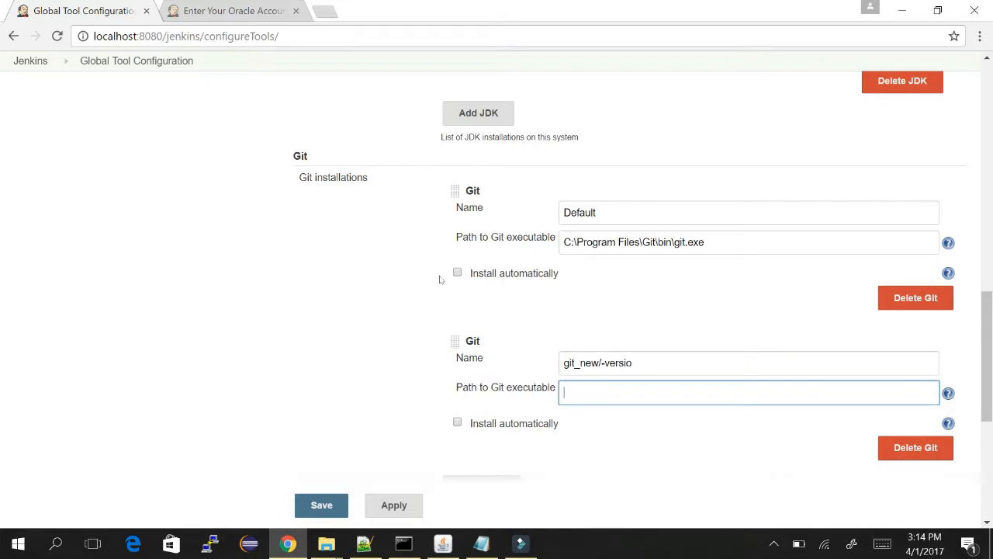
Make git_new/-versio install automatically using an Extract *.zip/*.tar.gz installer.
key(Tab)
key(space)
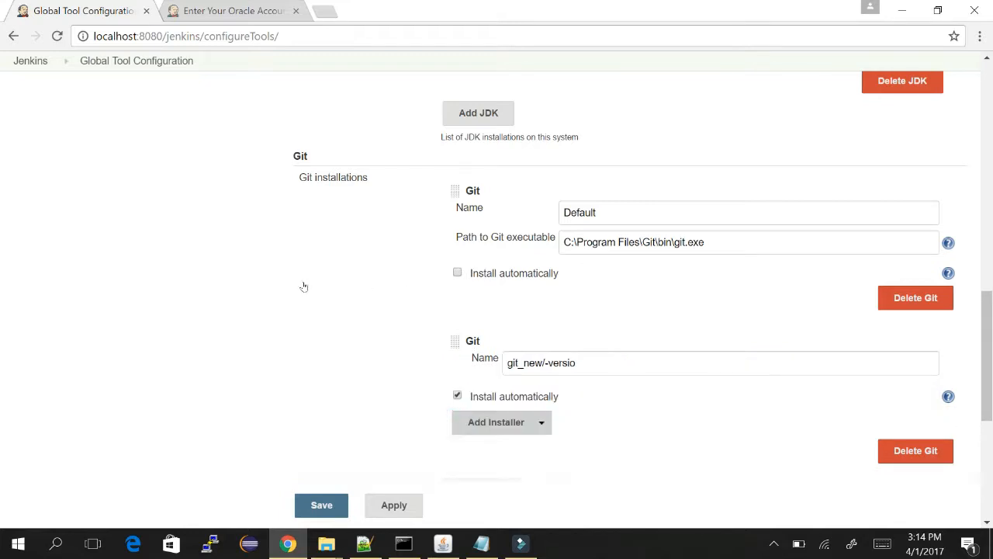
key(space)
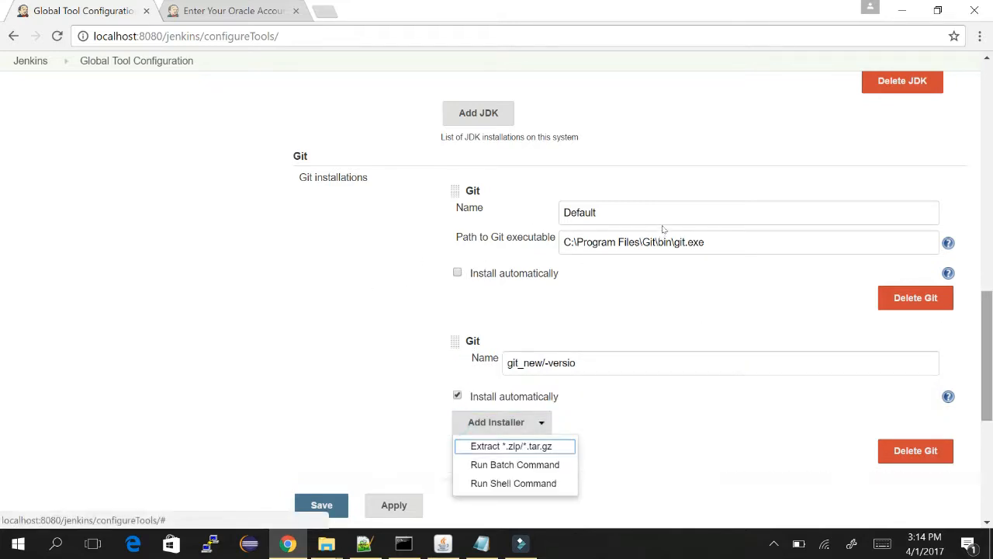
scroll(664, 233, down, 1)
scroll(664, 259, down, 1)
key(space)
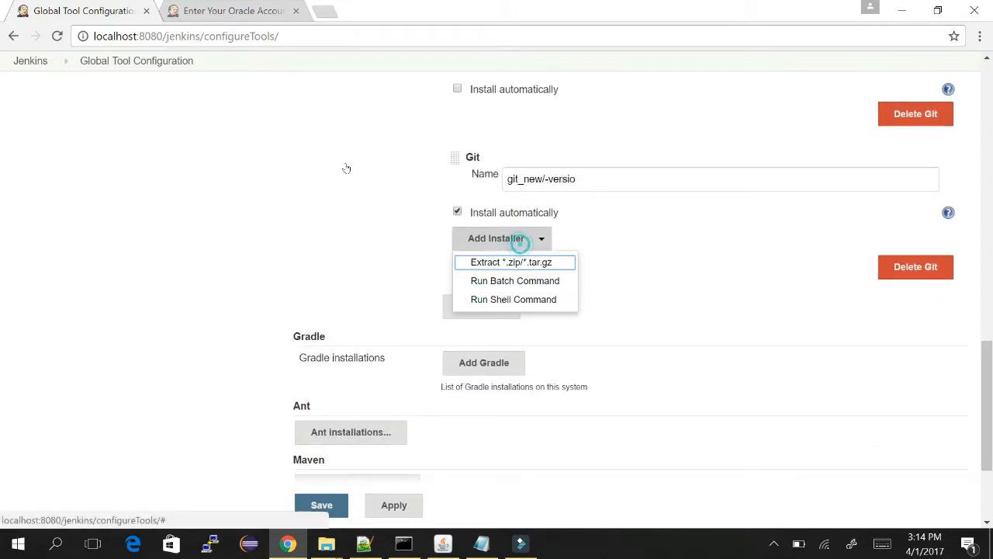
key(Return)
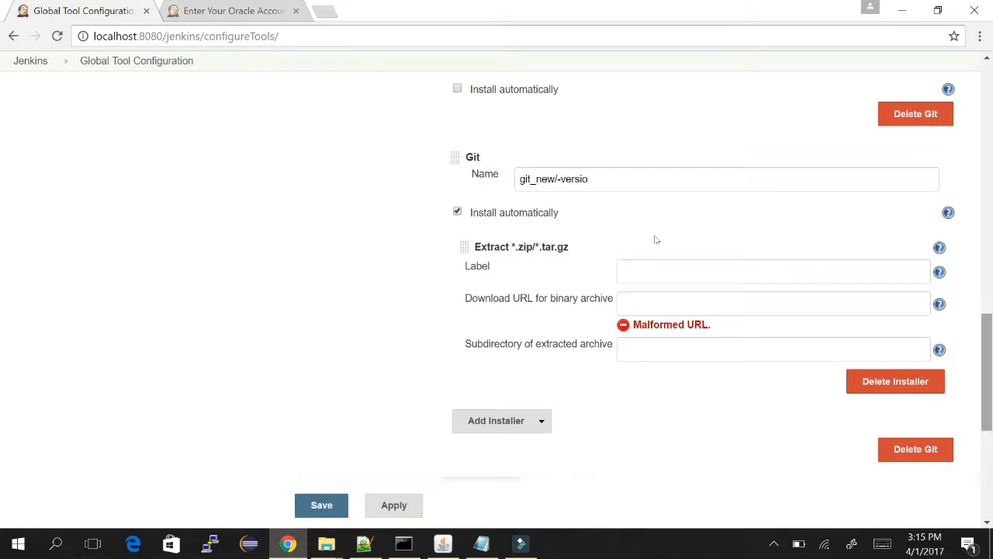
scroll(662, 264, down, 4)
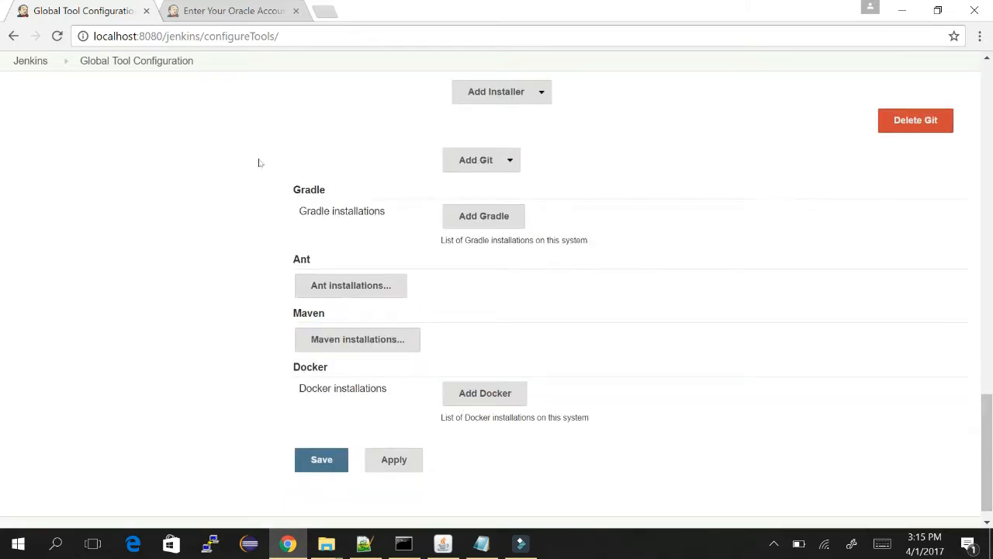
Add a Gradle installation, then leave the page, discarding all unsaved tool changes.
click(483, 216)
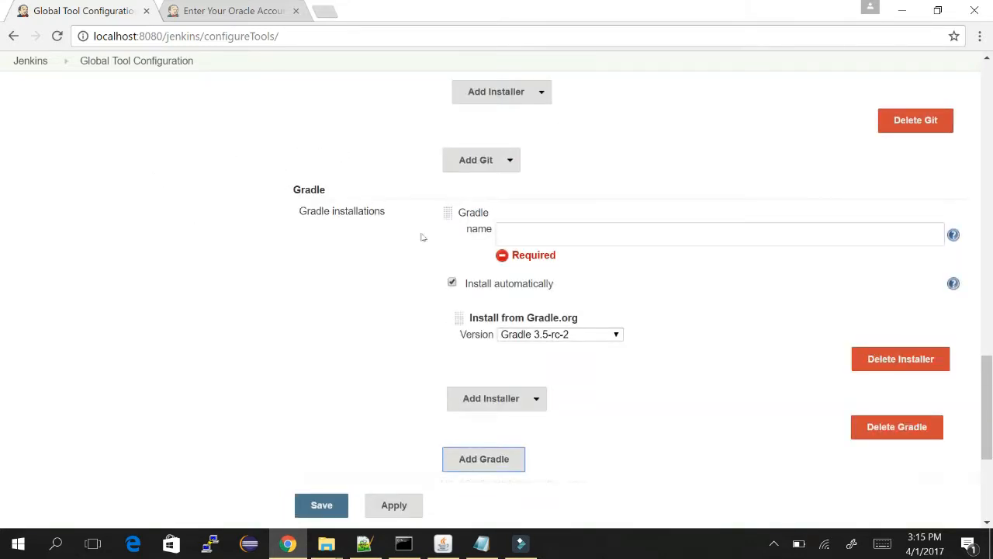
scroll(660, 264, down, 3)
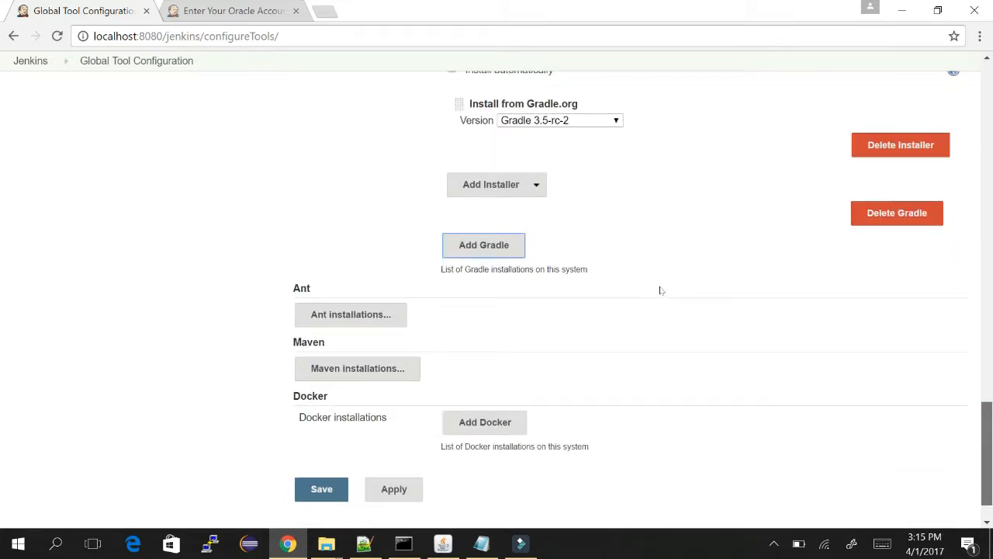
scroll(660, 284, up, 3)
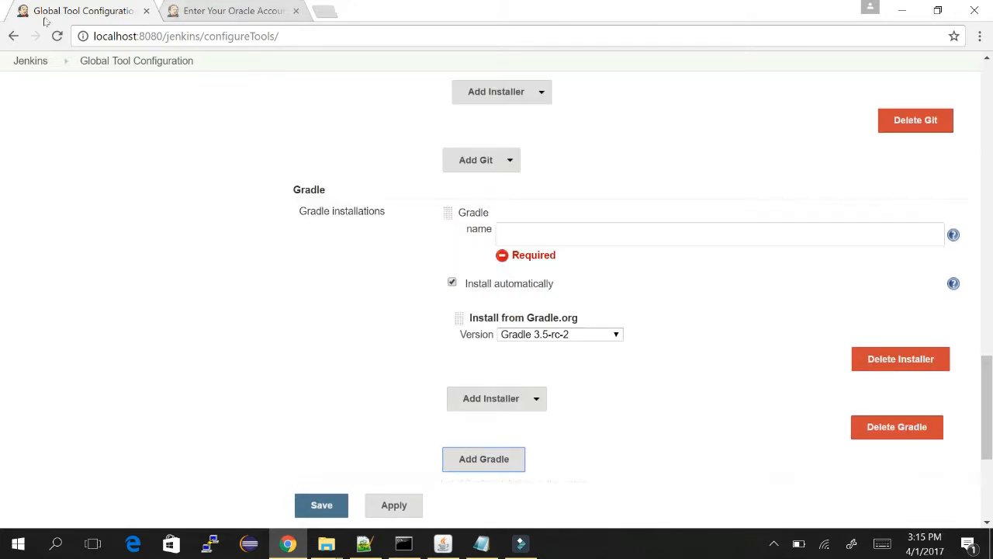
click(116, 60)
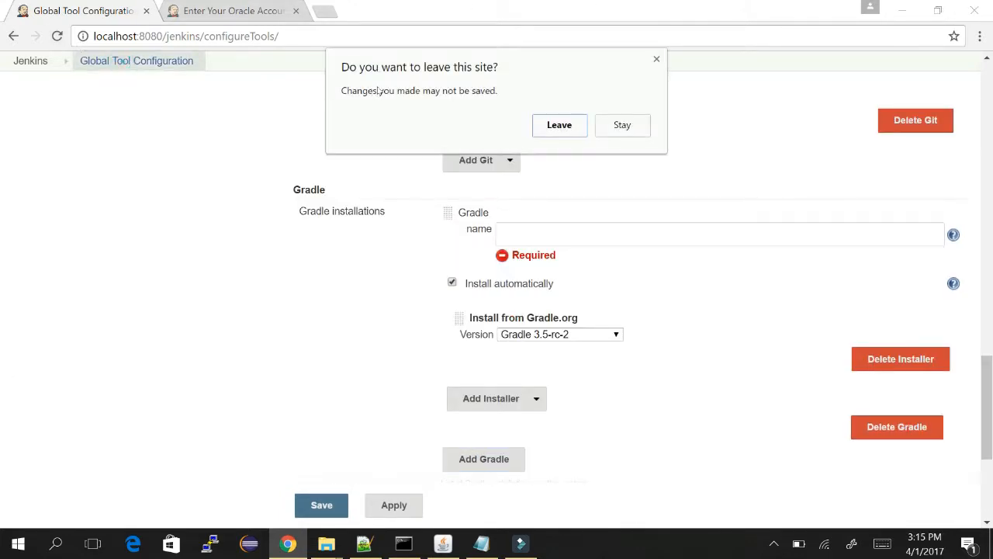
key(Return)
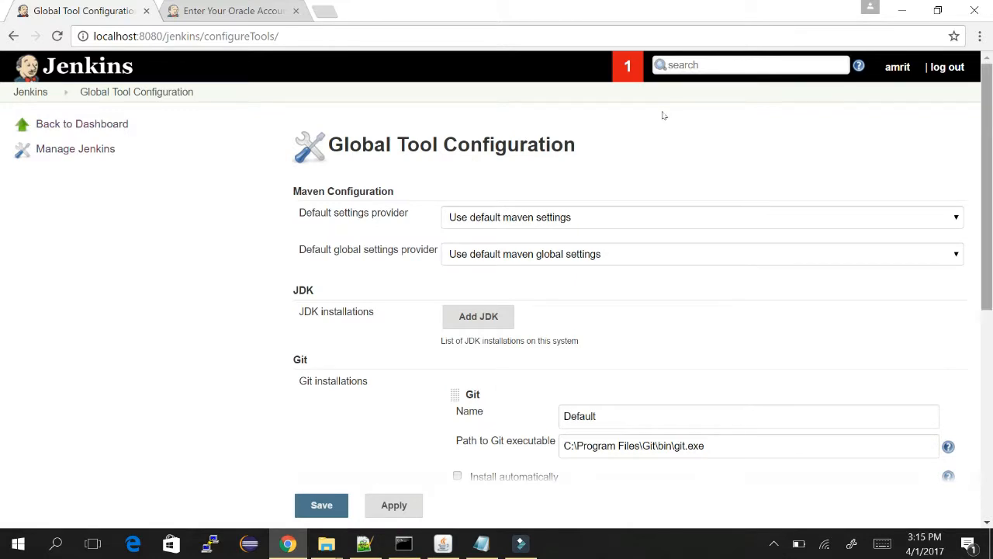
Look over the reloaded tool list without the JDK, Git and Gradle additions, then return to Manage Jenkins.
scroll(662, 268, down, 5)
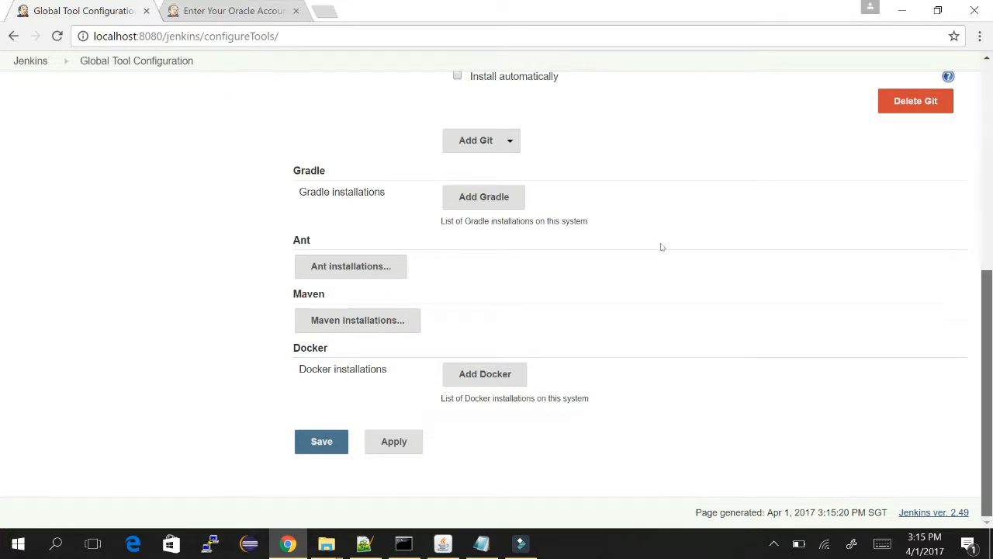
scroll(660, 246, up, 5)
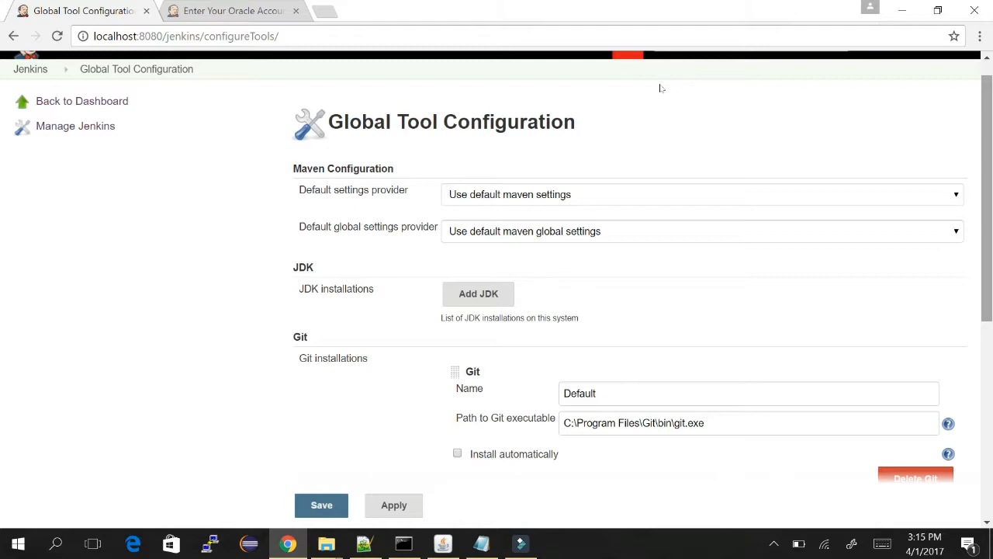
scroll(661, 88, up, 1)
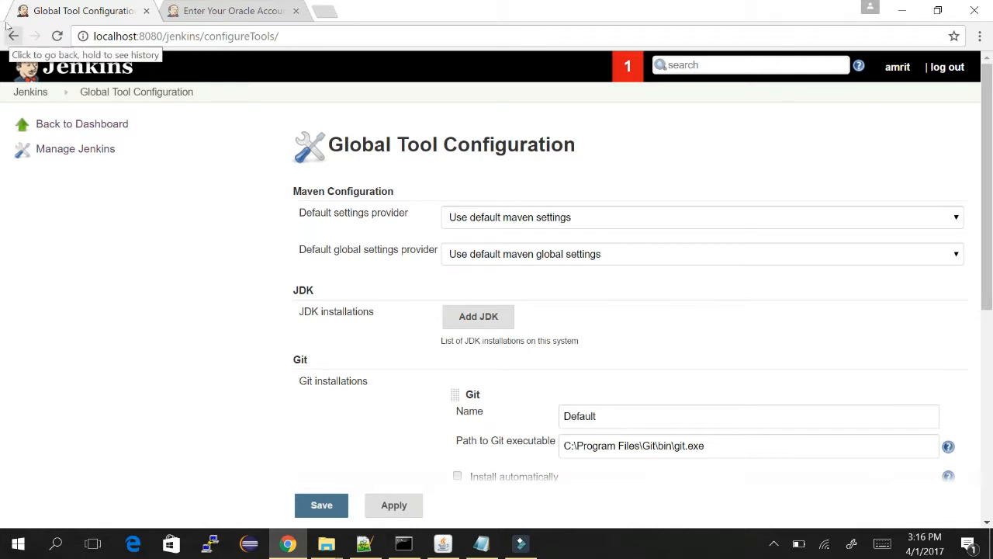
click(7, 27)
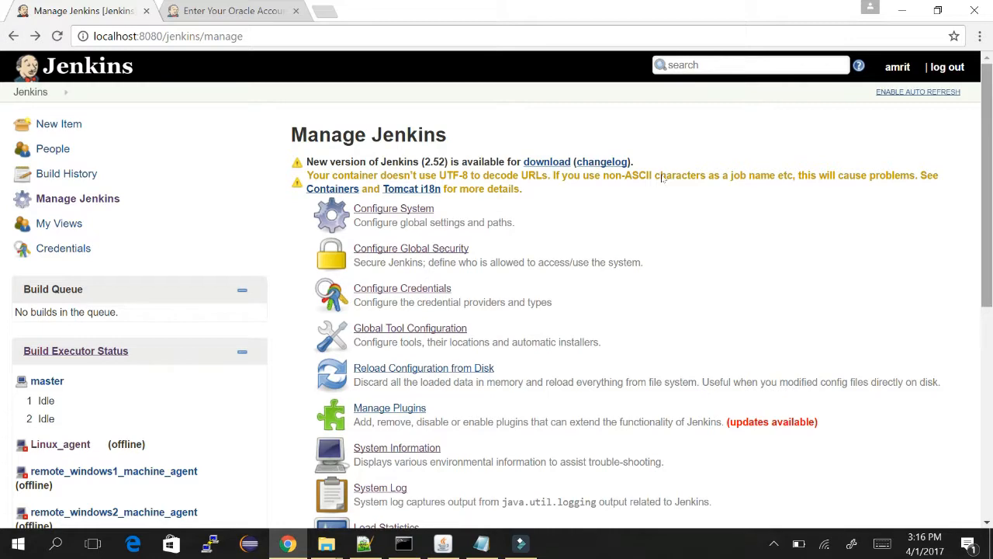
Start Reload Configuration from Disk, then switch to the manage_jenkins notes in Notepad.
scroll(662, 177, down, 2)
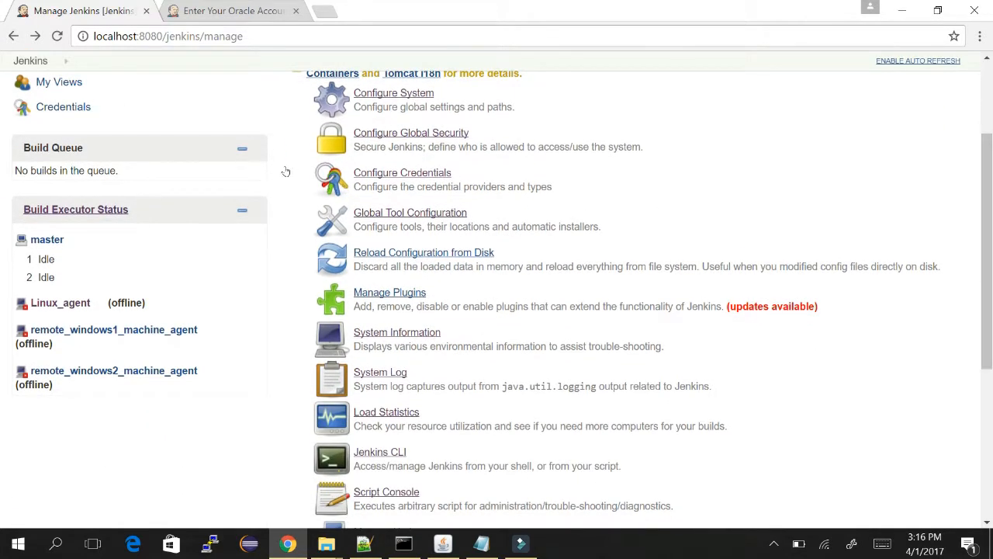
click(427, 252)
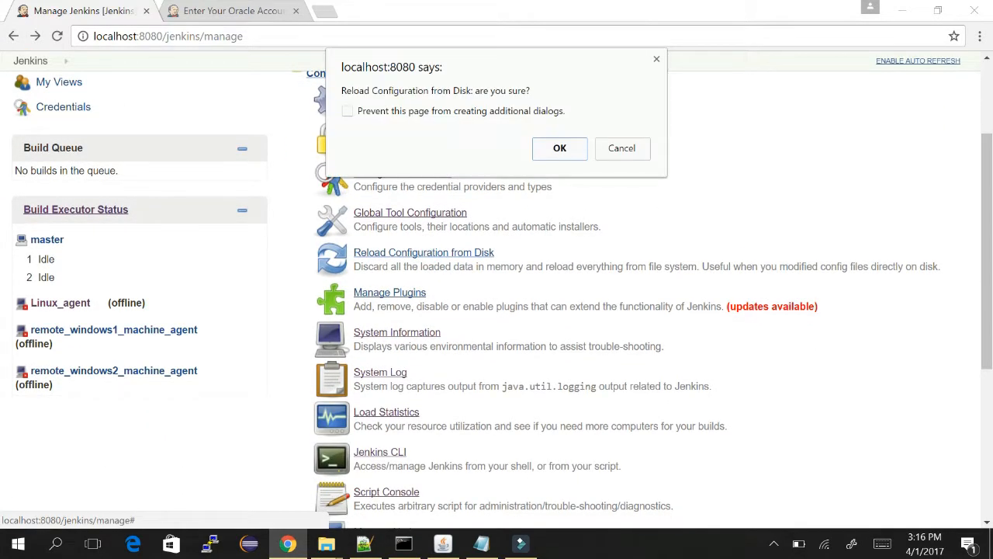
key(alt+Tab)
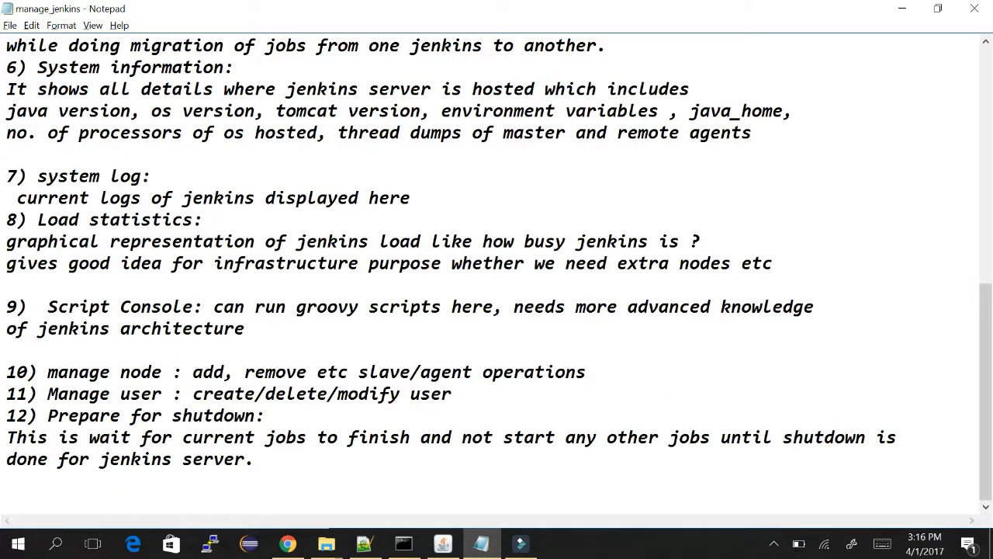
Highlight the '5) Reload configuration from disk' heading in the notes, then return to Jenkins.
key(Up)
key(Up)
key(Up)
key(Up)
key(Up)
key(Up)
key(Up)
key(Up)
key(Up)
key(Up)
key(Up)
key(Up)
key(Up)
key(Up)
key(Up)
key(Up)
key(Up)
key(Up)
key(Up)
key(Up)
key(Up)
key(Up)
key(Up)
key(Up)
key(Up)
key(Up)
key(Up)
key(Up)
key(Up)
key(Up)
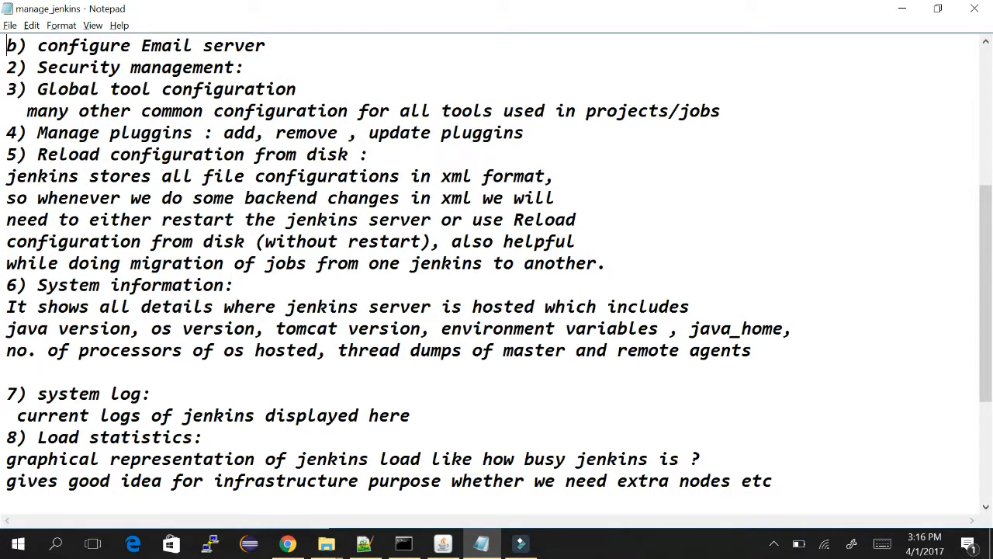
drag(48, 154, 369, 154)
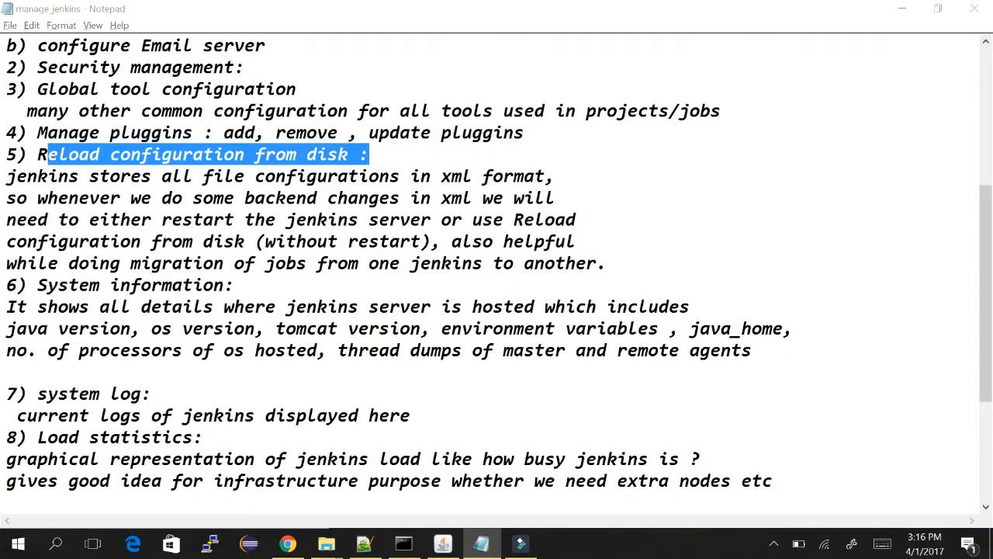
key(alt+Tab)
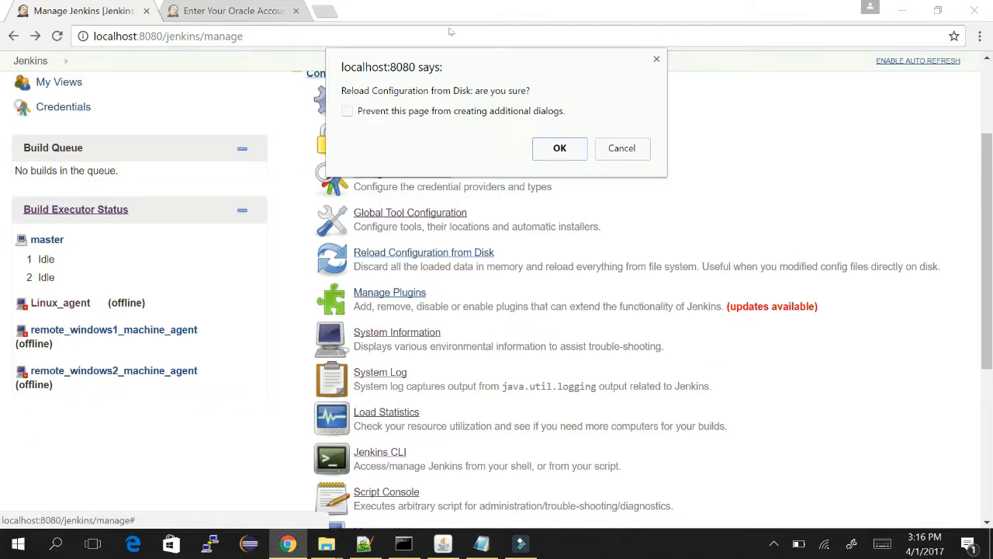
Confirm Reload Configuration from Disk, return to Manage Jenkins, and switch to Notepad.
click(657, 59)
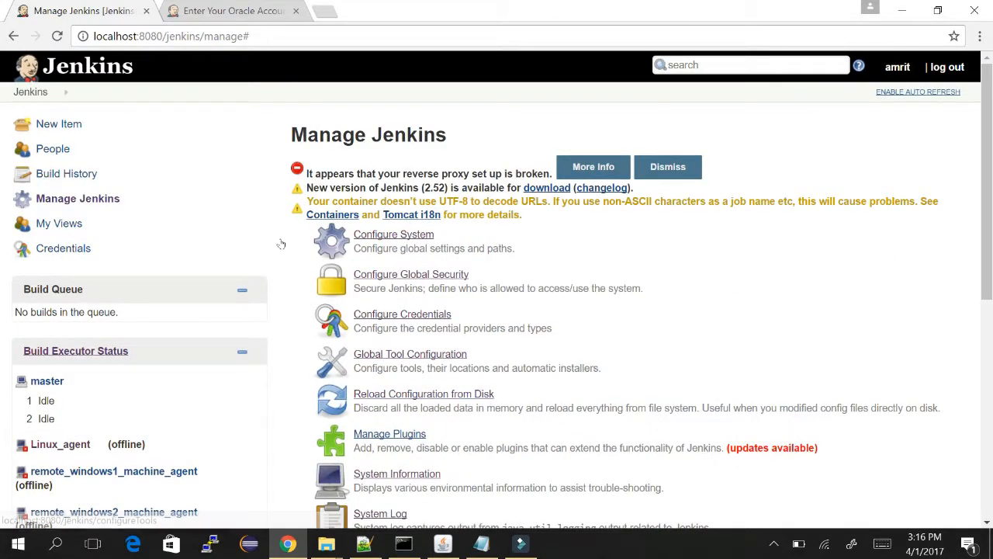
click(415, 390)
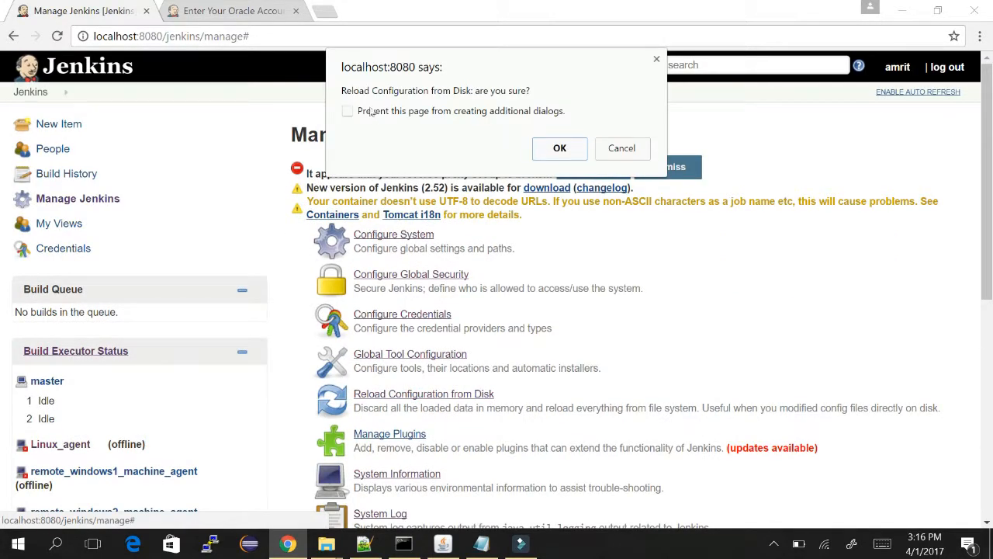
key(Return)
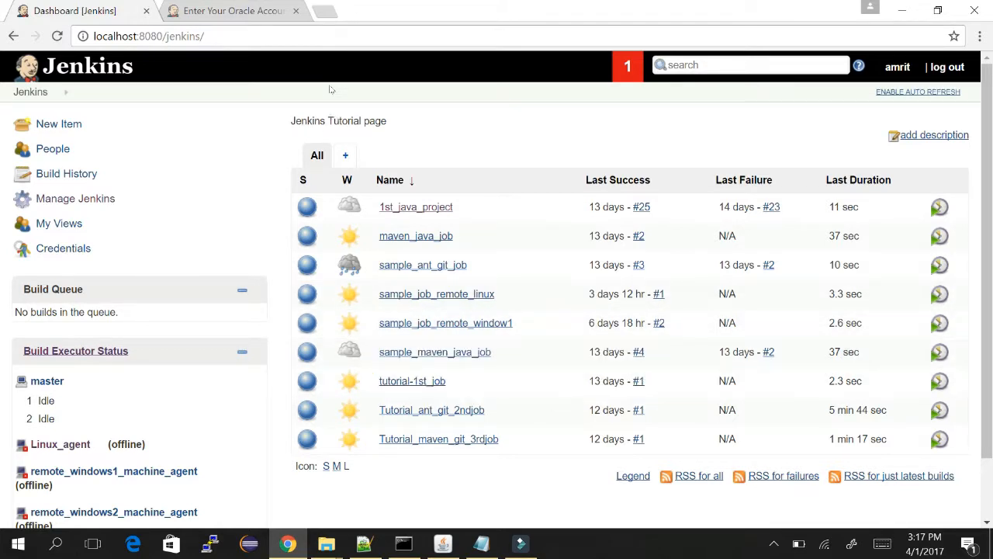
click(101, 195)
key(alt+Tab)
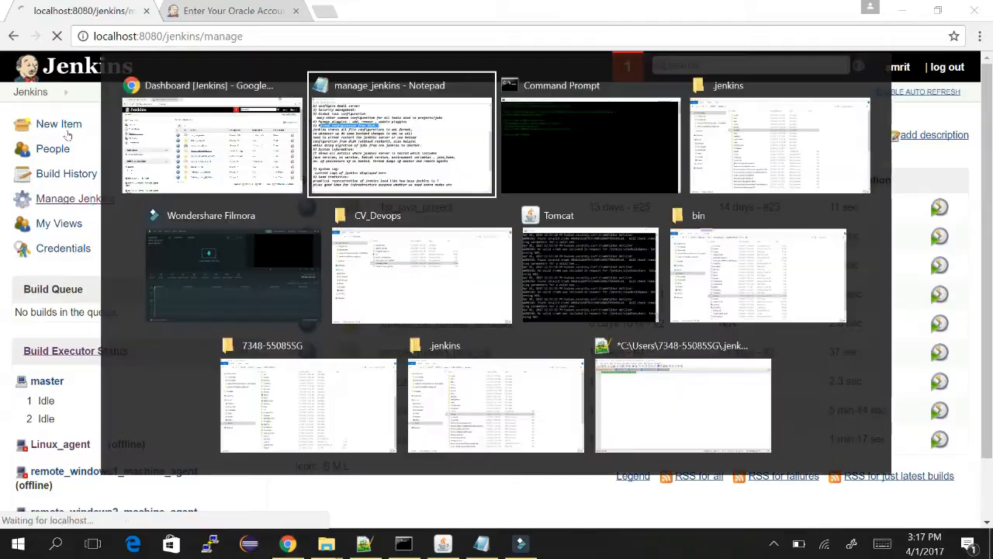
Highlight the XML storage, backend changes, reload-without-restart and job migration passages, then return to Jenkins.
click(150, 198)
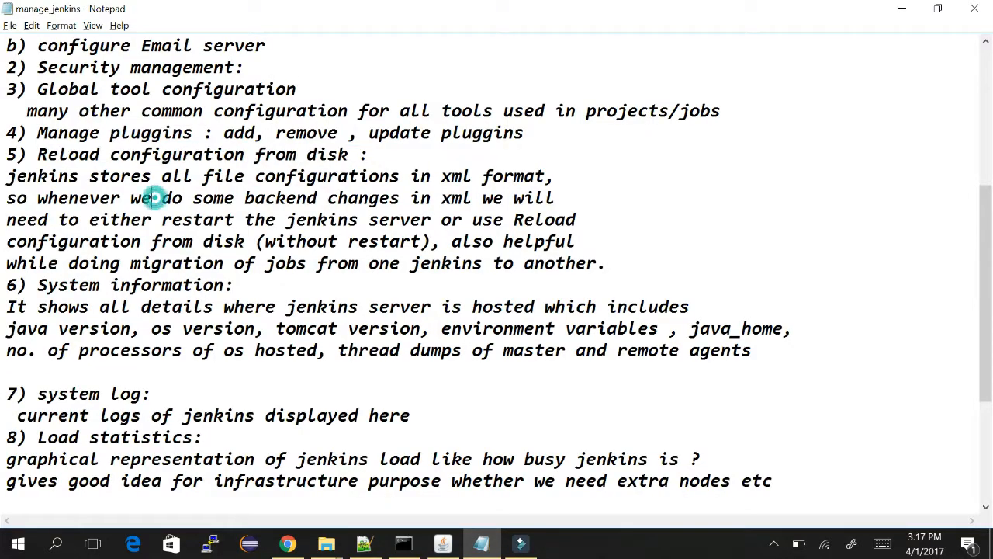
drag(7, 176, 369, 264)
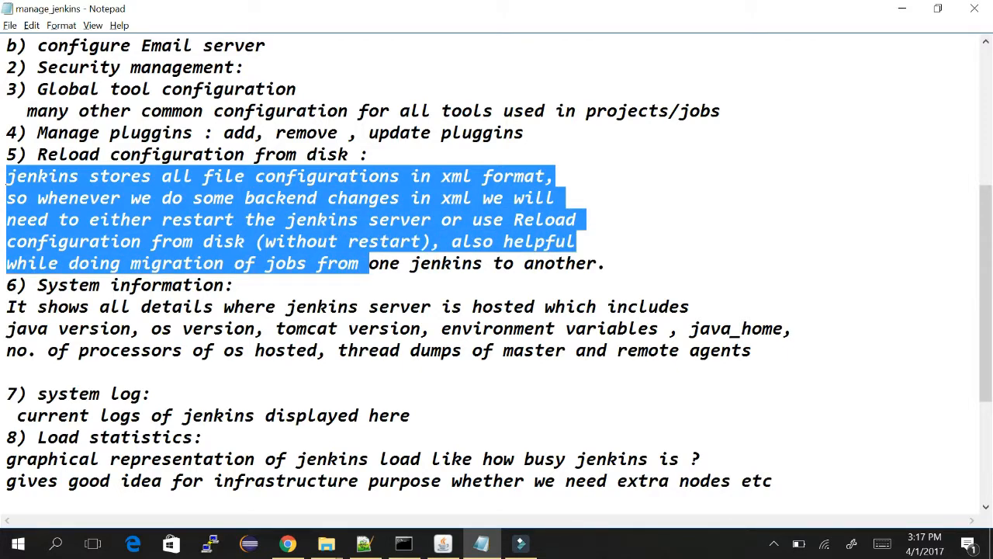
click(369, 198)
drag(6, 198, 555, 219)
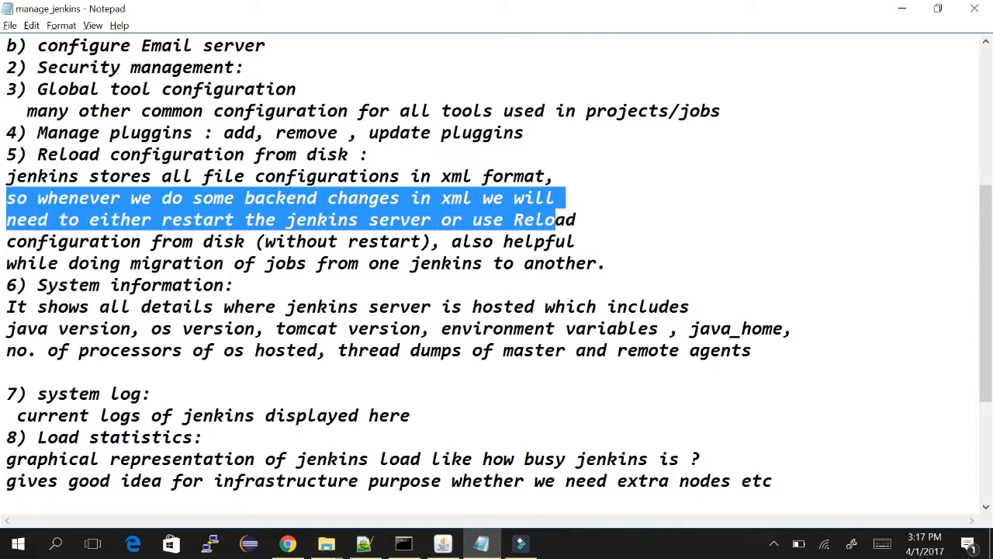
click(147, 219)
drag(161, 220, 431, 242)
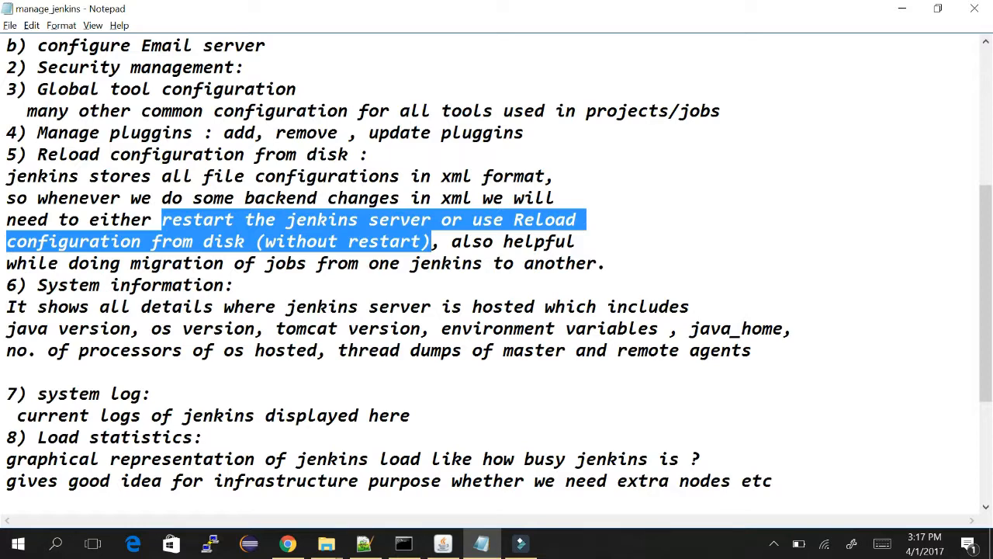
click(435, 241)
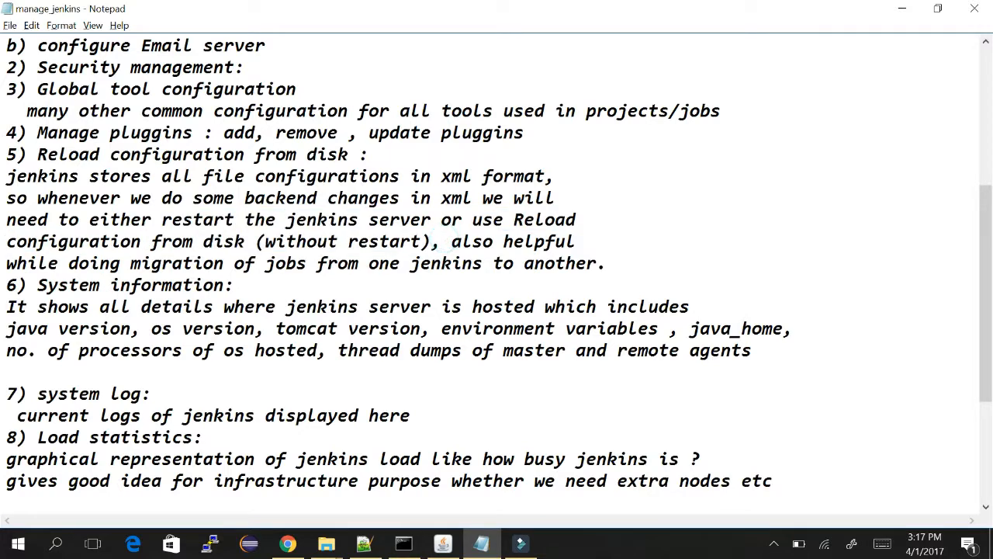
drag(441, 241, 607, 263)
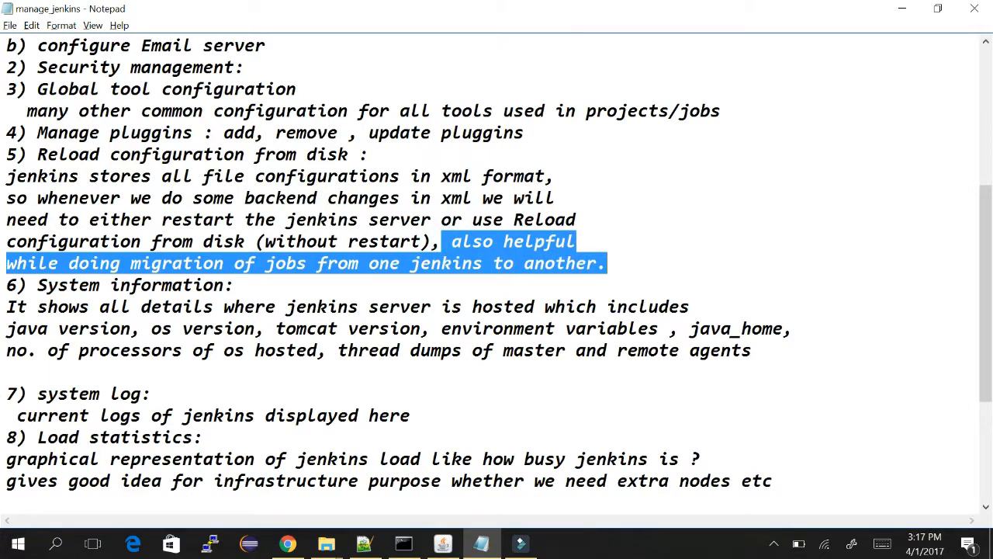
key(alt+Tab)
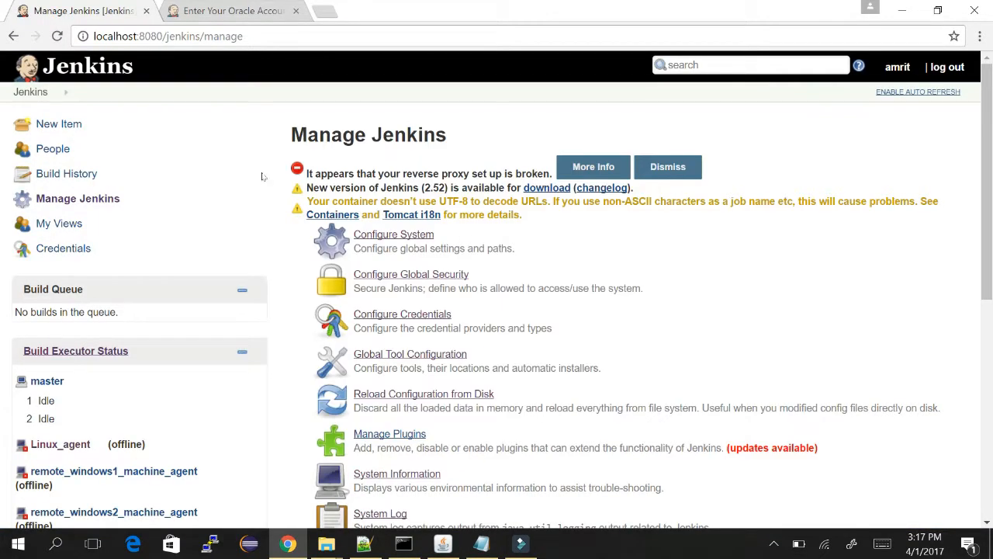
Scroll down Manage Jenkins toward Manage Plugins.
scroll(661, 179, down, 3)
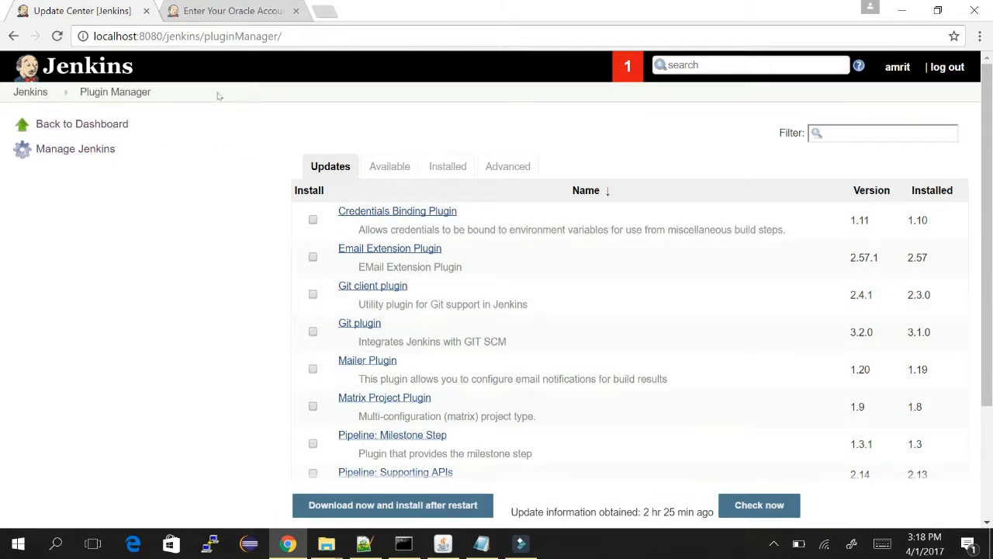
Download the SSH Slaves plugin update to install after restart, with auto refresh enabled.
scroll(658, 136, down, 3)
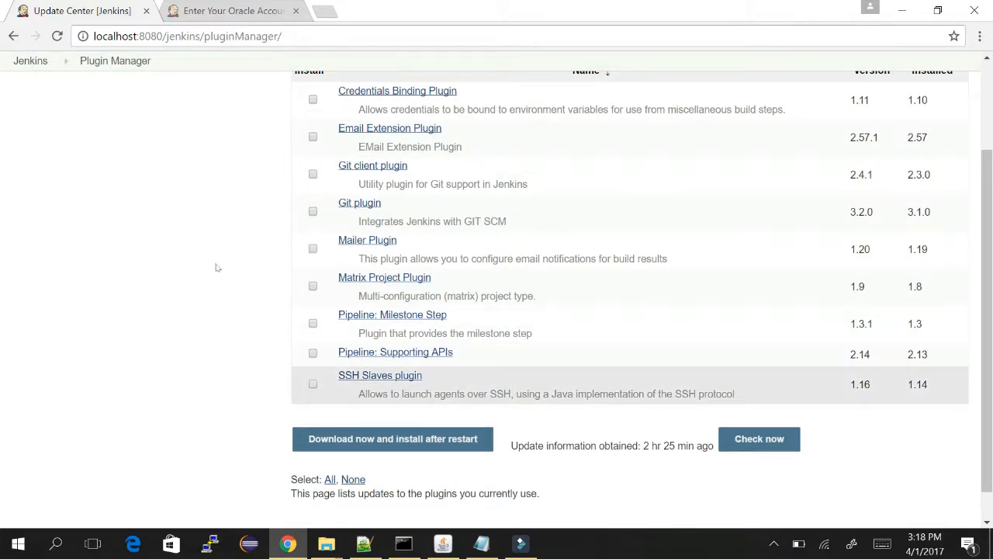
click(313, 384)
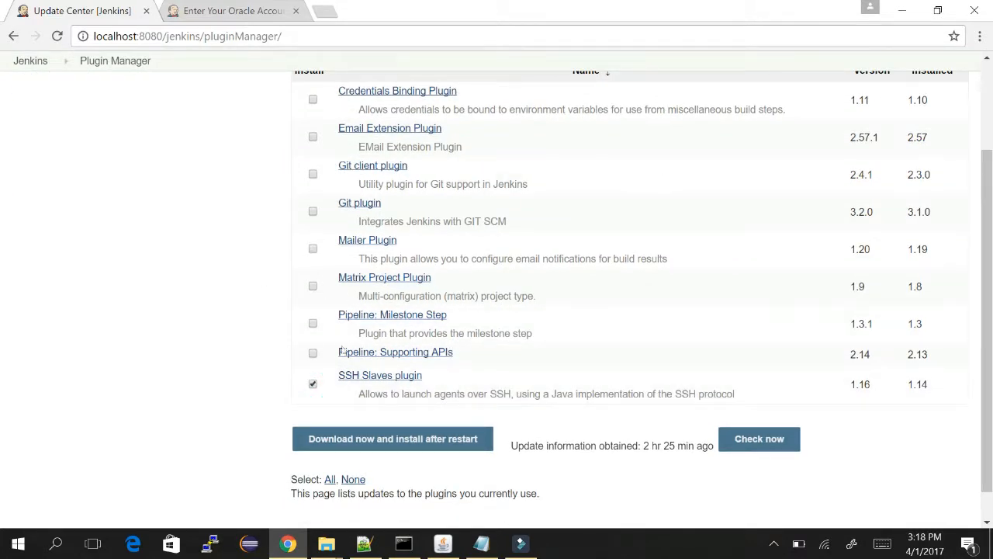
scroll(661, 253, down, 1)
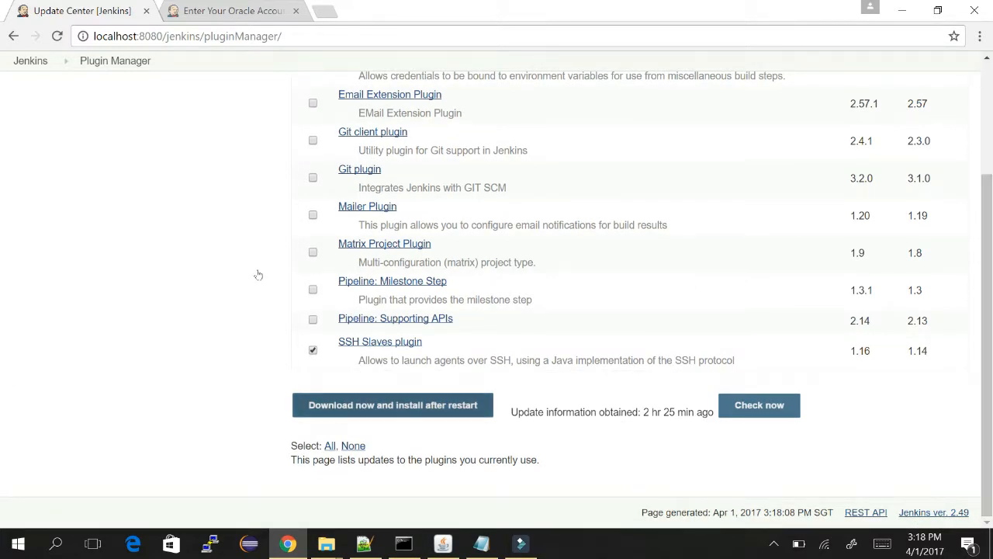
click(390, 405)
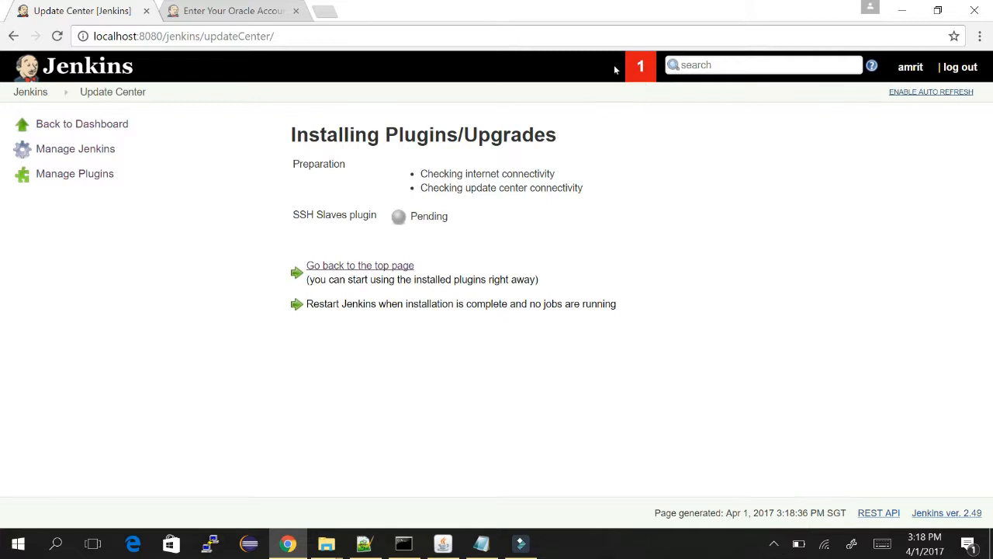
click(922, 92)
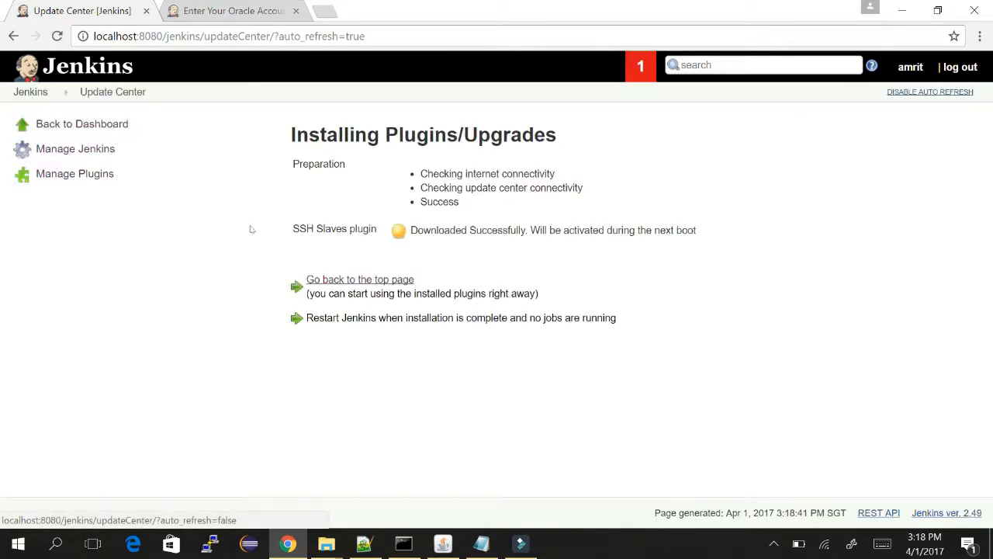